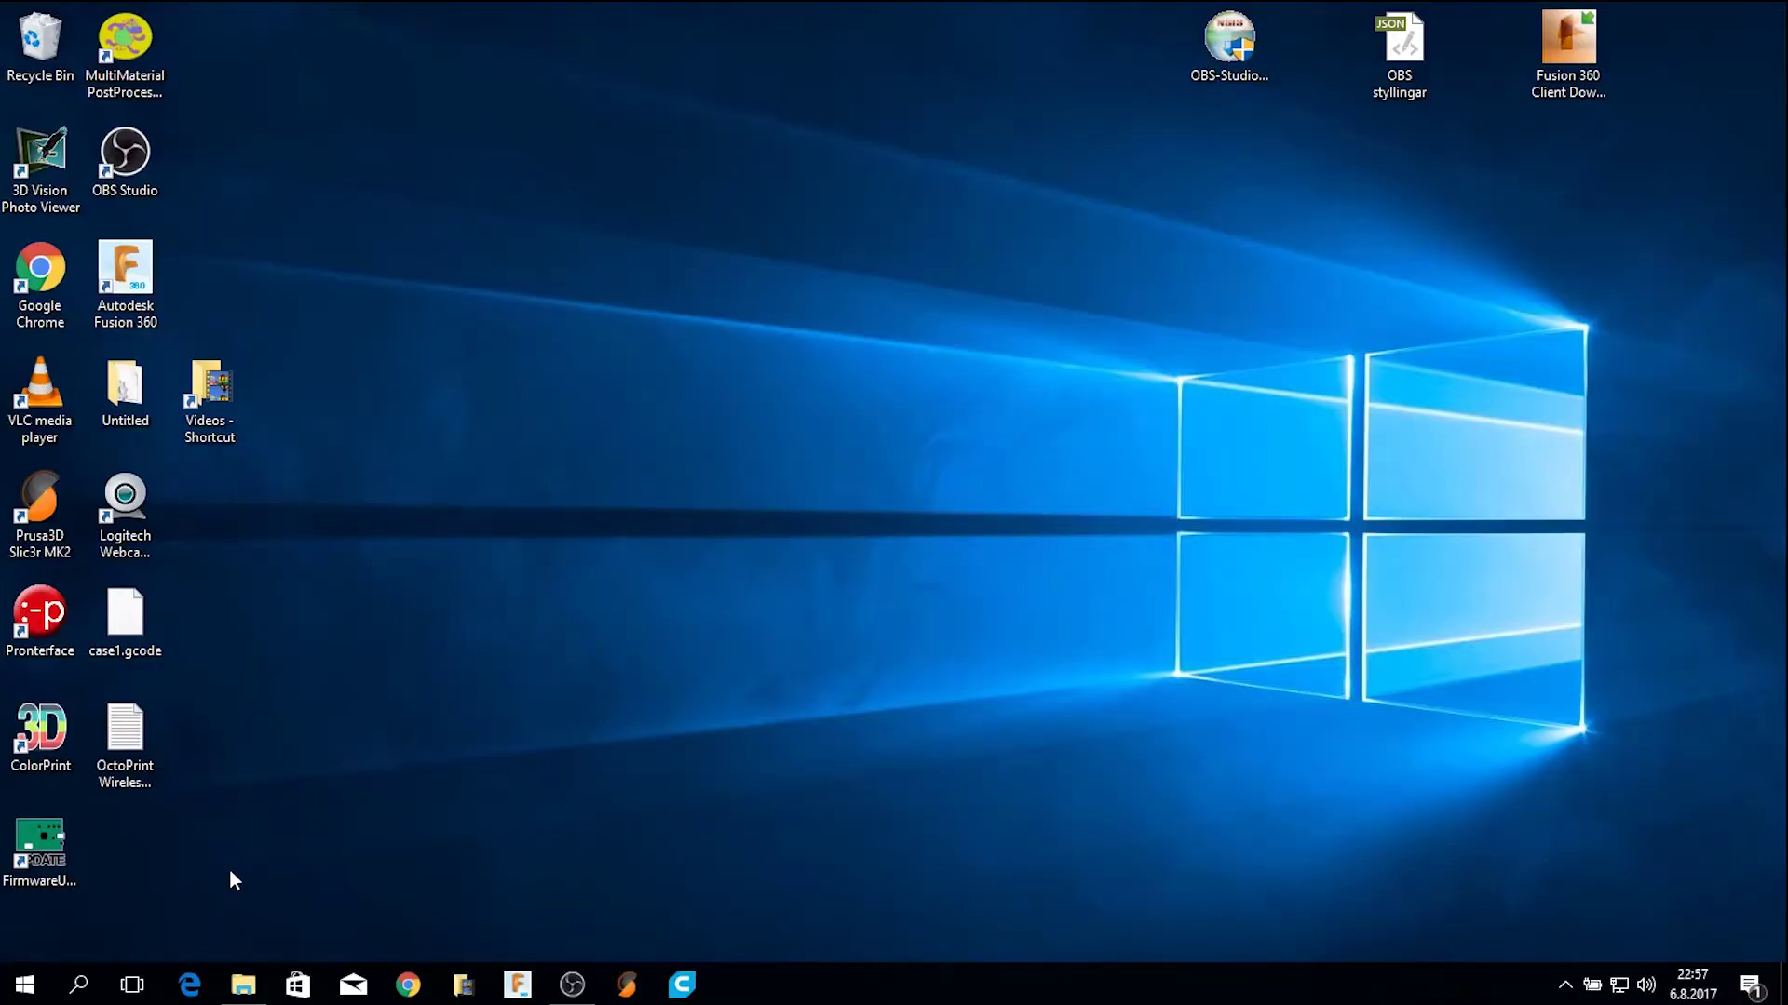
Launch PuTTY from the Start menu search.
left_click(25, 985)
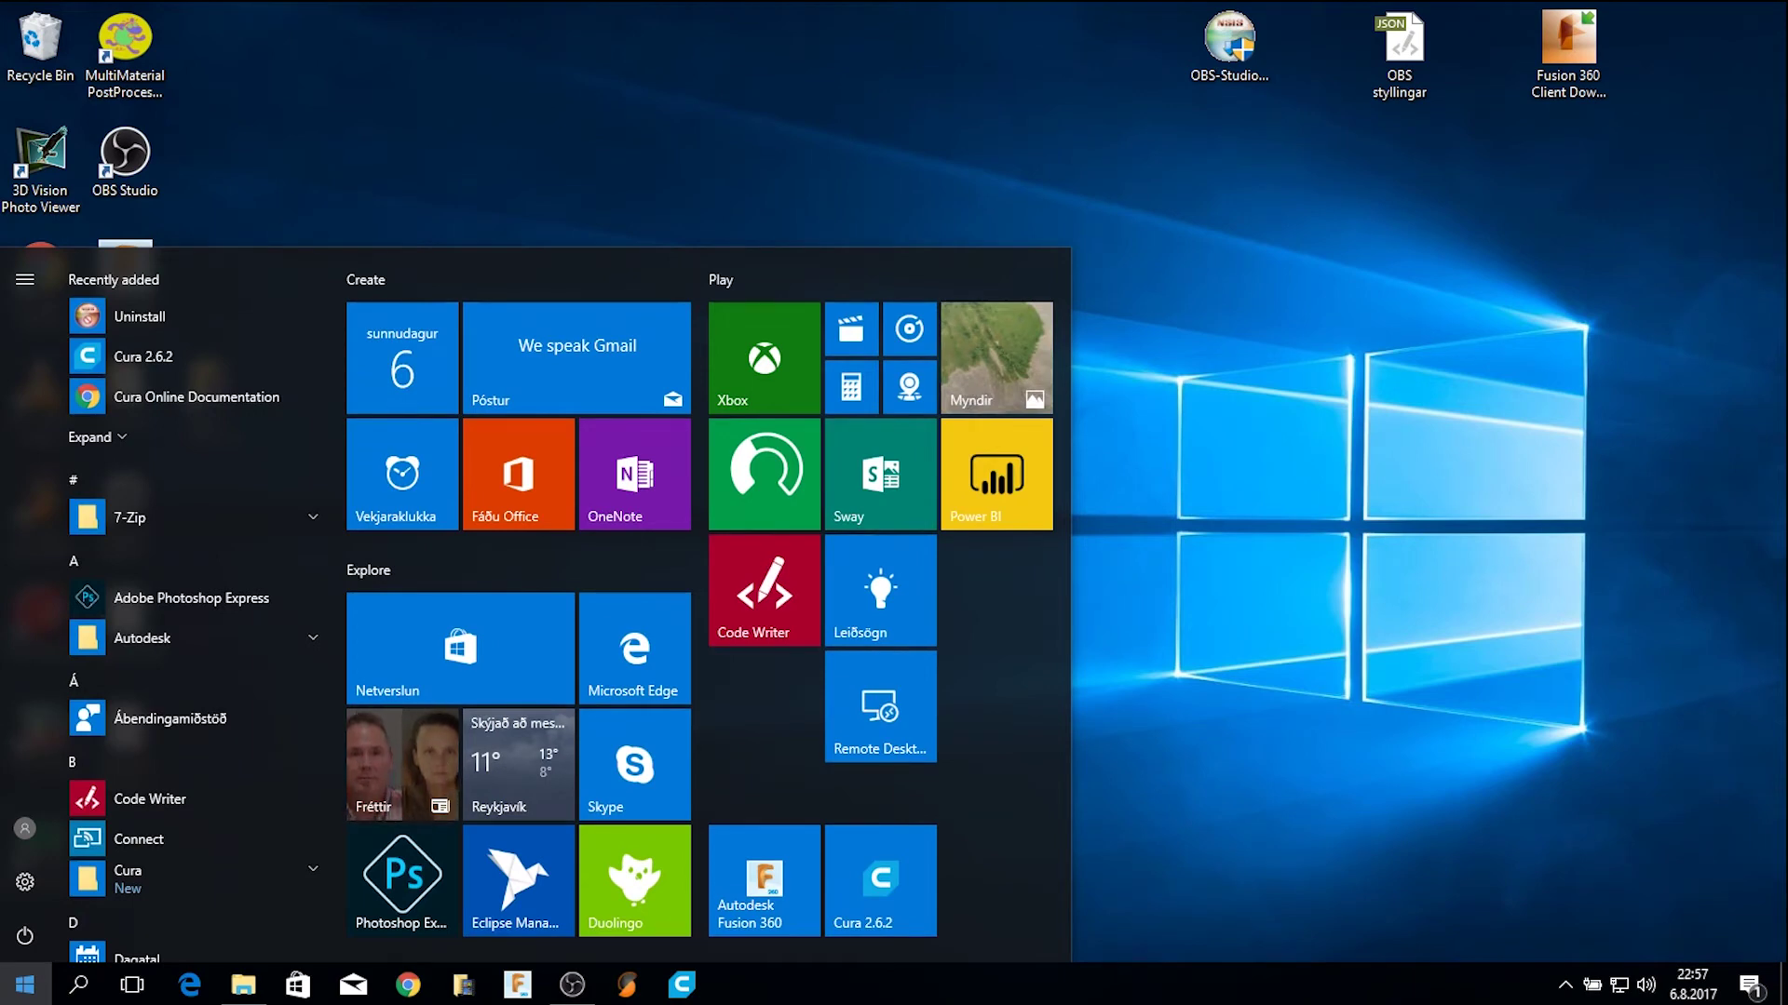
type("putty")
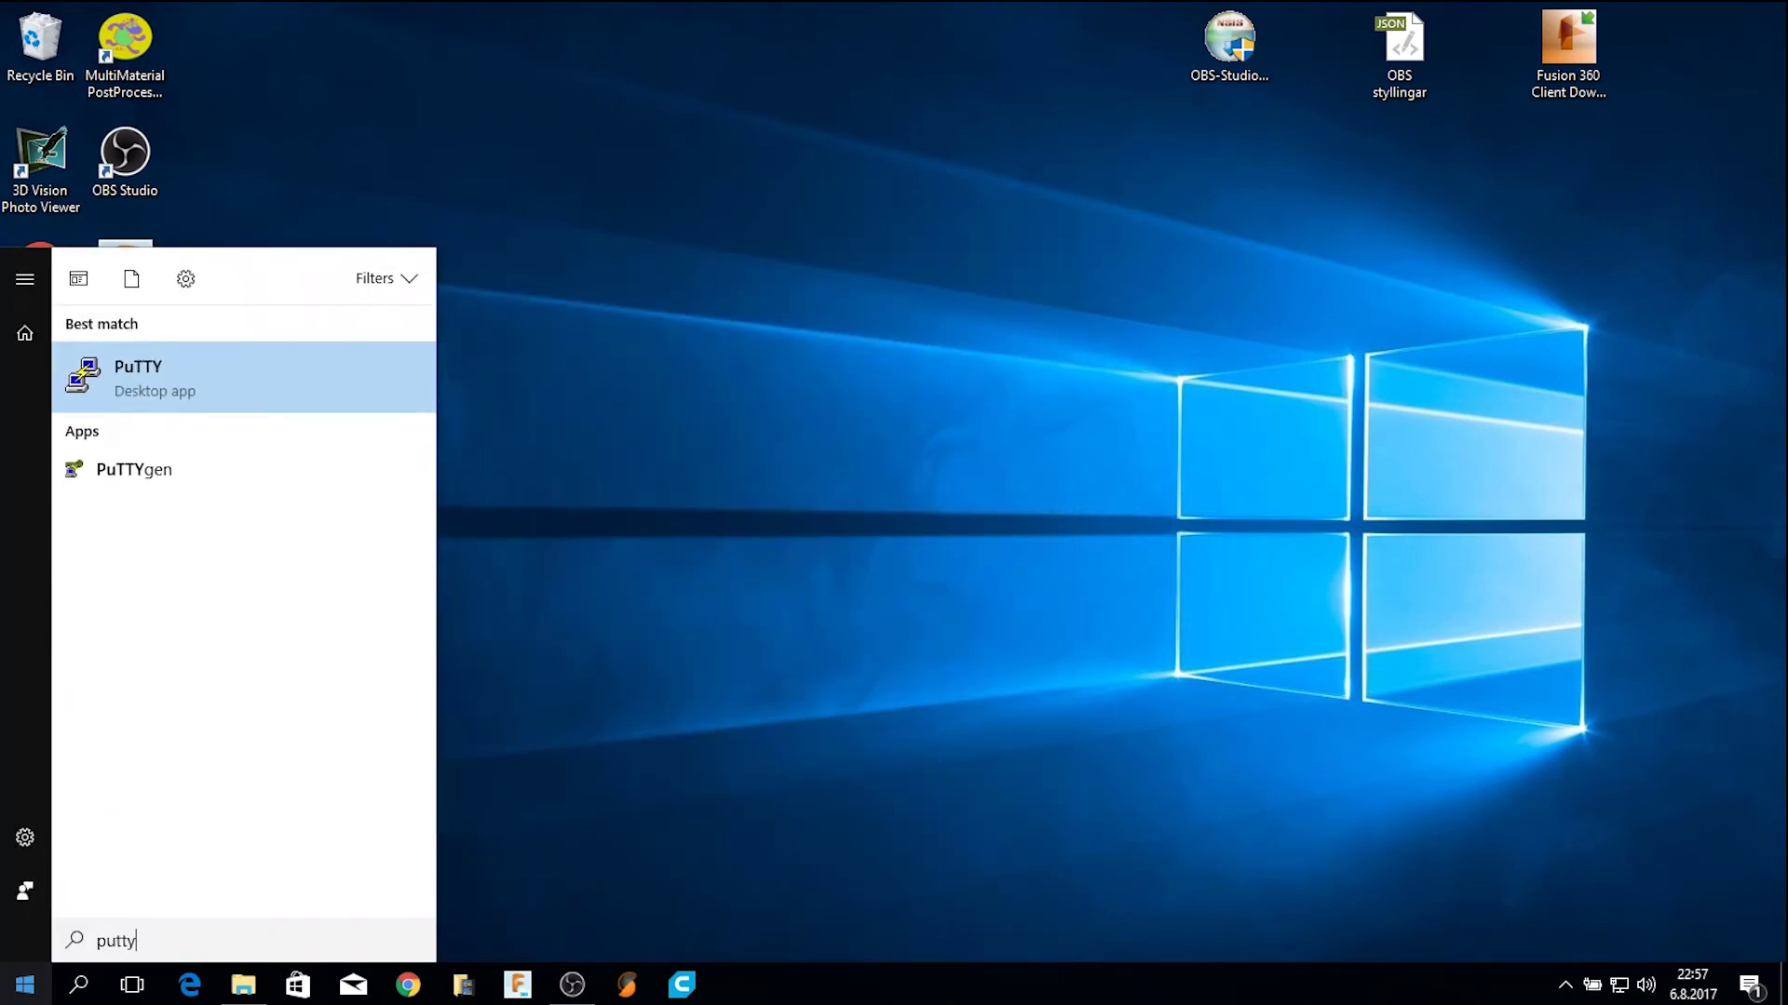
key("Return")
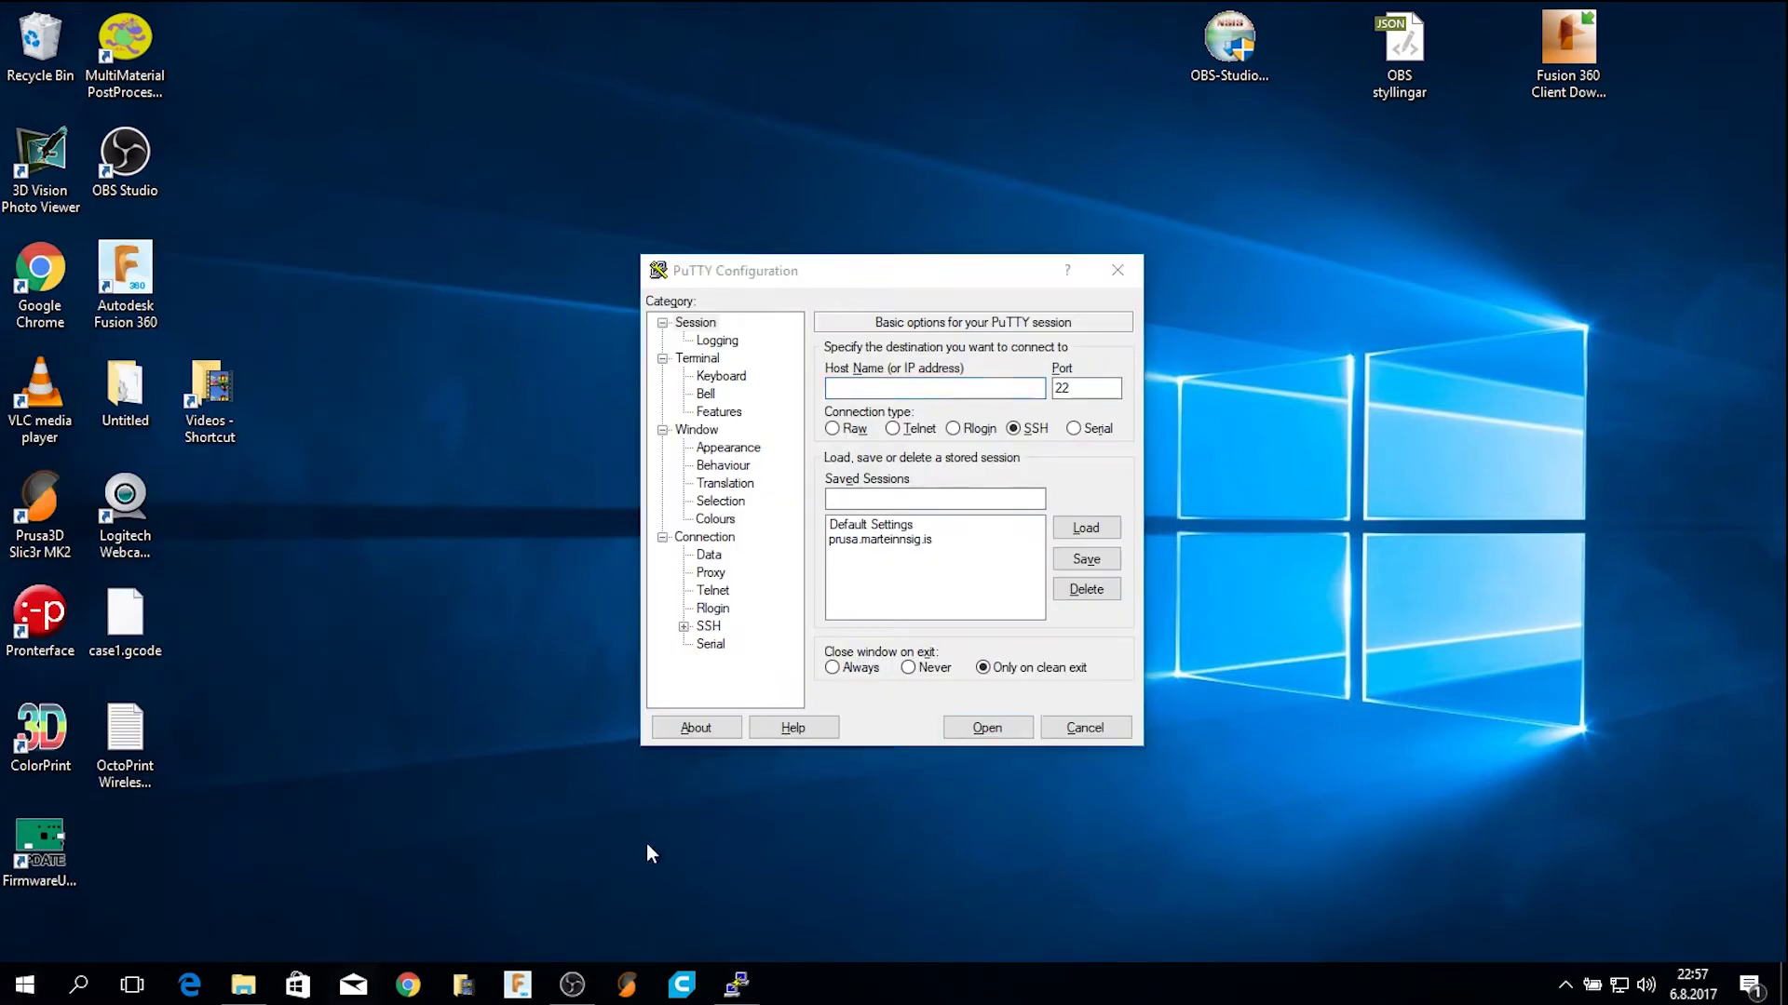
Load the saved prusa session and open the SSH connection to the printer's host.
left_click(913, 542)
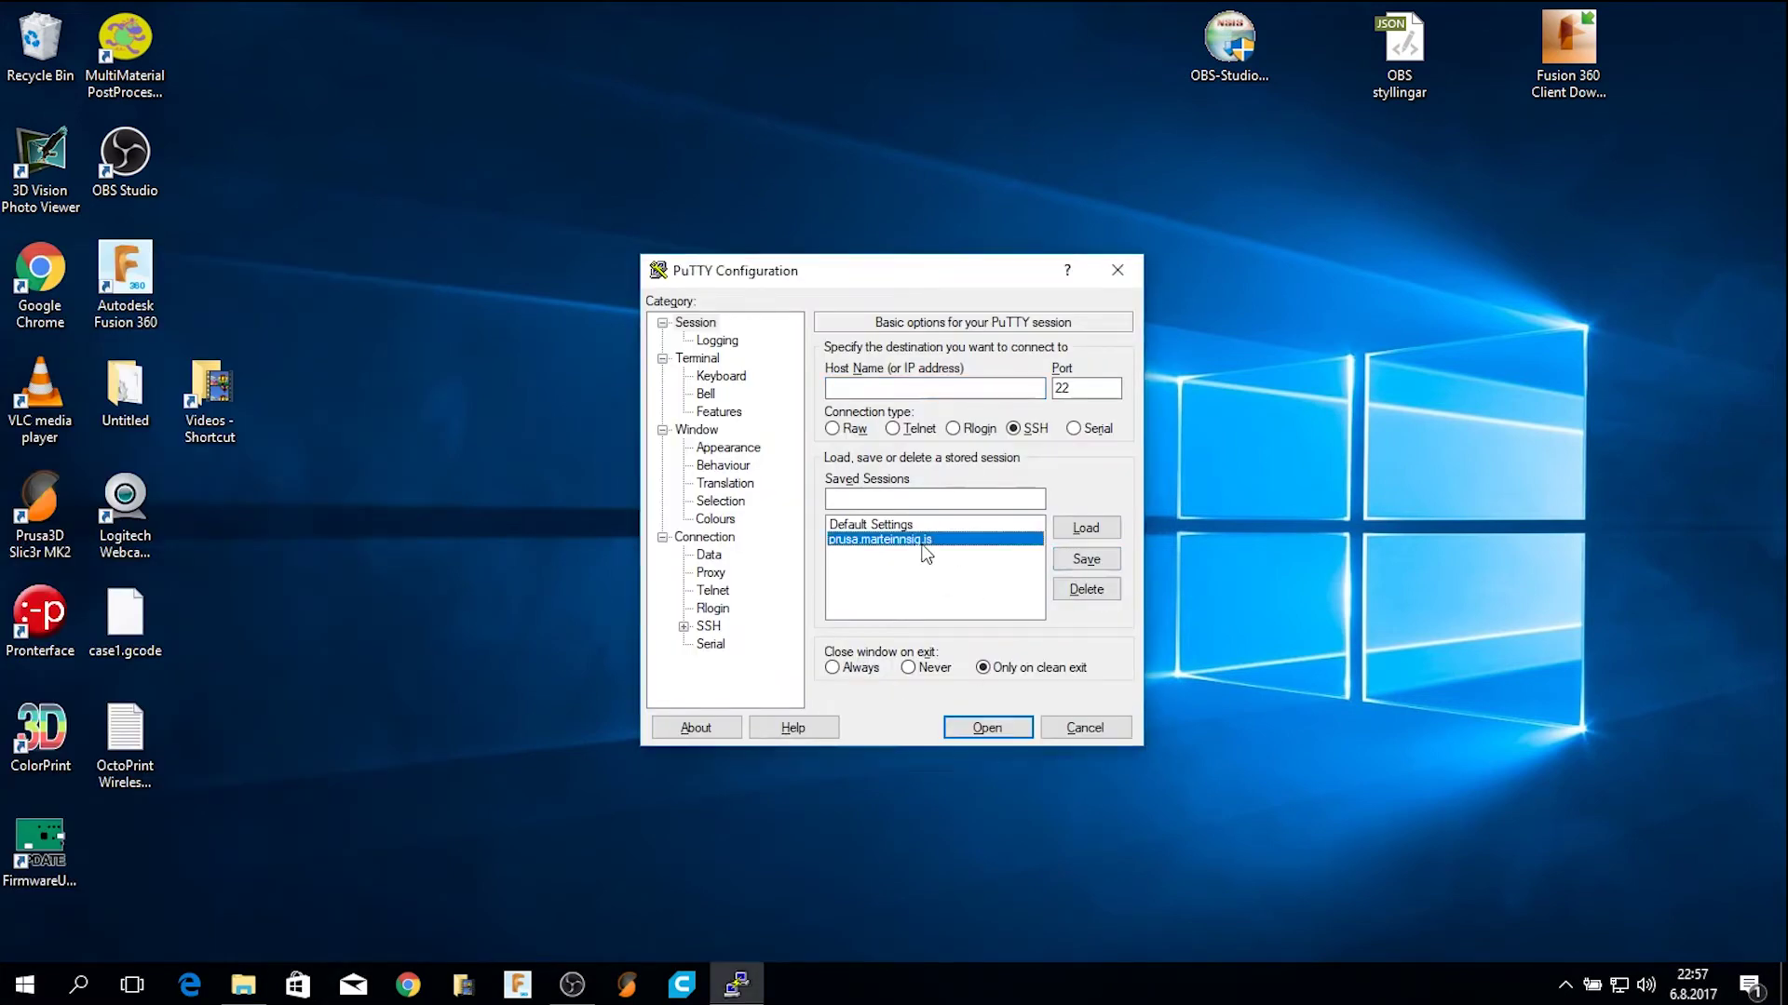
left_click(864, 527)
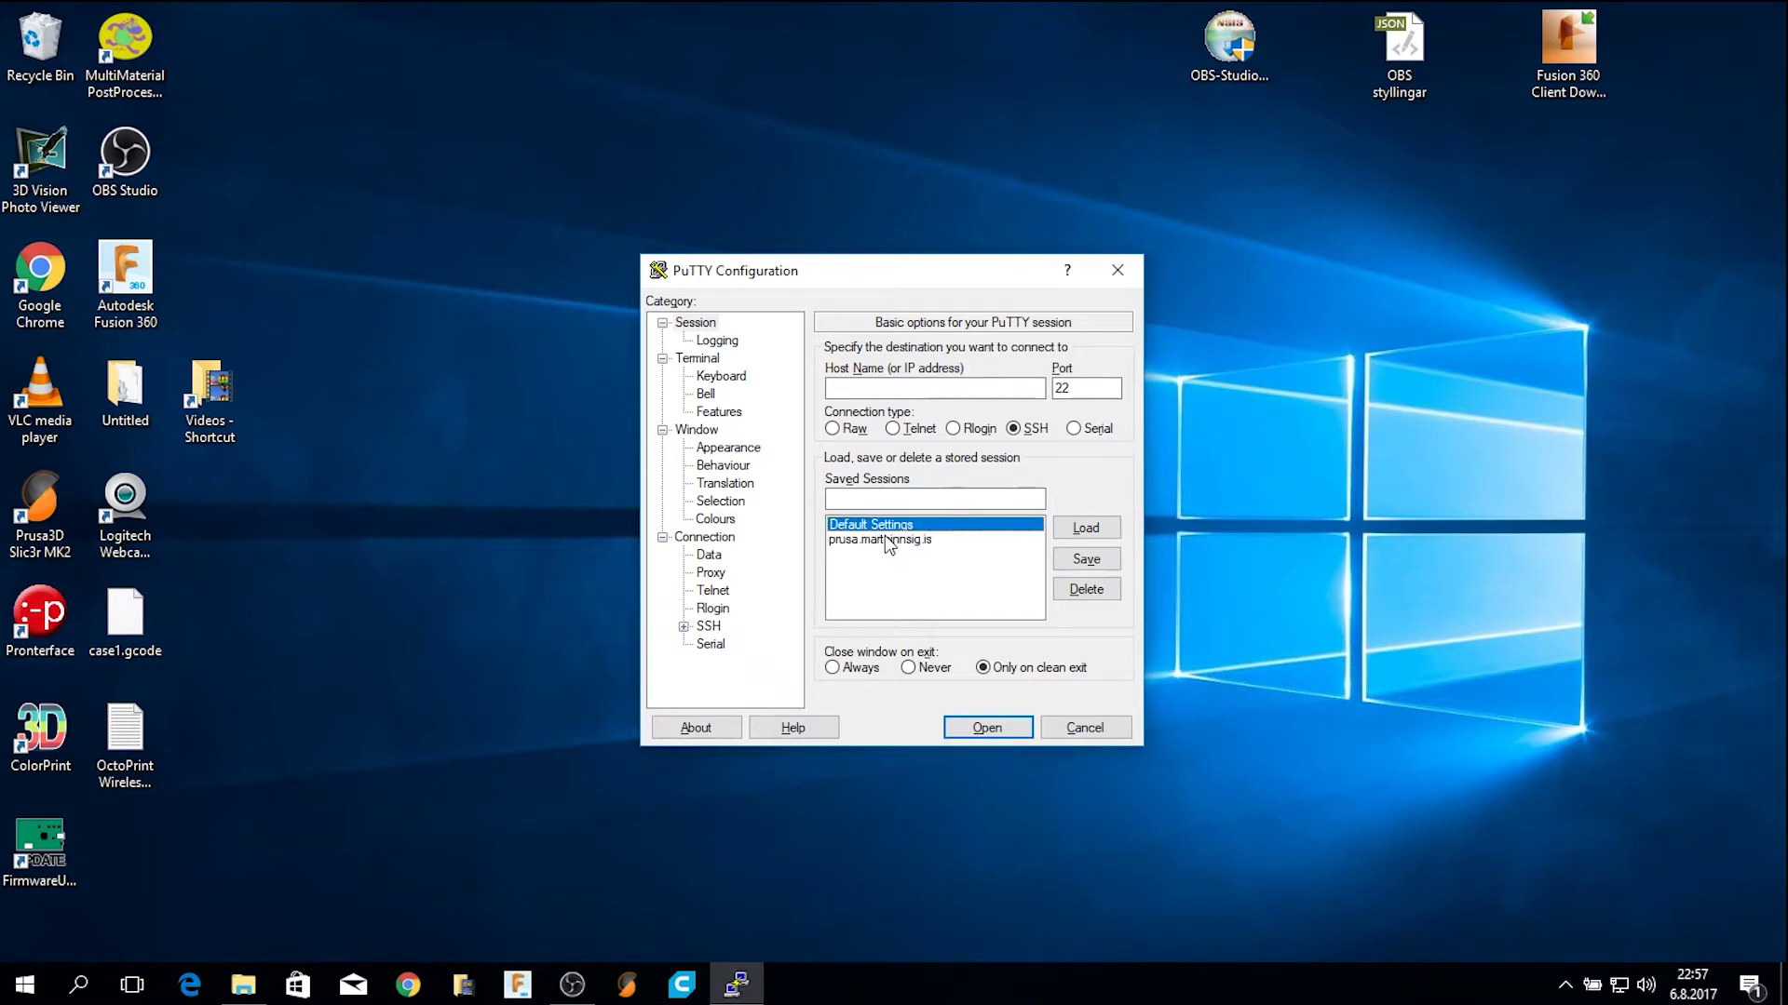
left_click(891, 541)
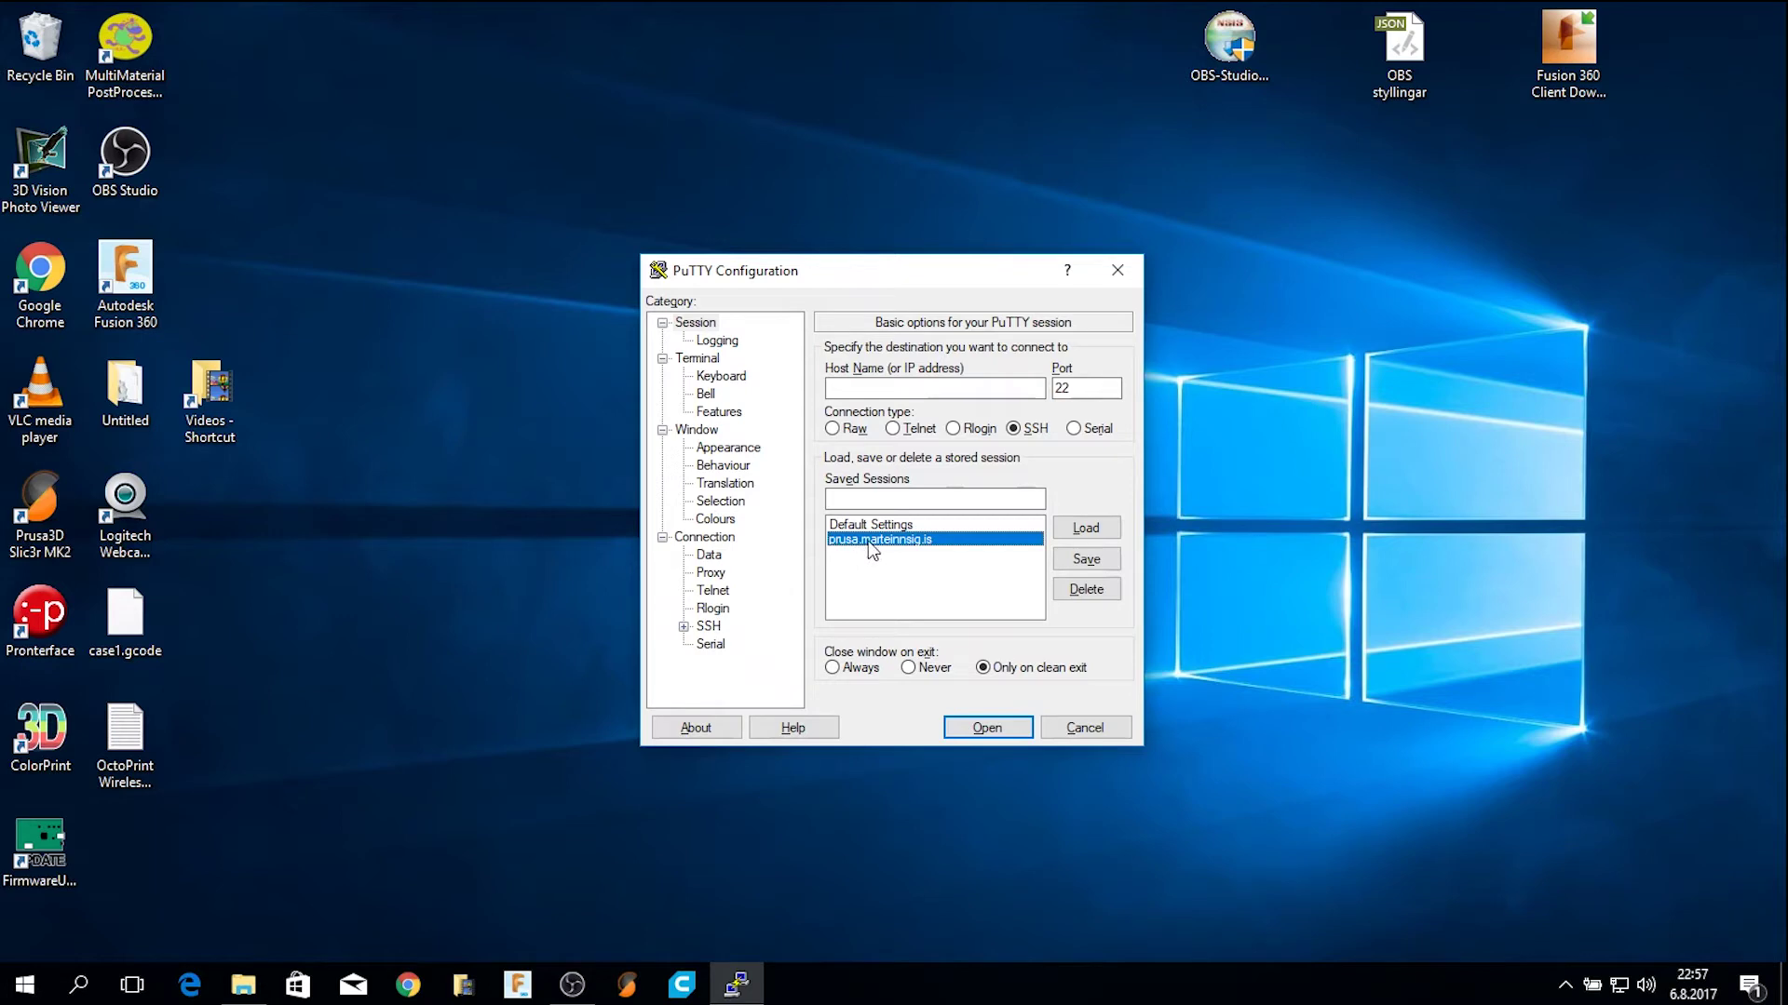
left_click(1090, 528)
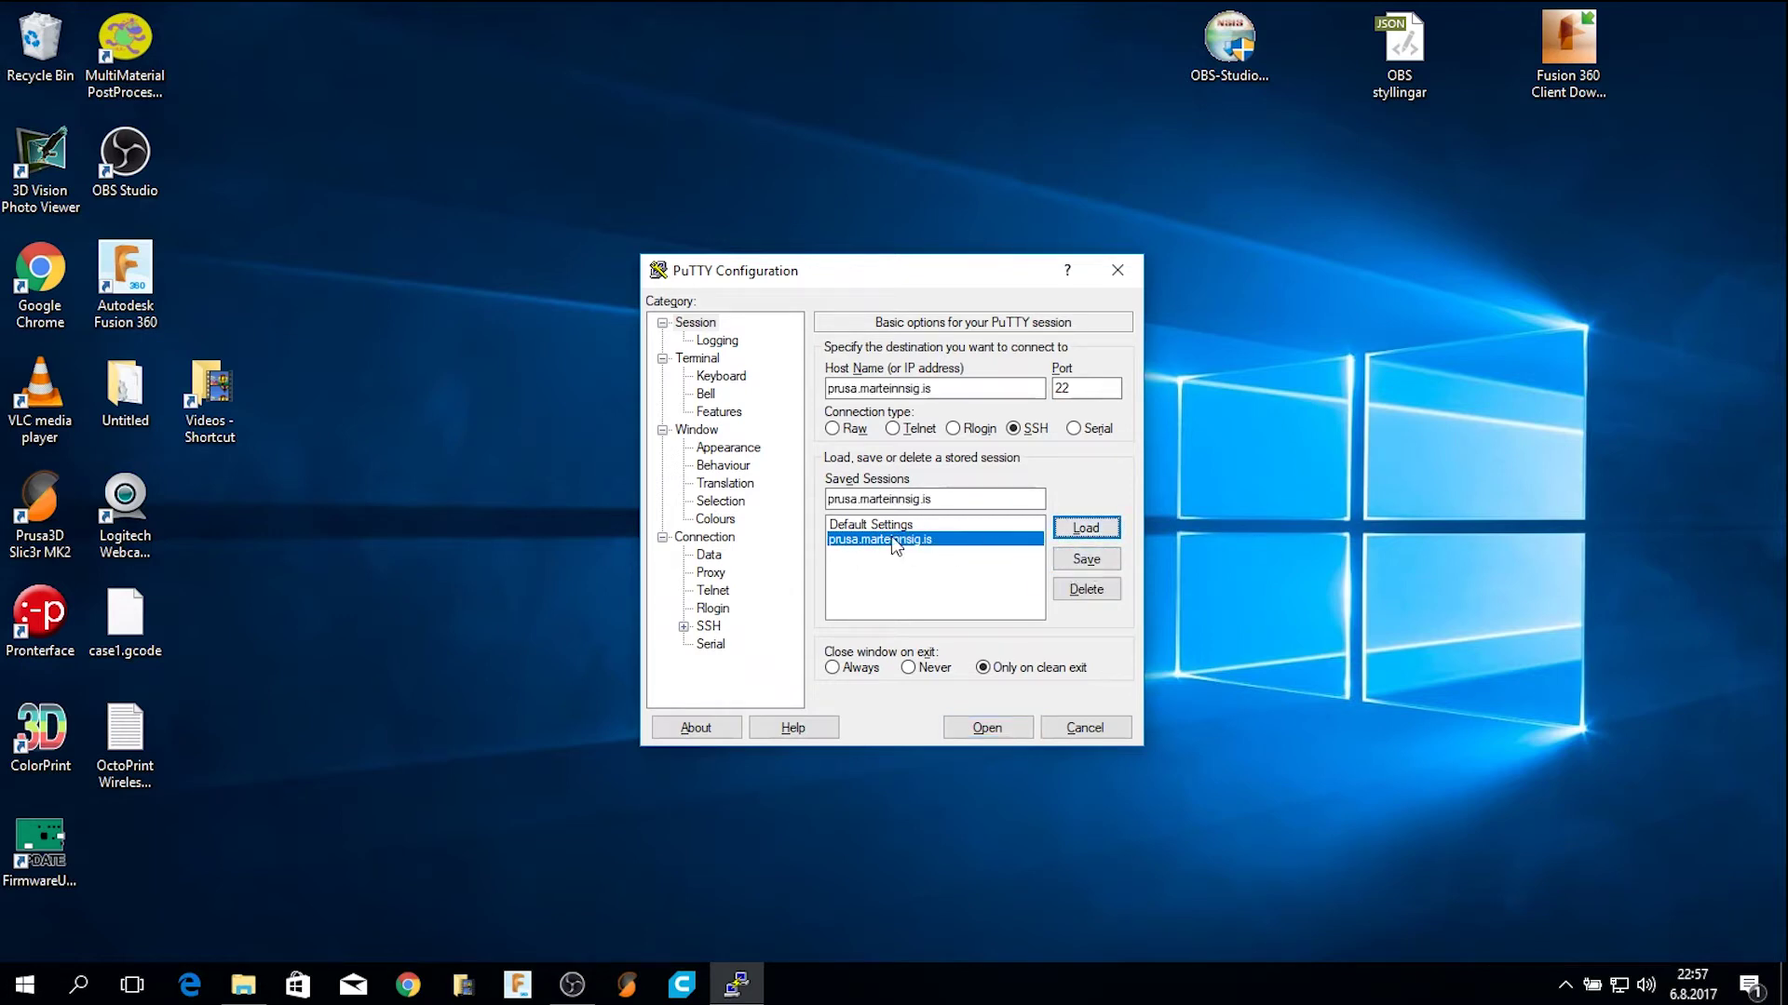
left_click(1008, 734)
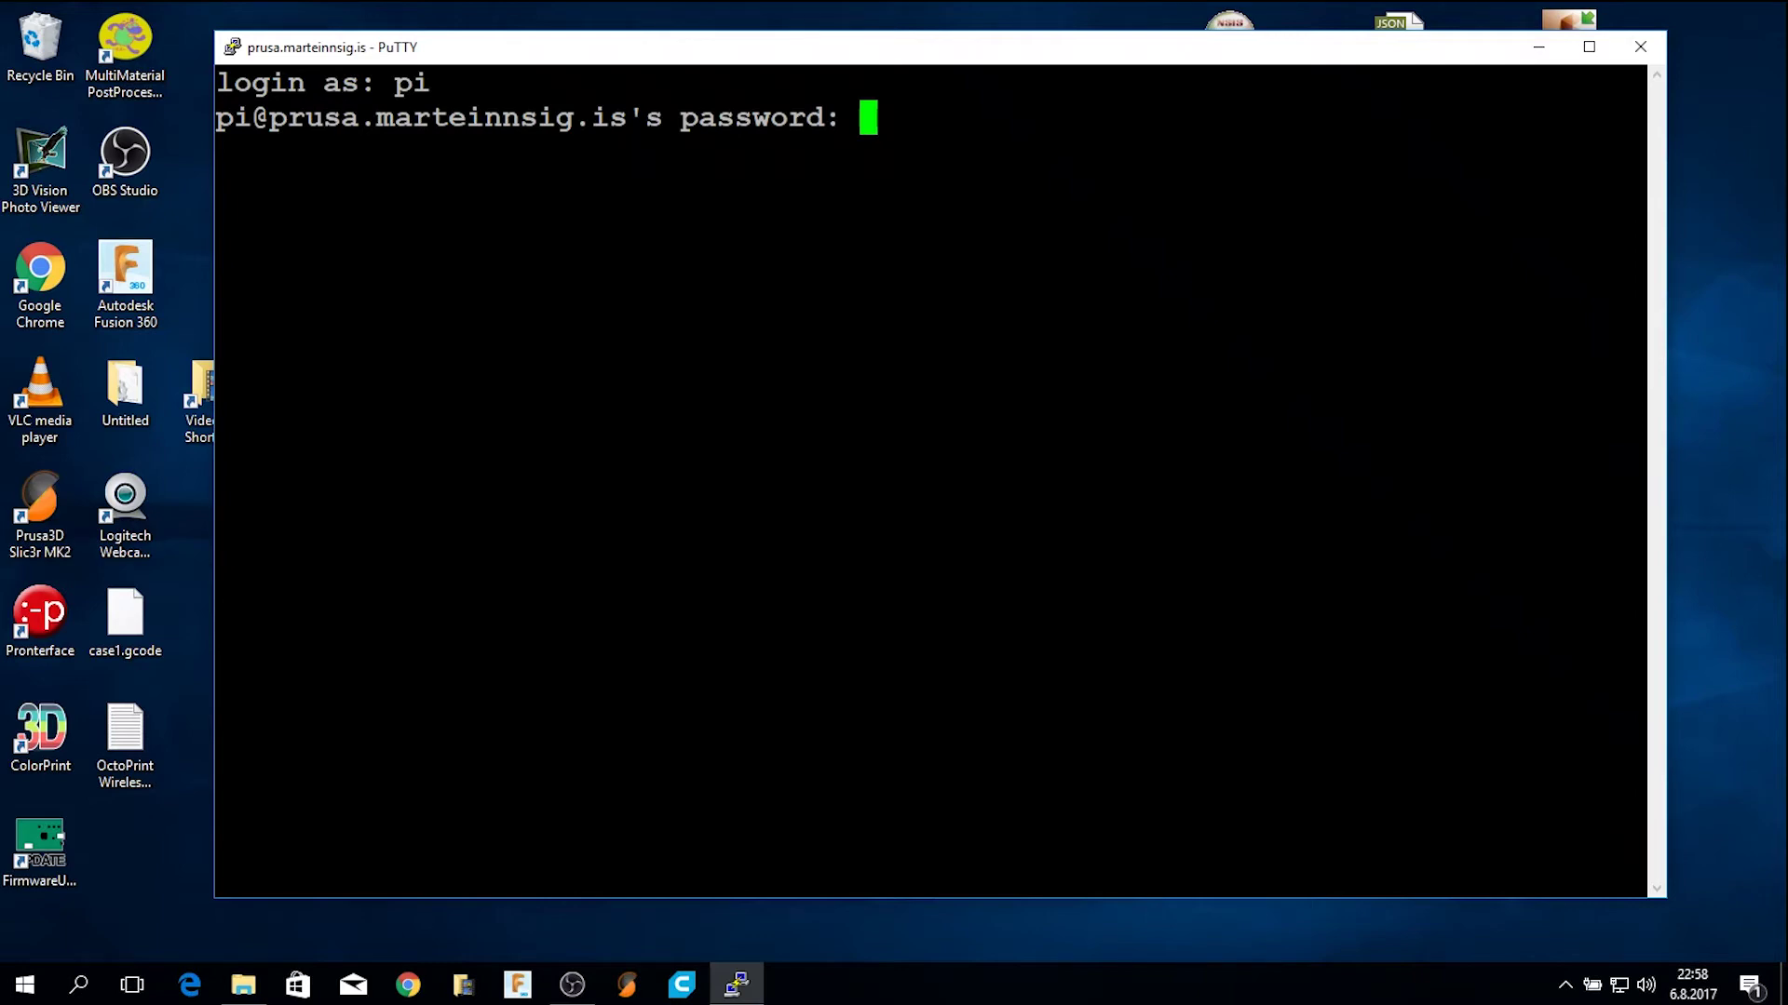
Log in and highlight the octopi.local, 10.10.30.105 and 10.10.31.14 OctoPrint addresses in the banner.
key("Return")
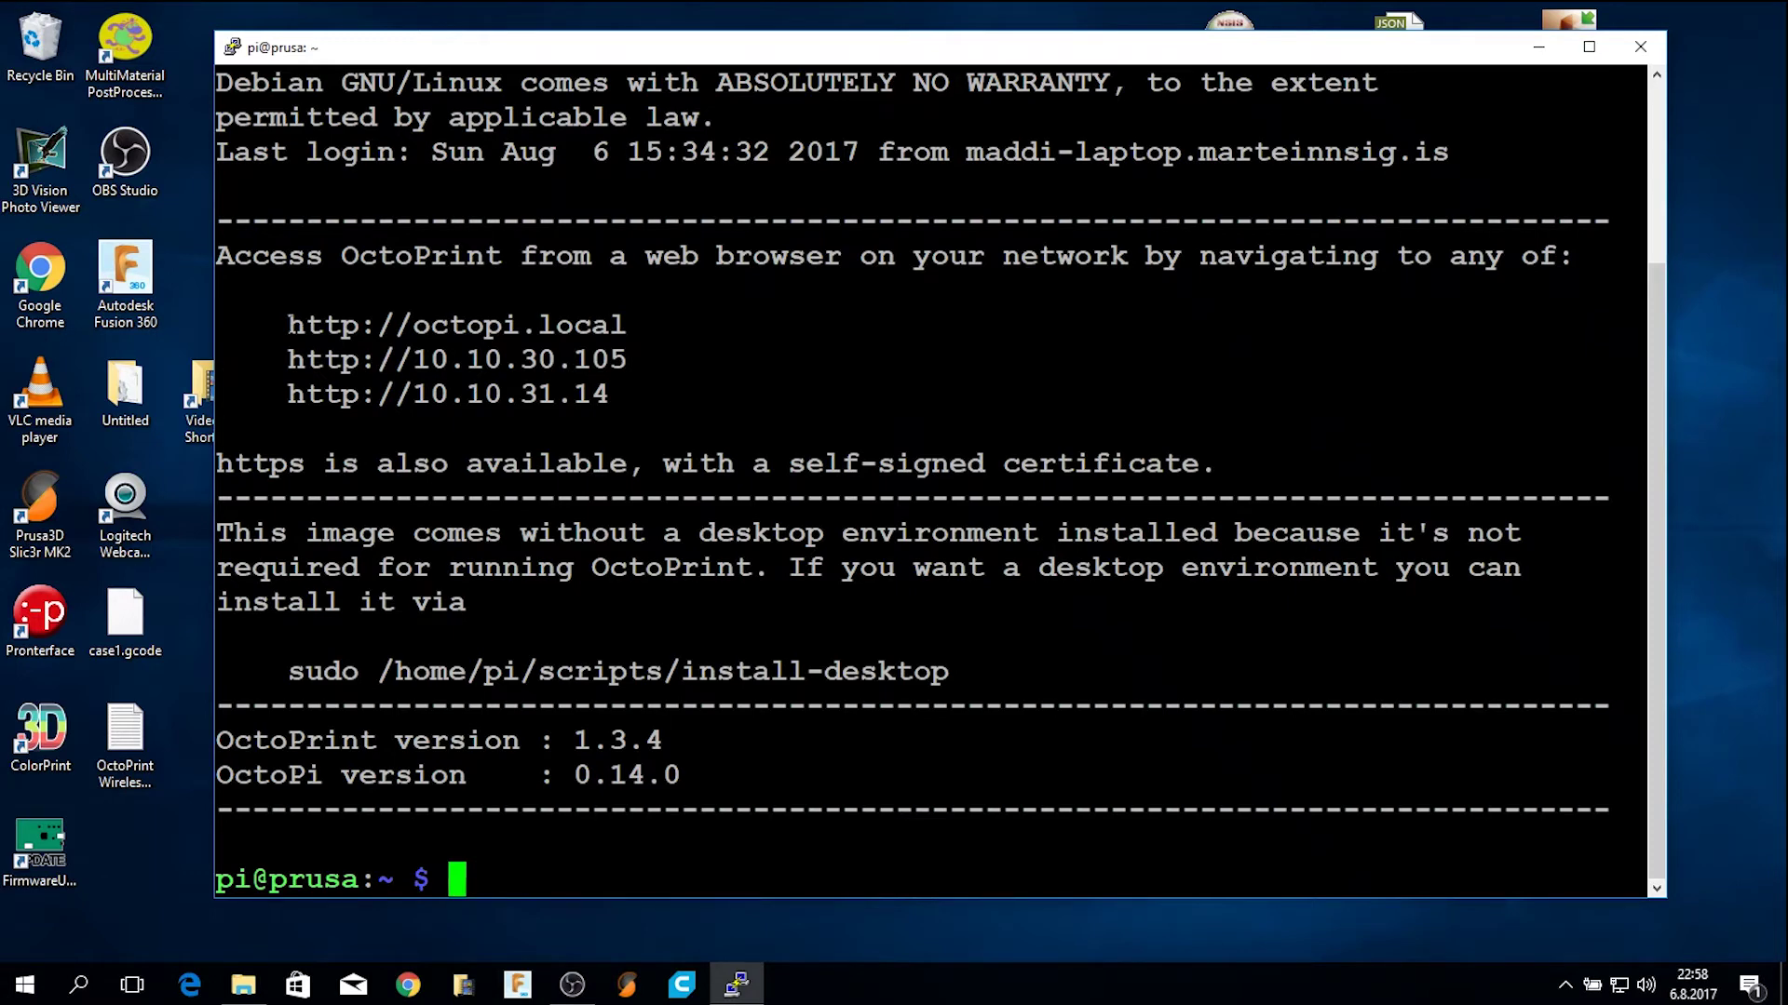
left_click_drag(272, 325, 662, 325)
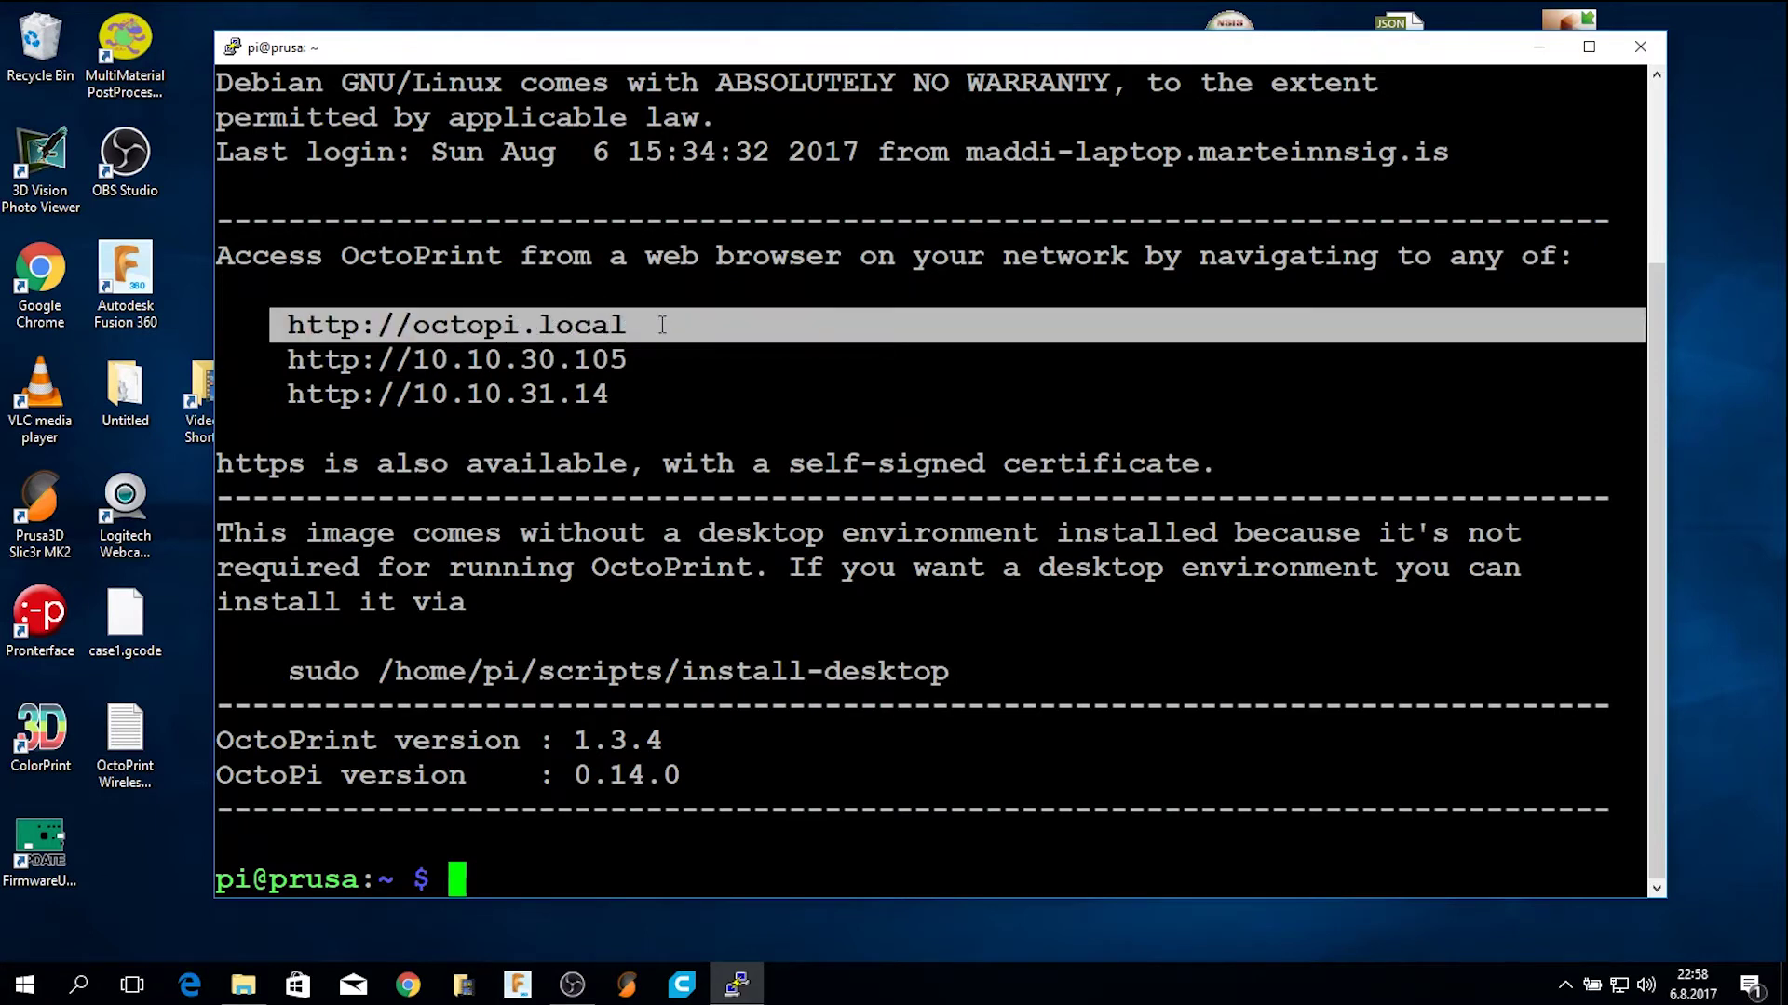
left_click_drag(272, 359, 640, 379)
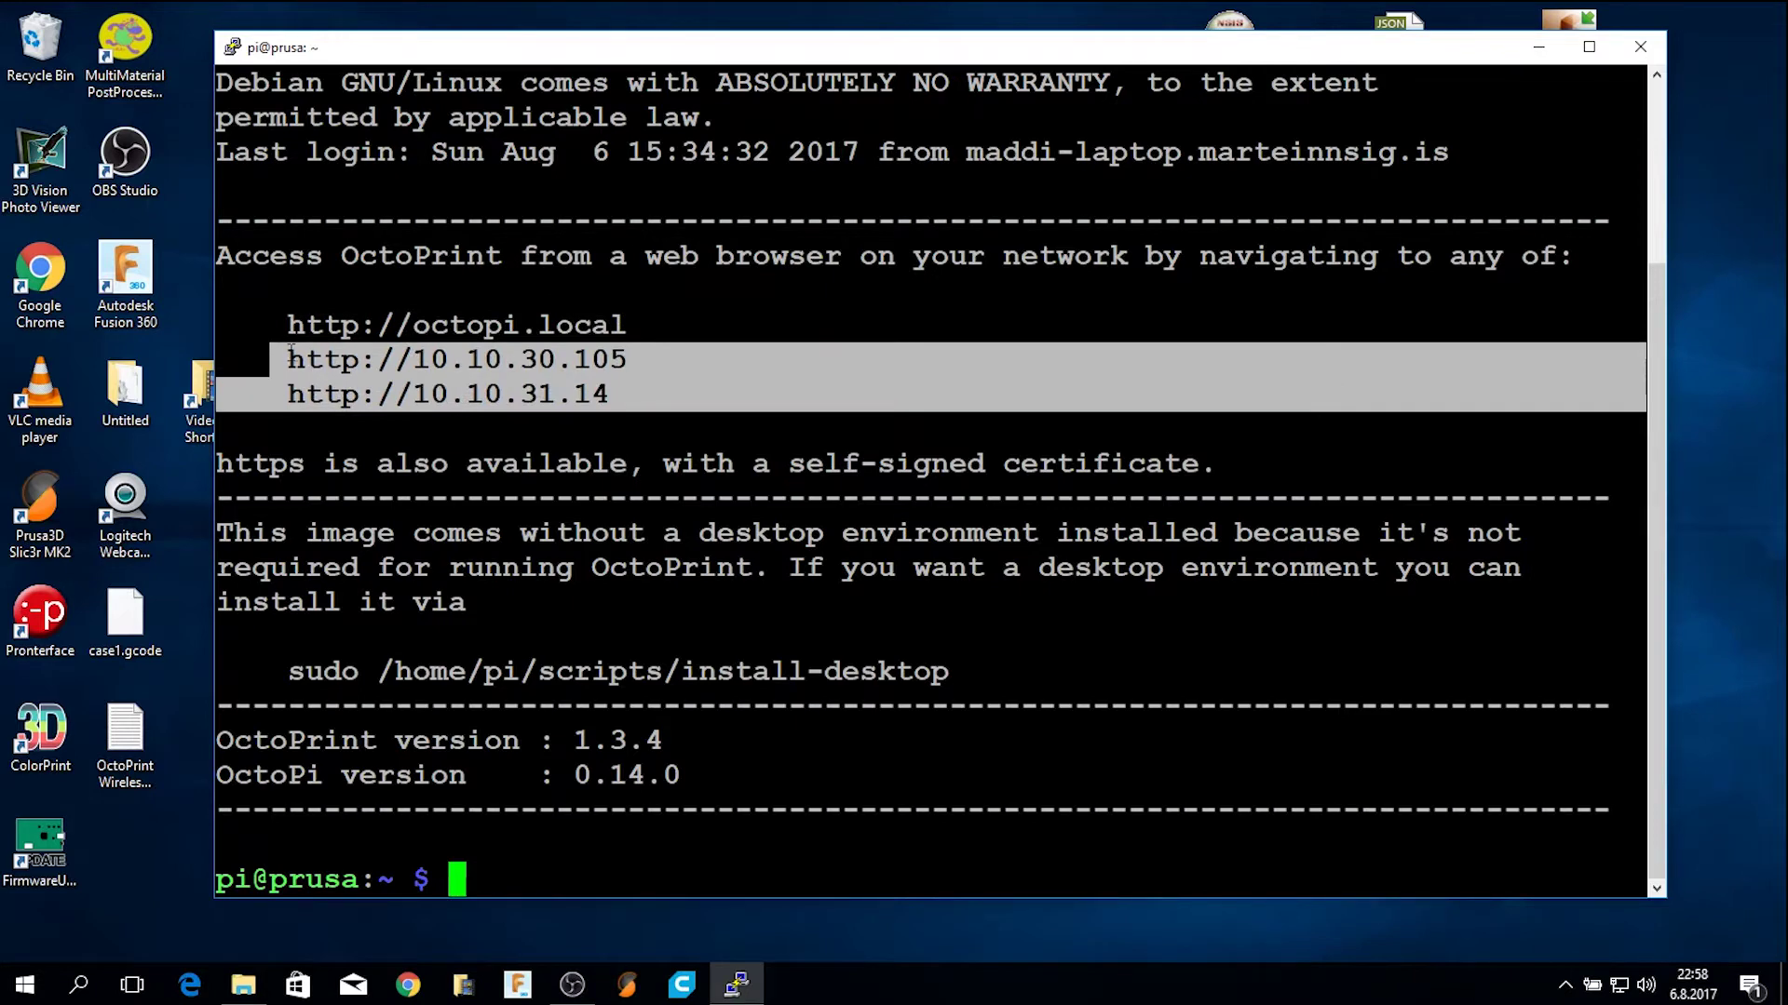
left_click_drag(287, 359, 623, 363)
left_click_drag(286, 394, 606, 393)
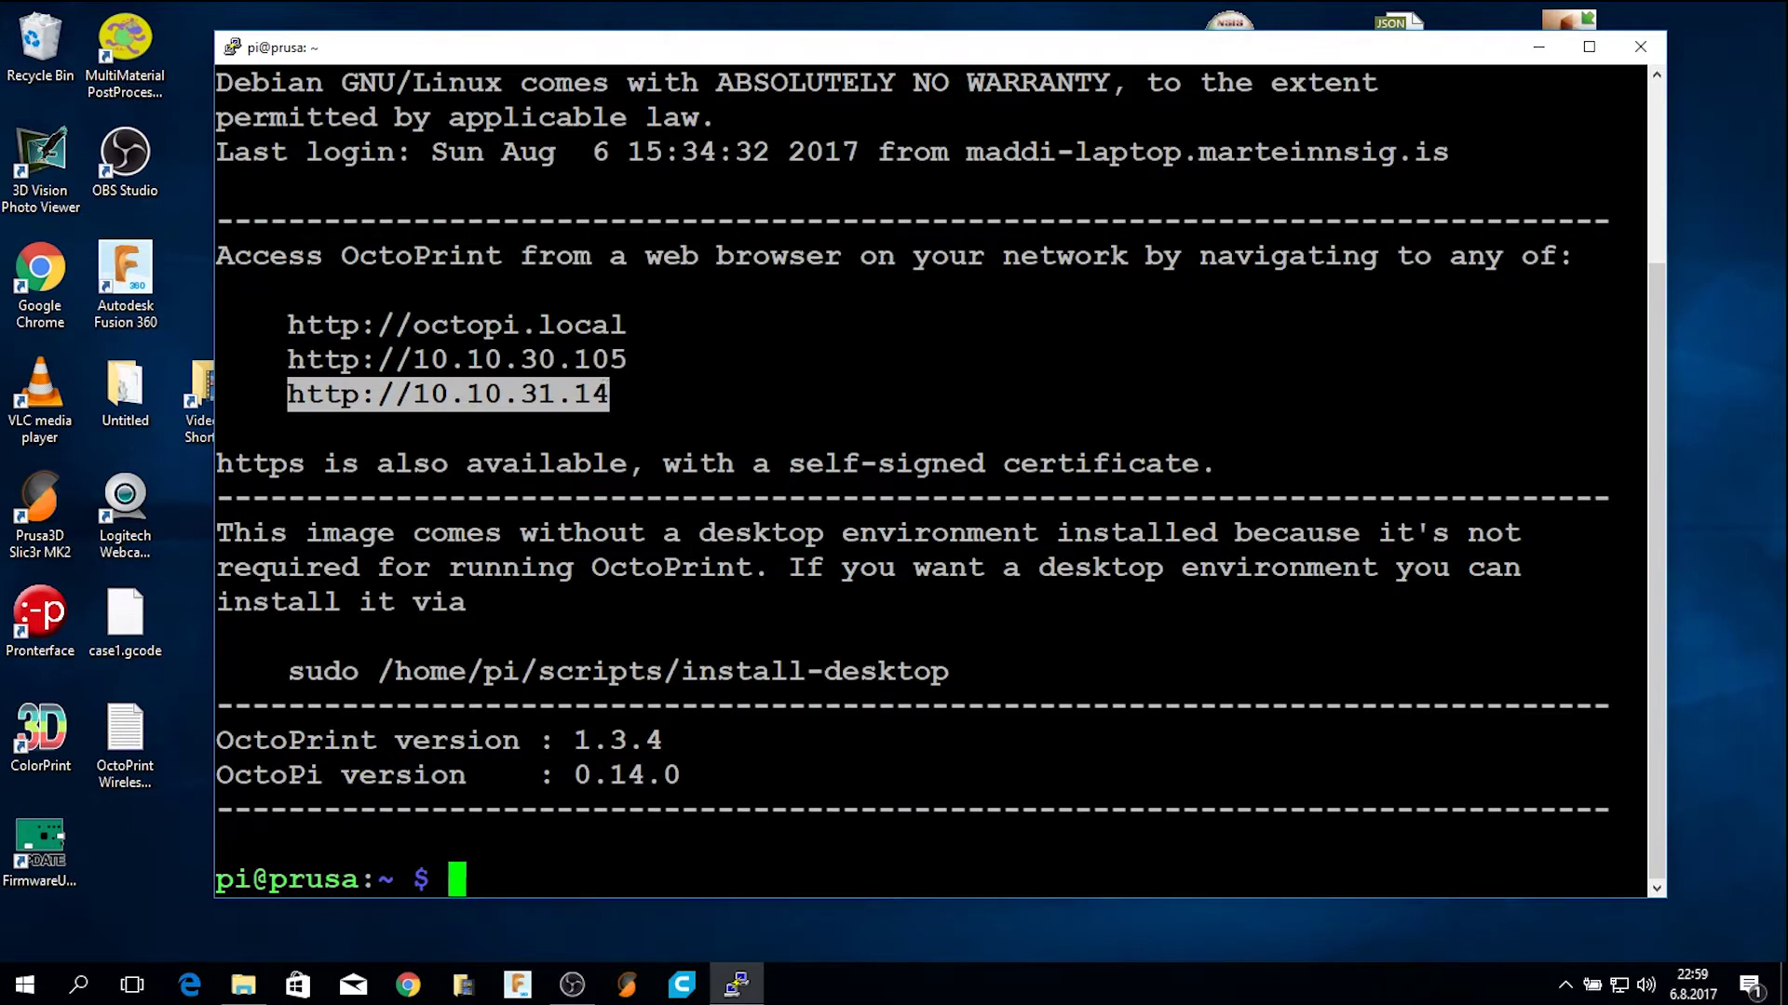
left_click_drag(287, 325, 583, 321)
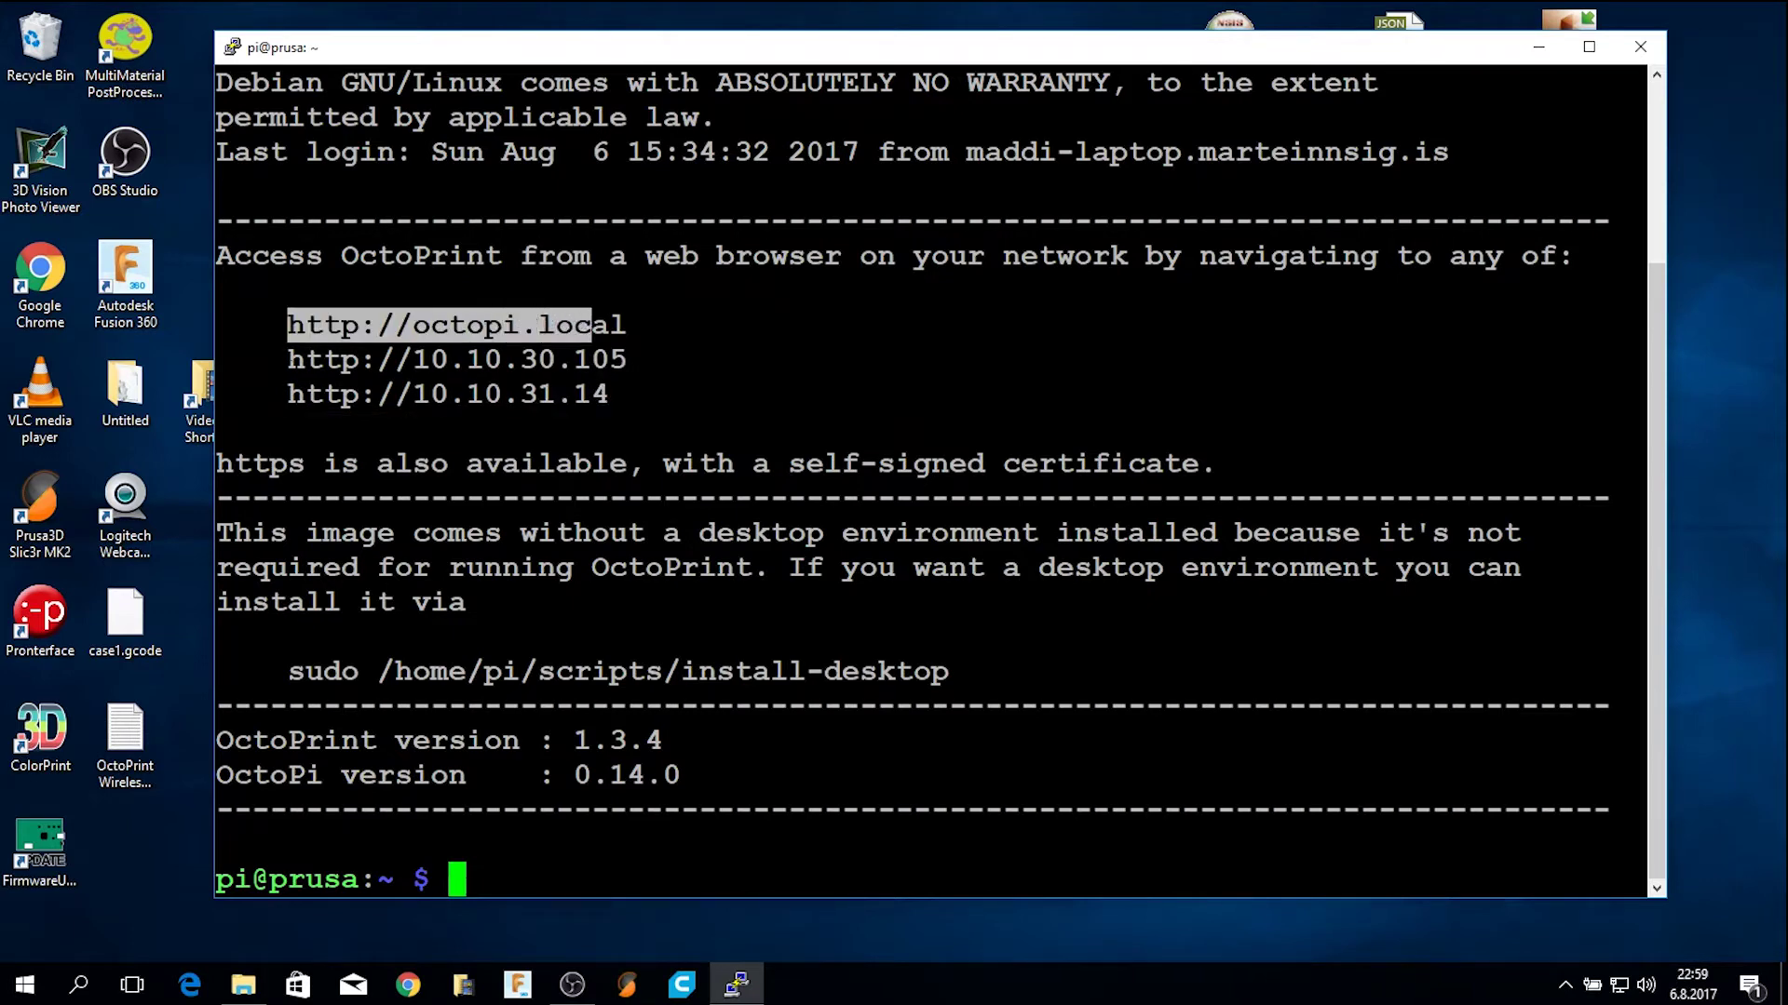
left_click_drag(275, 359, 626, 394)
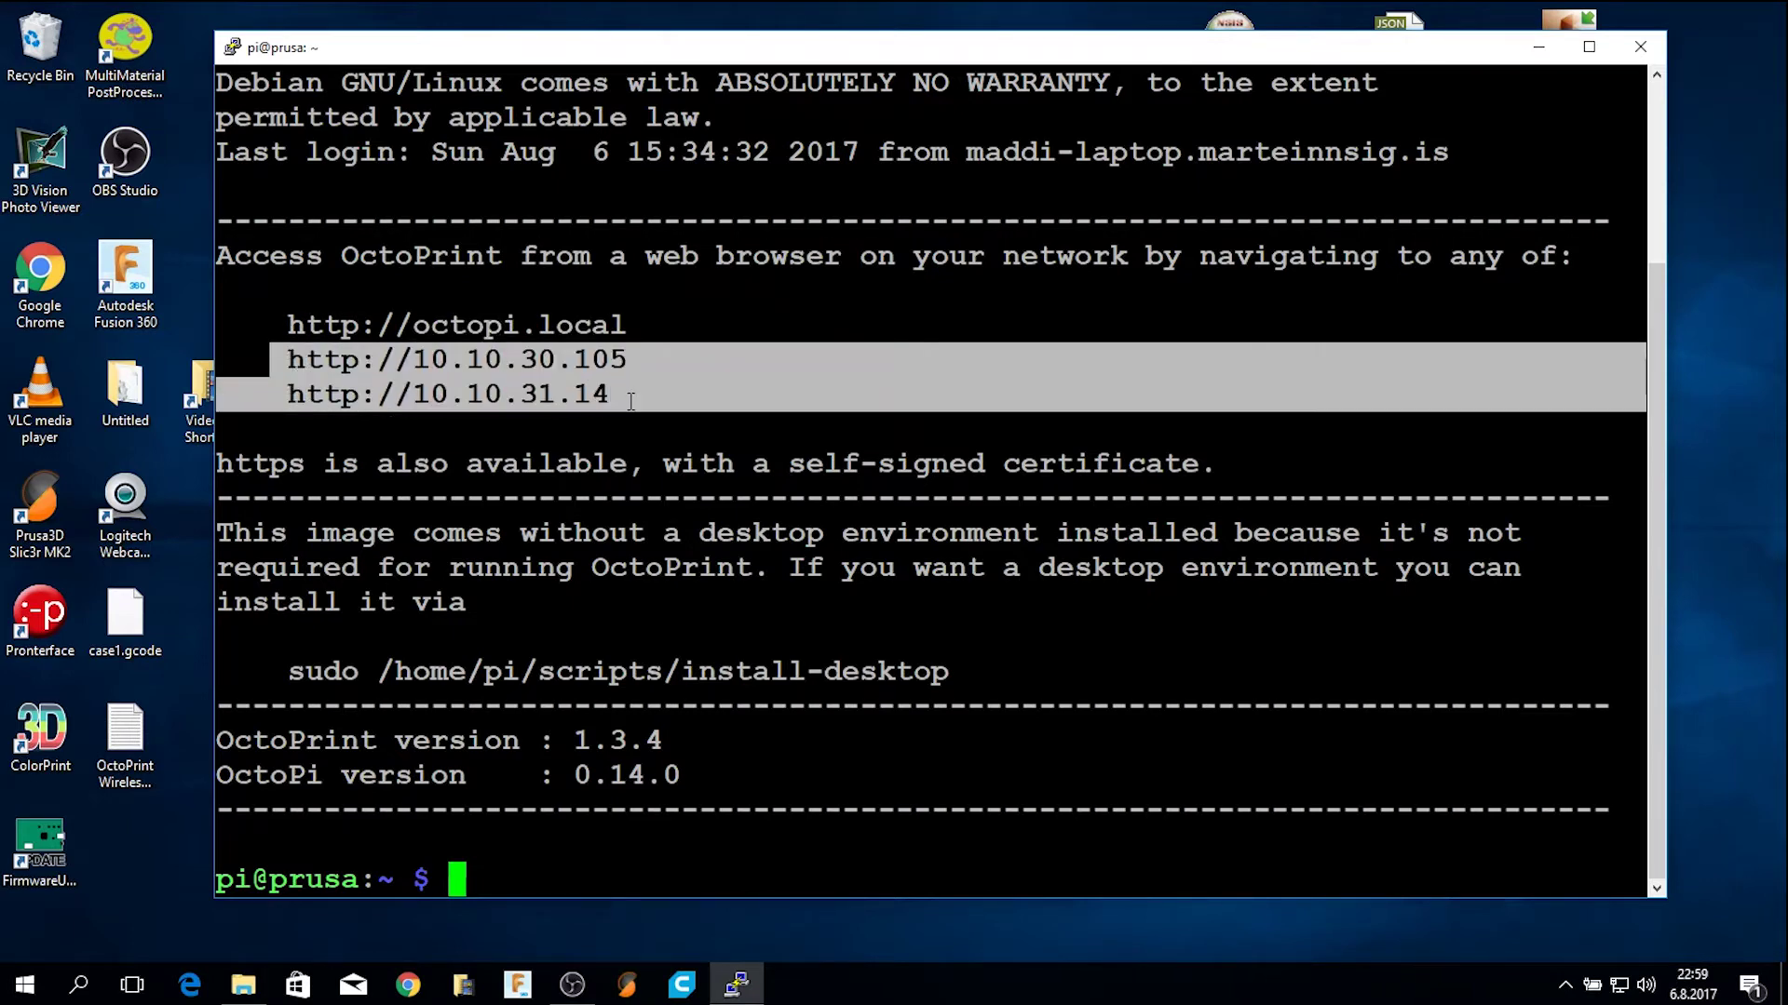
left_click(765, 371)
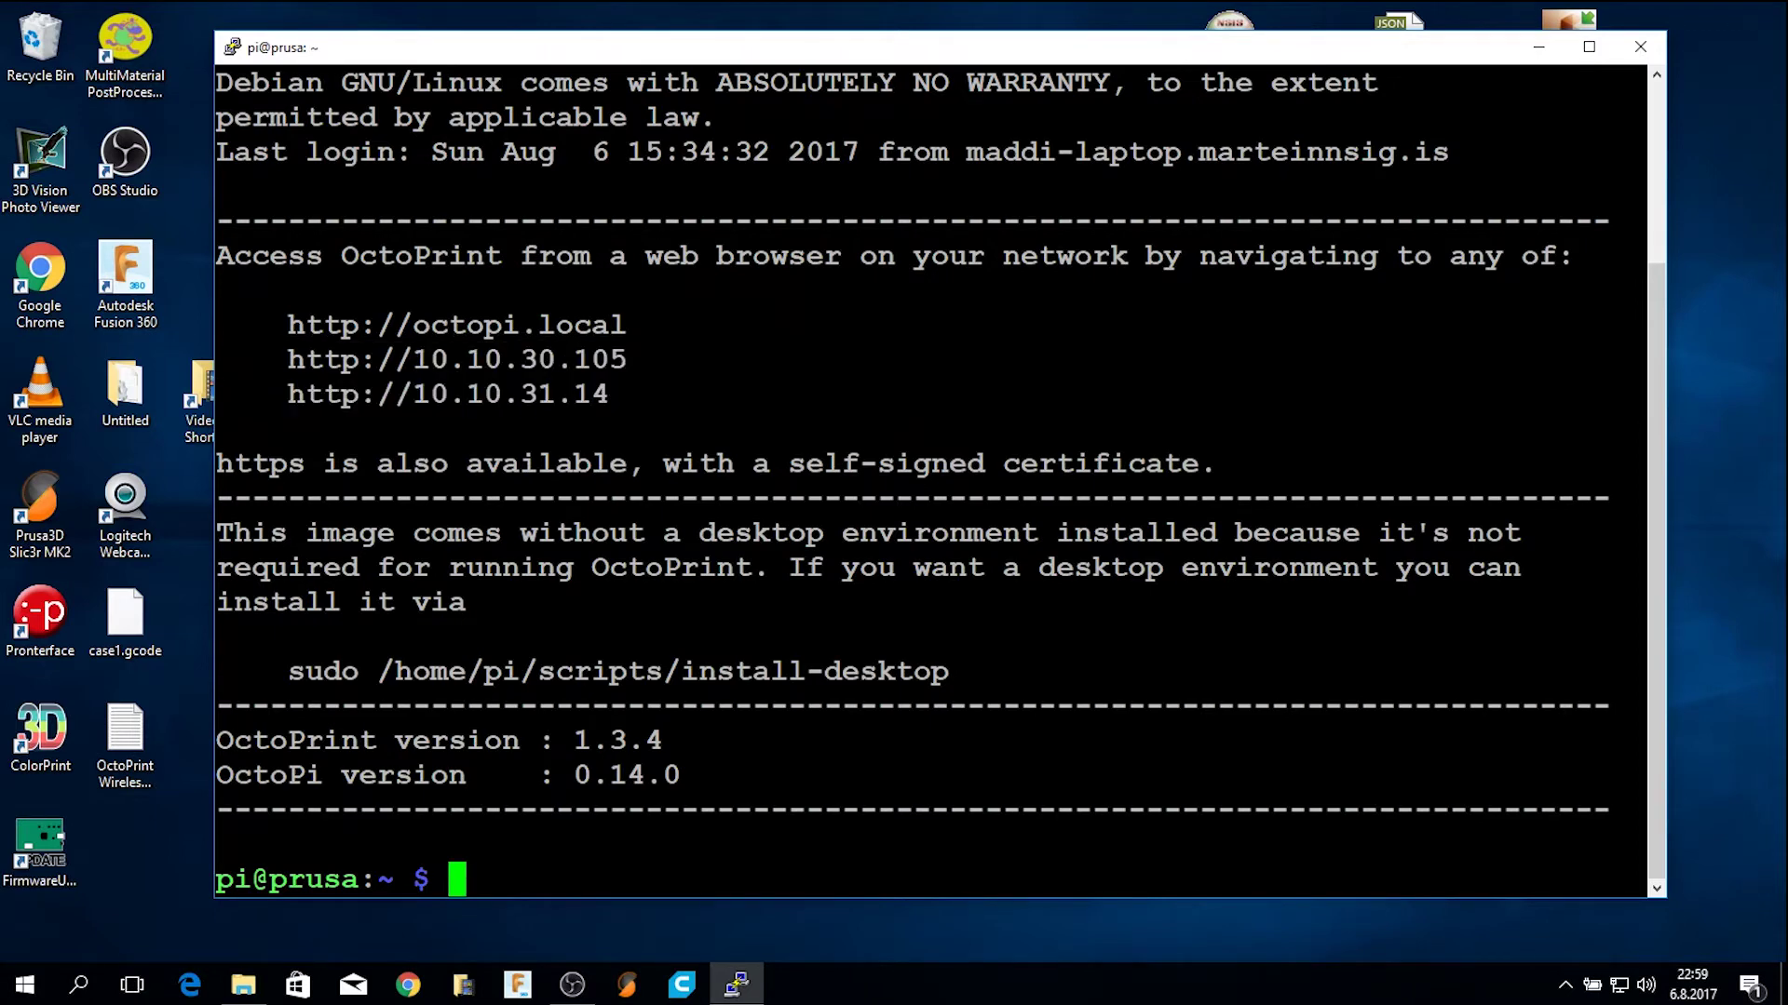
Run ifconfig and locate eth0's address 10.10.30.105.
type("ifc")
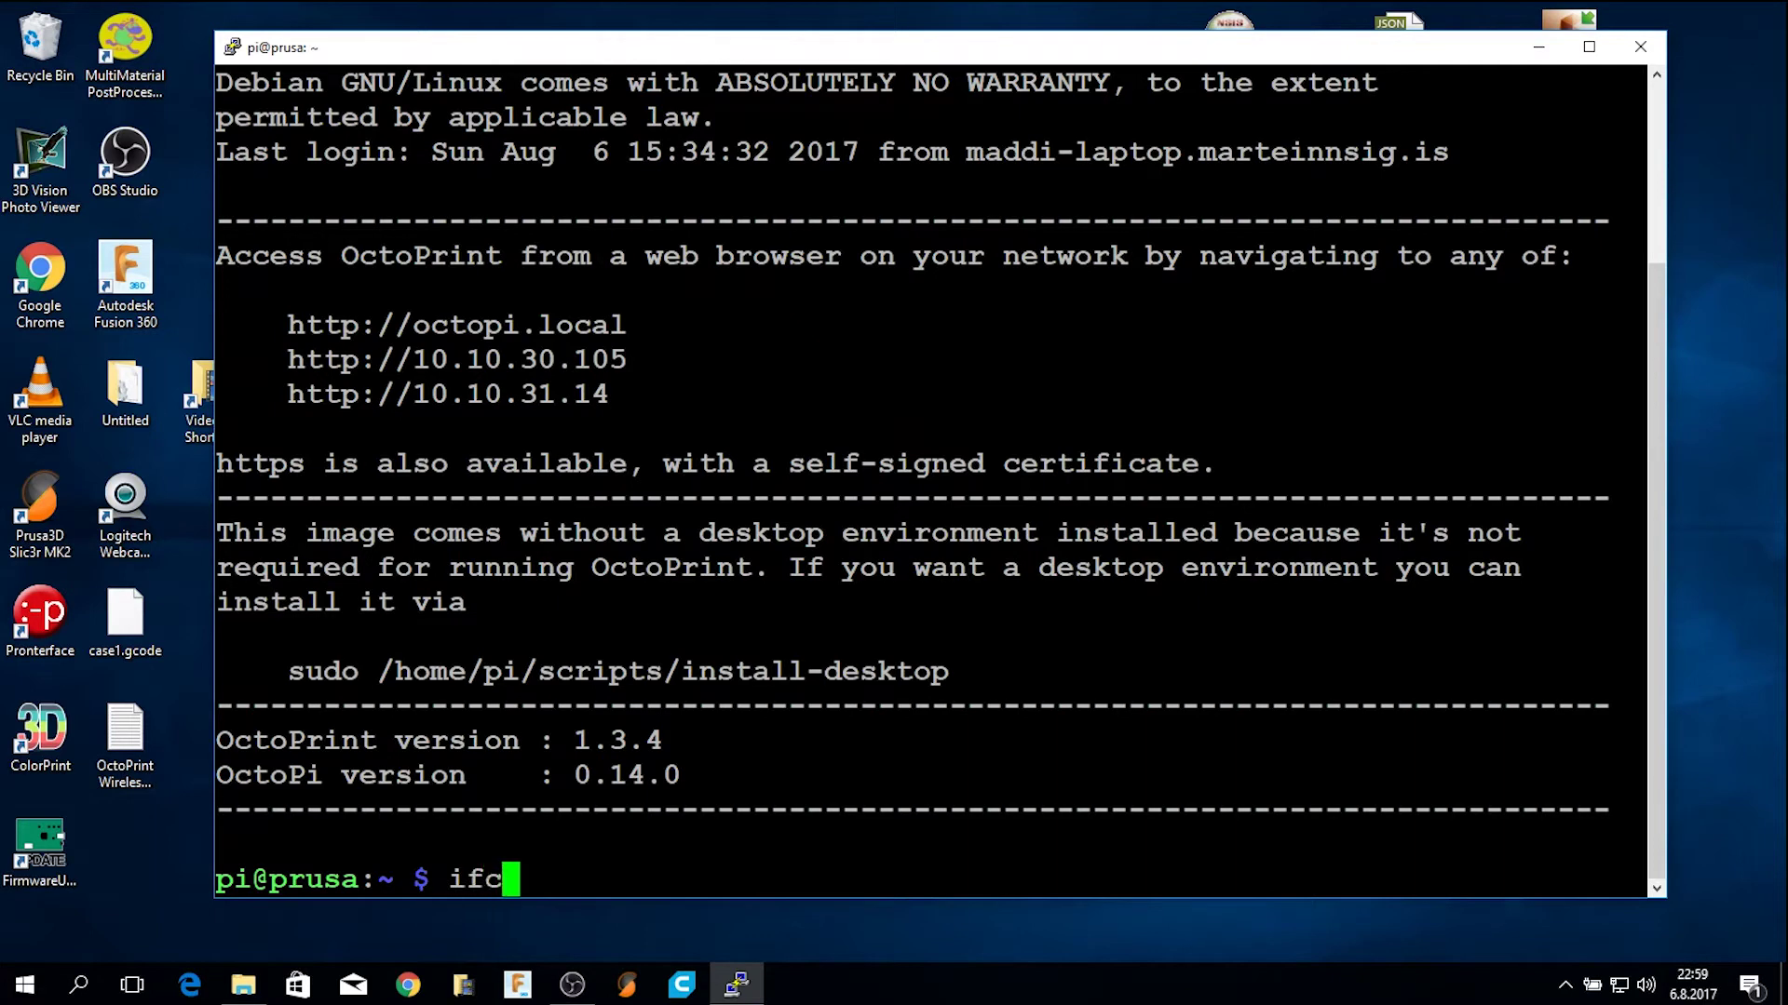
type("onfig")
key("Return")
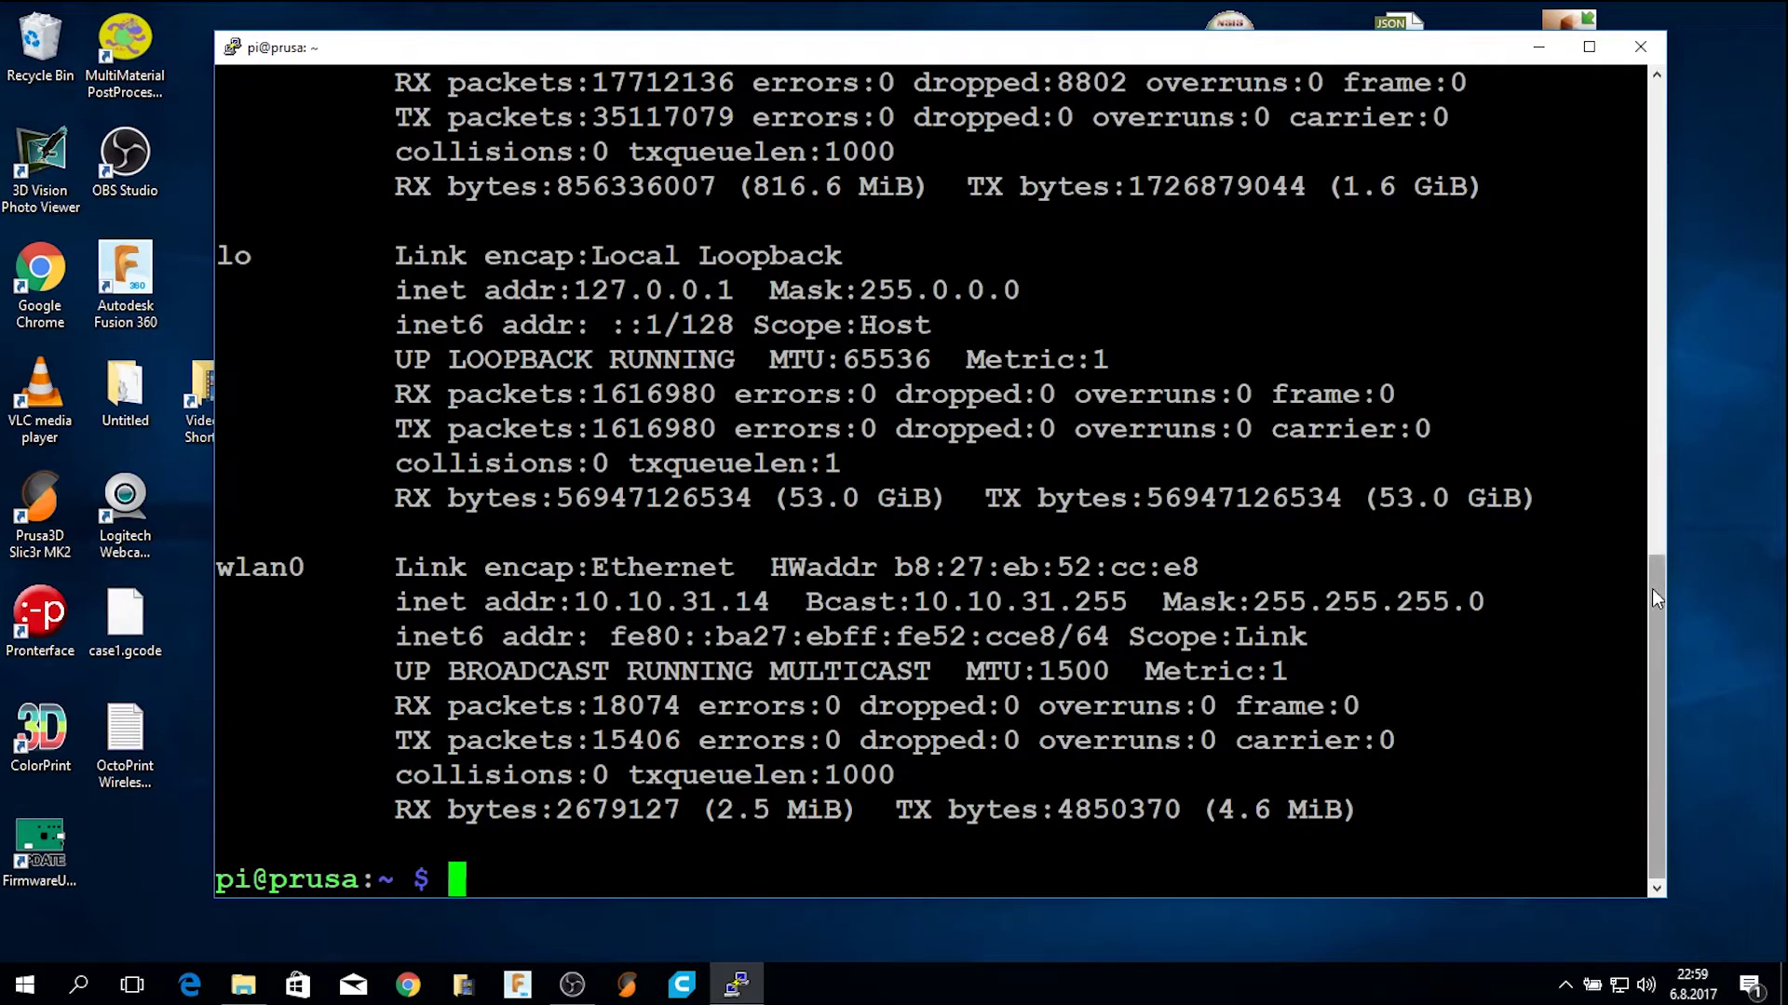
left_click_drag(1651, 589, 1666, 444)
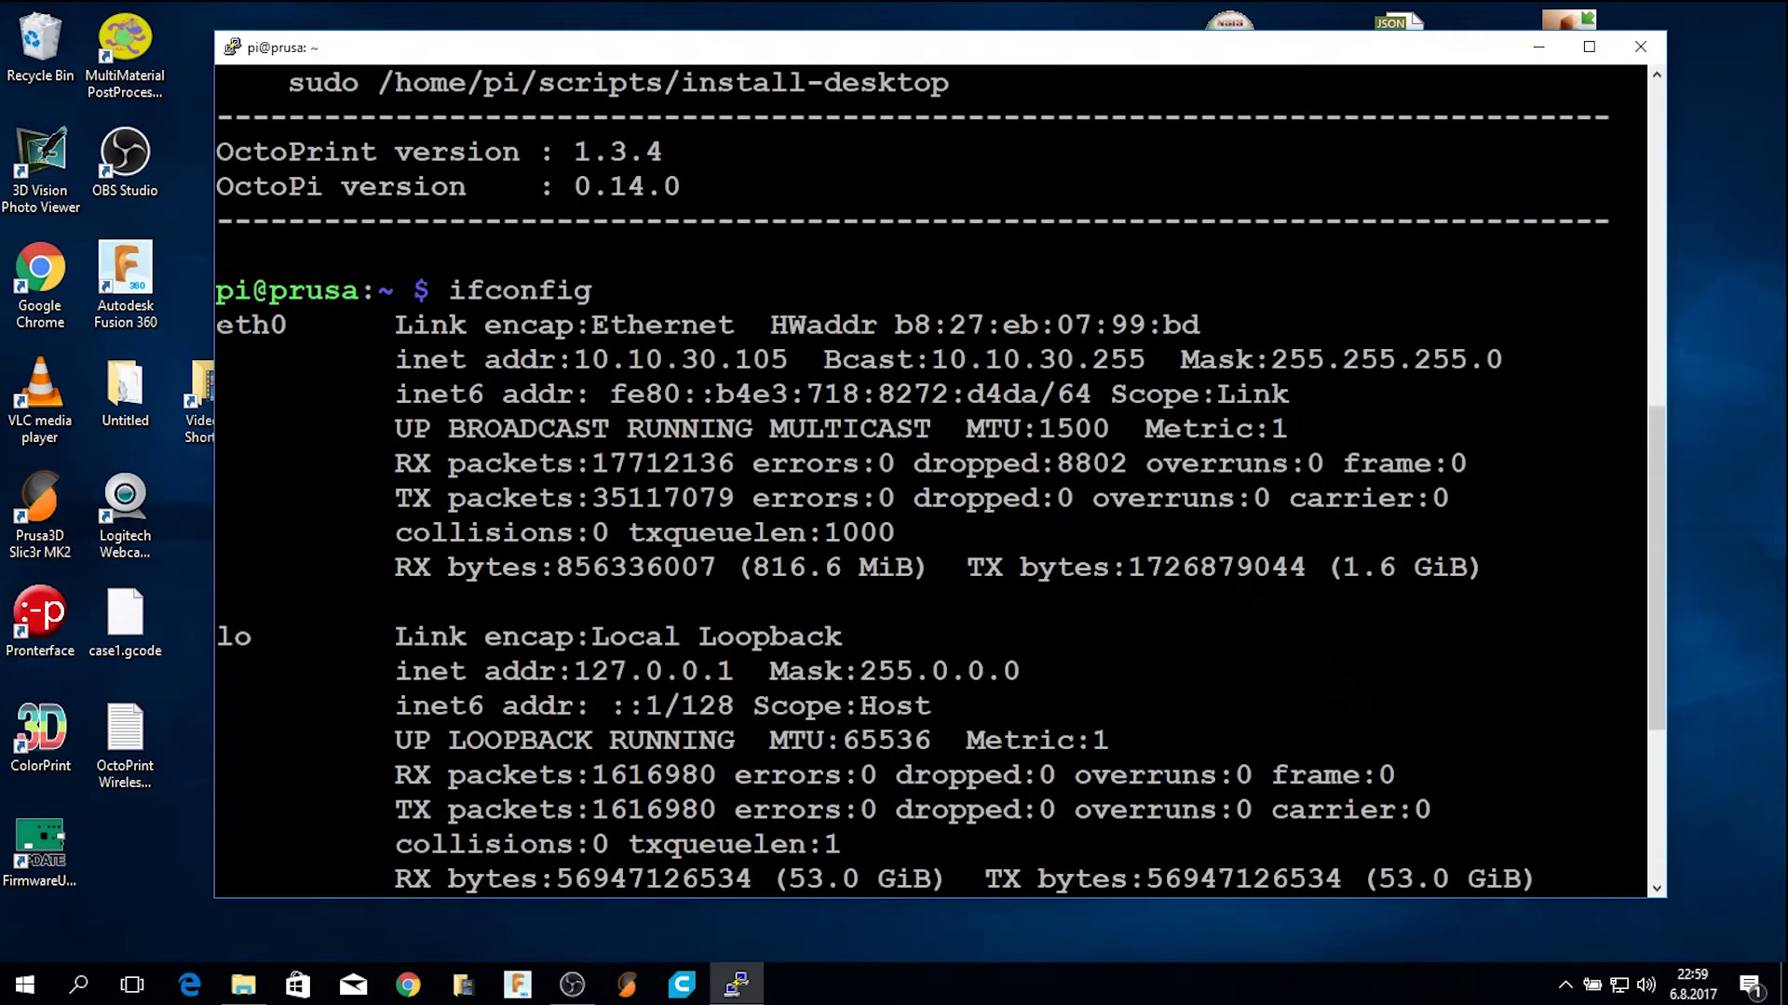
left_click_drag(218, 325, 1510, 368)
Inspect the wlan0 interface's inet address, hardware address and status lines.
left_click_drag(1655, 409, 1655, 559)
left_click_drag(217, 568, 305, 568)
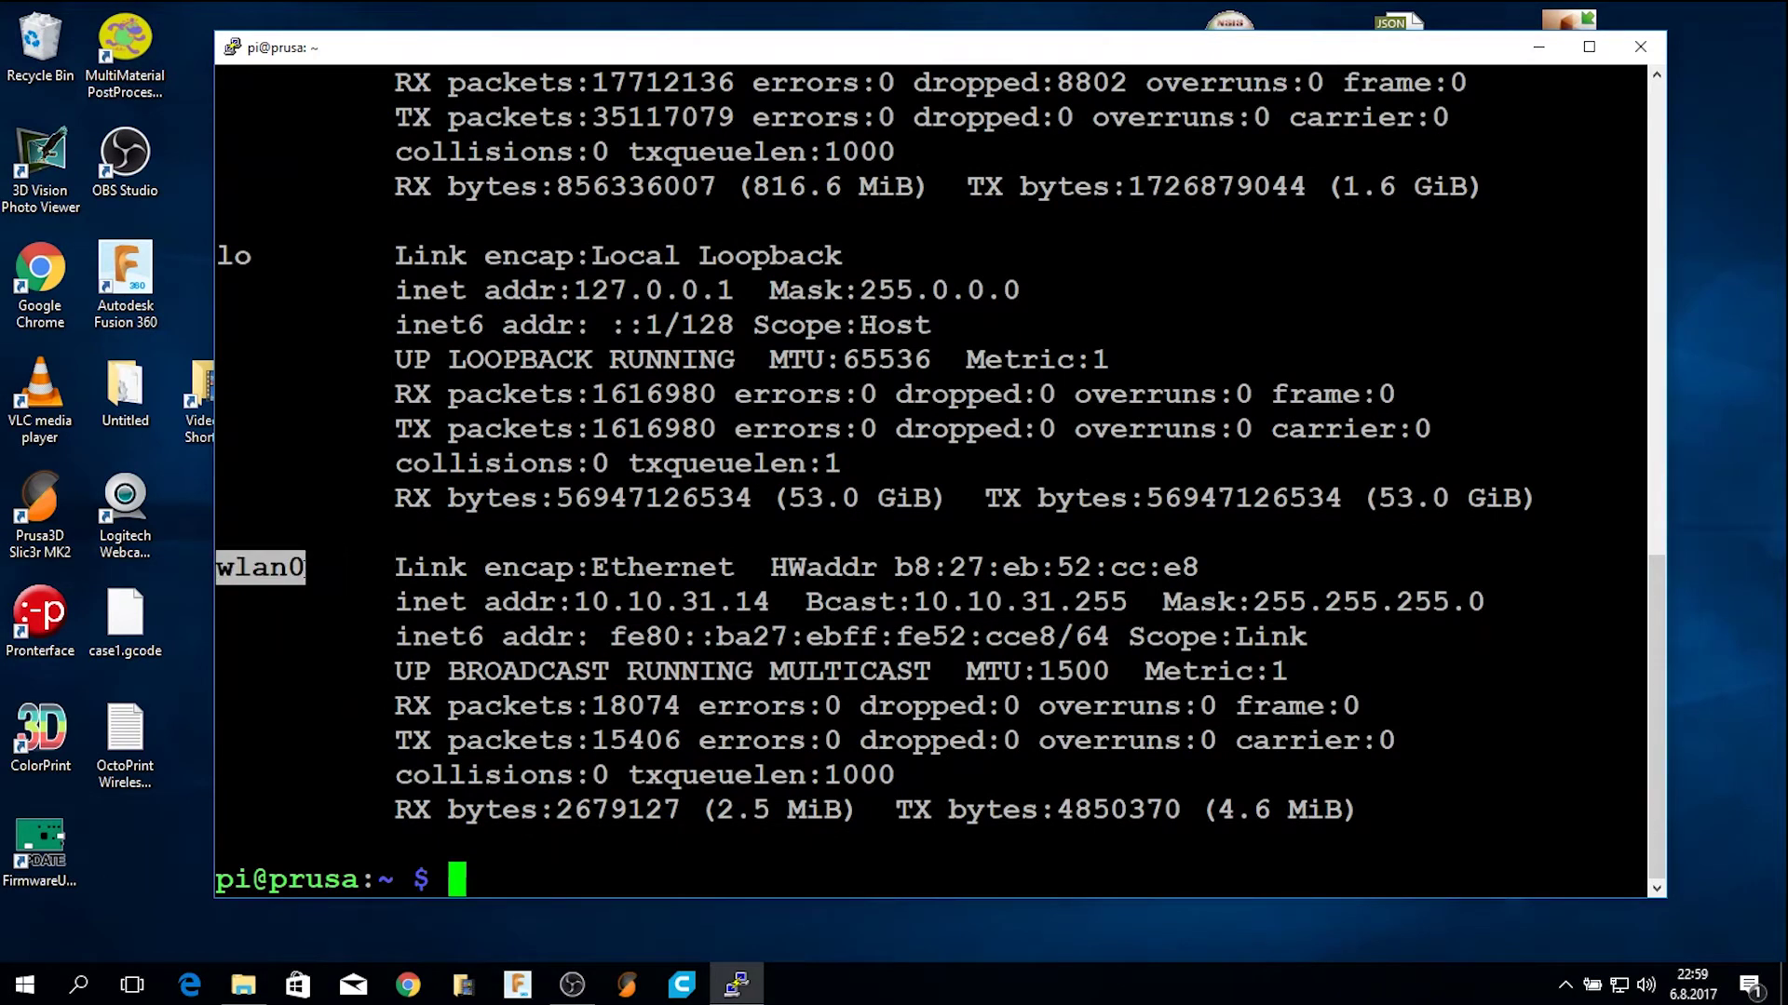
left_click_drag(394, 602, 1527, 606)
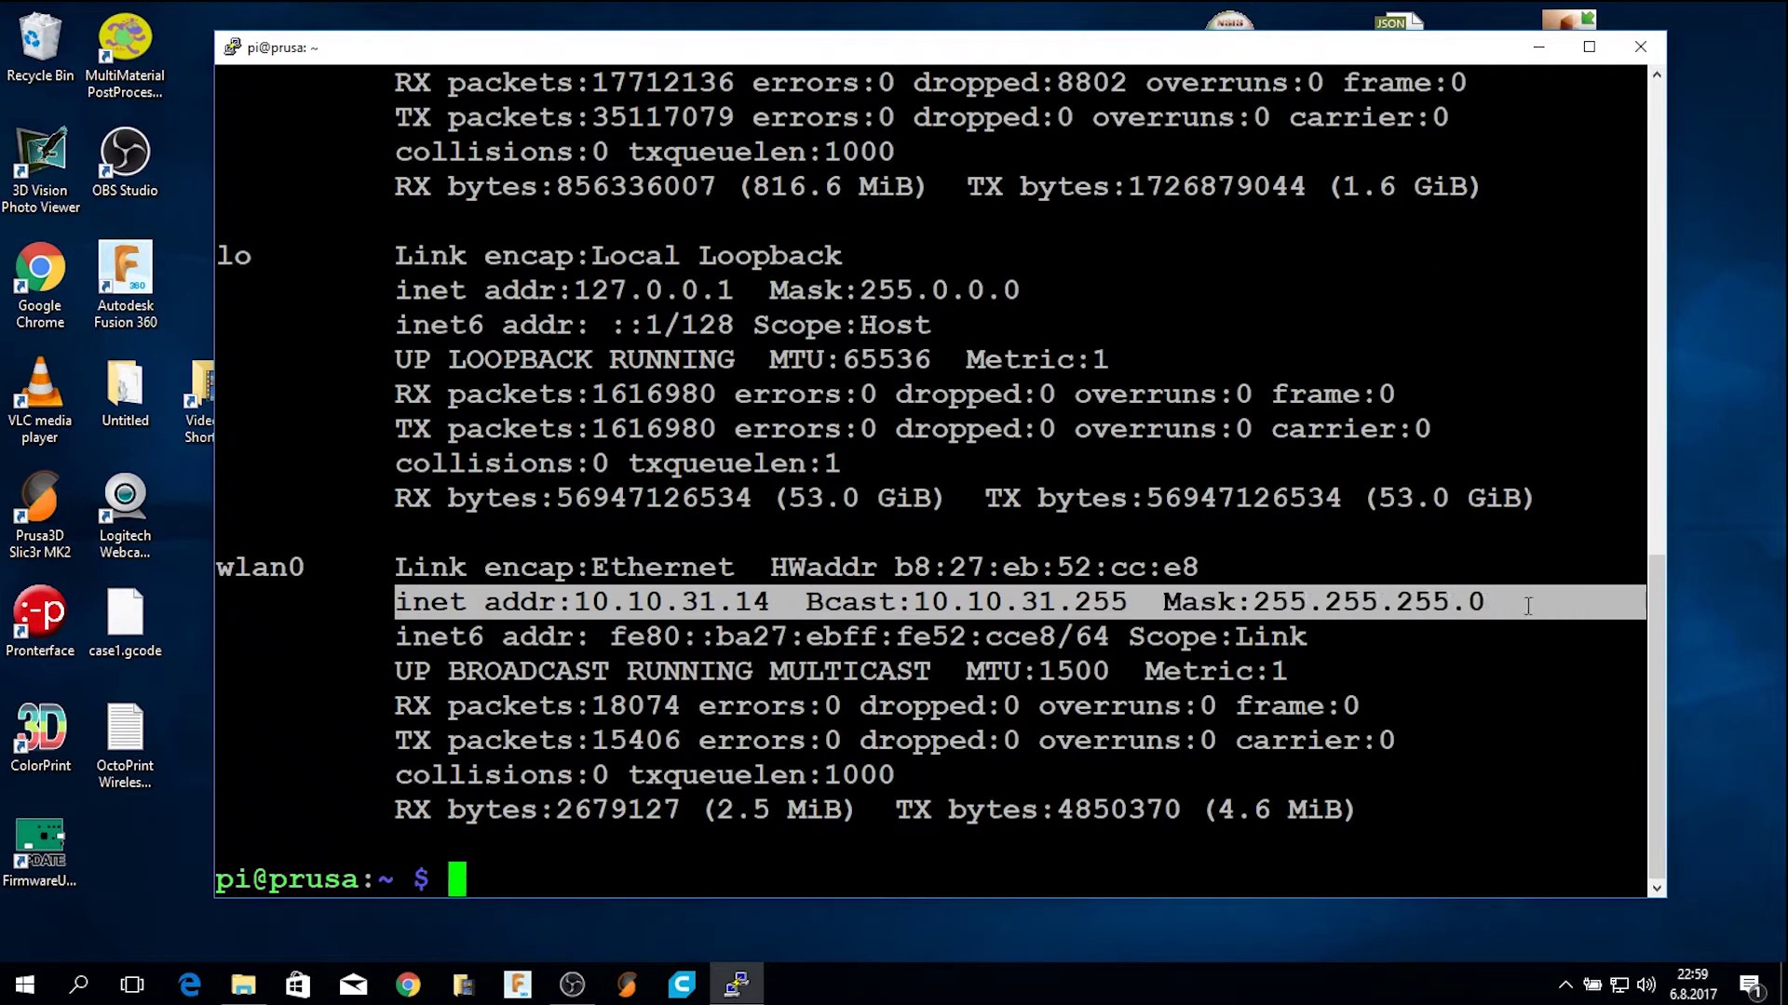
left_click_drag(788, 567, 1245, 567)
left_click_drag(394, 636, 1324, 706)
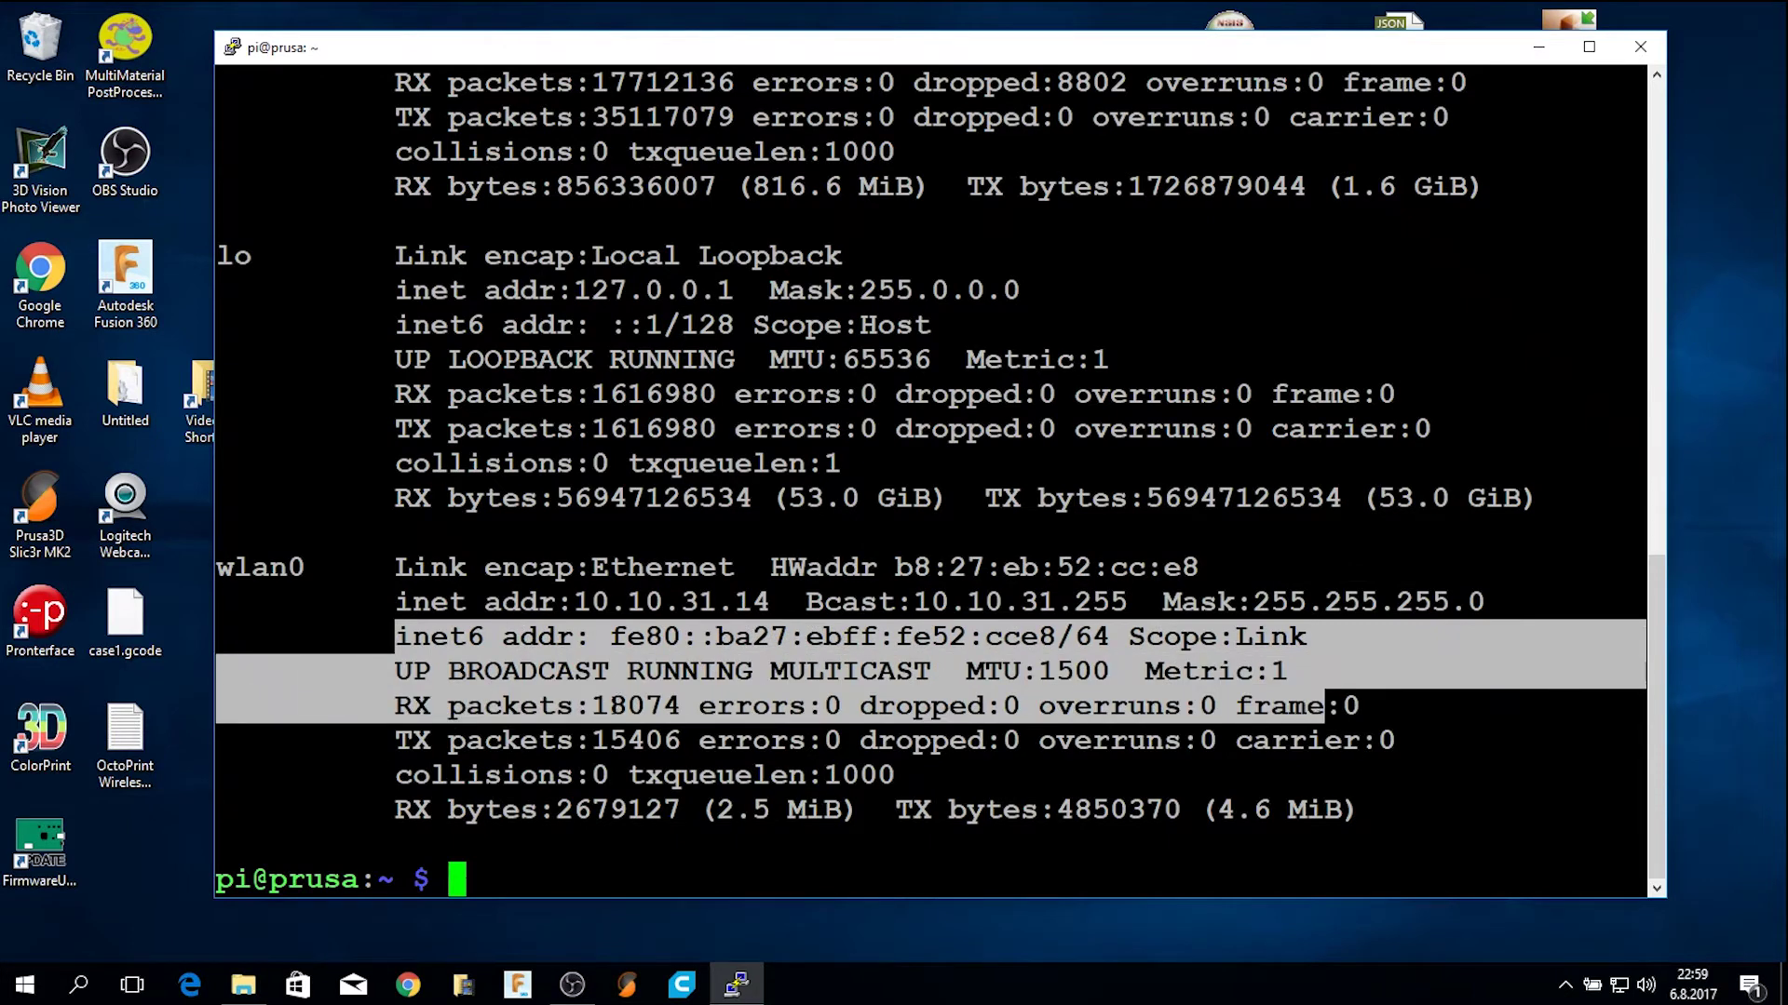
left_click_drag(220, 572, 430, 570)
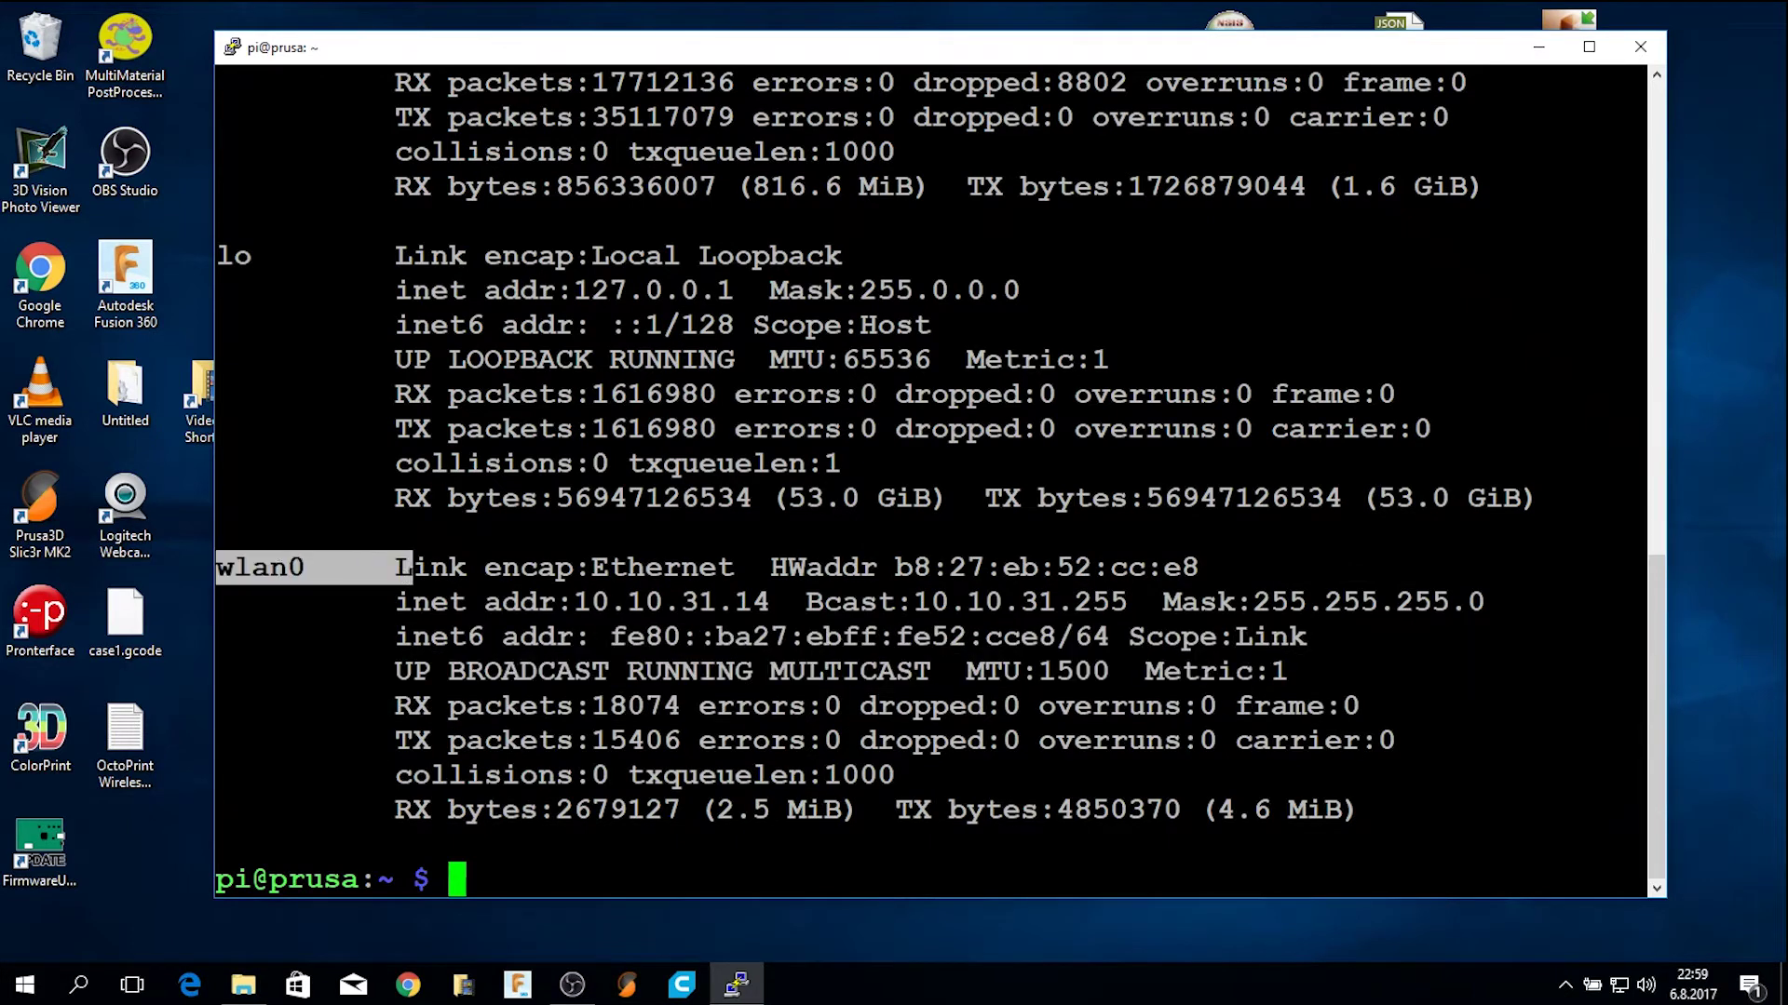
left_click(233, 569)
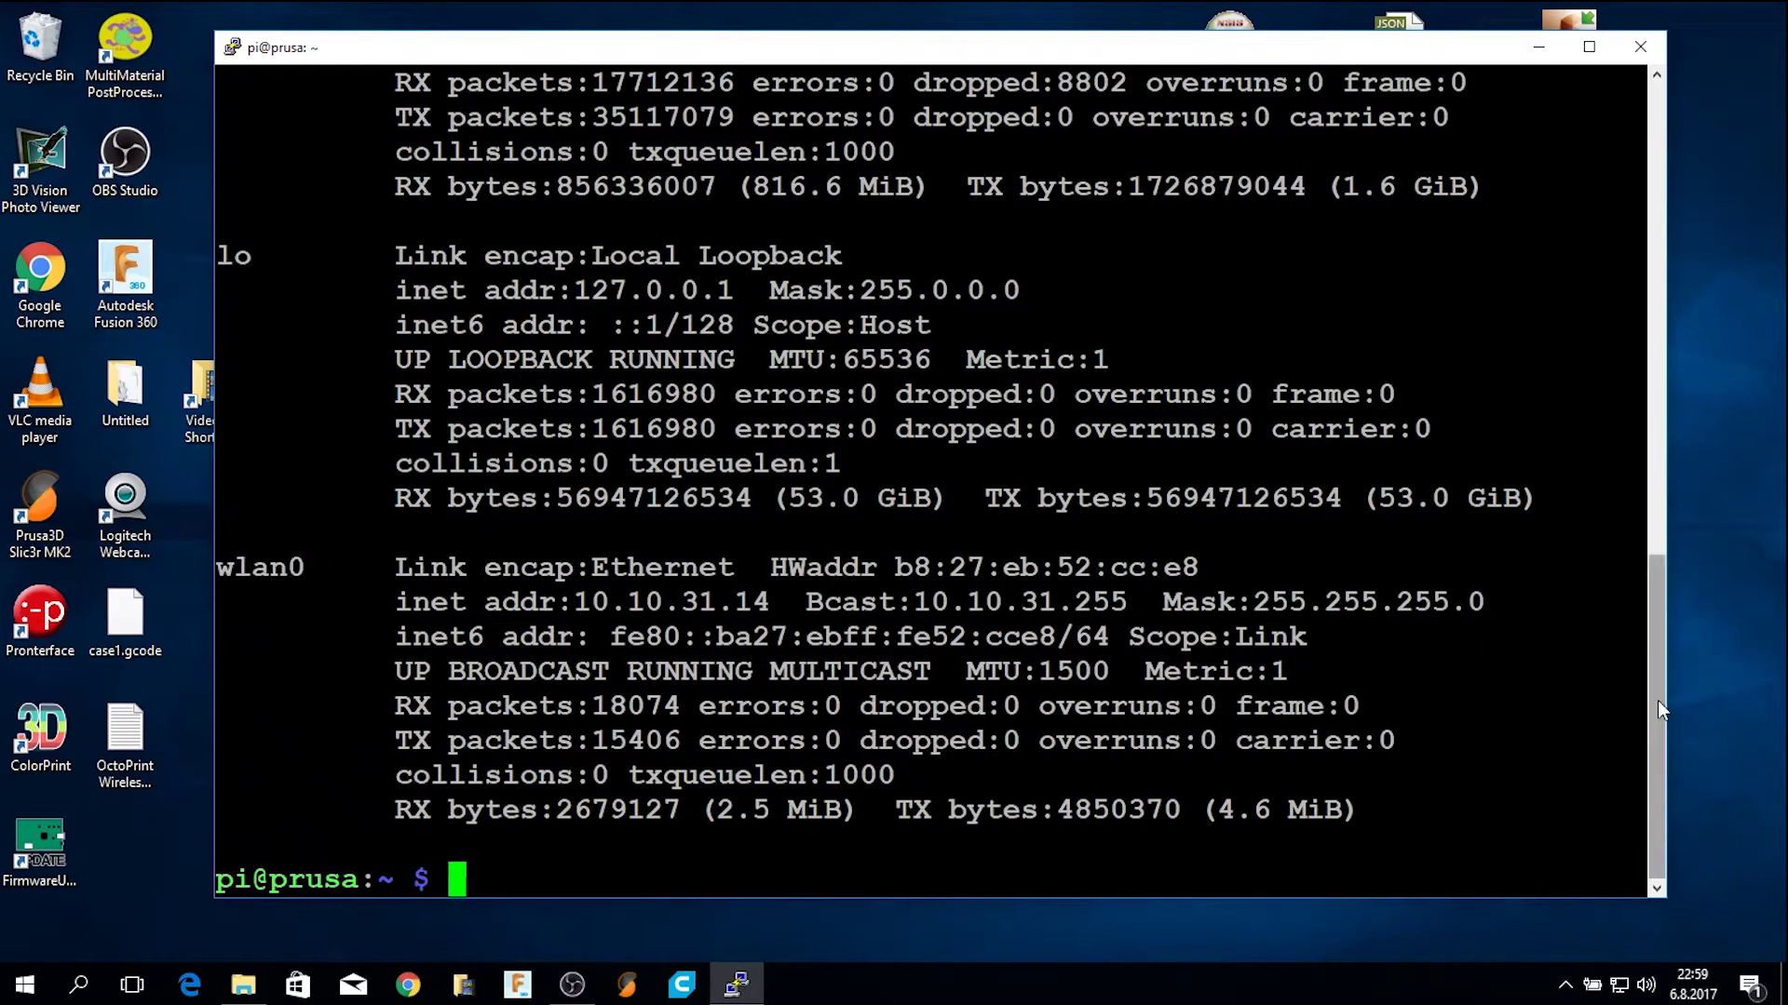
left_click_drag(1656, 697, 1657, 738)
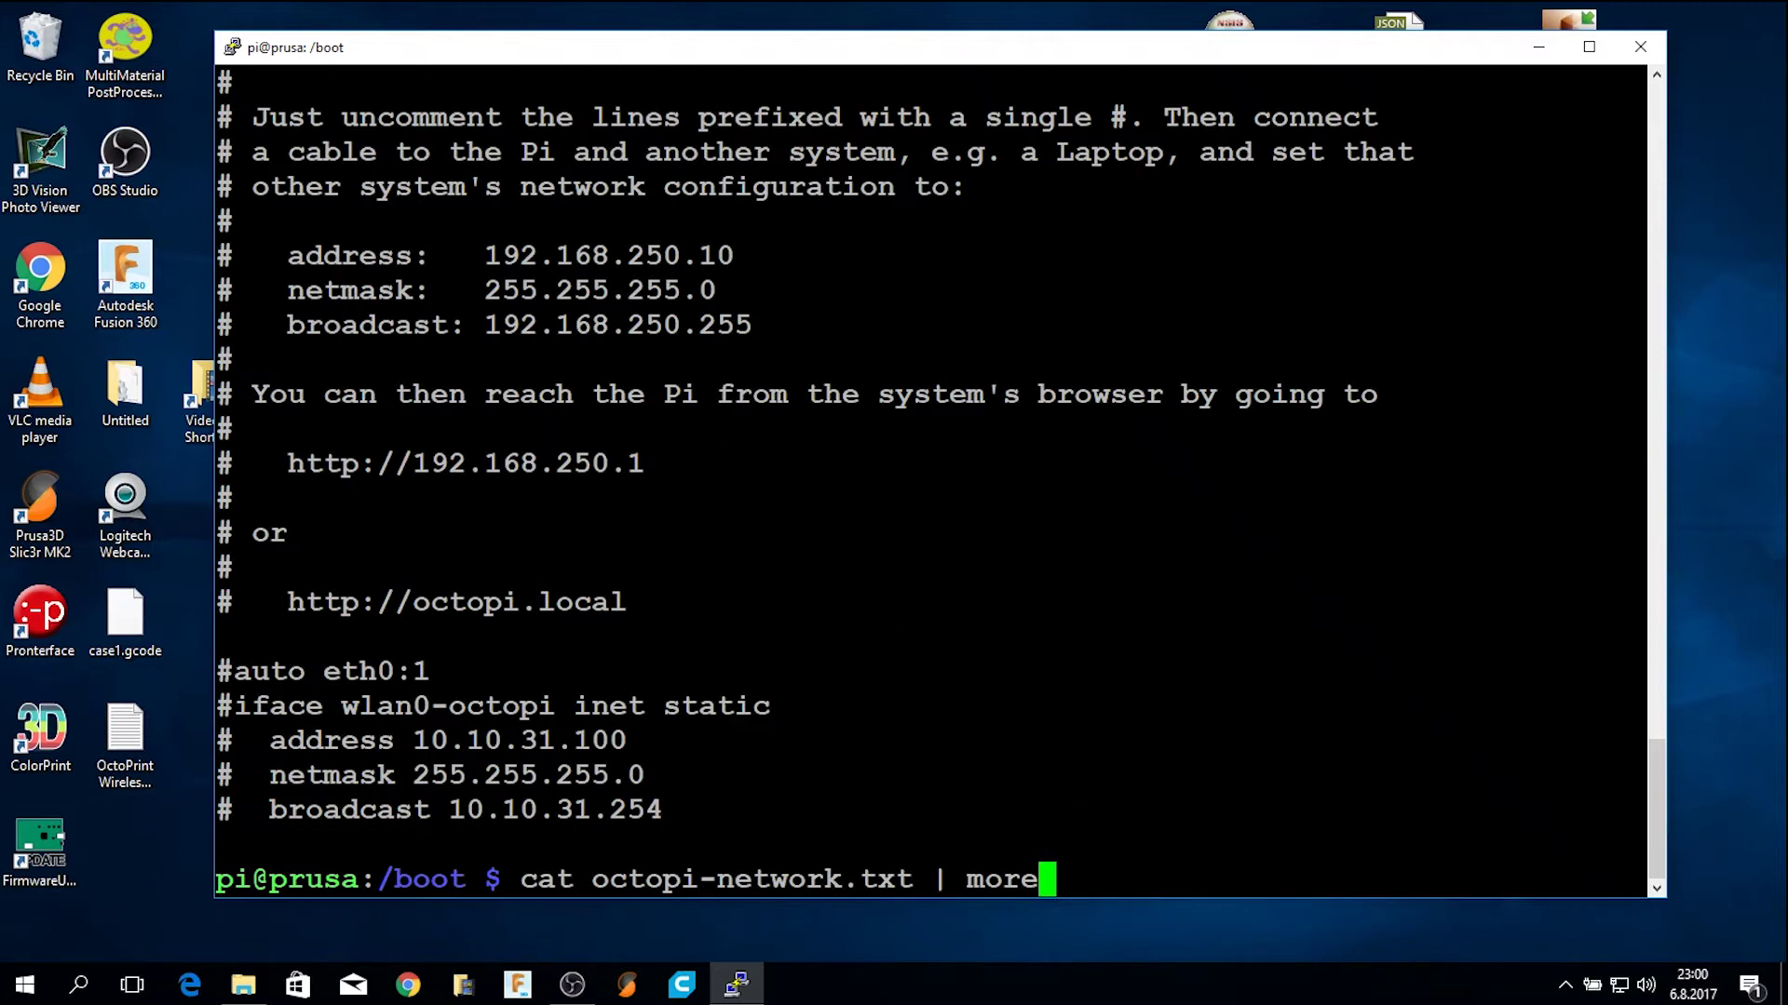
Page through octopi-network.txt to the WPA block and highlight its network name and key lines.
key("Return")
key("Return")
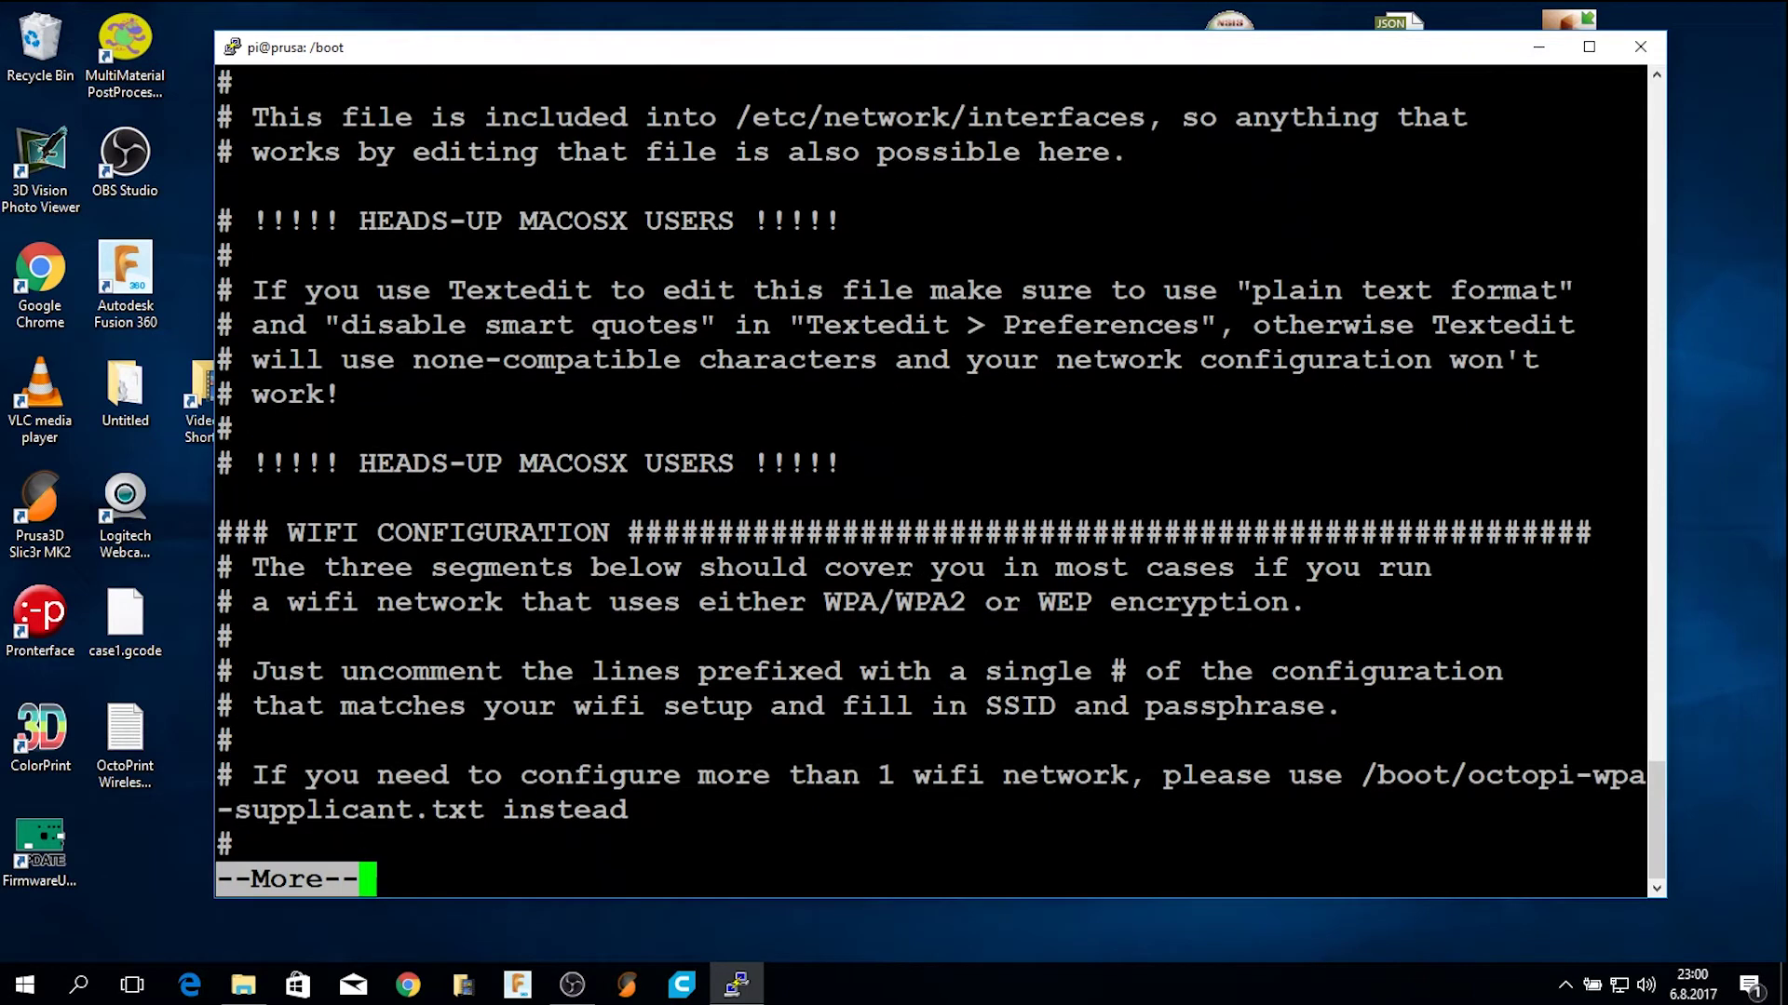
key("Return")
key("Return")
key("Return")
key("Return")
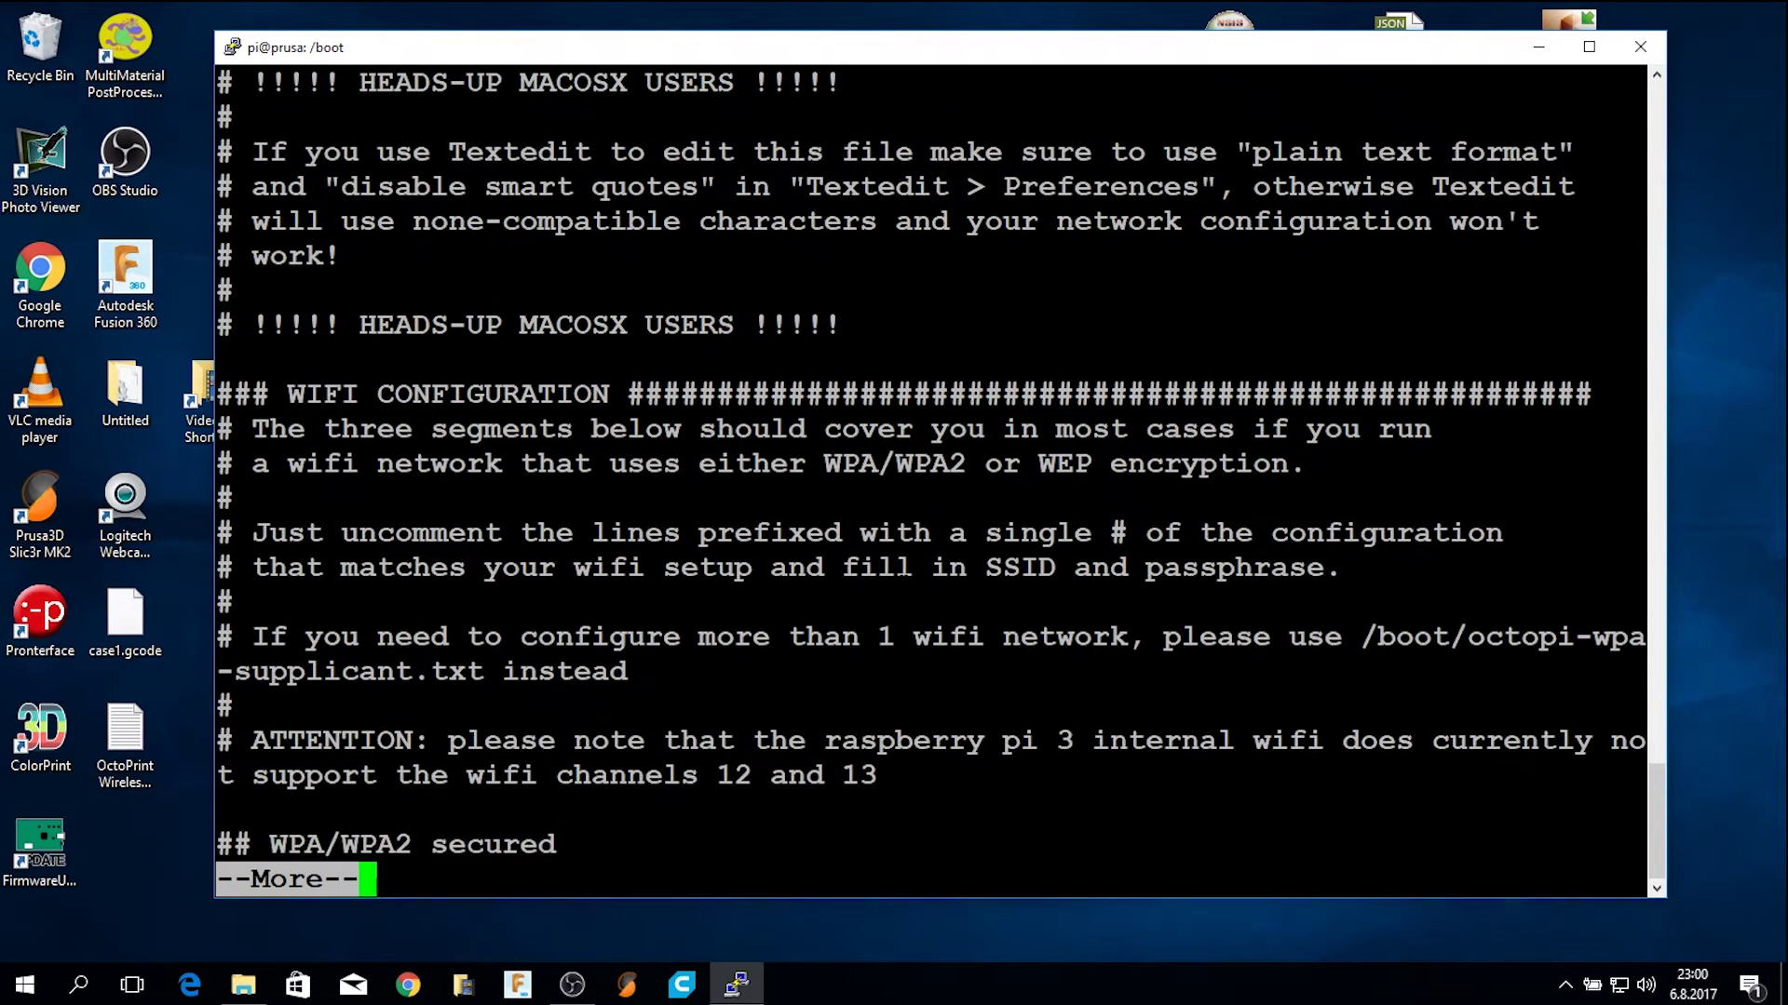
key("space")
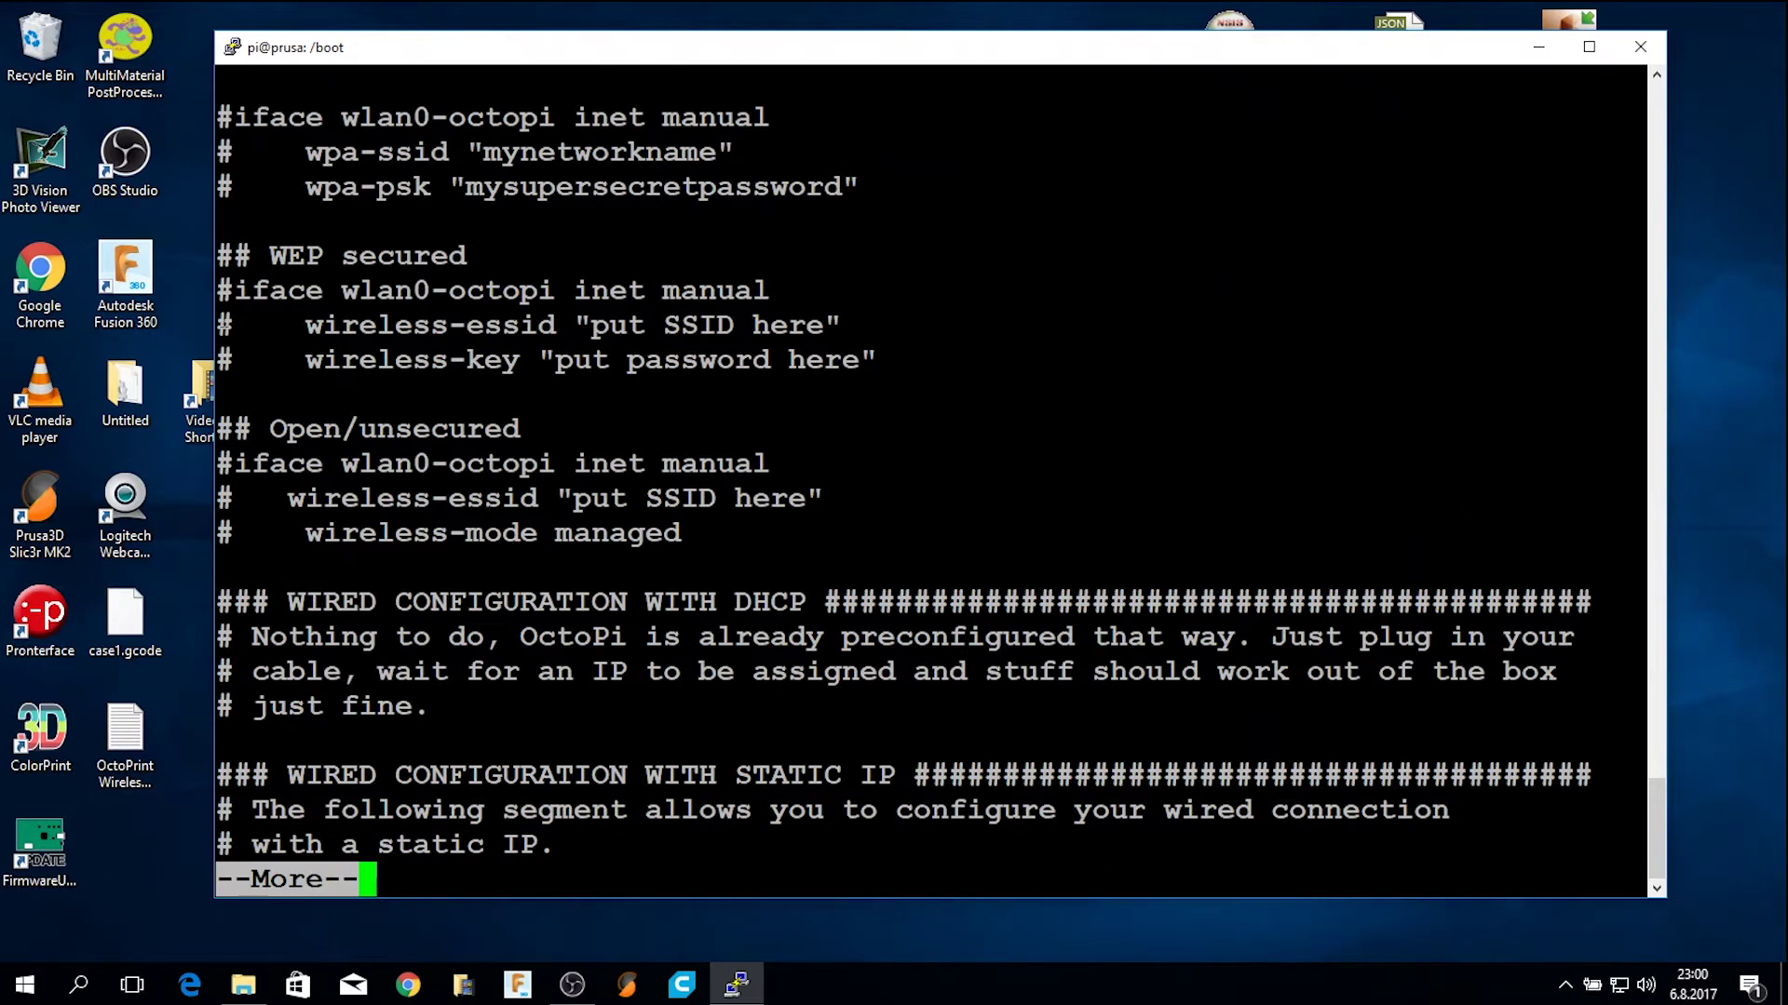
left_click_drag(575, 325, 839, 327)
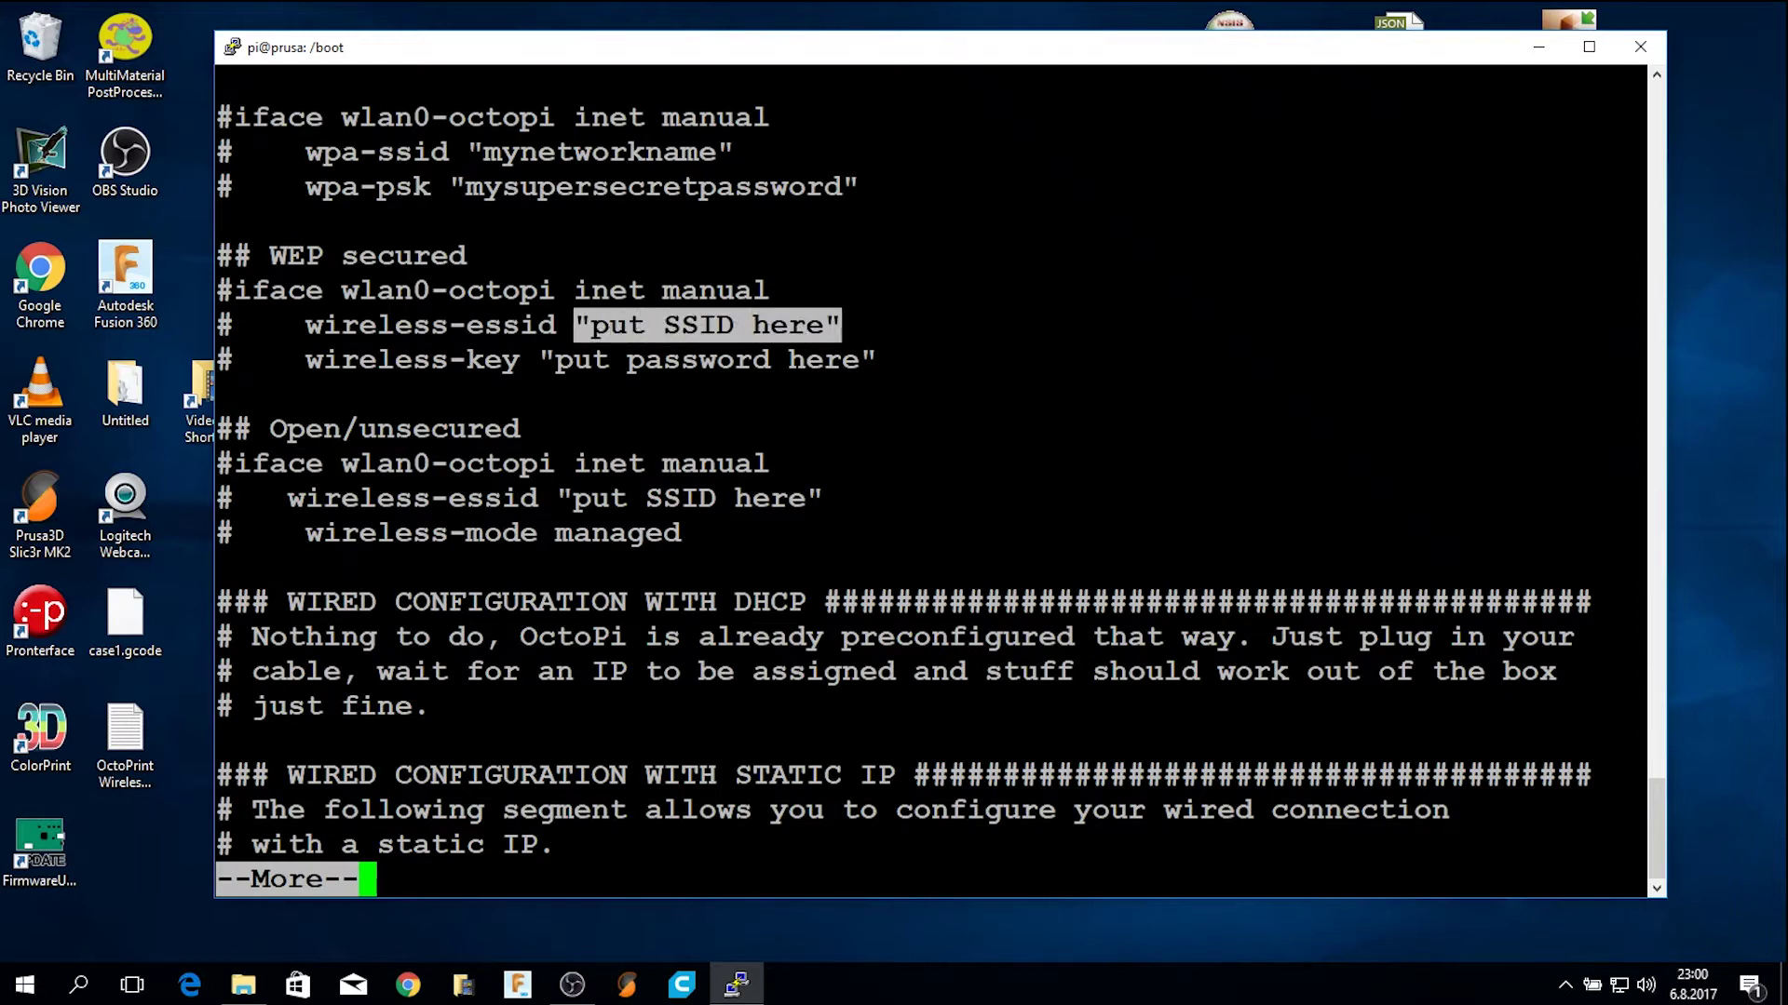
left_click(1656, 74)
left_click(1657, 75)
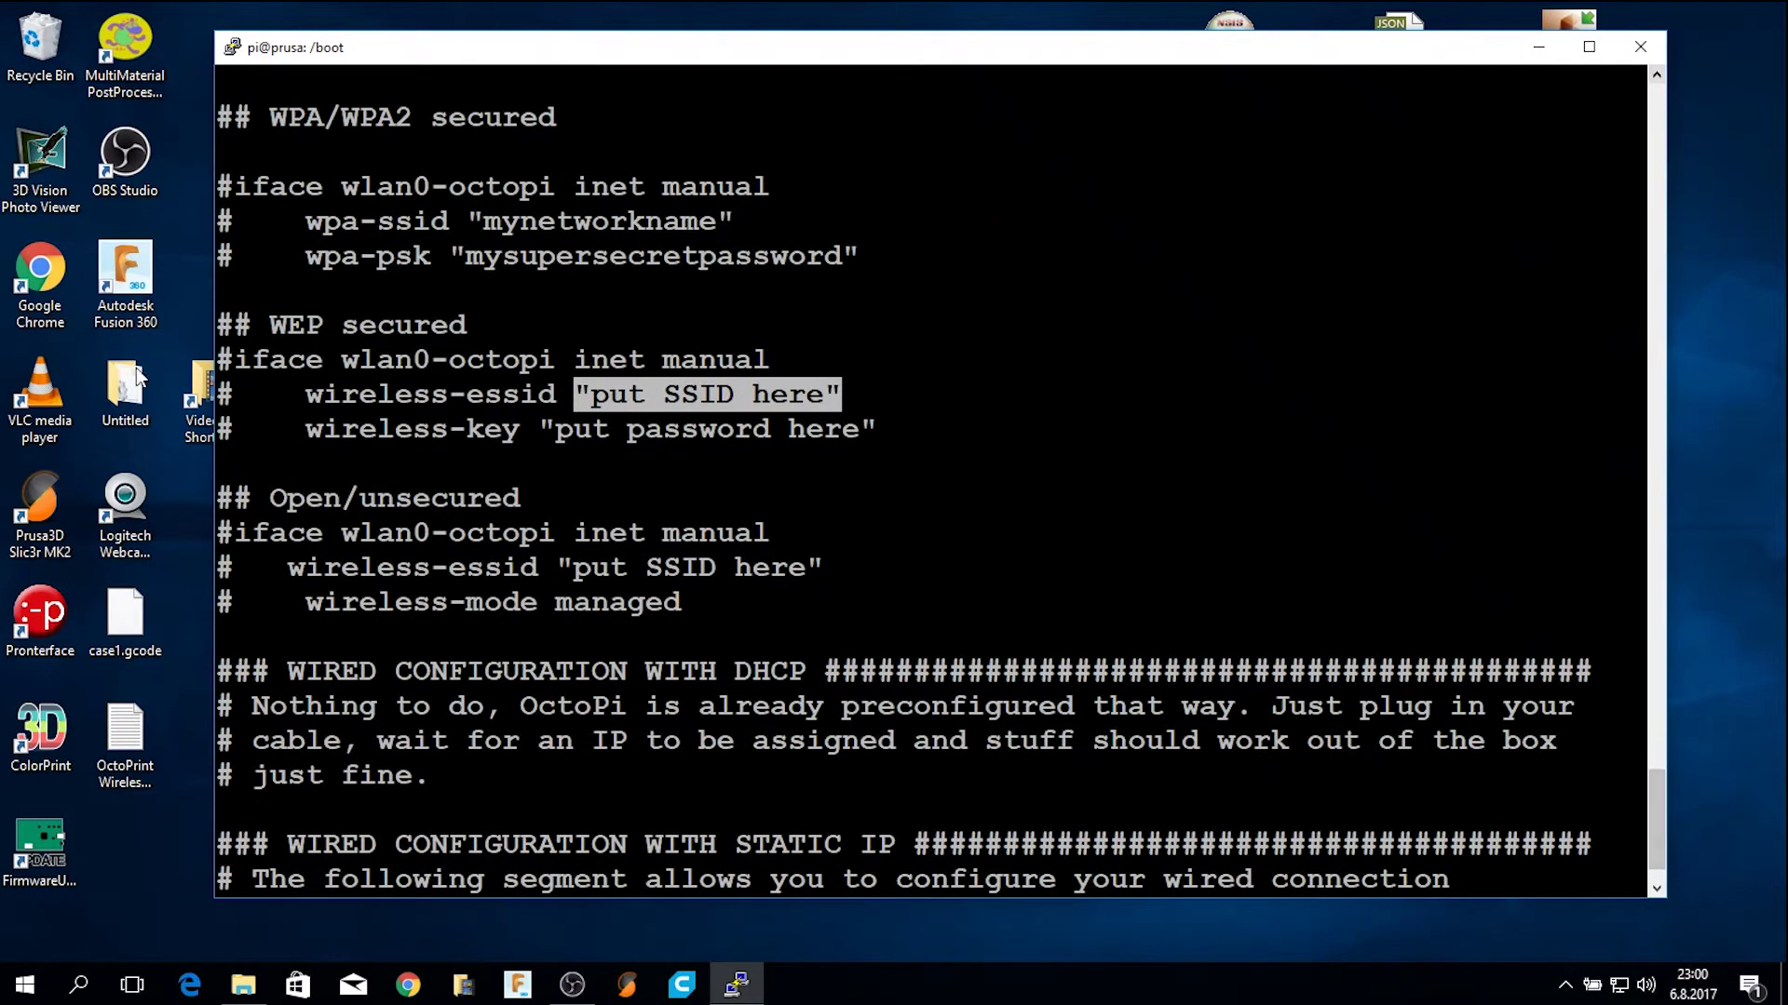
left_click_drag(306, 222, 878, 264)
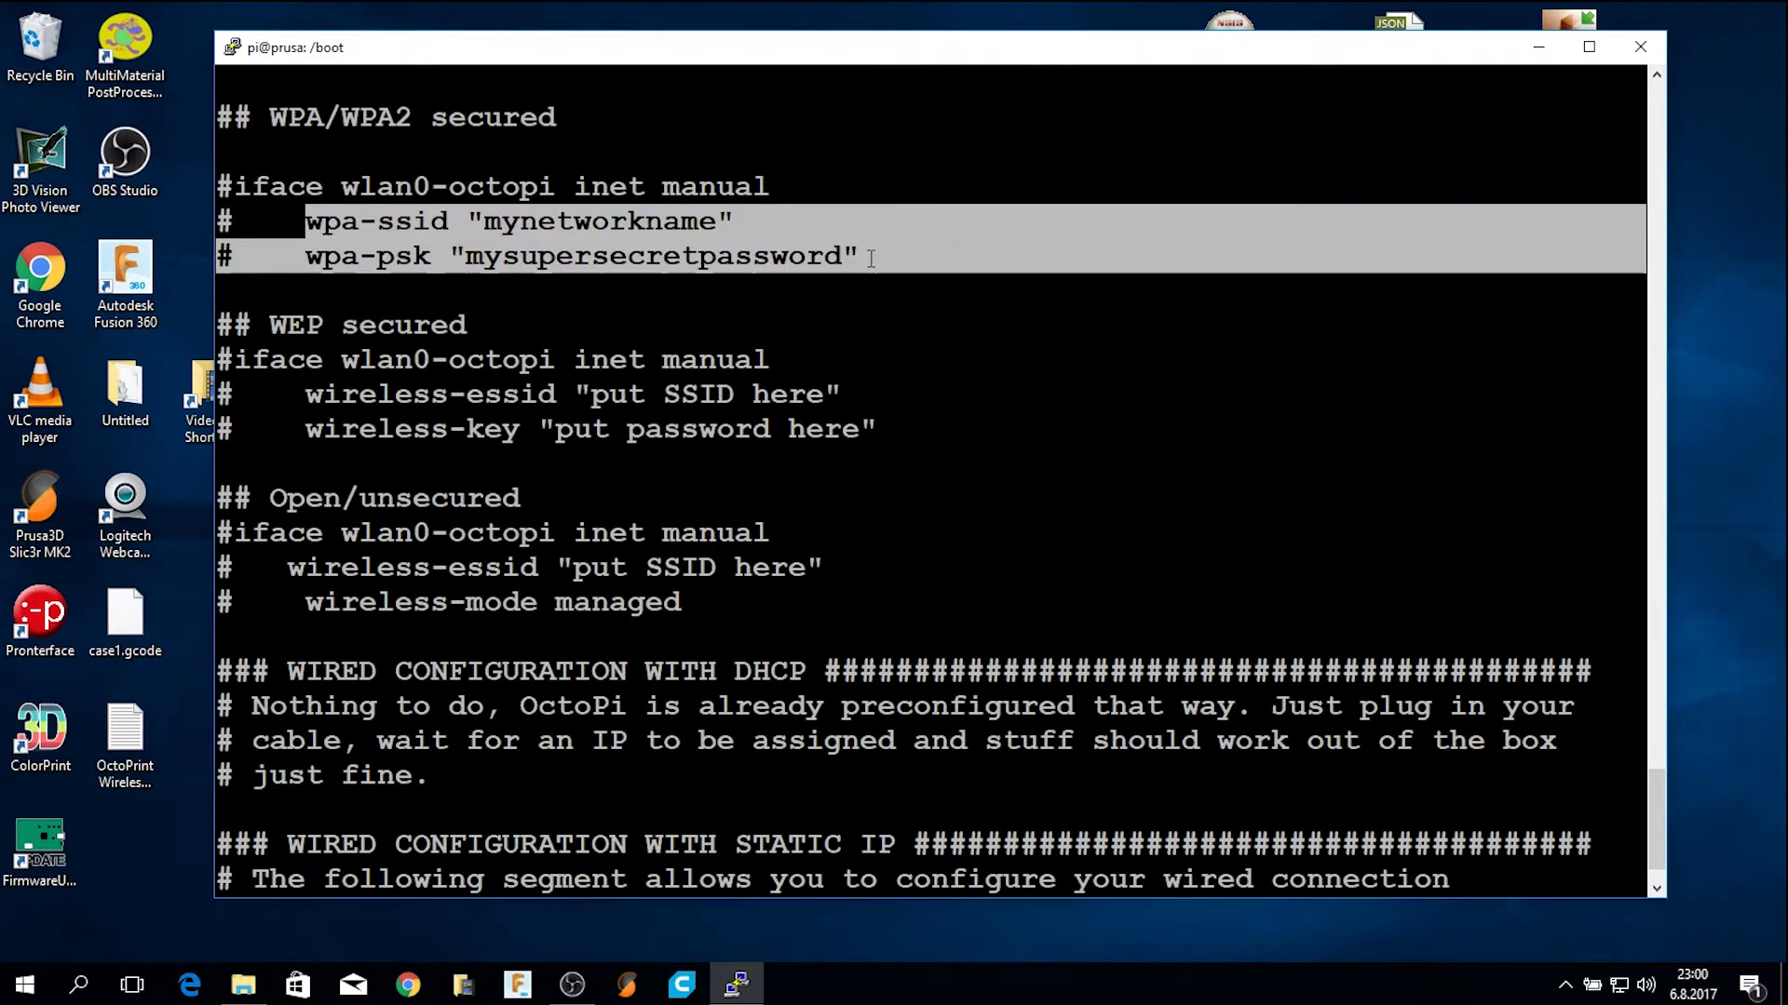
left_click(224, 186)
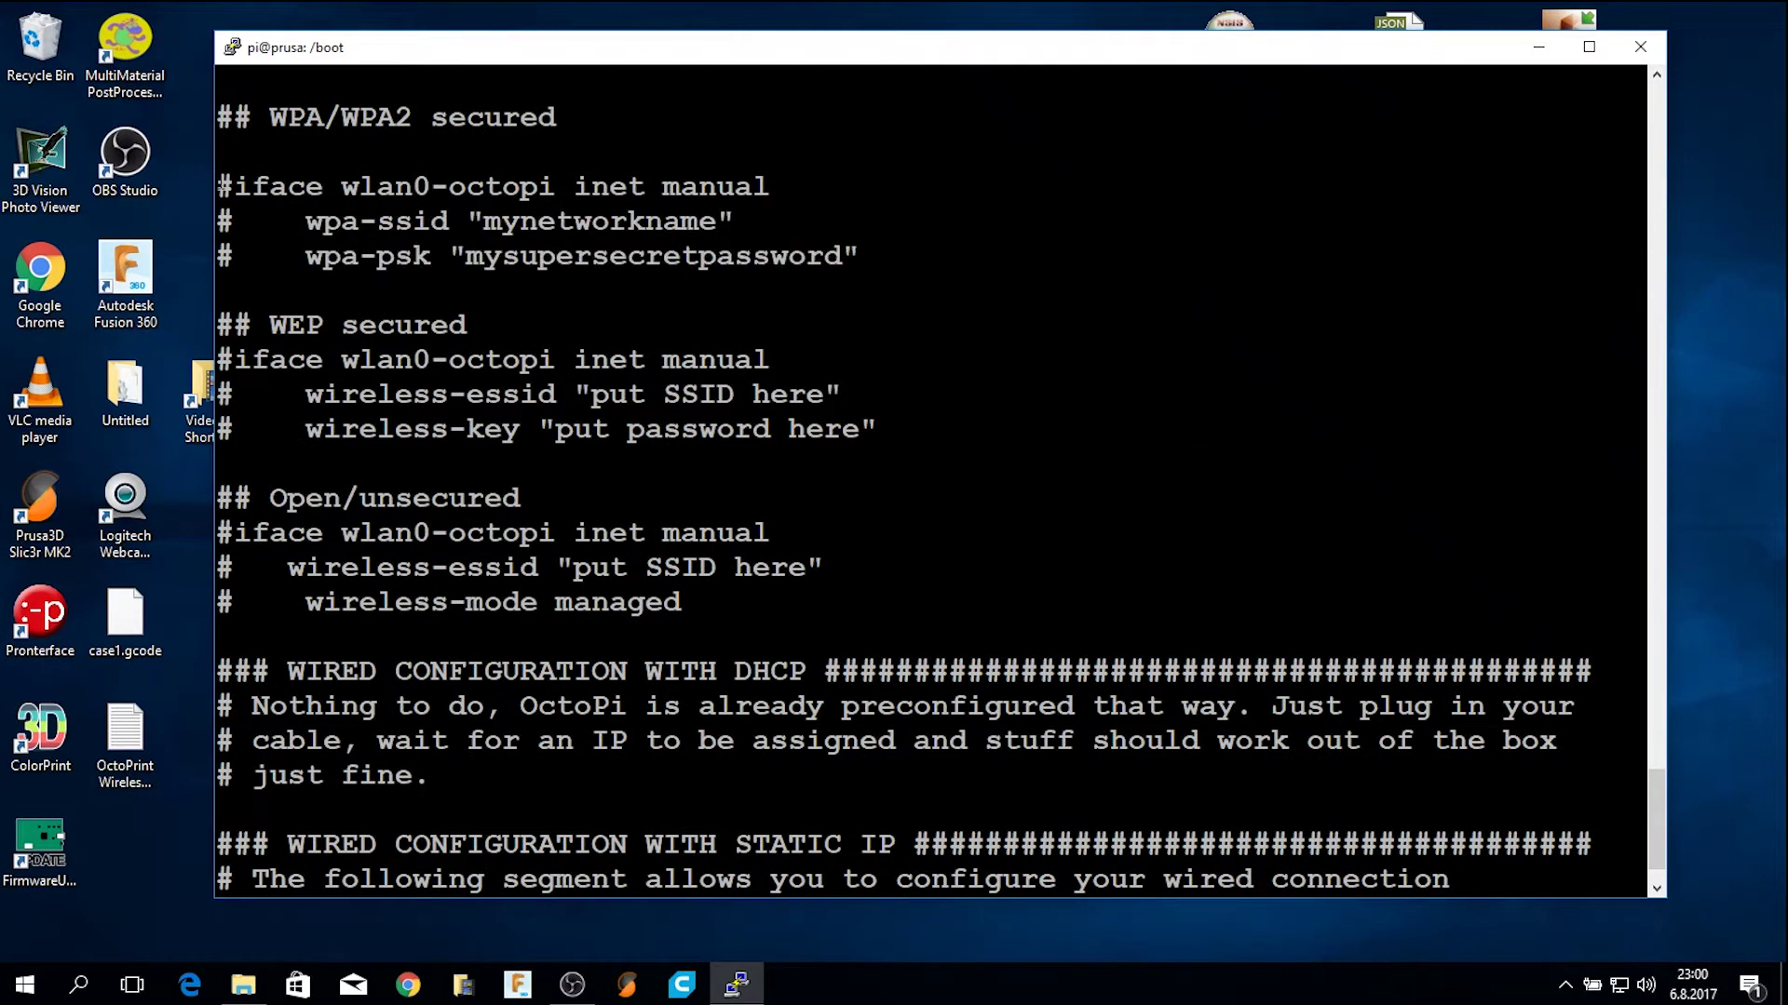
Highlight the 'mynetworkname' SSID placeholder and the WiFi password placeholder.
double_click(225, 152)
left_click(225, 221)
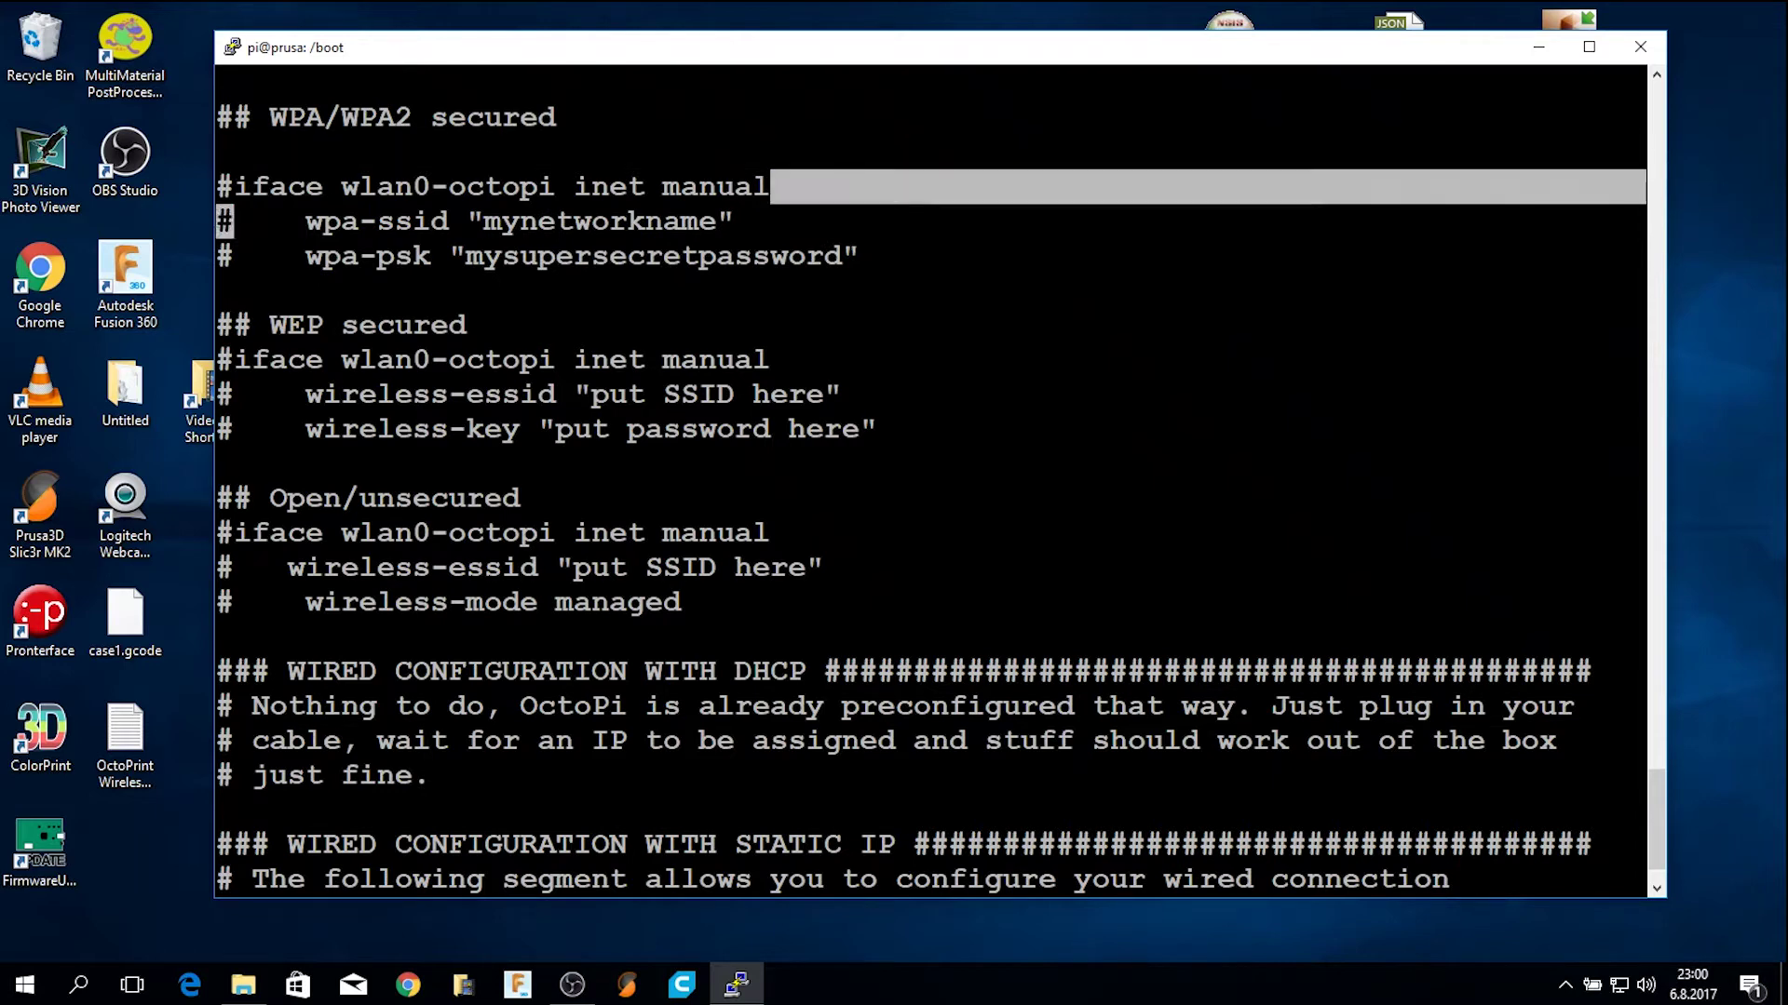
left_click_drag(717, 224, 484, 221)
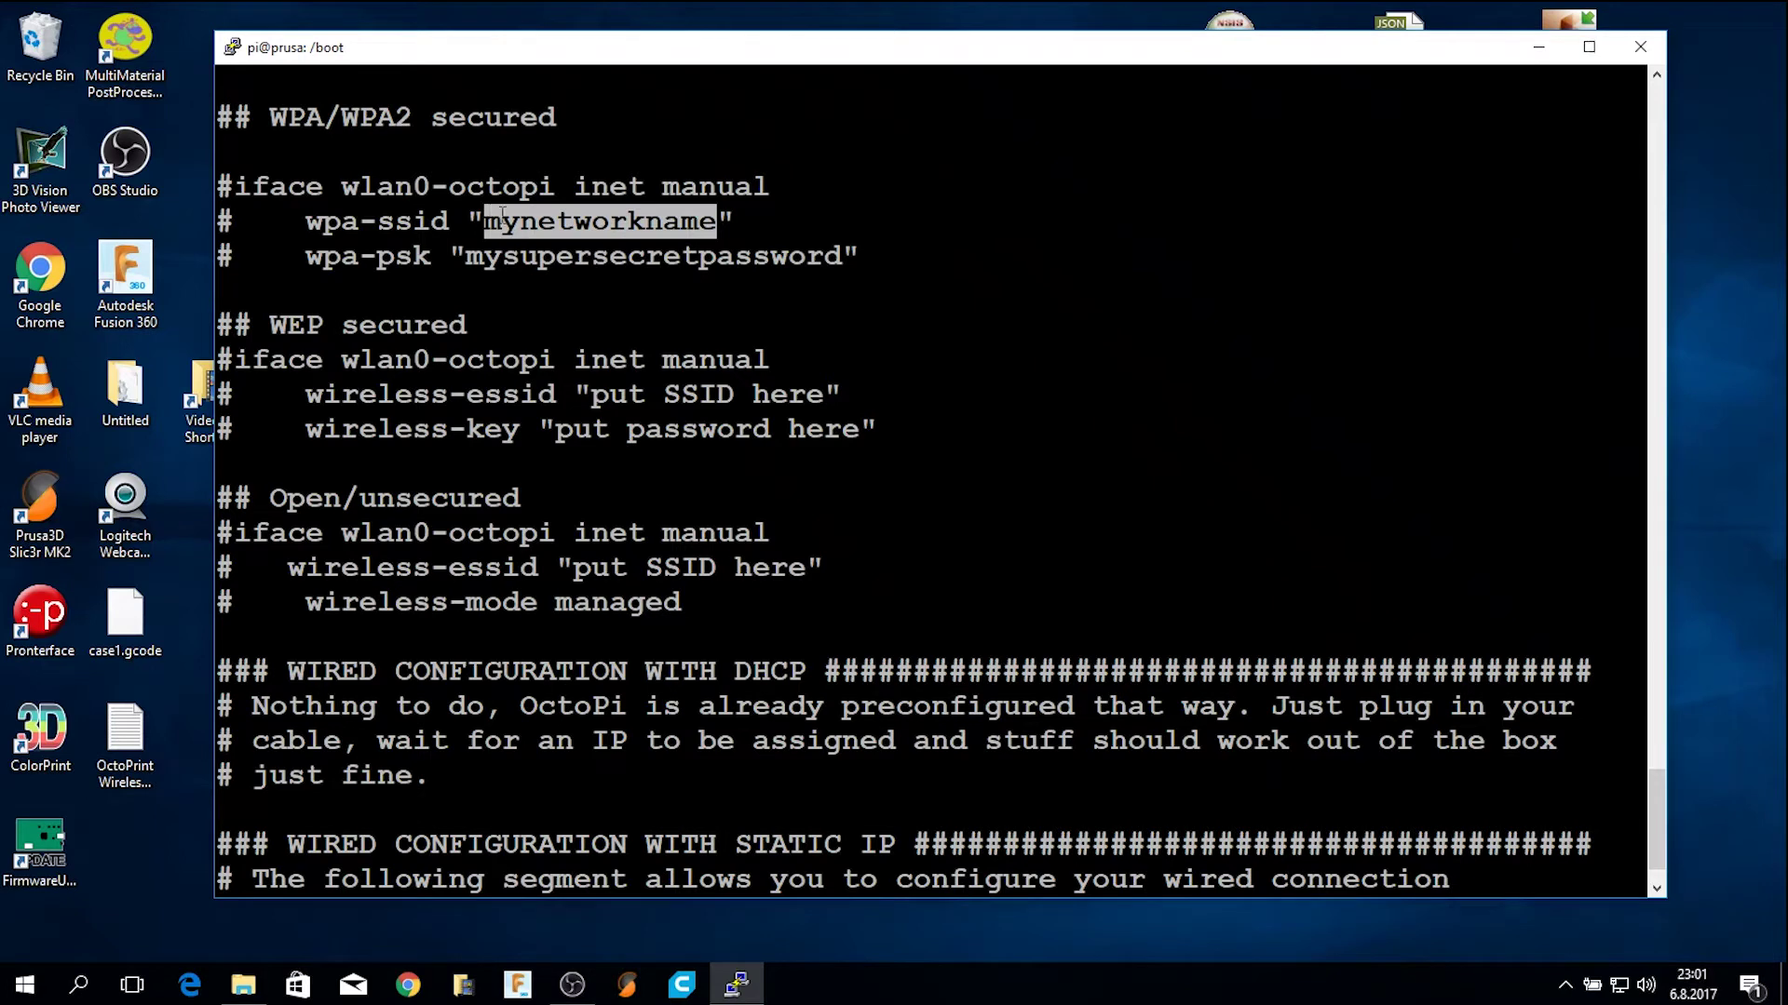
left_click_drag(465, 256, 846, 257)
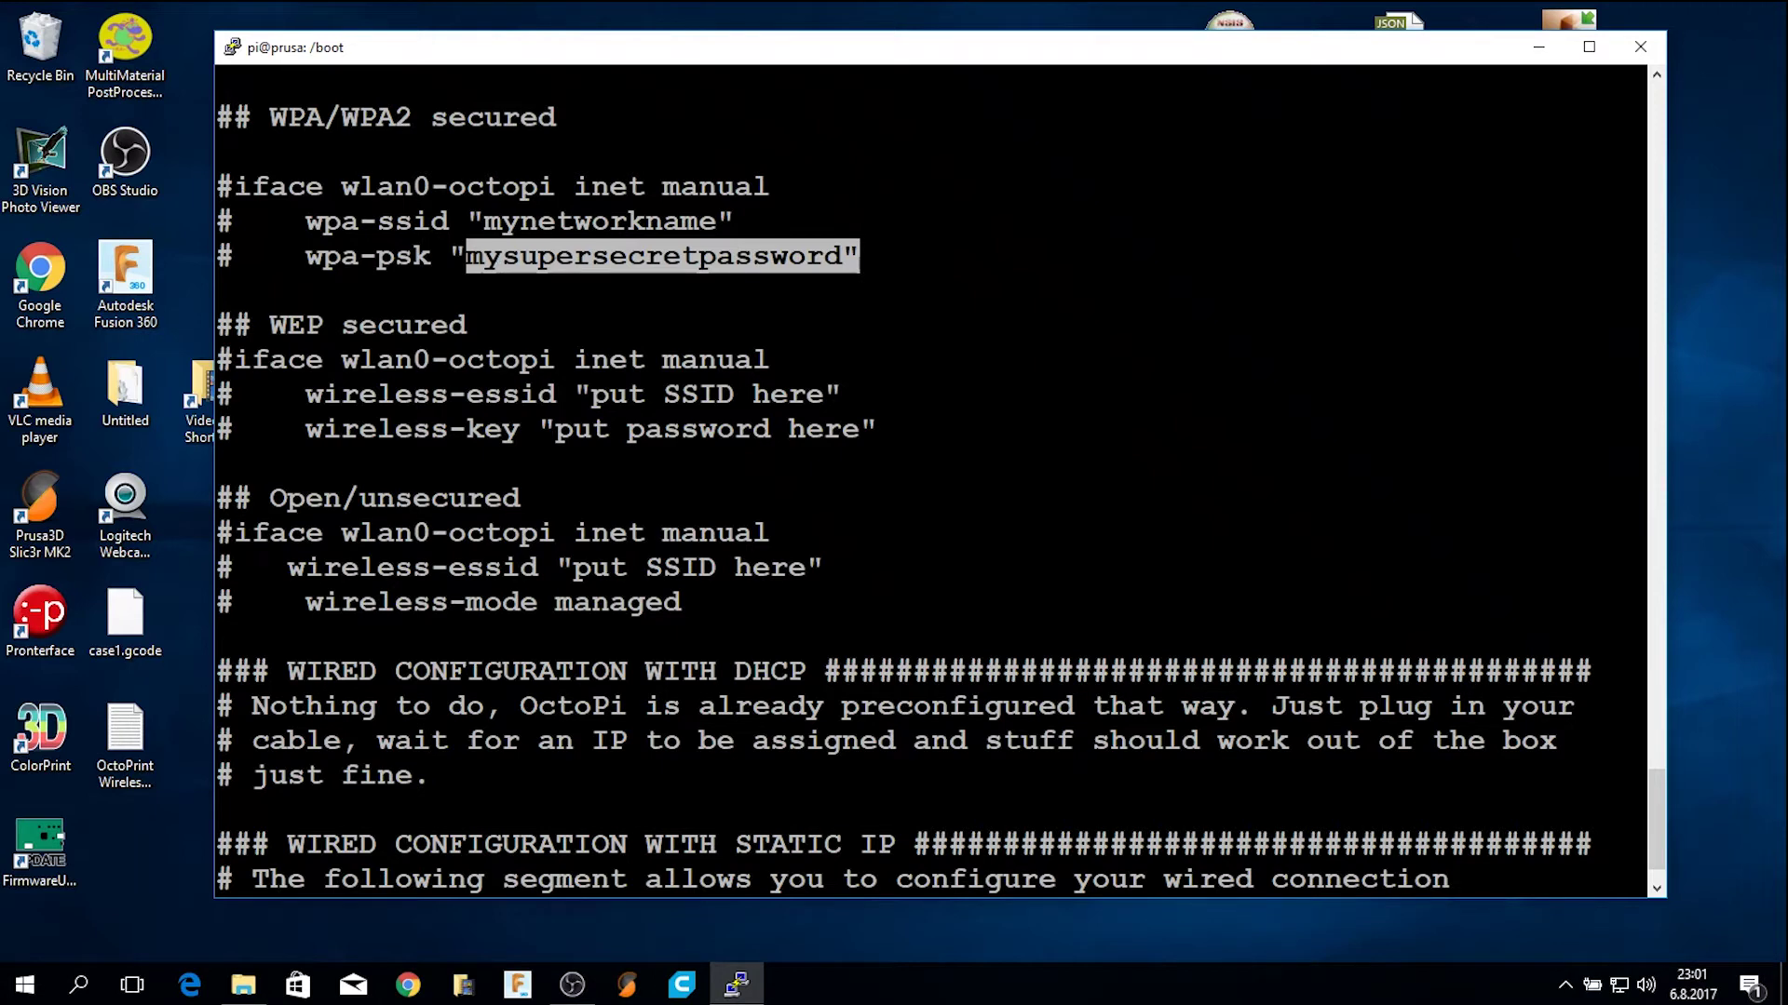
left_click(448, 395)
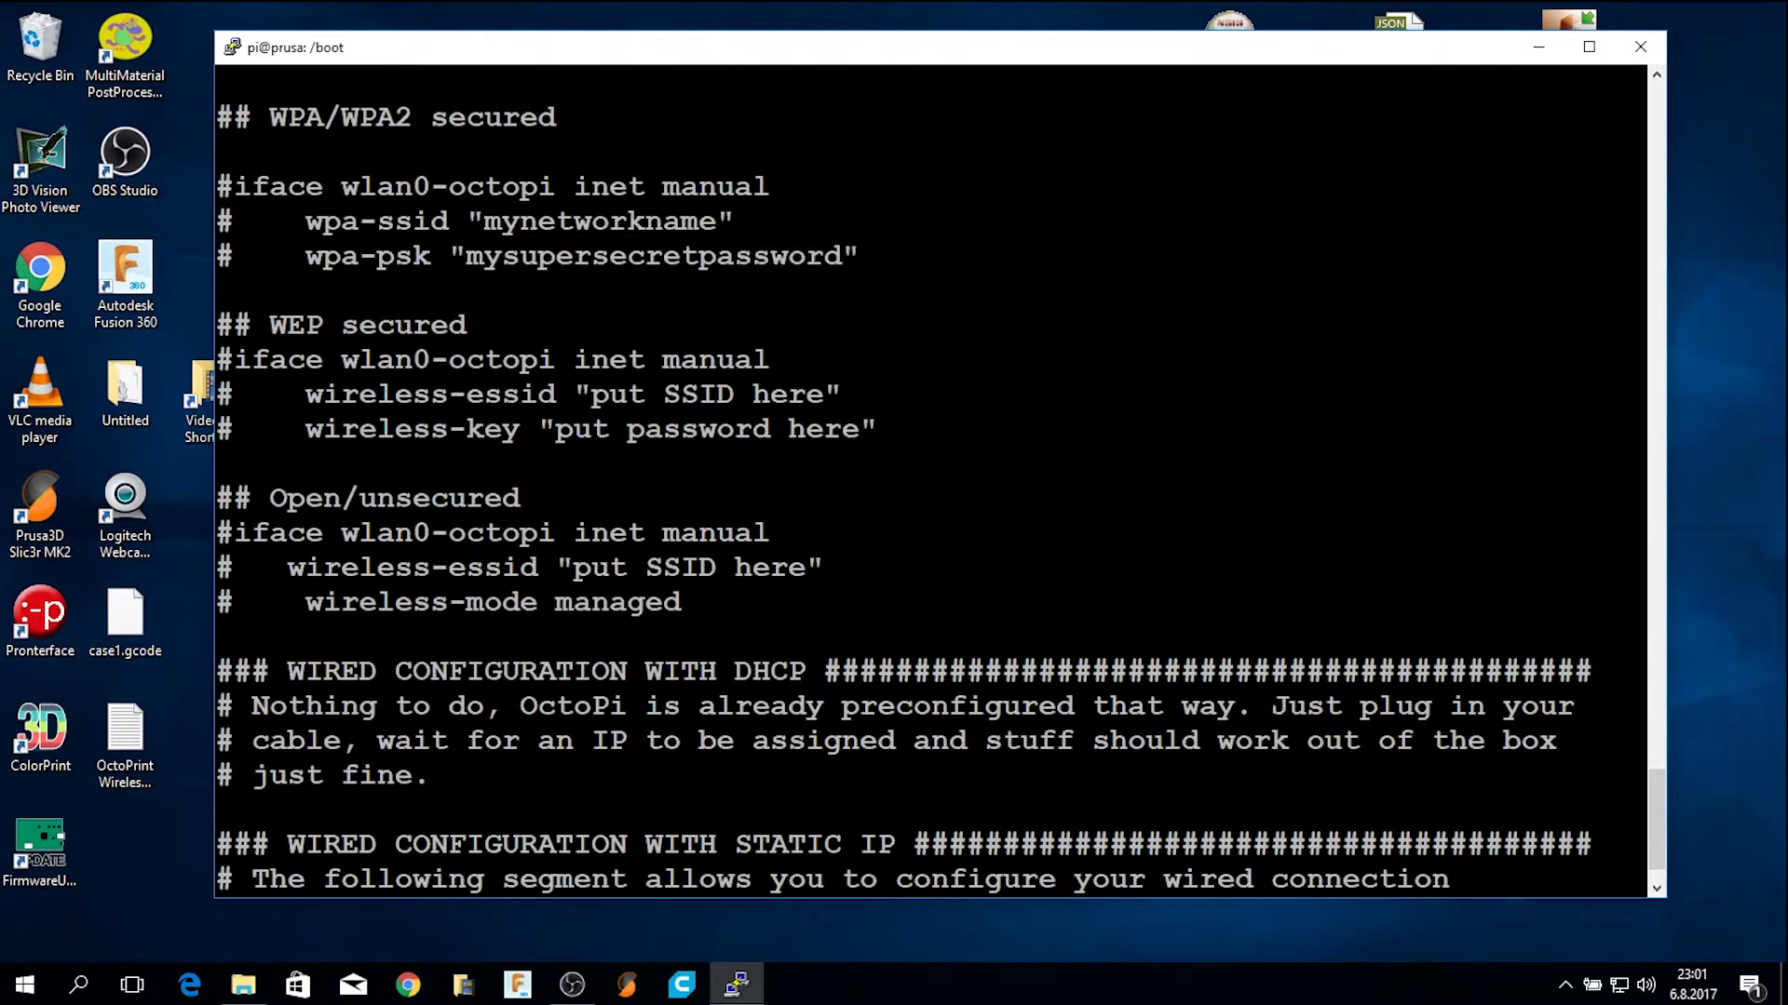
Finish paging the network file and run sudo nano /etc/network/interfaces.
key("Return")
key("Return")
key("Return")
key("Return")
key("Return")
key("Return")
key("Return")
key("Return")
key("Return")
key("Return")
key("Return")
key("Return")
key("Return")
key("Return")
key("Return")
key("Return")
key("Return")
key("Return")
key("Return")
key("Return")
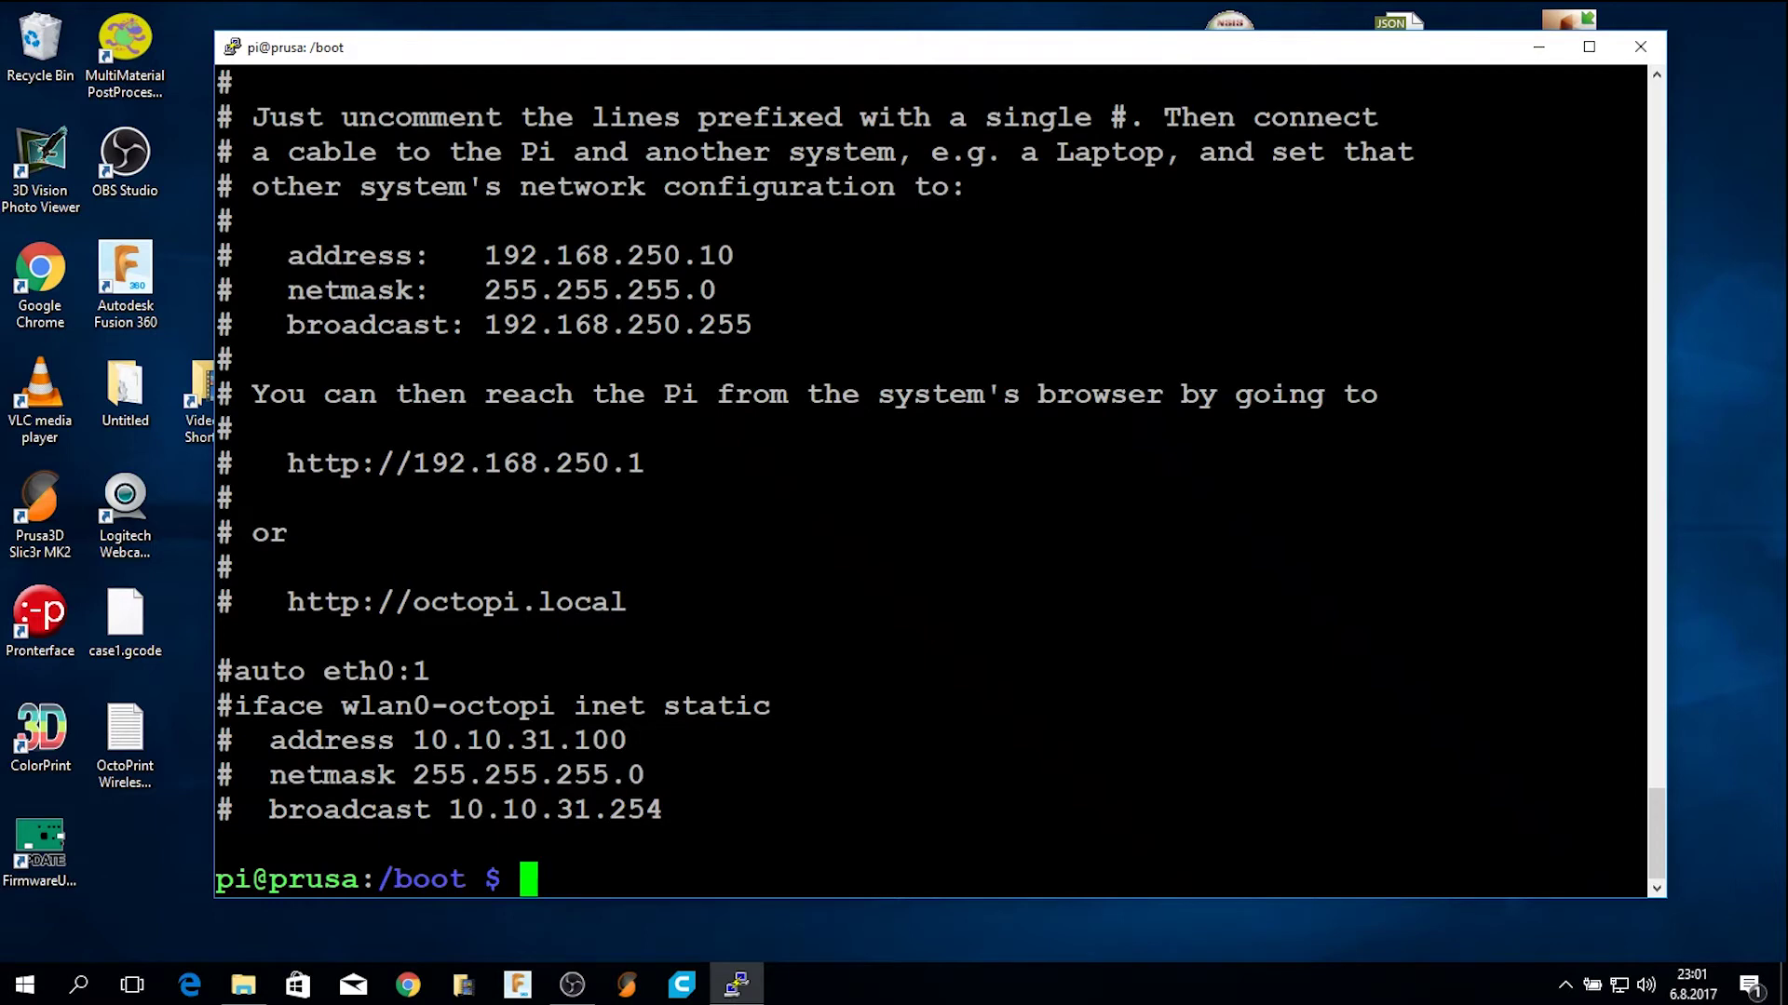
type("c")
key("BackSpace")
type("v")
key("BackSpace")
type("sudo na")
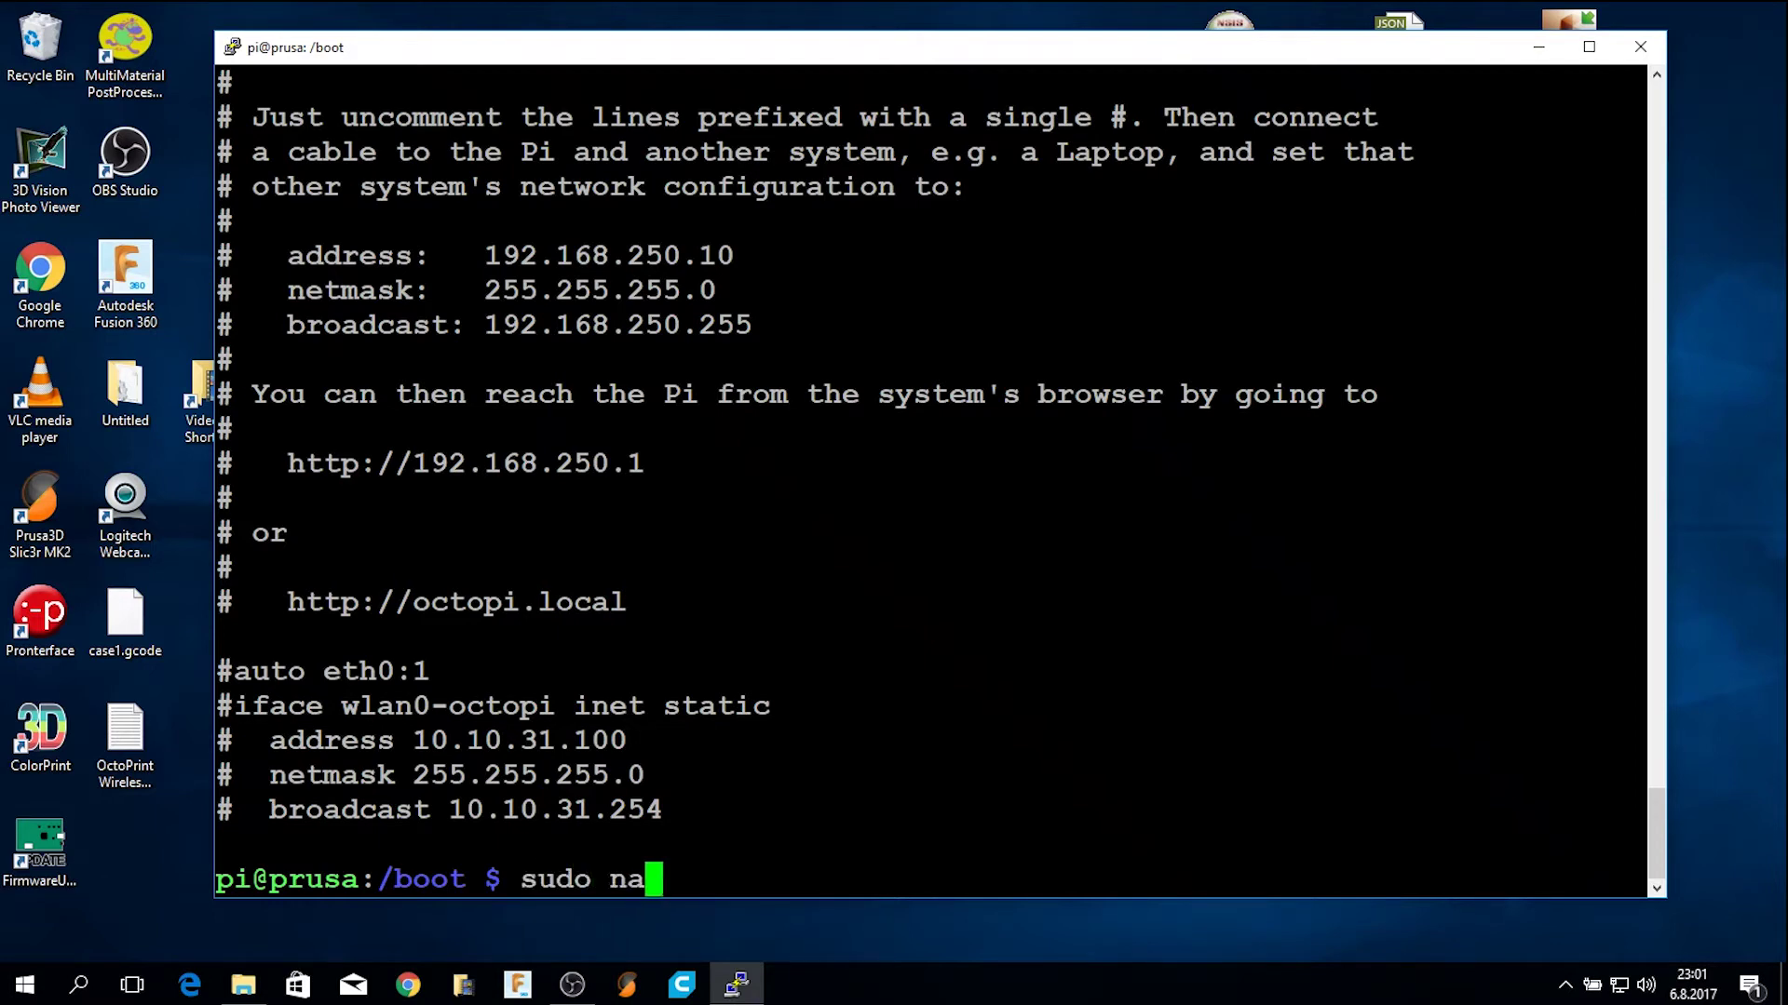
type("no /etc/")
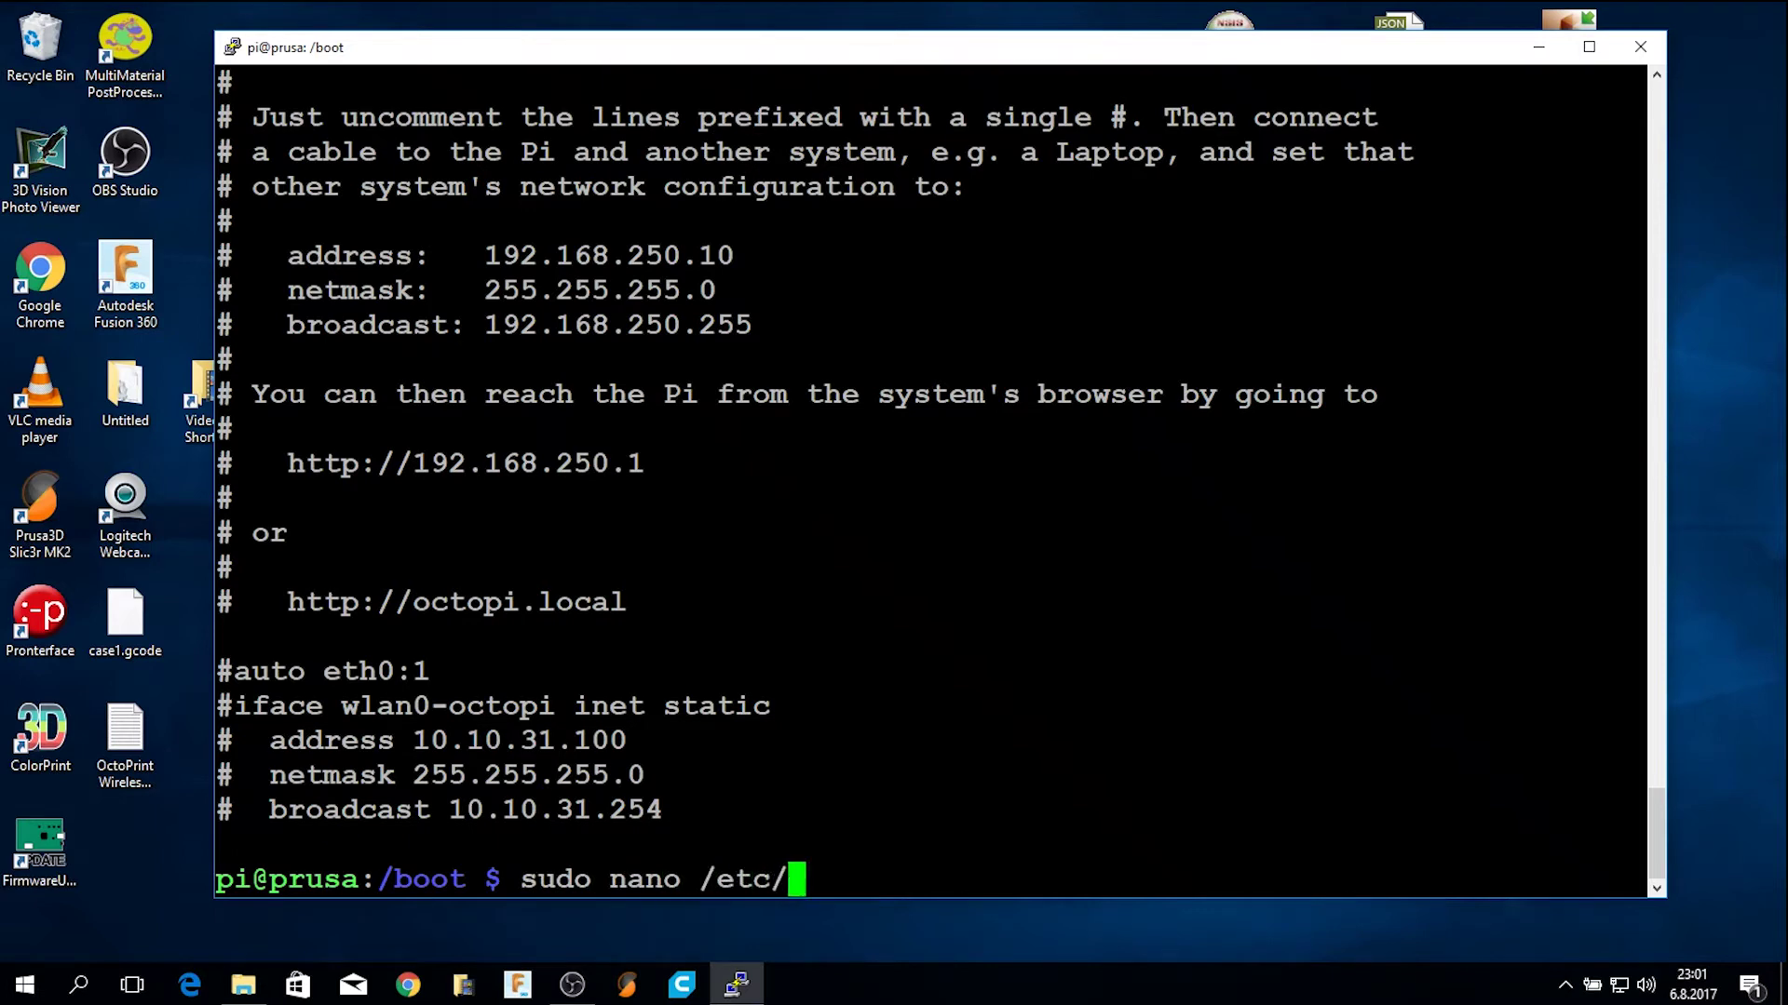
type("network/i8")
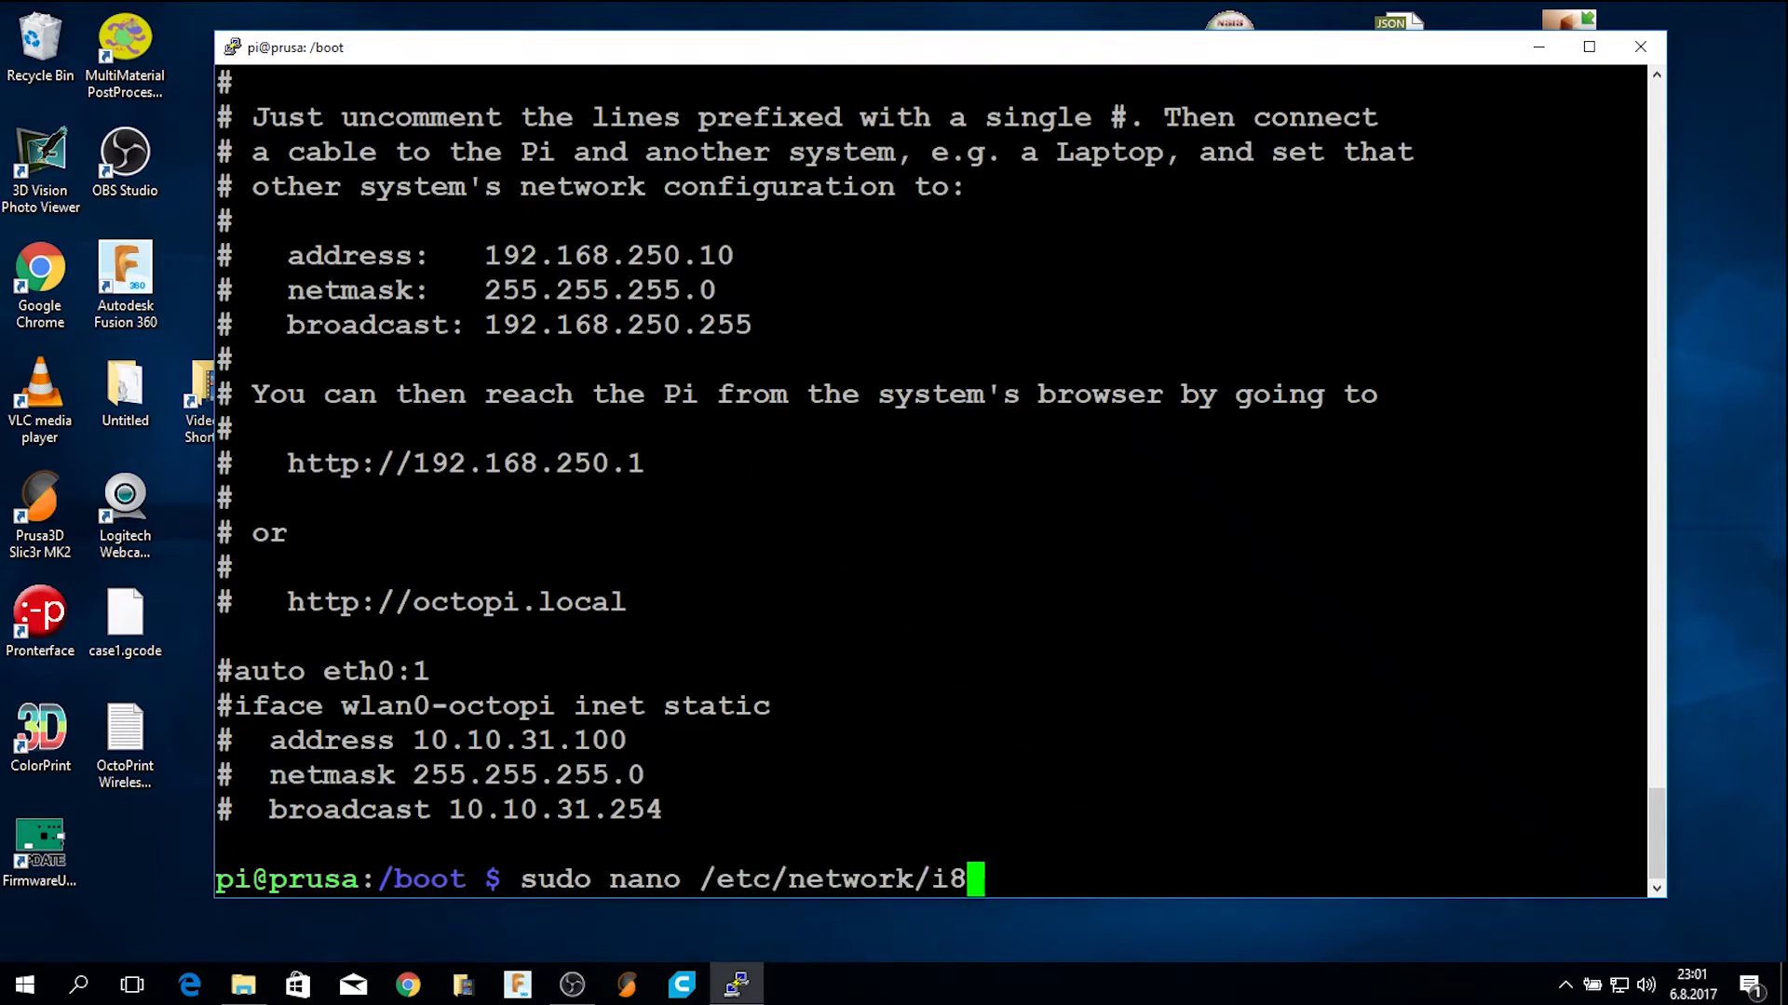
key("BackSpace")
type("nterfaces")
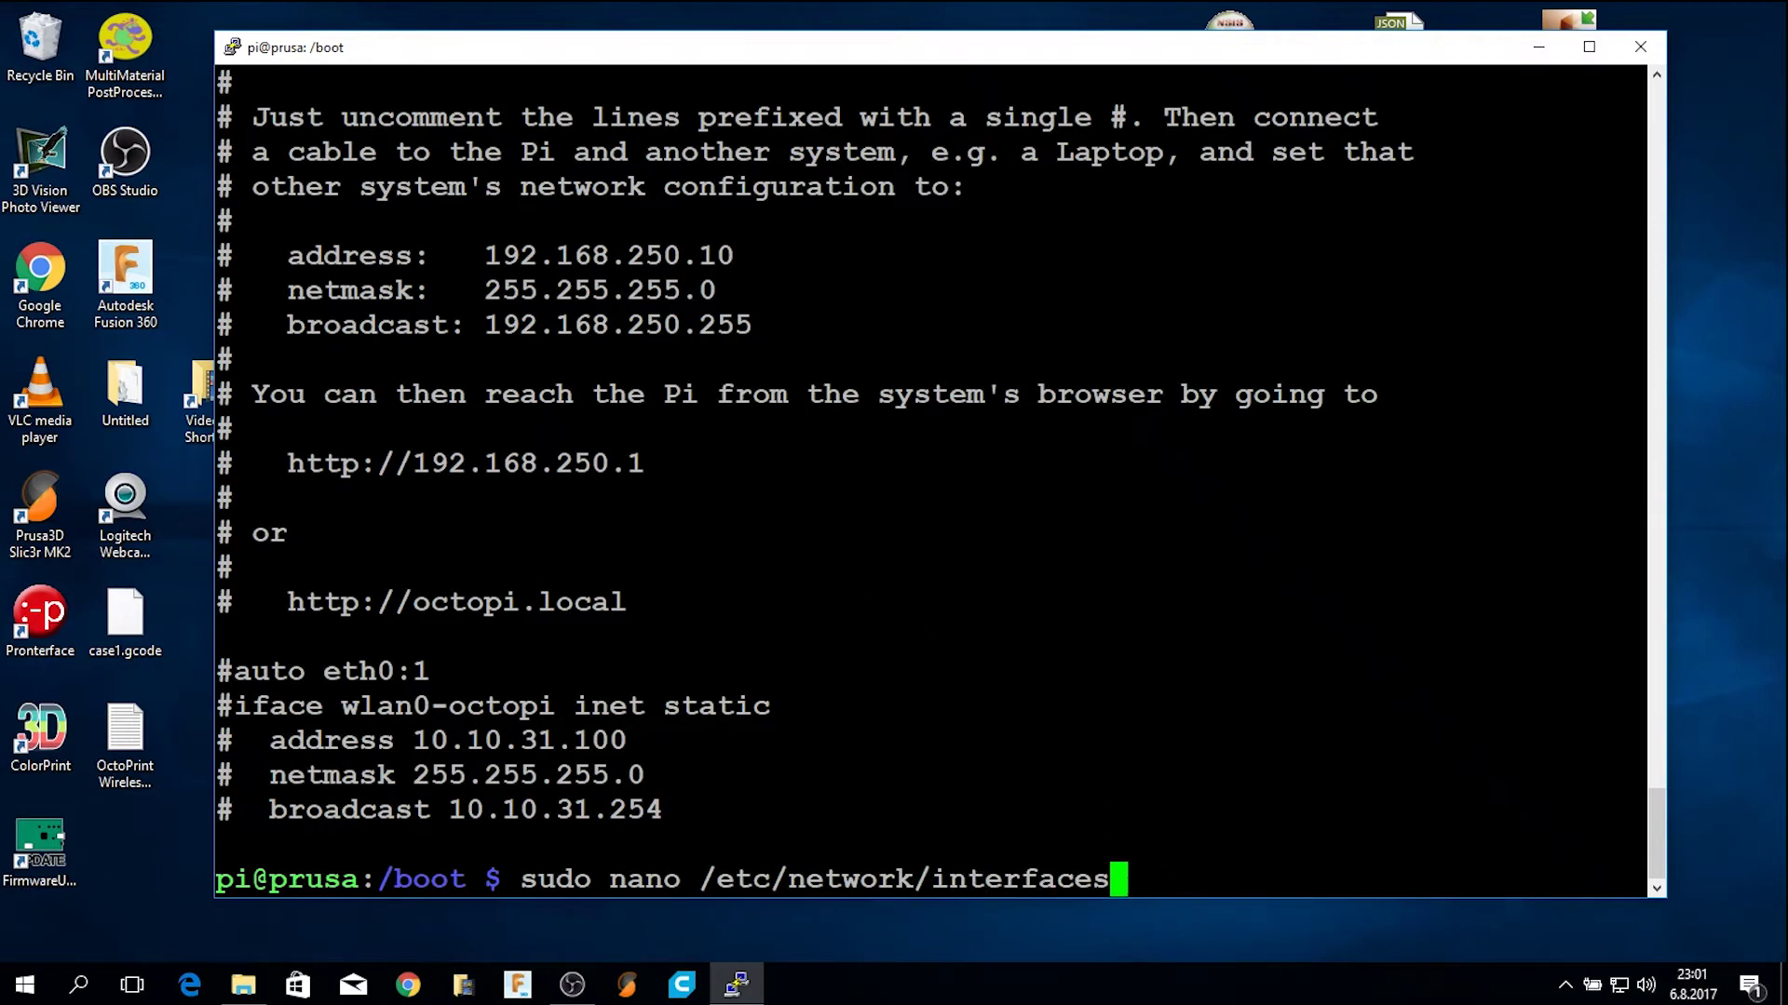
key("Return")
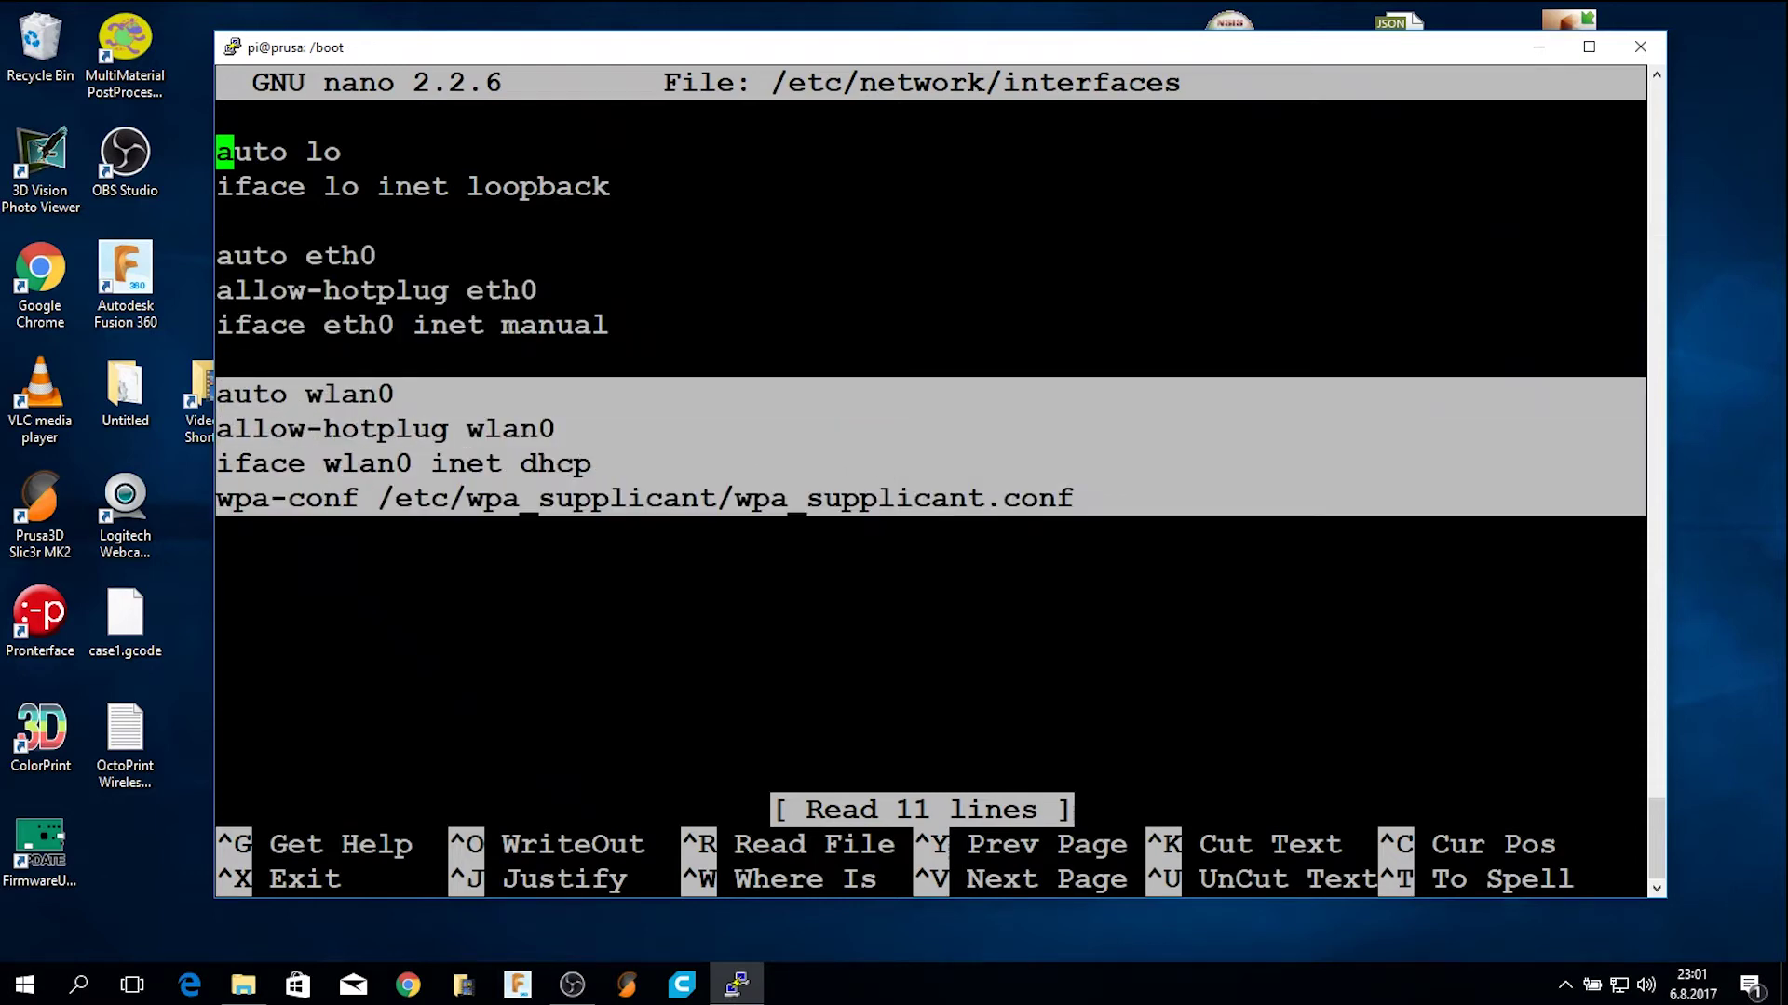
Review the lo, eth0 and four wlan0 configuration lines in the interfaces file.
left_click_drag(219, 396, 1180, 83)
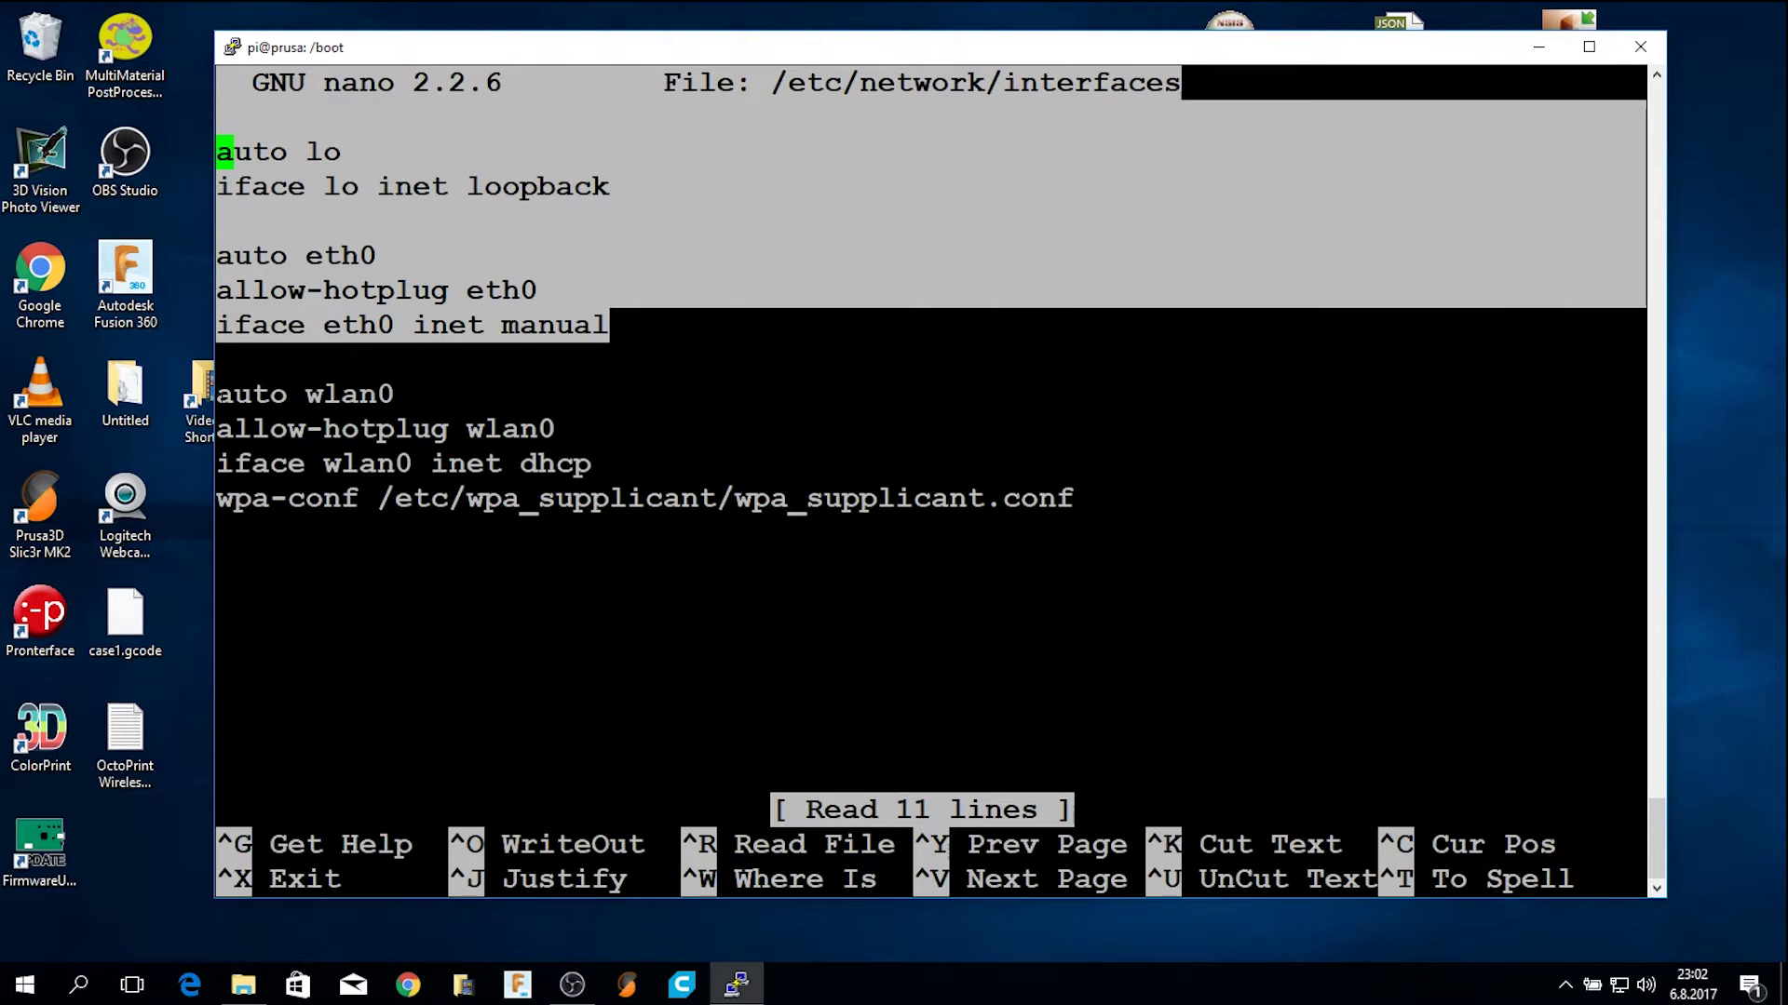
left_click_drag(217, 394, 1107, 499)
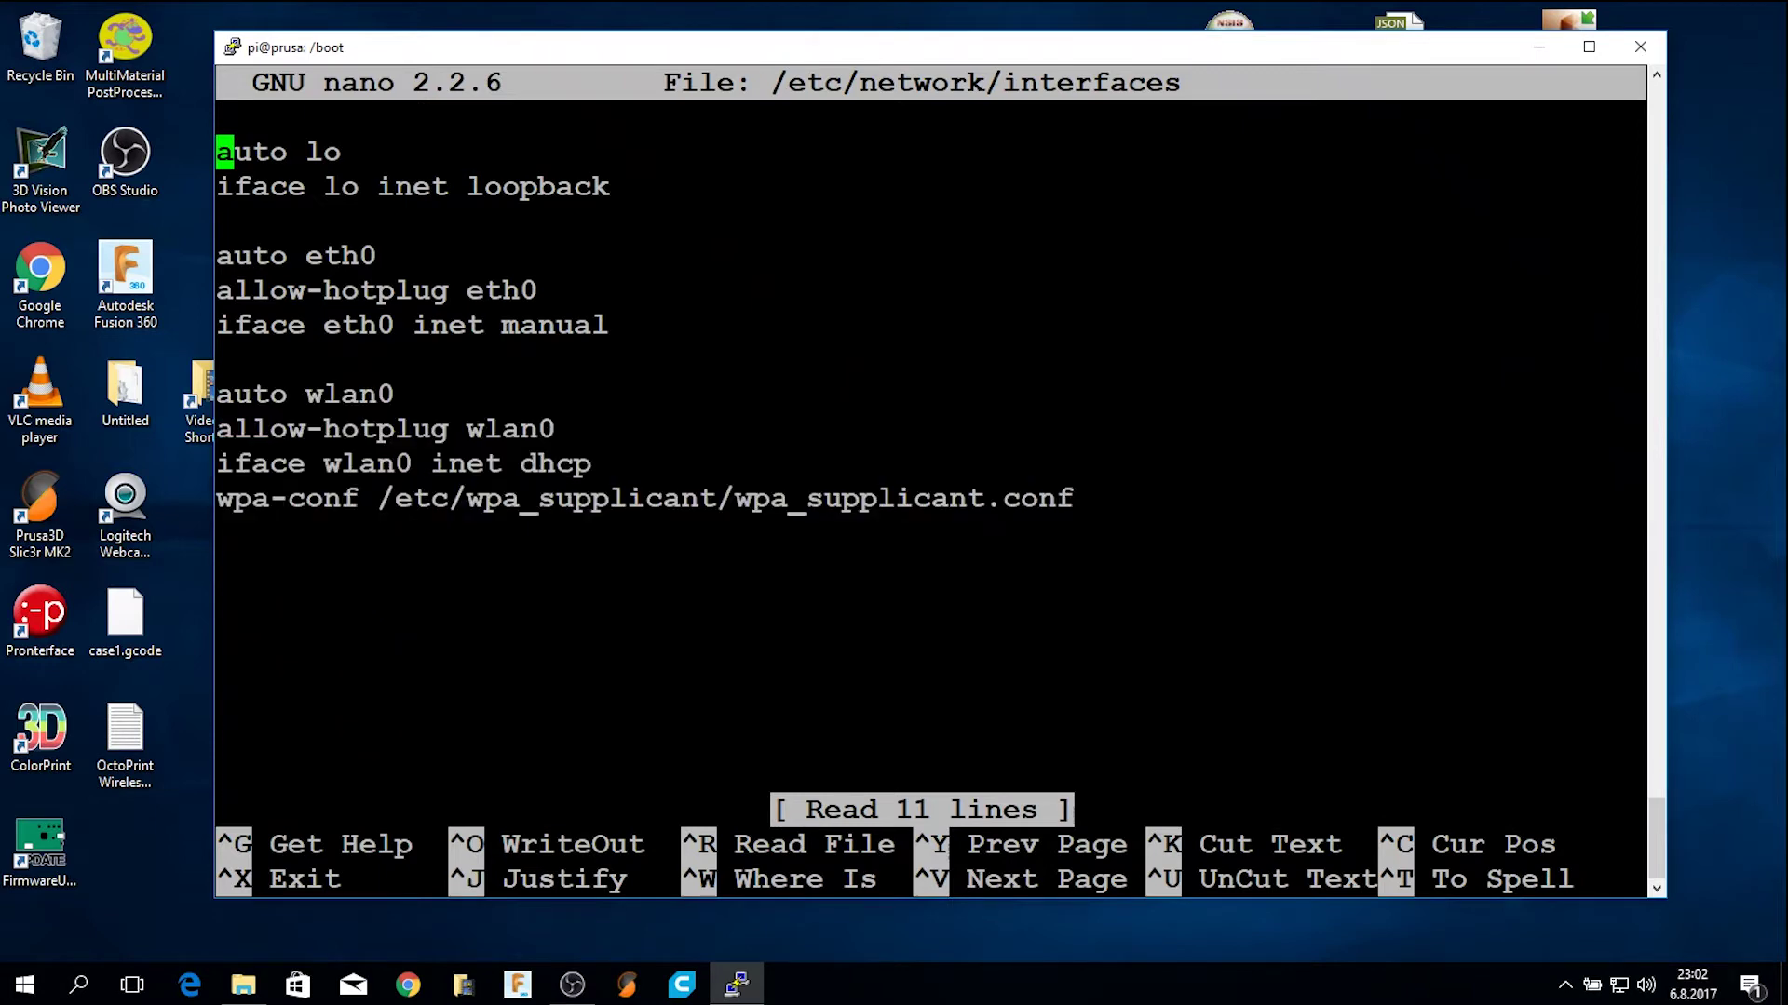
left_click_drag(217, 394, 1119, 503)
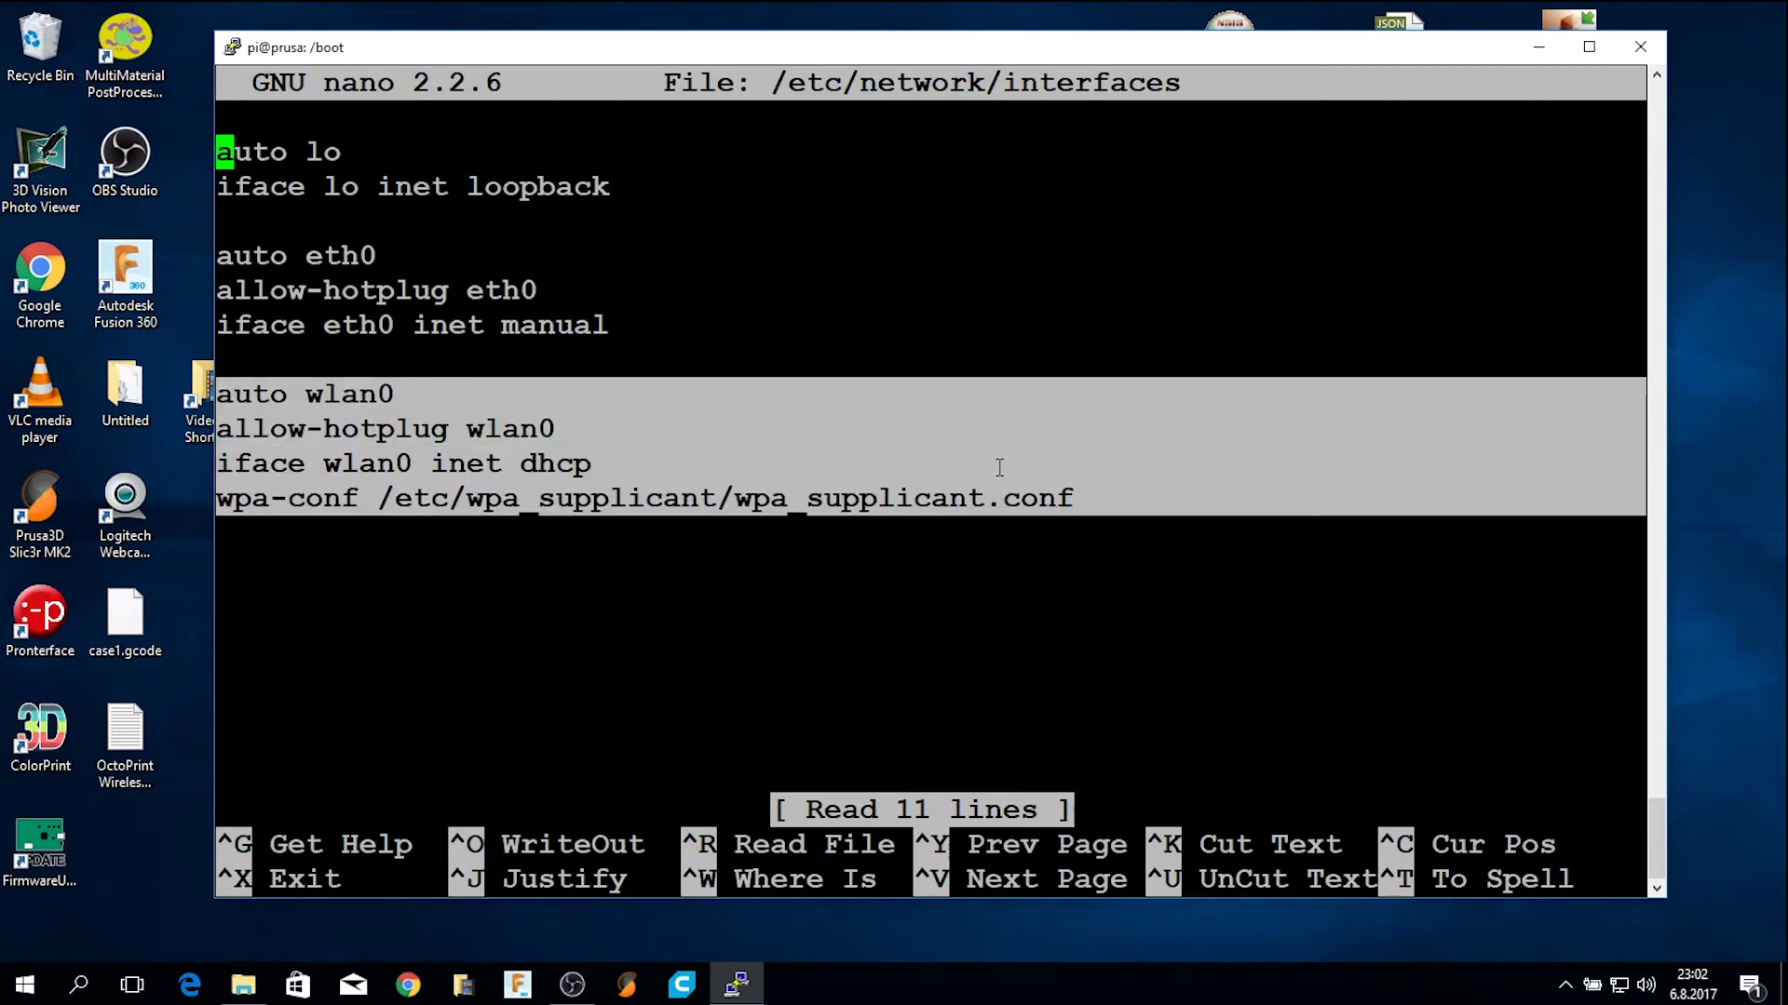
left_click(1118, 503)
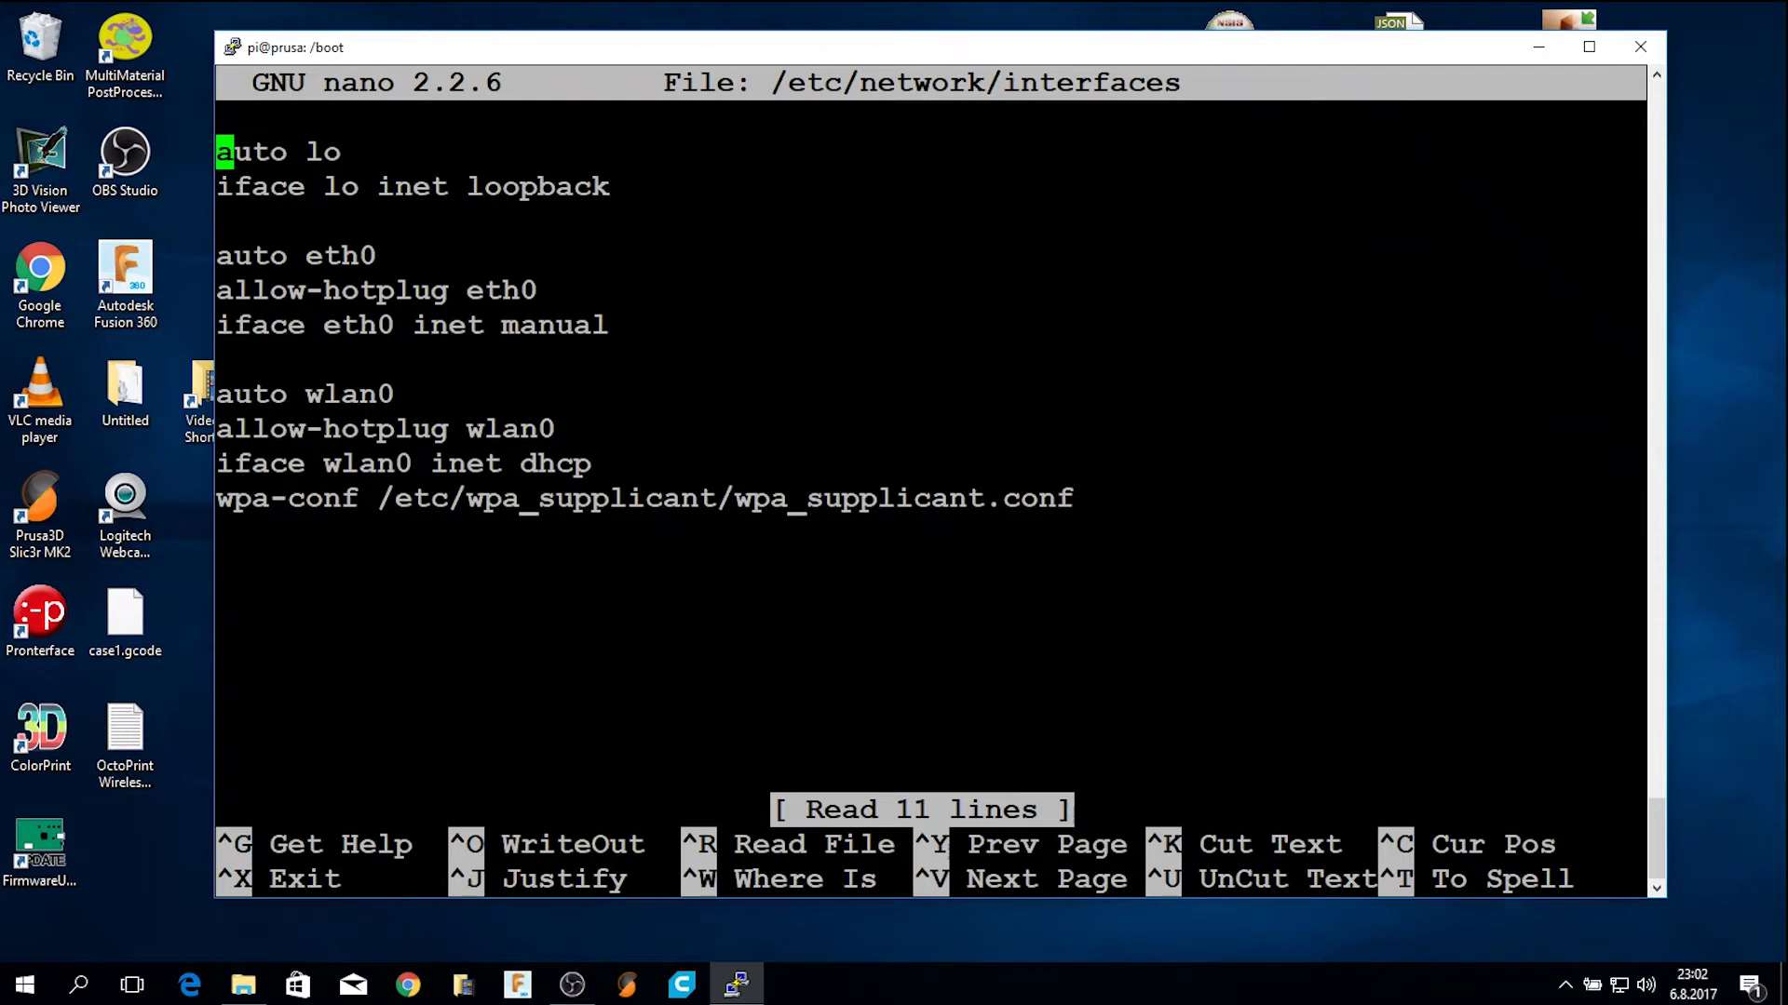
Copy the /etc/wpa_supplicant/wpa_supplicant.conf path, exit nano unchanged, and start a new sudo nano command.
left_click_drag(1118, 504, 741, 500)
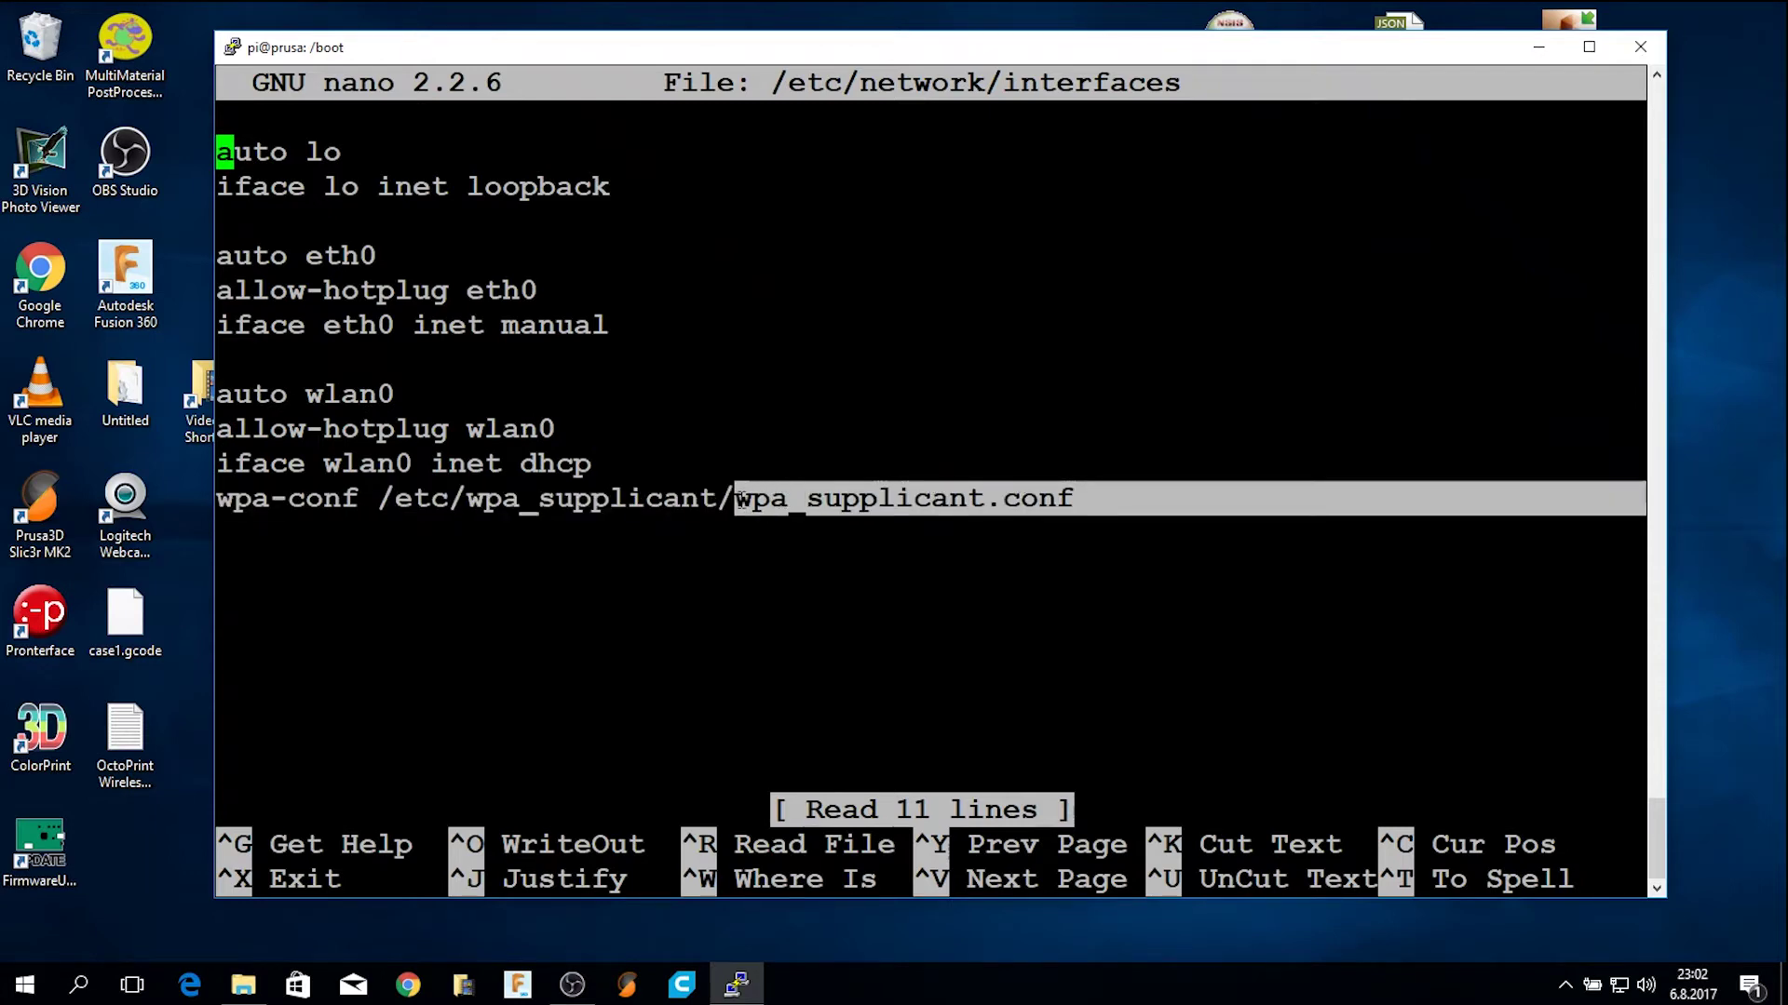
left_click_drag(740, 500, 380, 500)
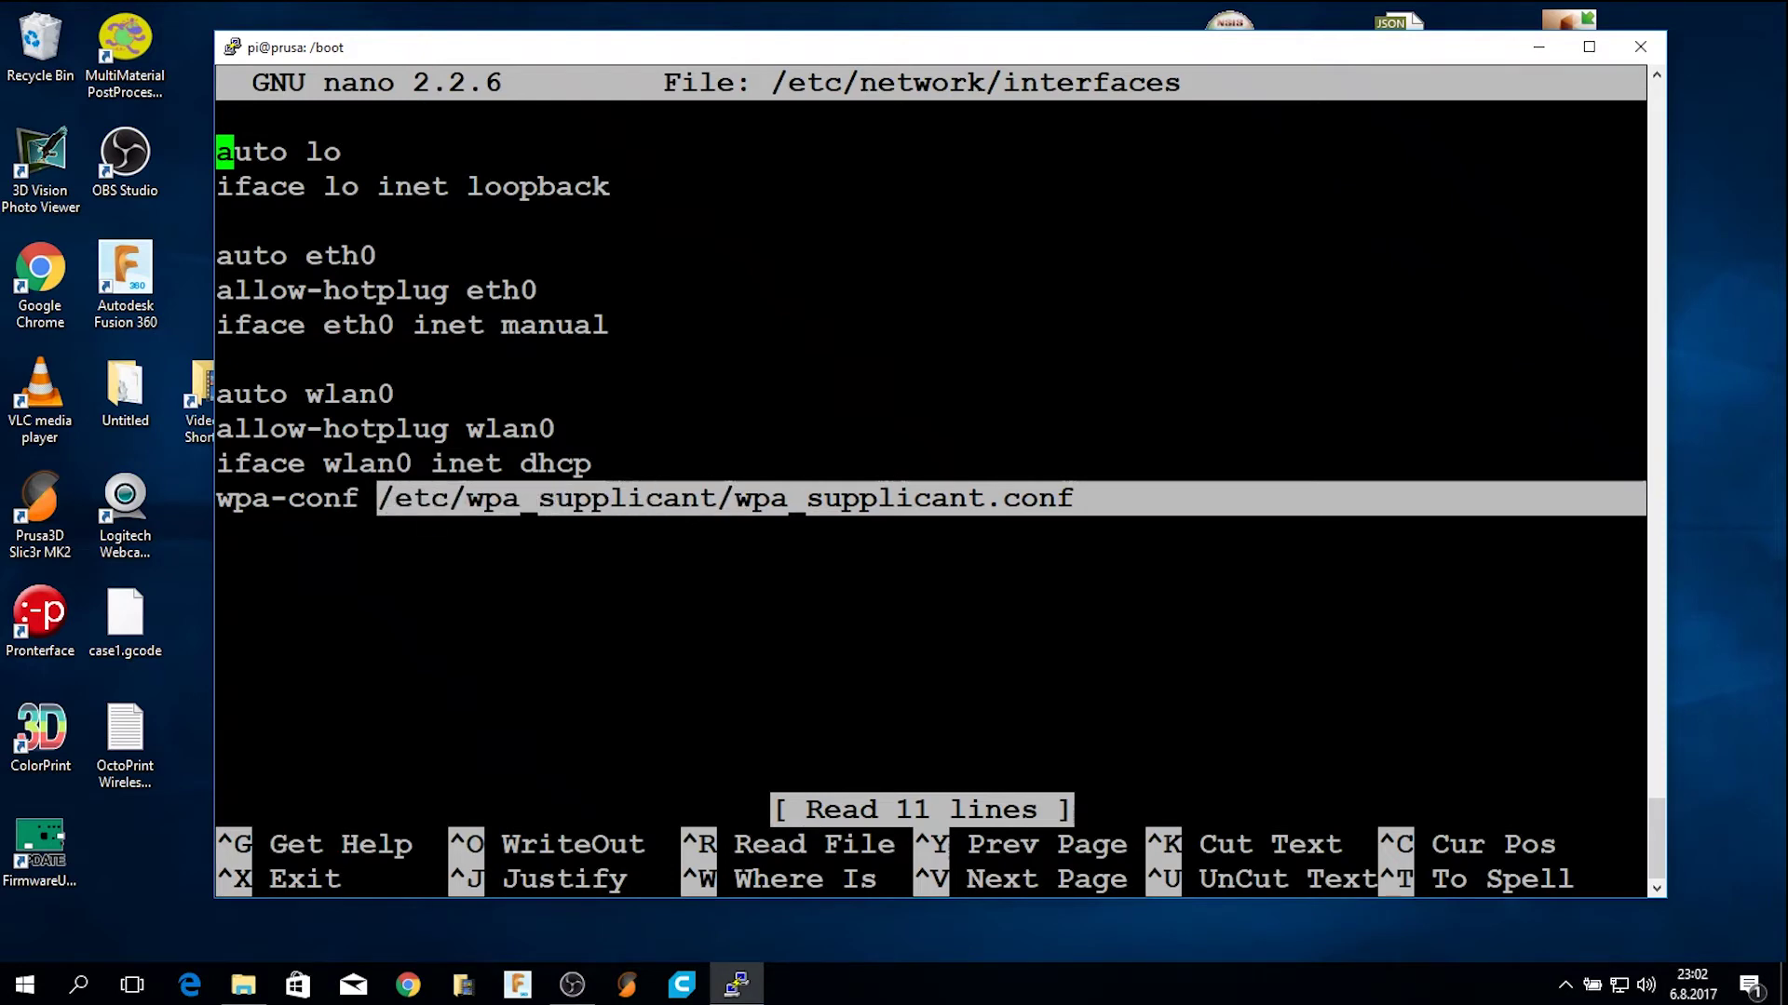
key("ctrl+x")
type("sudo nano")
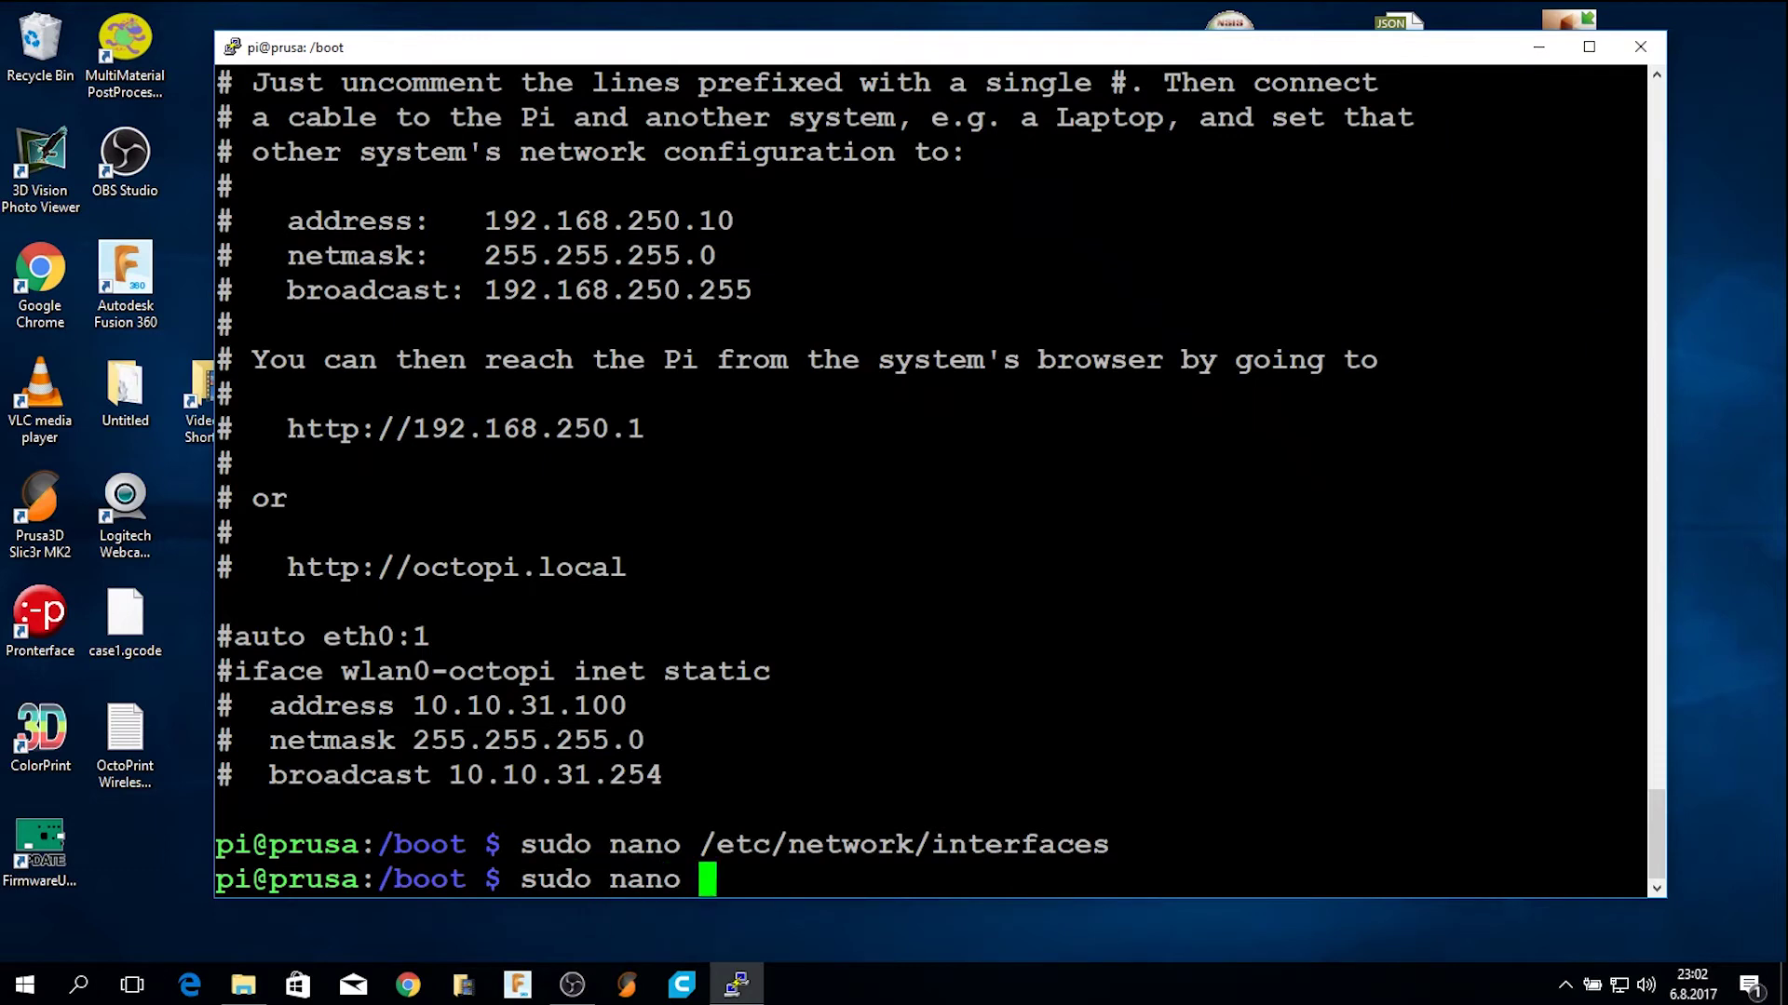
key("shift+Insert")
key("Return")
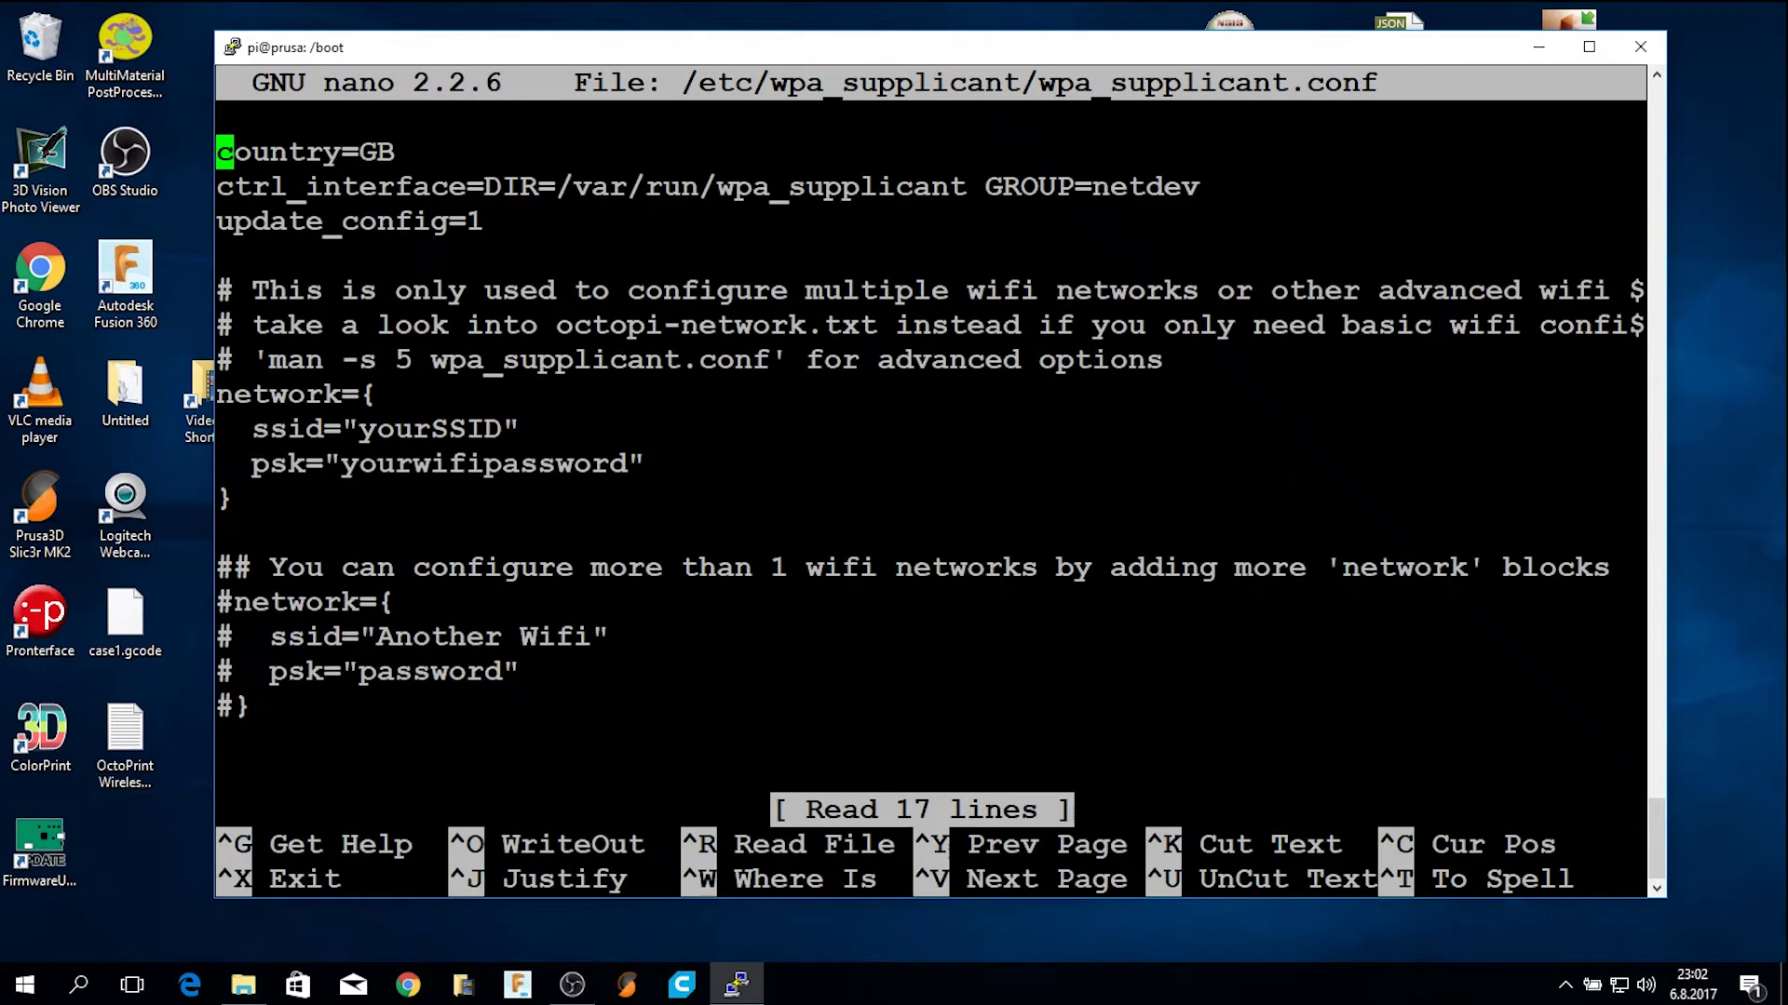
key("Down")
key("Down")
key("Down")
key("Down")
key("Down")
key("Down")
key("Down")
key("Down")
key("Down")
key("Up")
key("Up")
key("Right")
key("Right")
key("Left")
key("Left")
key("Left")
key("Right")
key("Down")
key("Down")
key("Down")
key("Up")
key("Up")
key("Up")
key("Down")
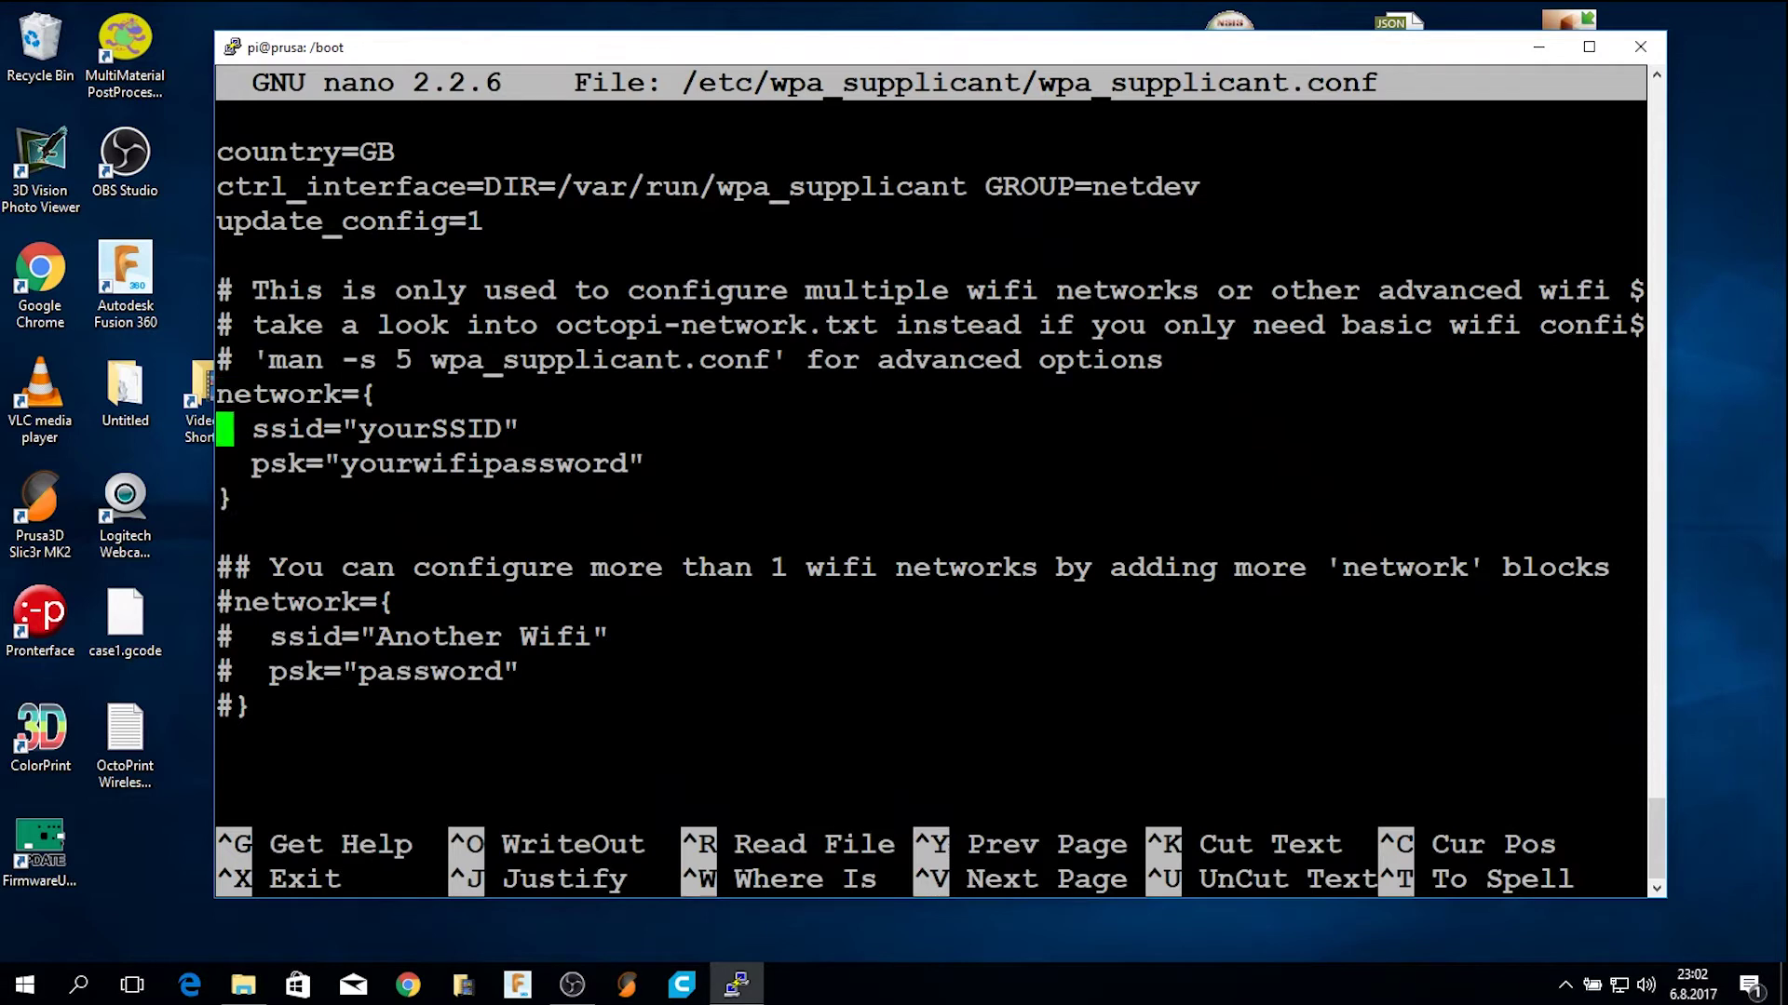
key("Right")
key("Right")
key("Right")
key("Down")
key("Right")
key("Right")
key("Down")
key("Left")
key("Up")
key("Up")
key("Up")
key("Right")
key("Right")
key("Right")
key("Right")
key("Right")
key("Right")
key("Right")
key("Right")
key("Down")
key("Left")
key("Left")
key("Left")
key("Left")
key("Up")
key("Left")
key("Down")
key("Left")
key("Left")
key("Down")
key("Down")
key("Up")
key("Up")
key("Up")
key("Left")
key("Down")
key("Down")
key("Down")
key("Right")
key("Left")
key("Up")
key("Up")
key("Right")
key("Right")
key("Right")
key("Right")
key("Right")
key("Right")
key("Right")
key("Right")
key("Right")
key("Right")
key("Down")
key("ctrl+x")
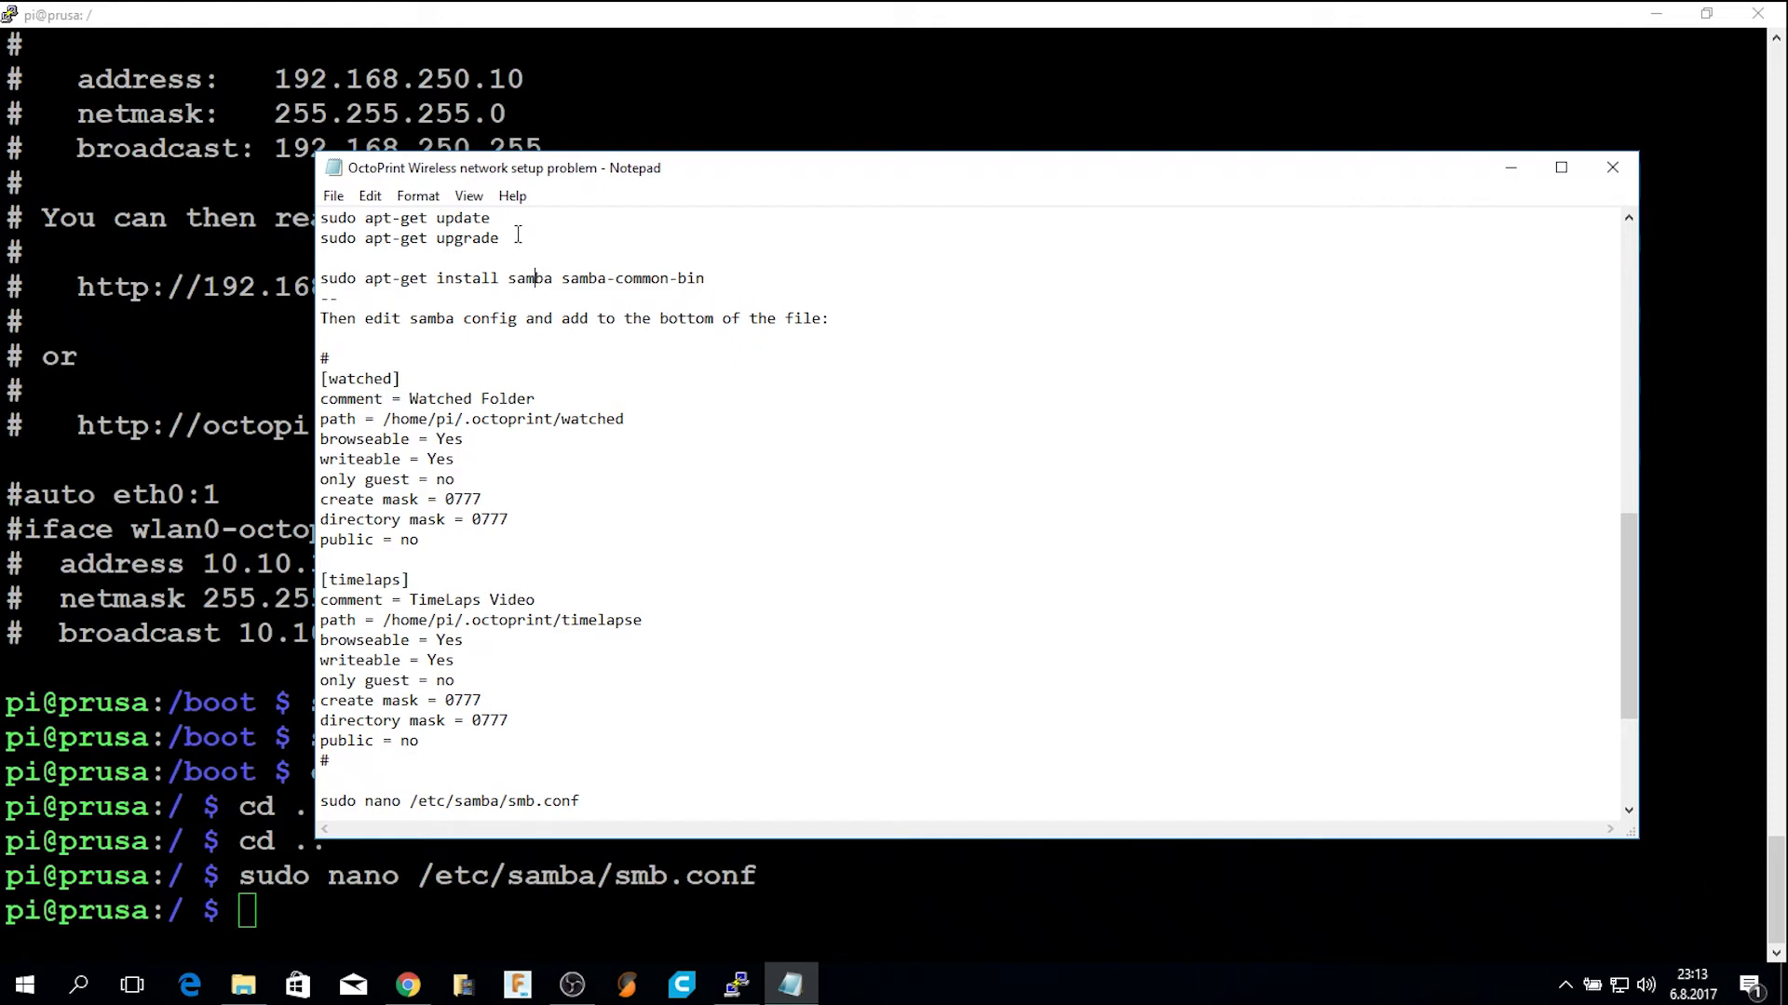
left_click_drag(501, 218, 324, 227)
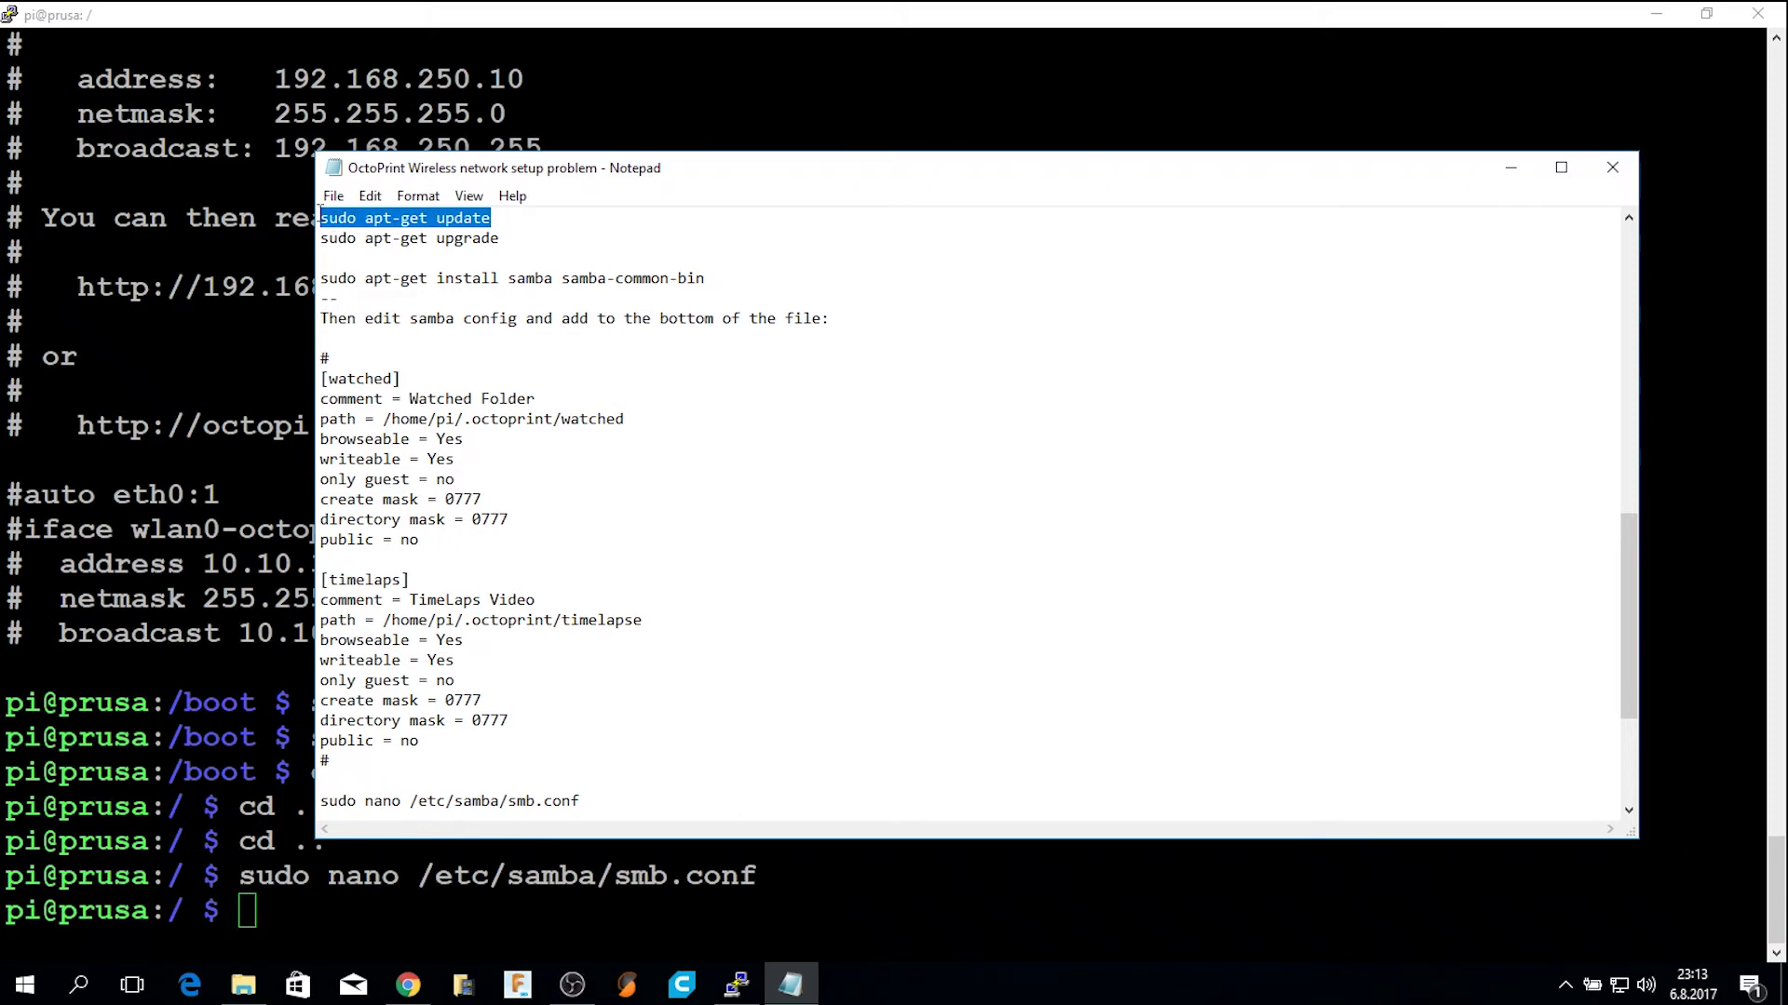
left_click_drag(499, 238, 320, 218)
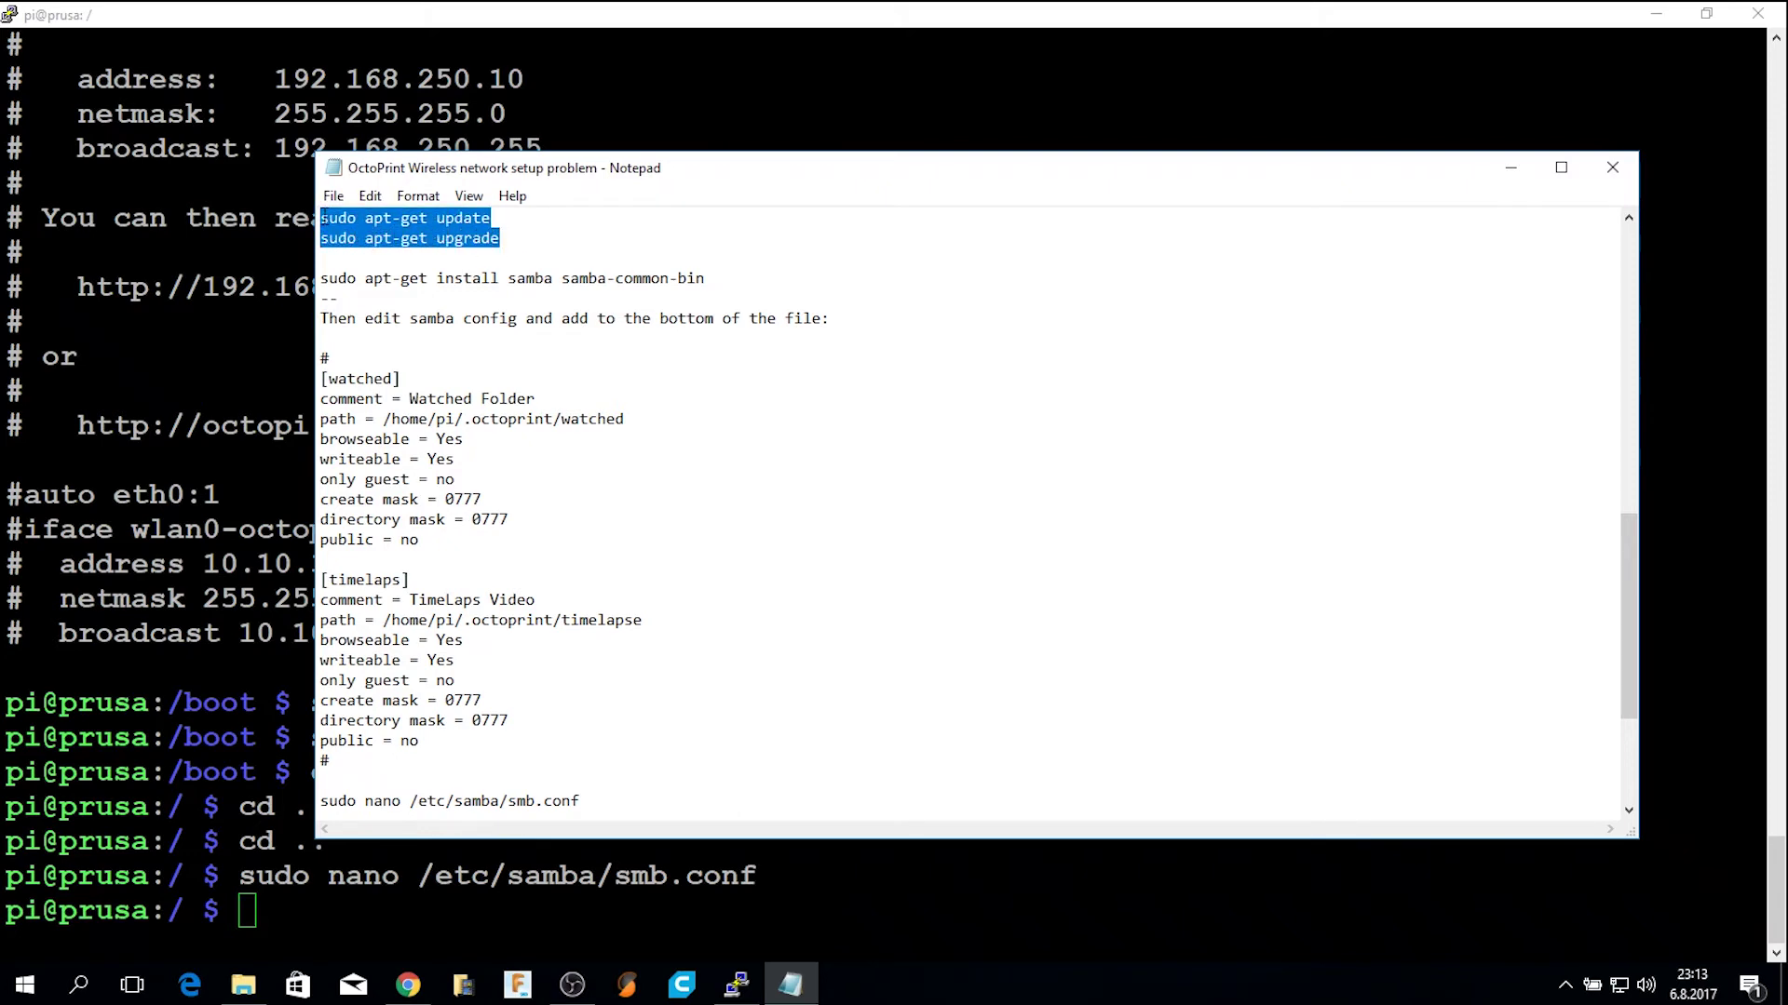
left_click_drag(527, 219, 320, 219)
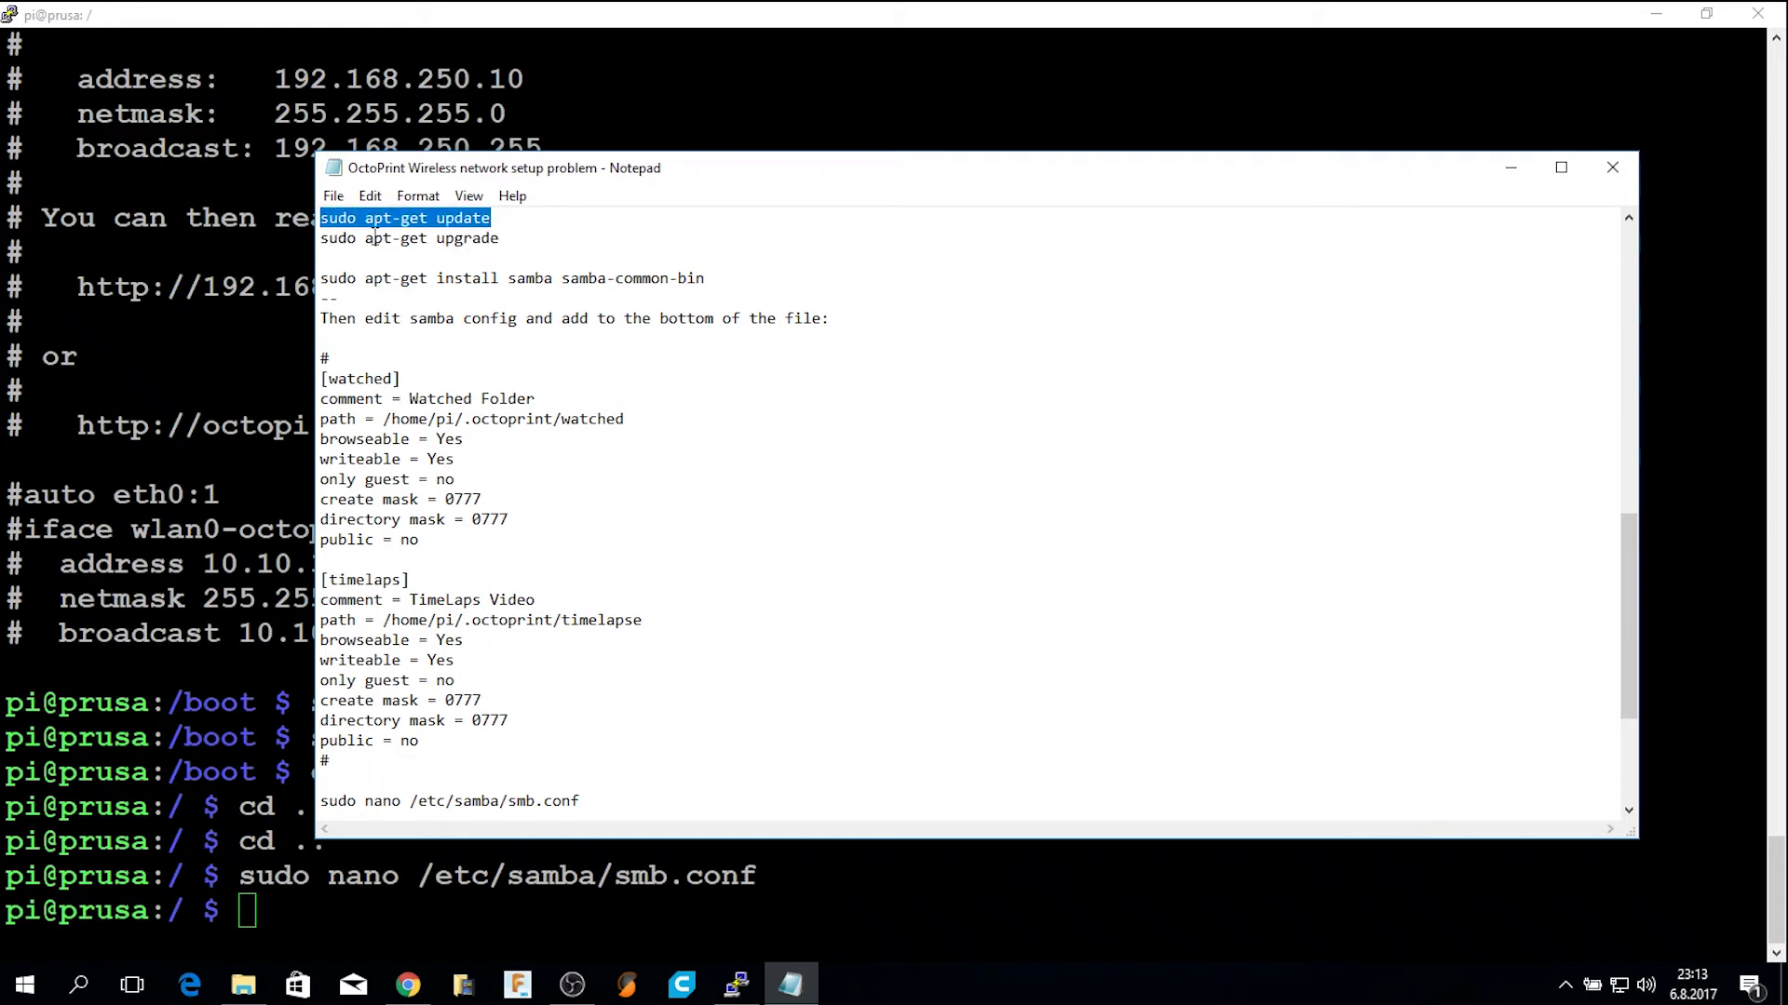
left_click_drag(322, 238, 576, 248)
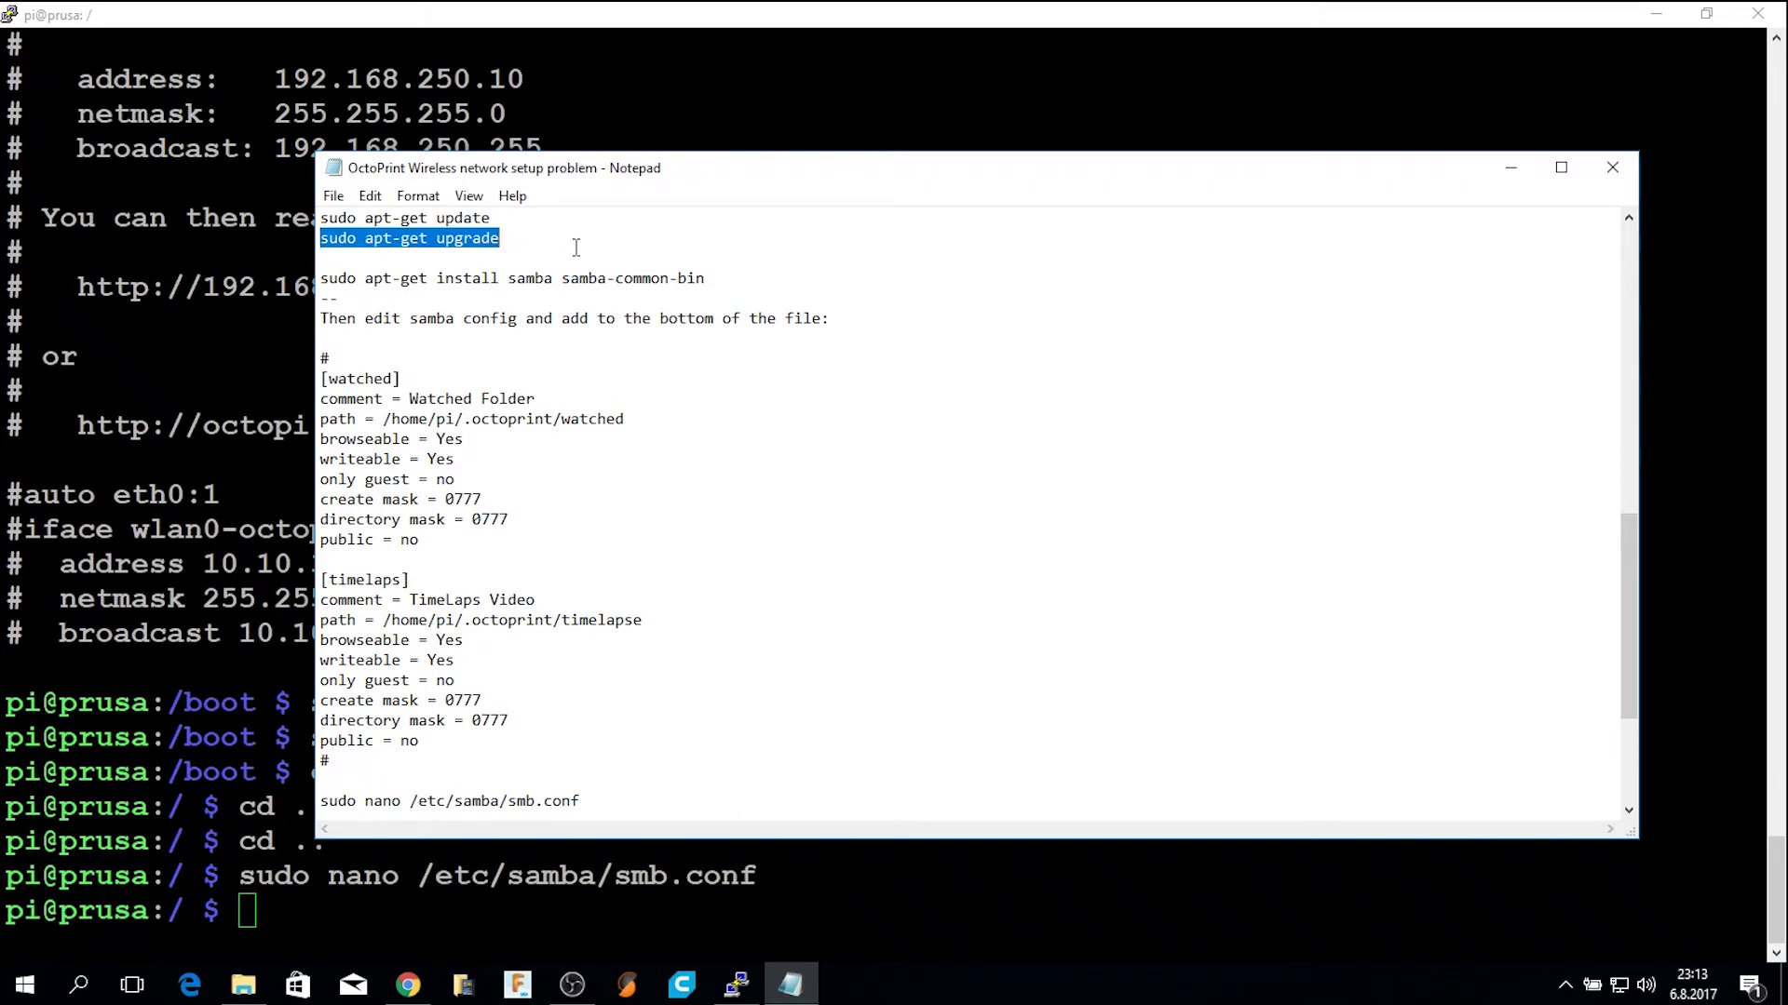
left_click(504, 243)
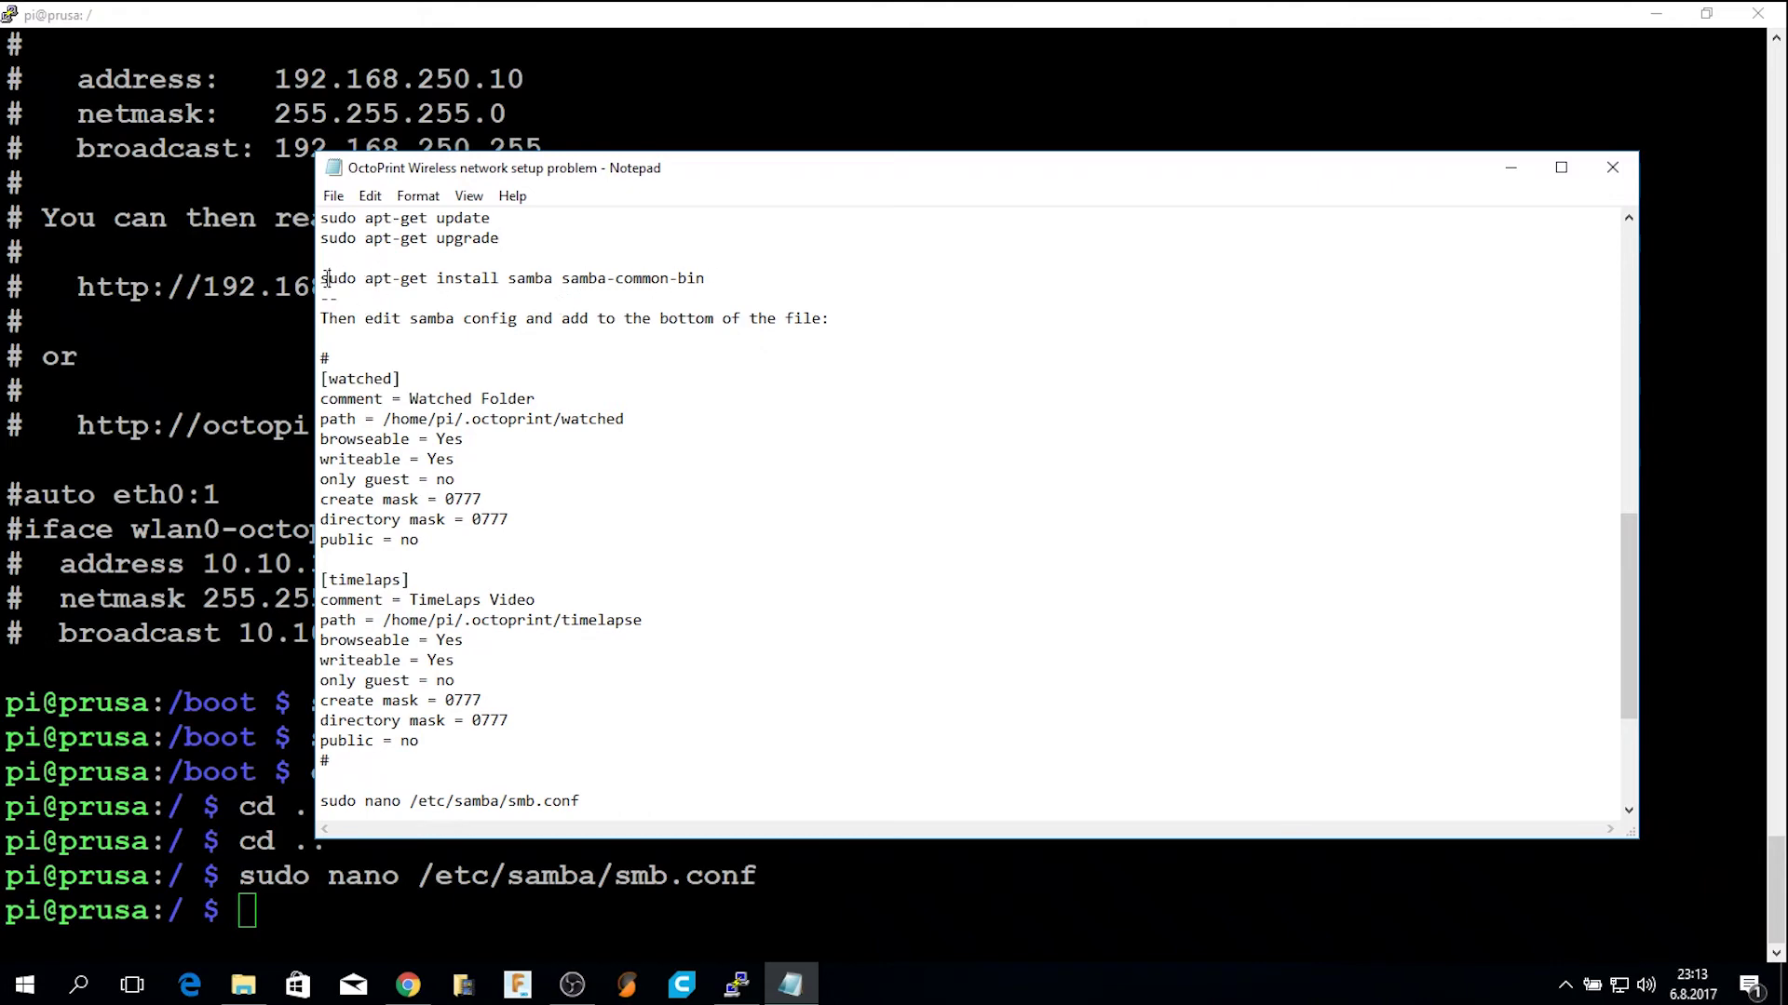
left_click_drag(330, 278, 708, 279)
left_click(400, 278)
Rerun the copied smb.conf nano command and page down to the share sections.
key("alt+Tab")
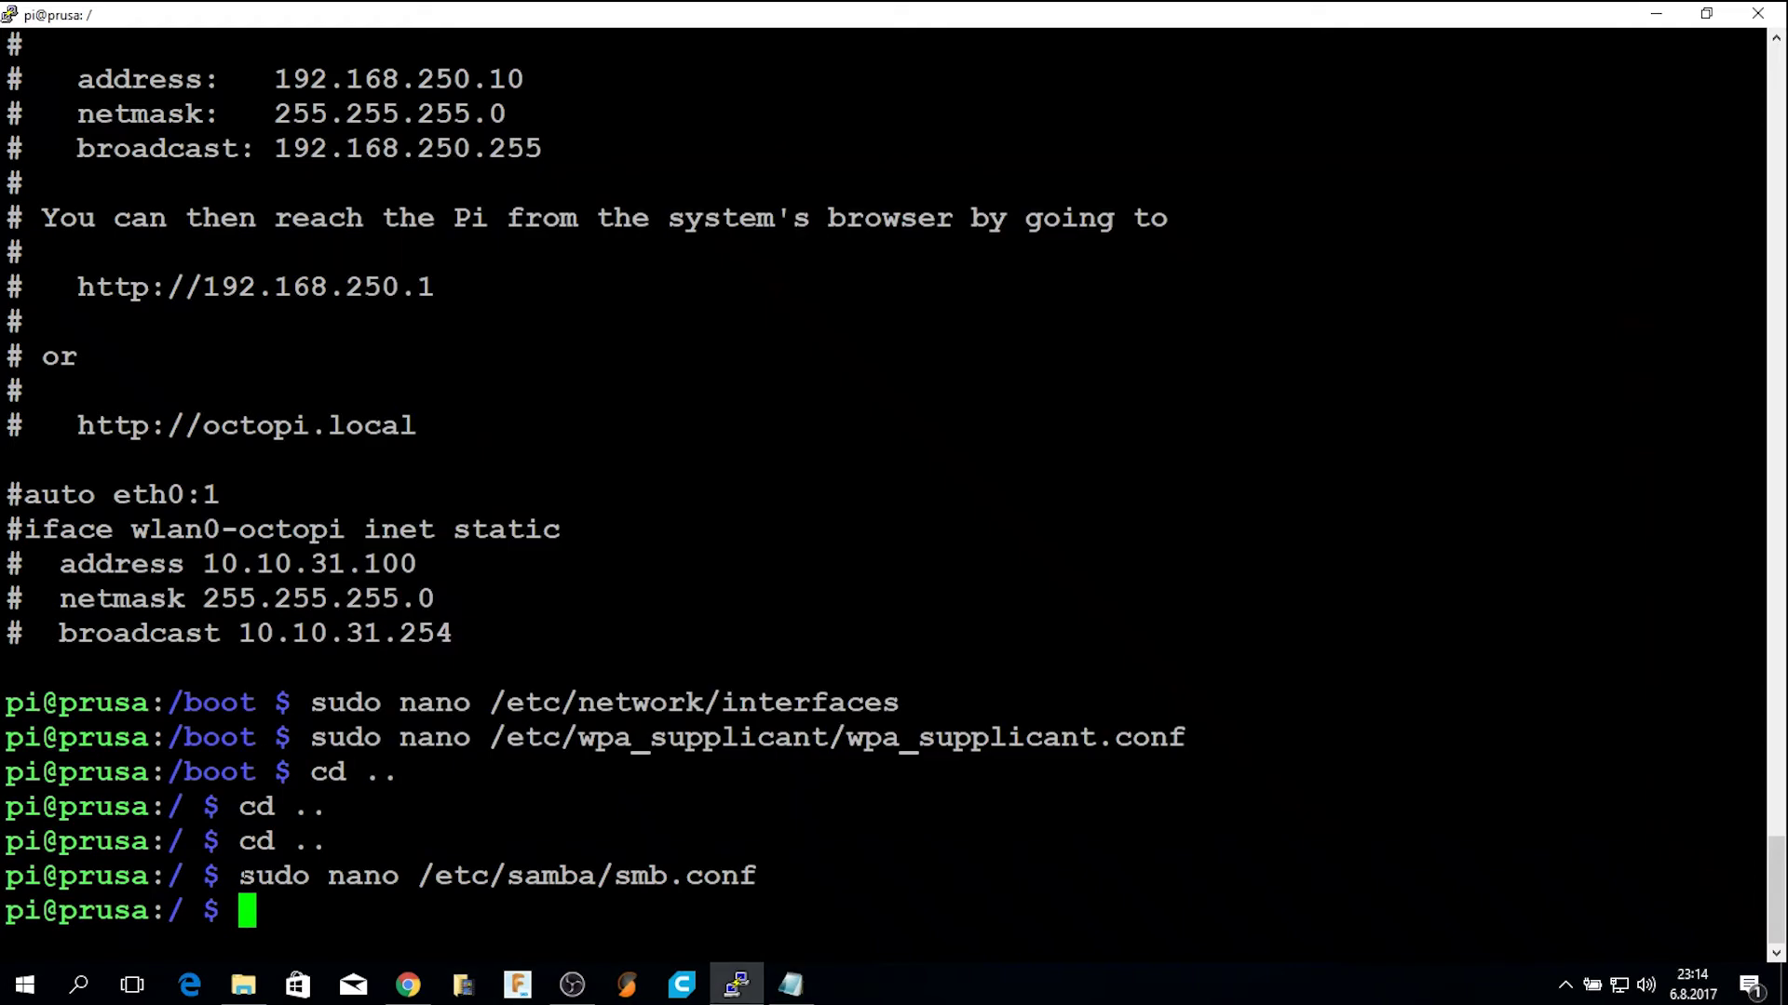
left_click_drag(240, 875, 764, 871)
right_click(779, 881)
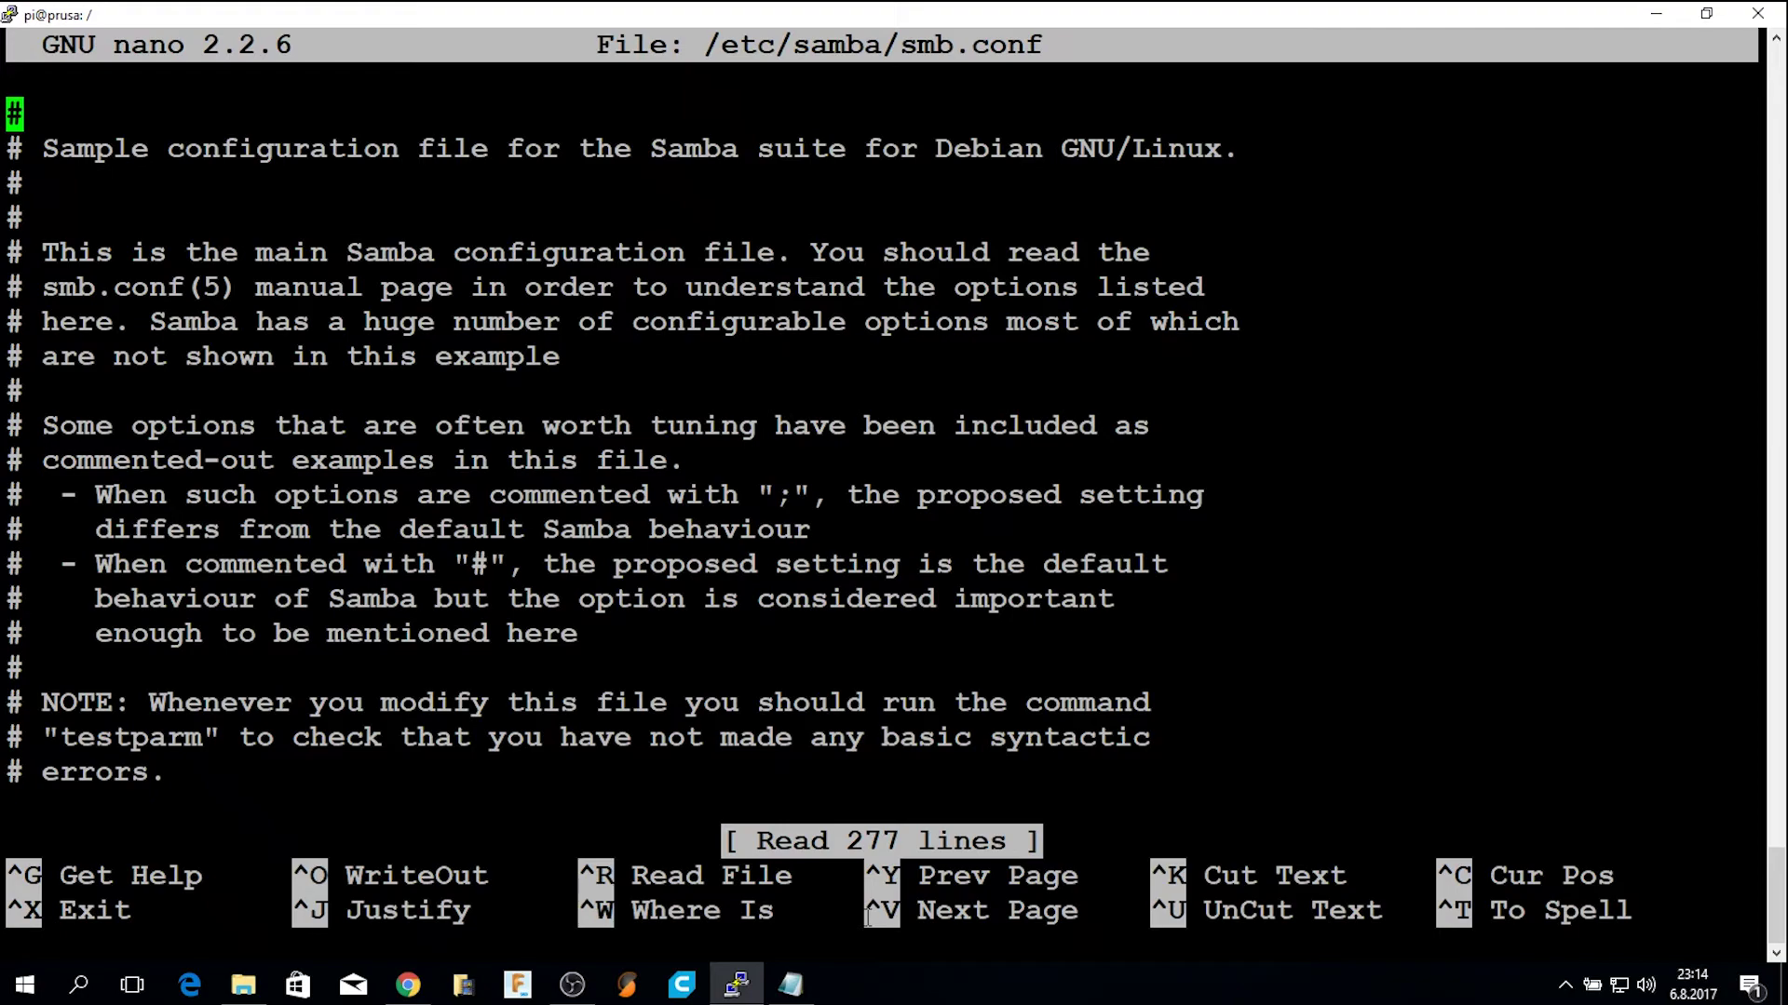
key("Page_Down")
key("Page_Down")
key("Page_Down")
key("Page_Down")
key("Page_Down")
key("Page_Down")
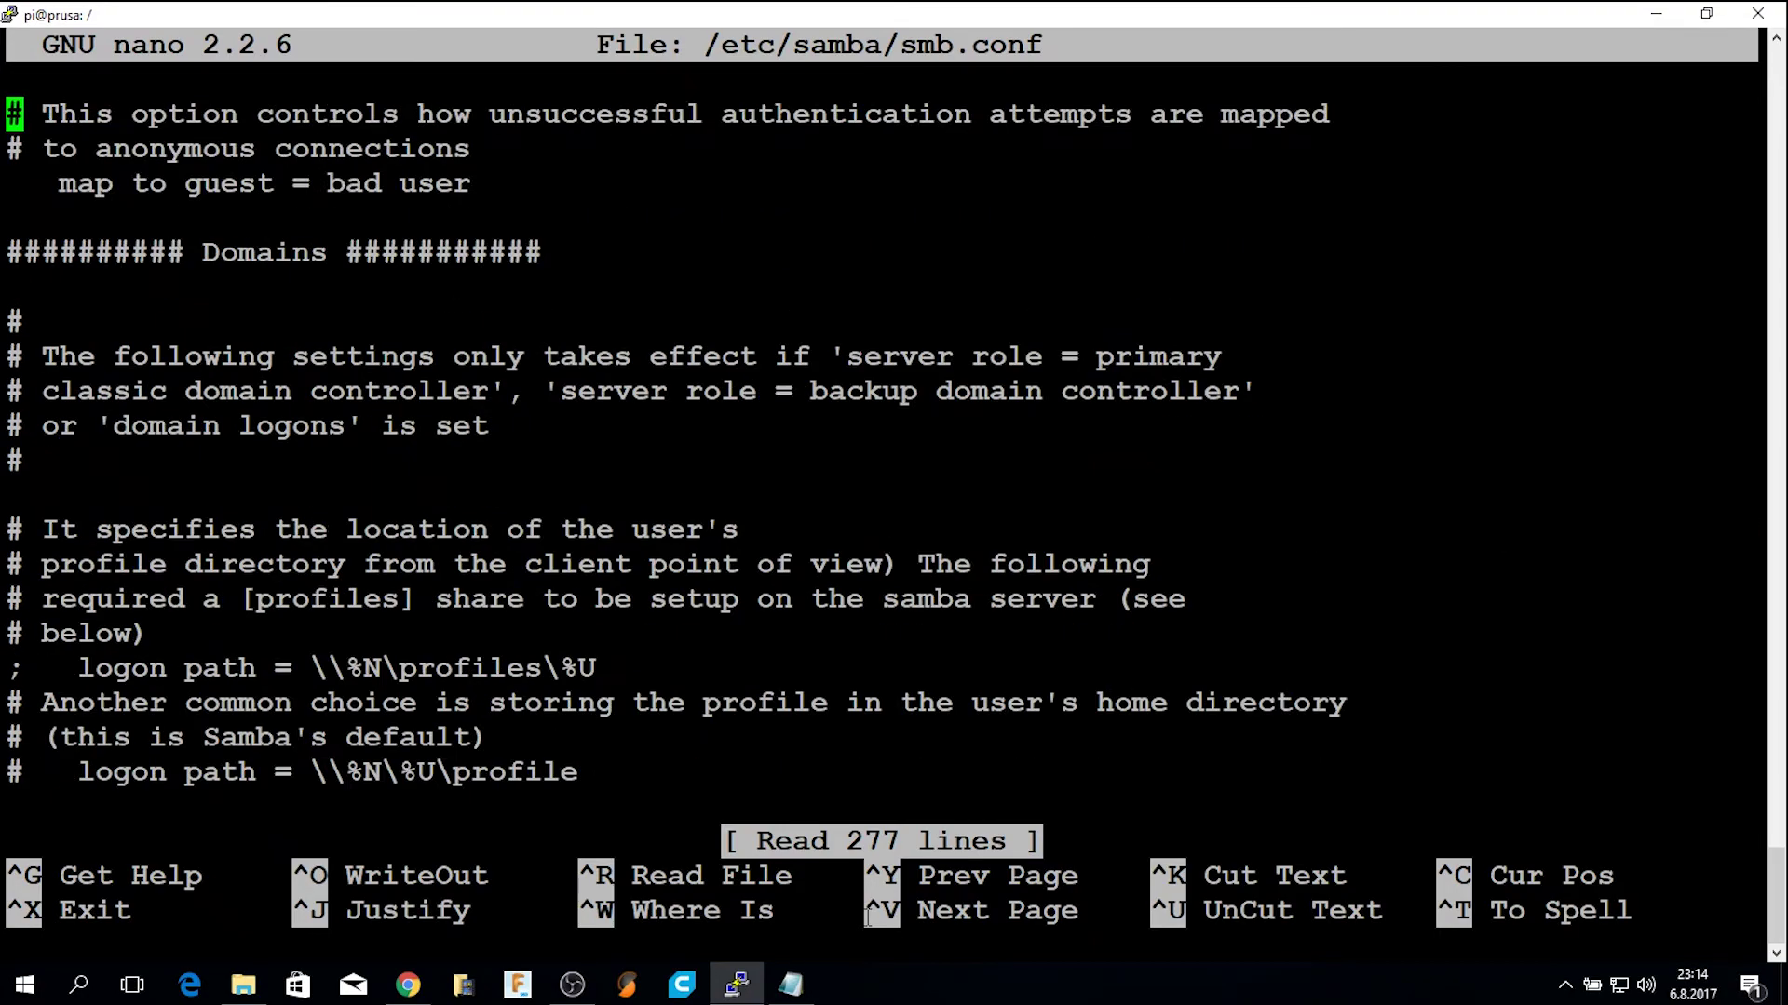
key("Page_Down")
key("Page_Down")
key("Page_Down")
key("Page_Down")
key("Page_Down")
key("Page_Down")
key("Page_Down")
key("Page_Down")
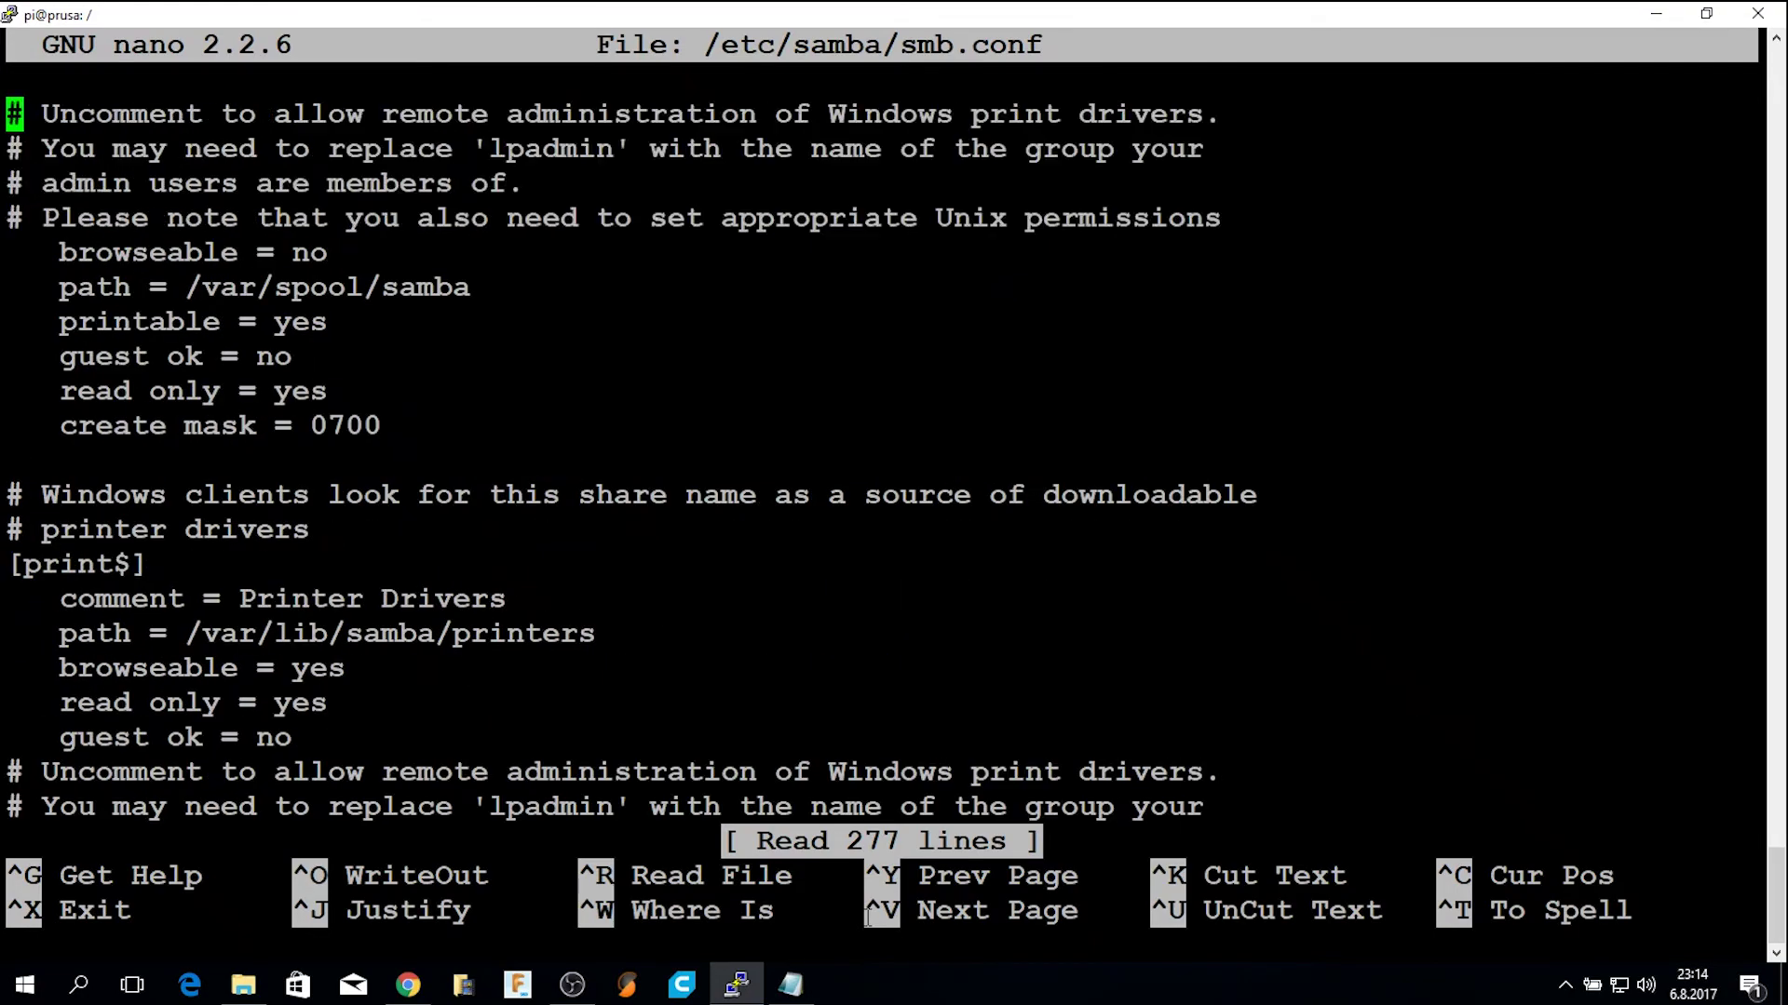
key("Down")
key("Down")
key("Down")
key("Down")
key("Down")
key("Down")
key("Down")
key("Down")
key("Down")
key("Down")
key("Down")
key("Down")
key("Down")
key("Down")
key("Down")
key("Down")
key("Down")
key("Down")
key("Down")
key("Down")
key("Up")
key("Up")
key("Up")
key("Up")
key("Up")
key("Up")
key("Up")
key("Up")
key("Up")
key("Up")
key("Up")
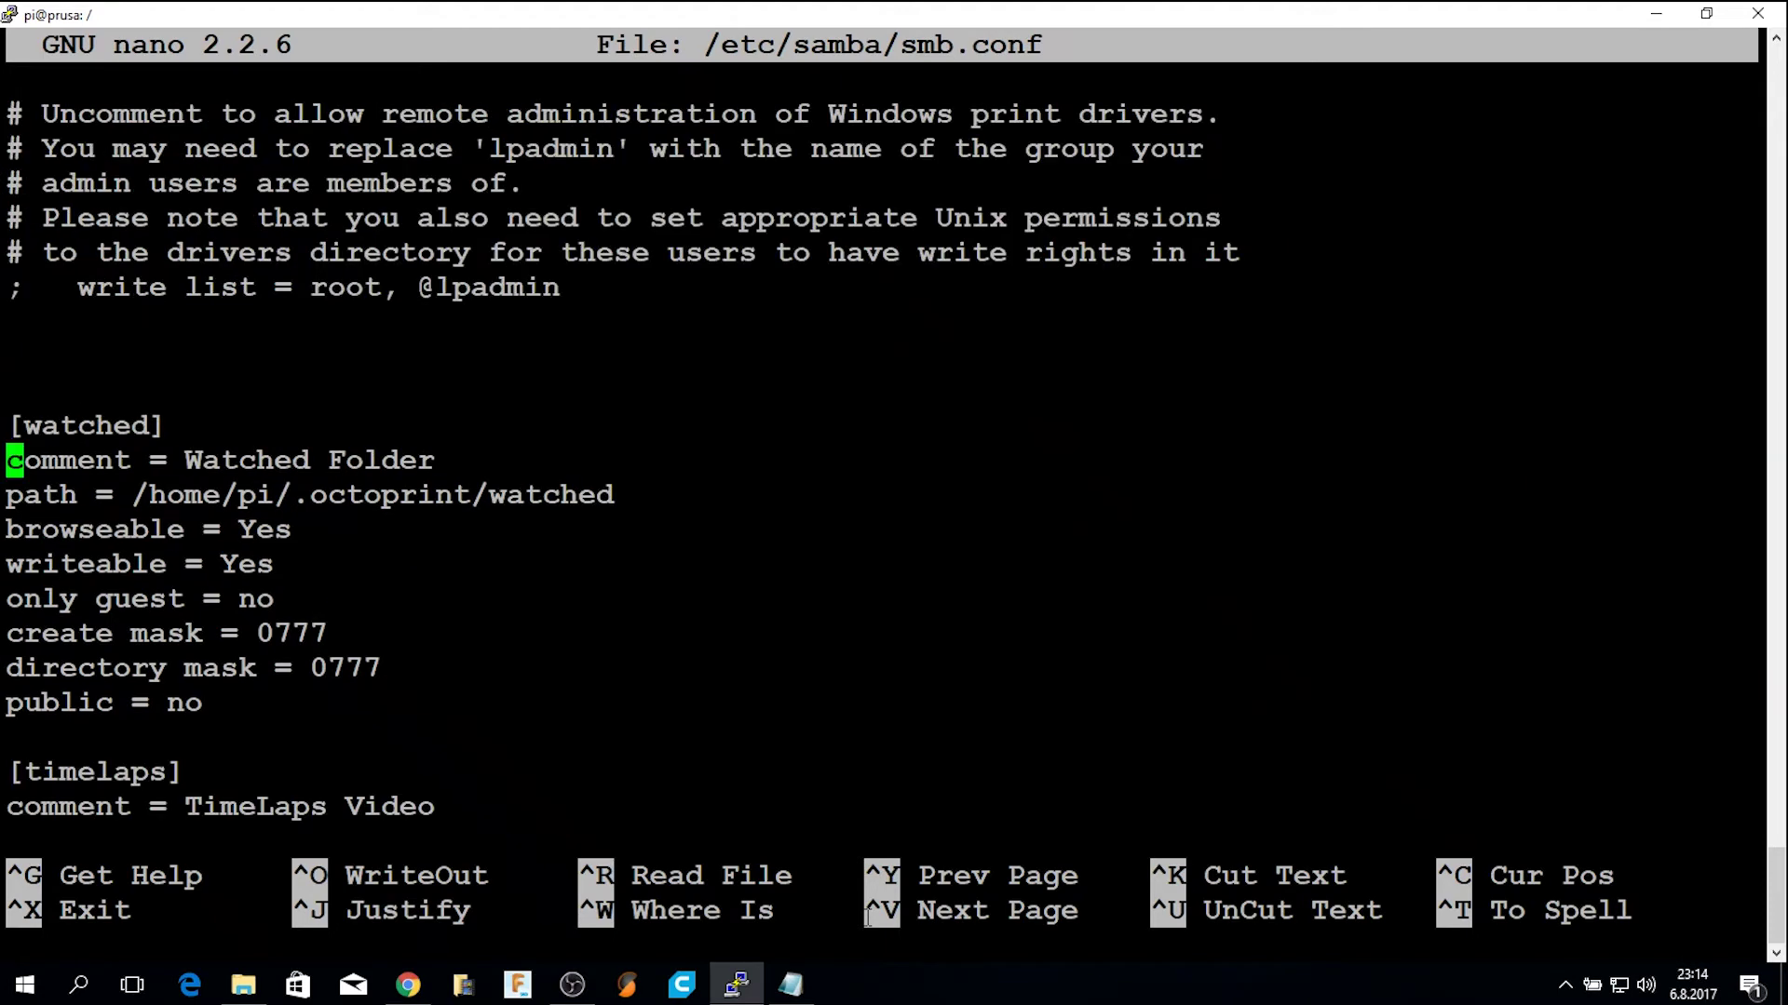
Review the [watched] share section, its name and its folder path.
left_click_drag(132, 495, 612, 495)
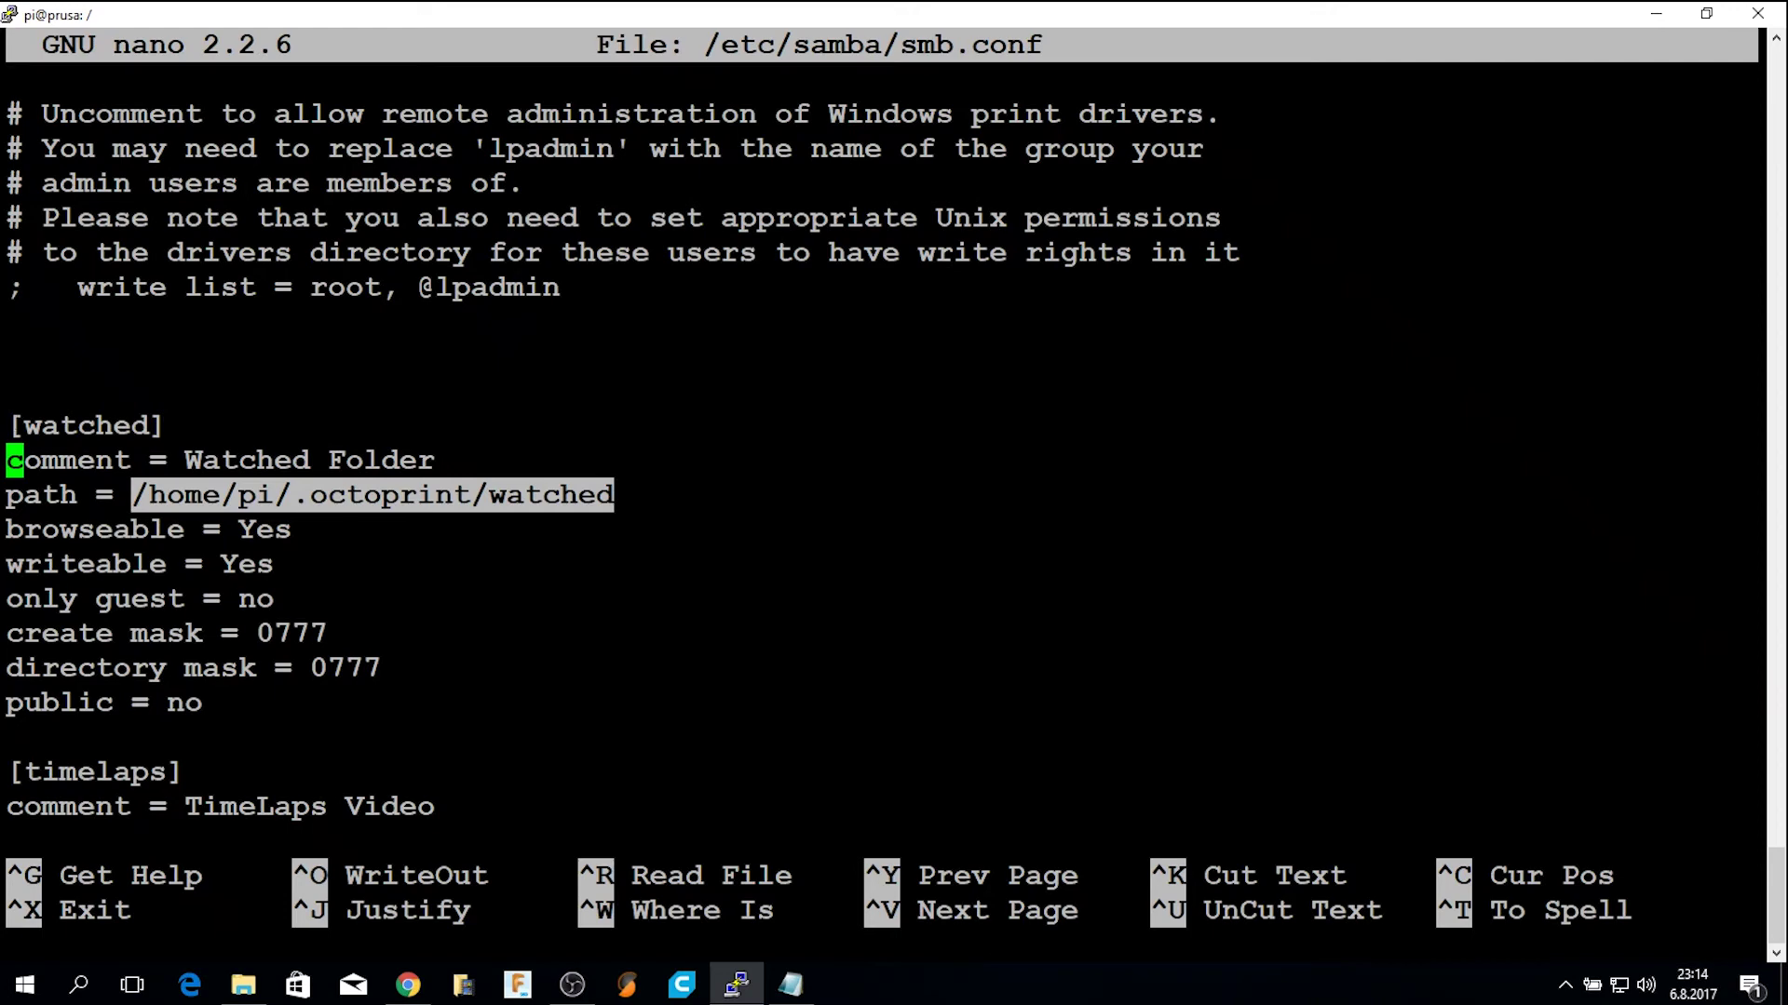
left_click_drag(7, 420, 526, 705)
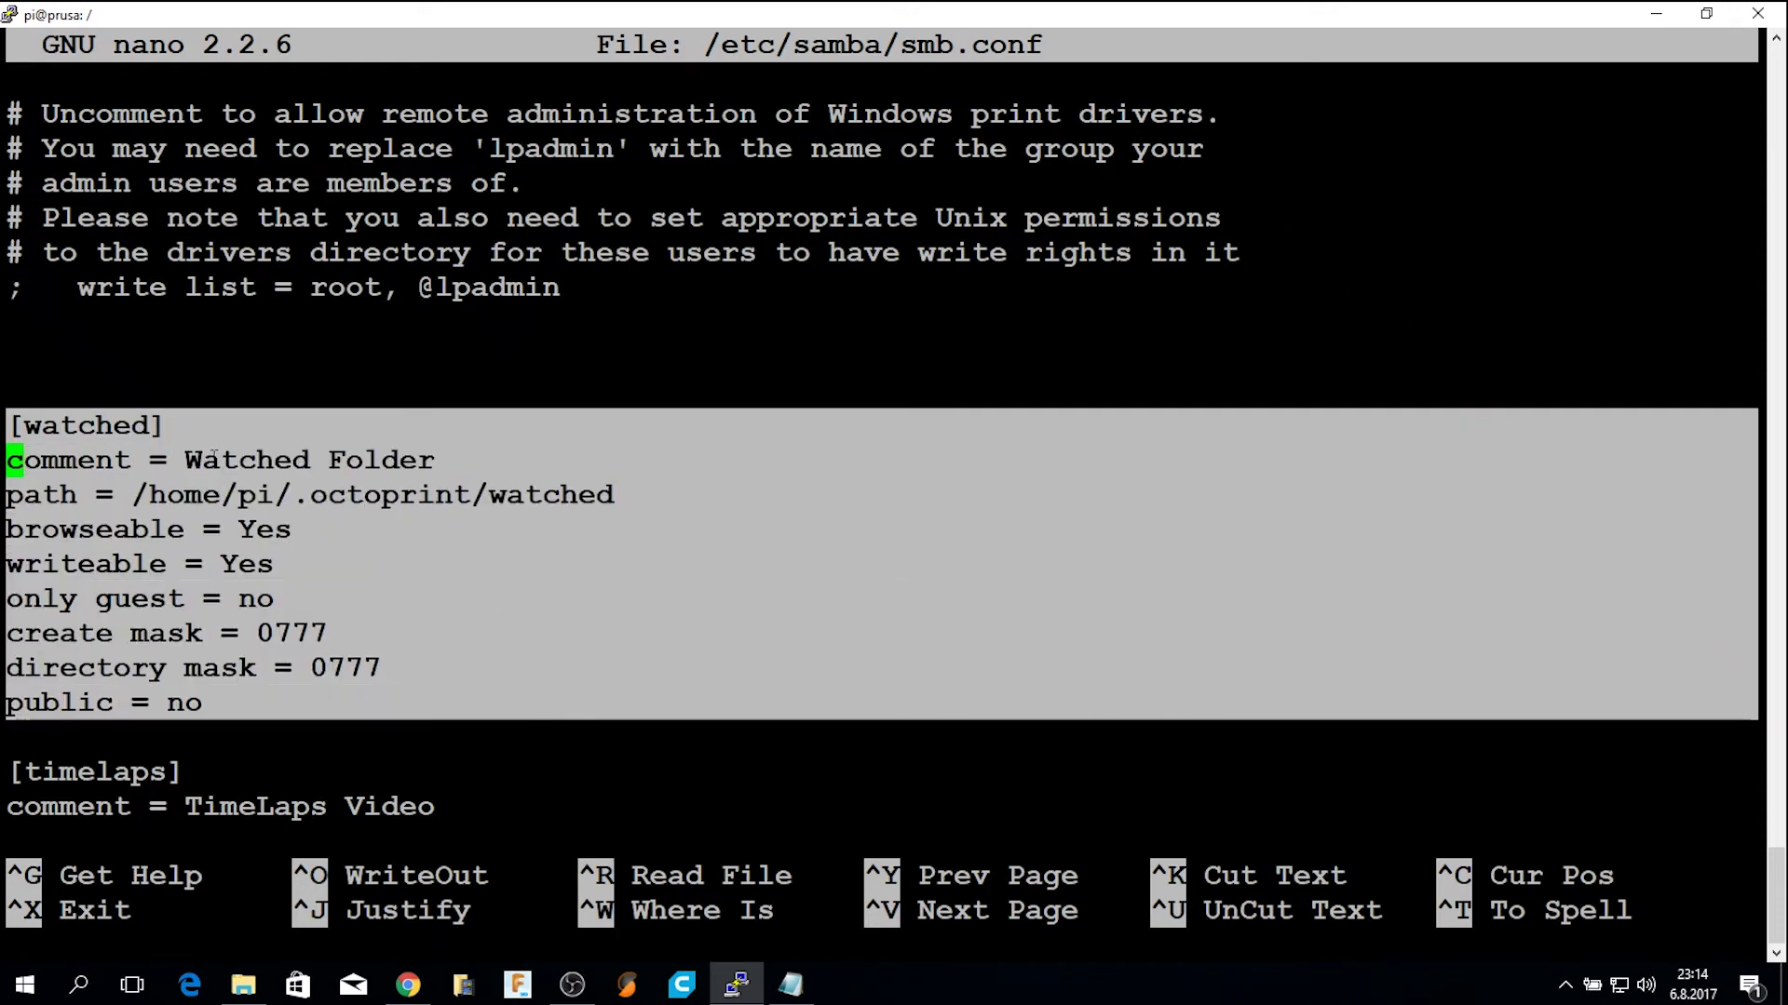
left_click_drag(149, 421, 34, 421)
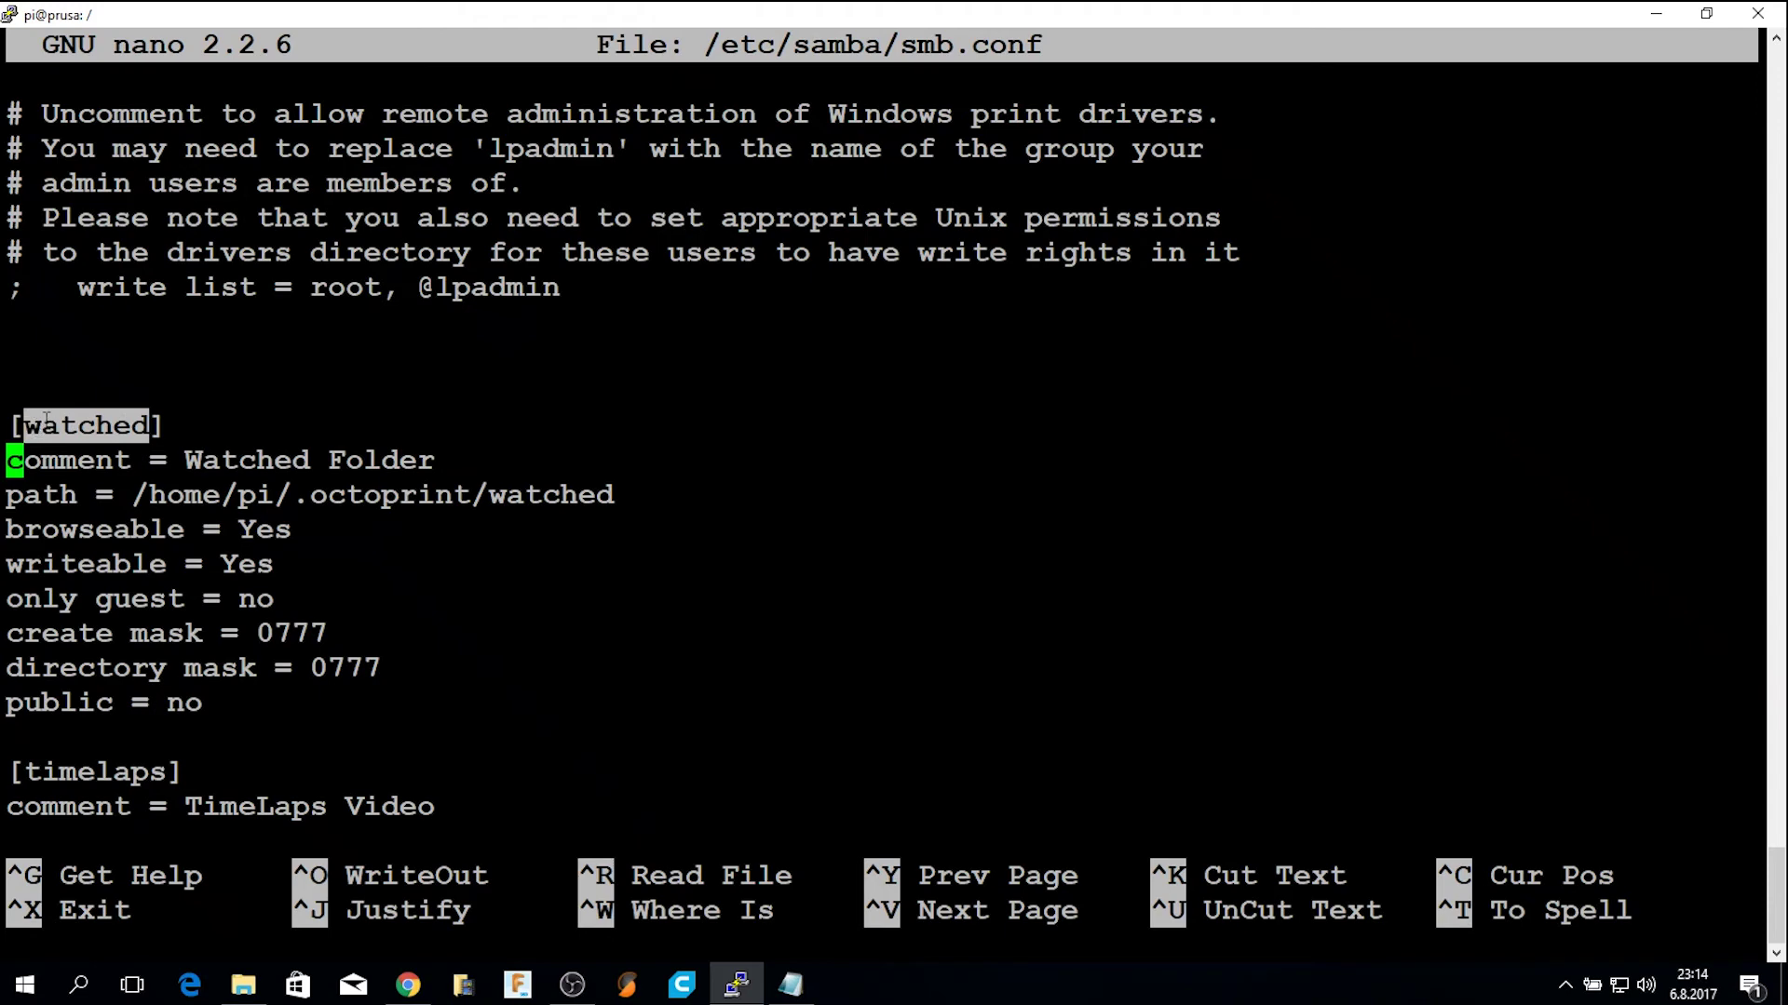
left_click_drag(838, 494, 128, 495)
left_click(128, 494)
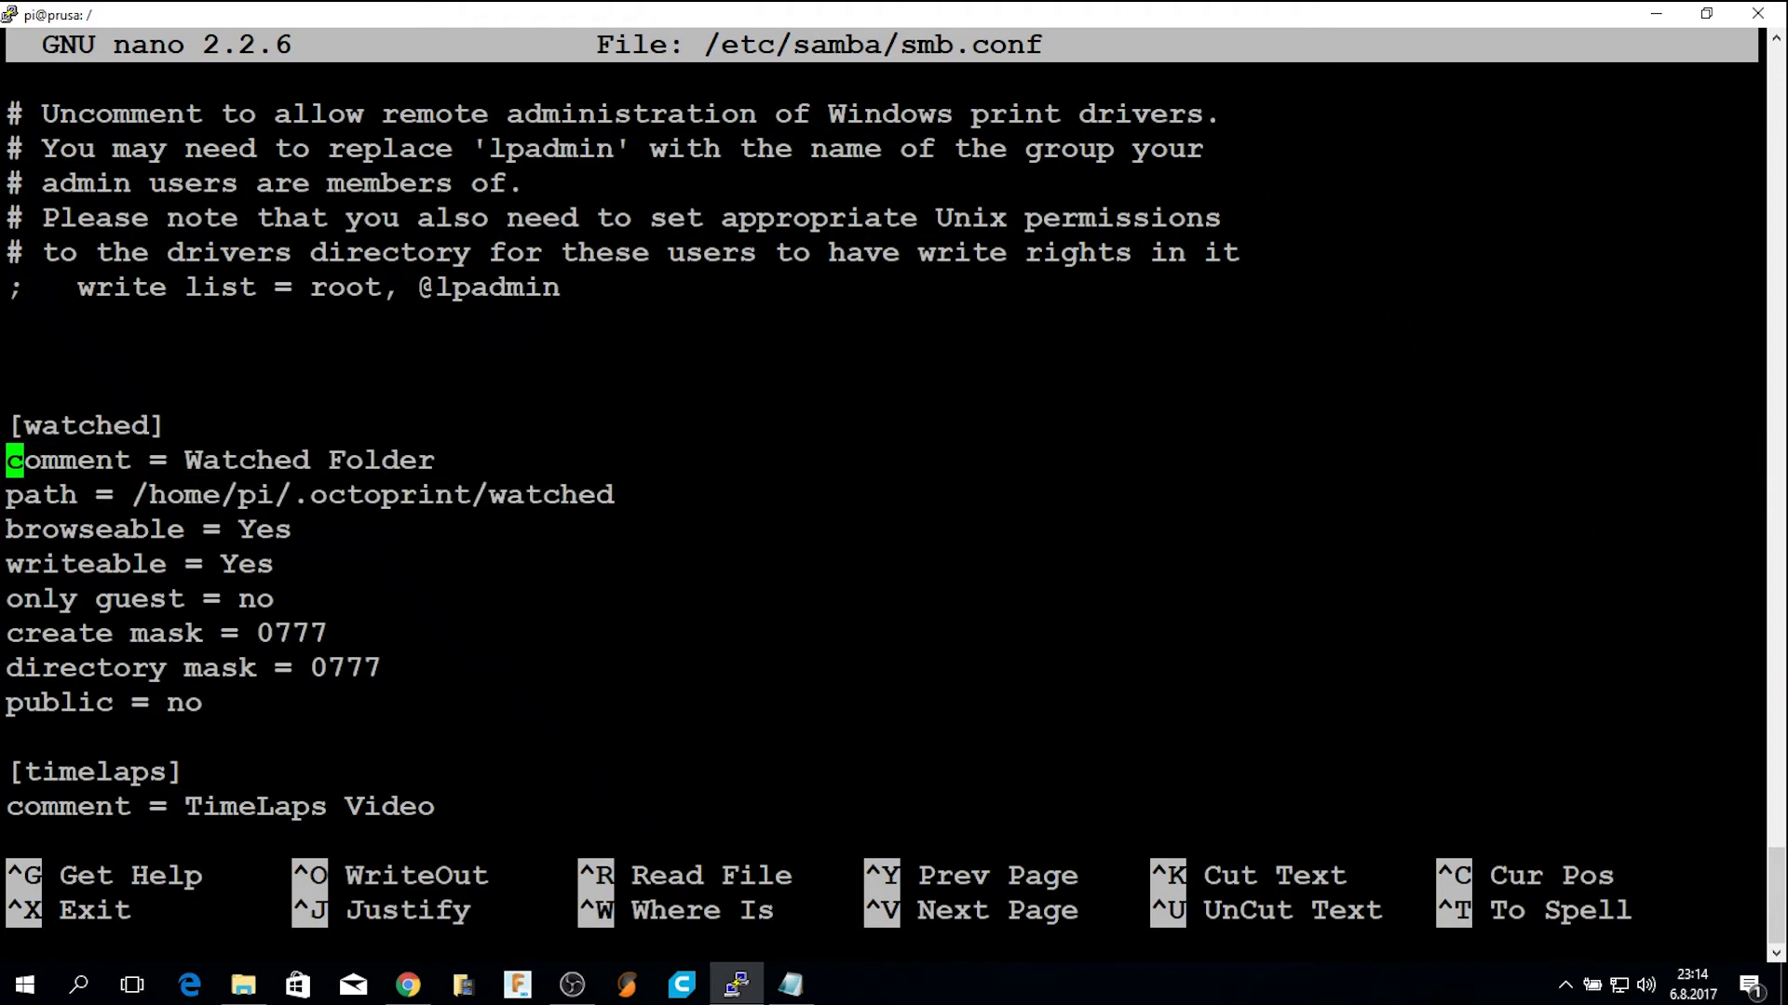
Check the [timelaps] share's name and timelapse folder path, then exit nano.
key("Down")
key("Down")
key("Down")
key("Down")
key("Down")
key("Down")
key("Down")
key("Down")
key("Down")
key("Down")
key("Down")
key("Down")
key("Down")
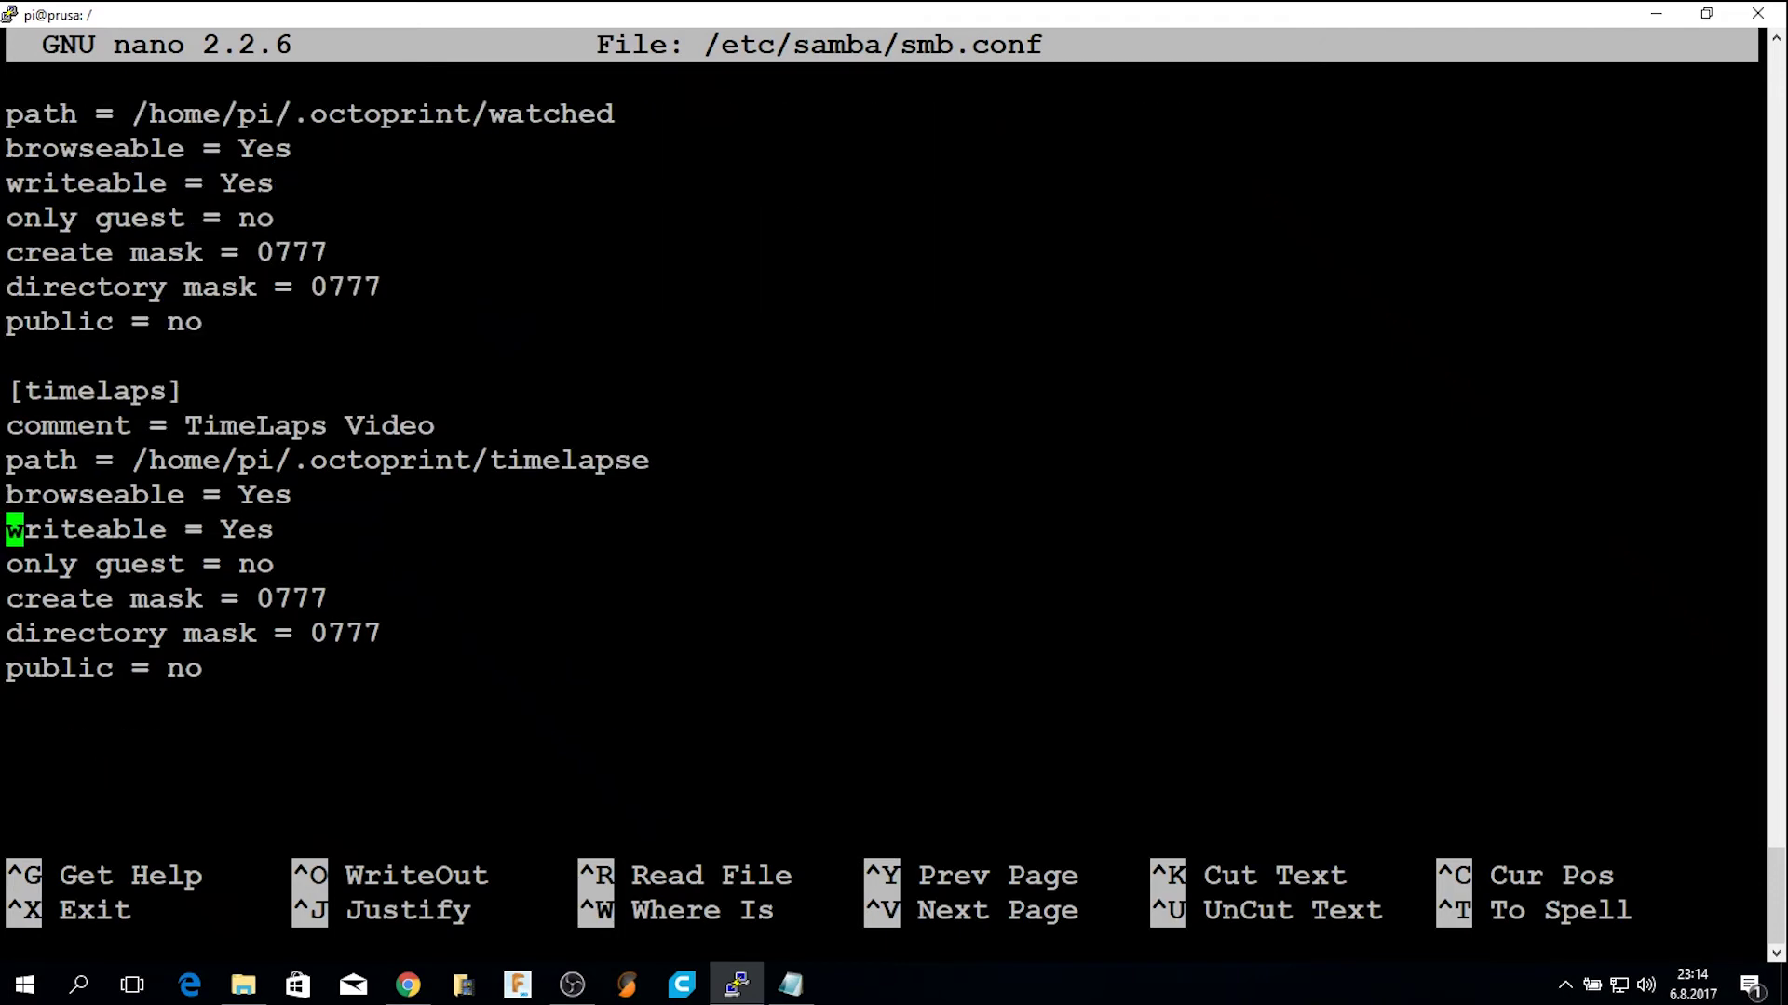
left_click_drag(131, 460, 665, 456)
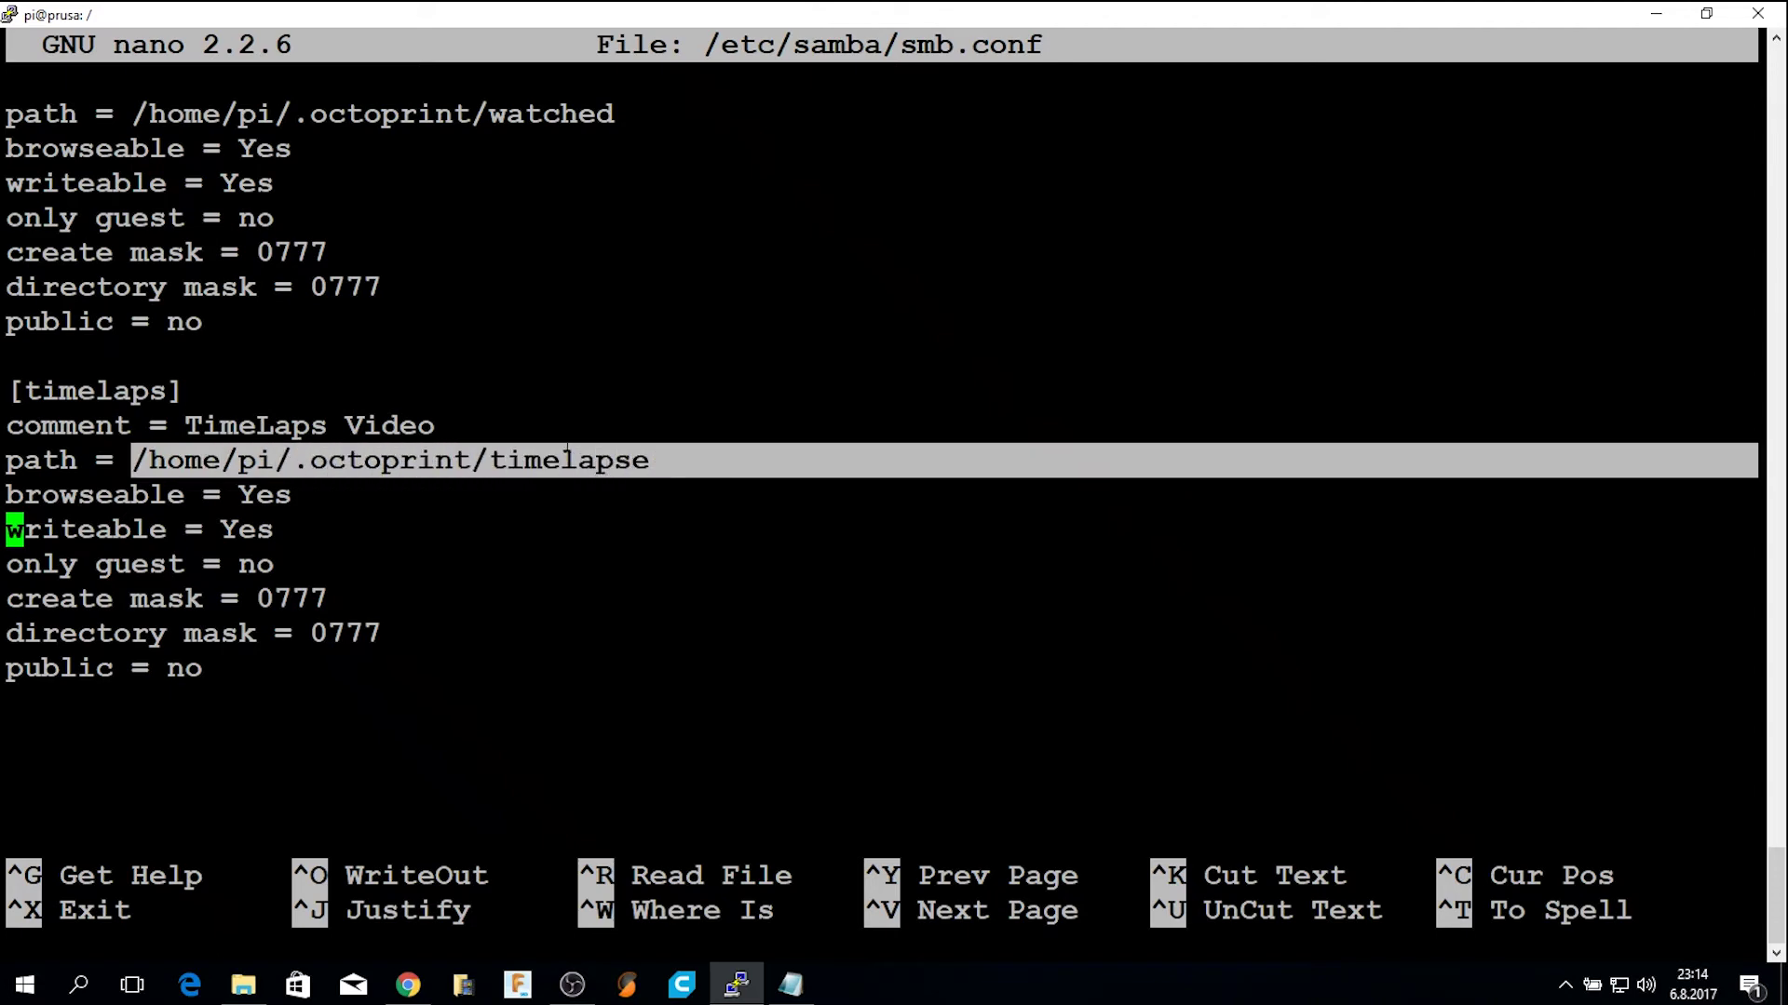
left_click_drag(170, 390, 24, 391)
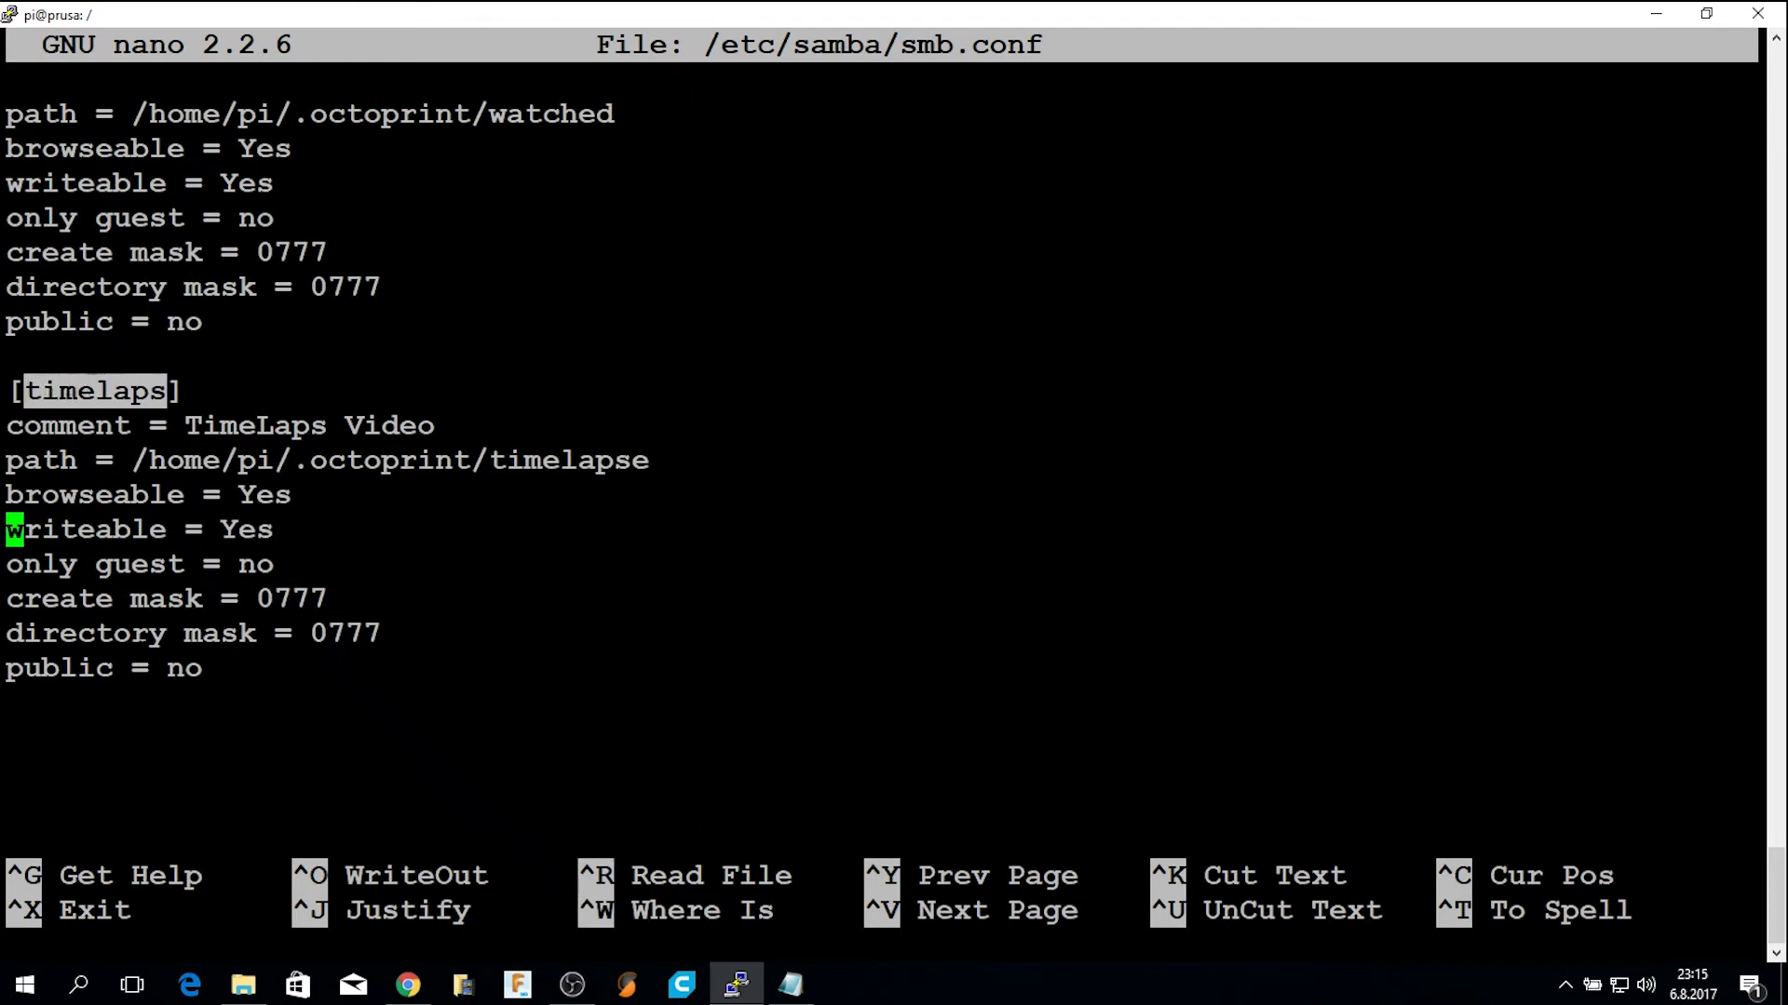
key("ctrl+x")
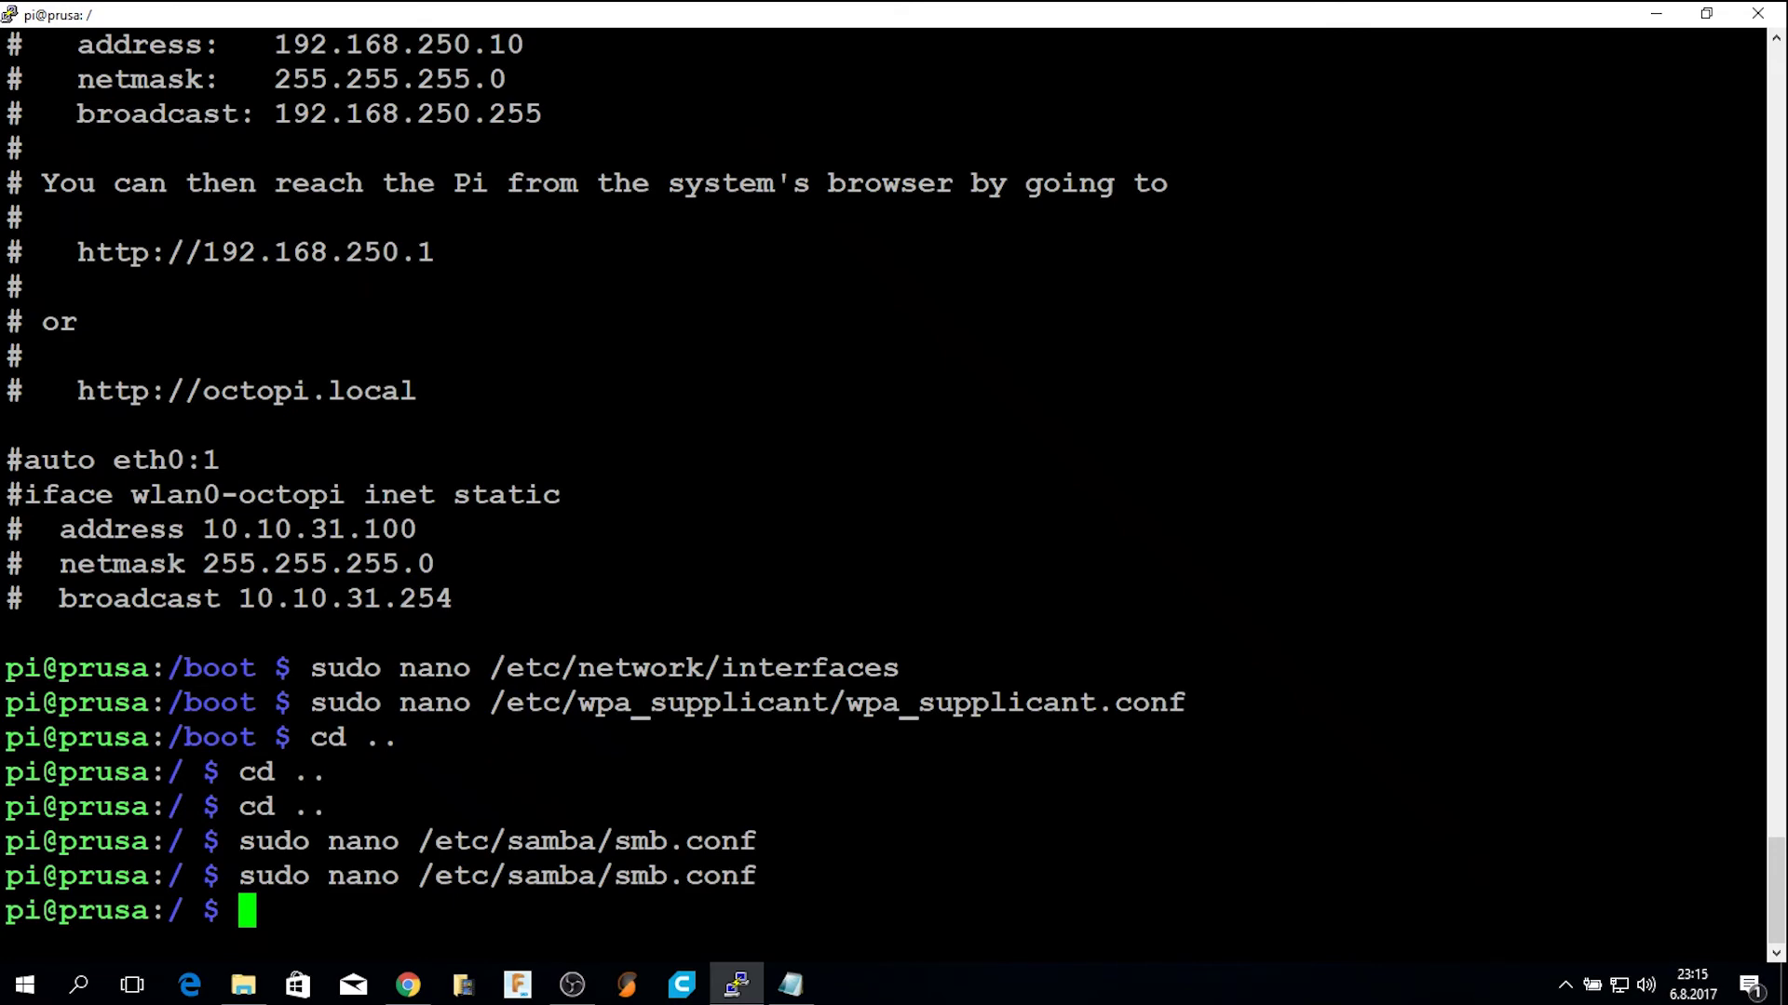
Copy the sudo smbpasswd -a pi line from the Notepad notes and paste it at the PuTTY prompt.
left_click(790, 984)
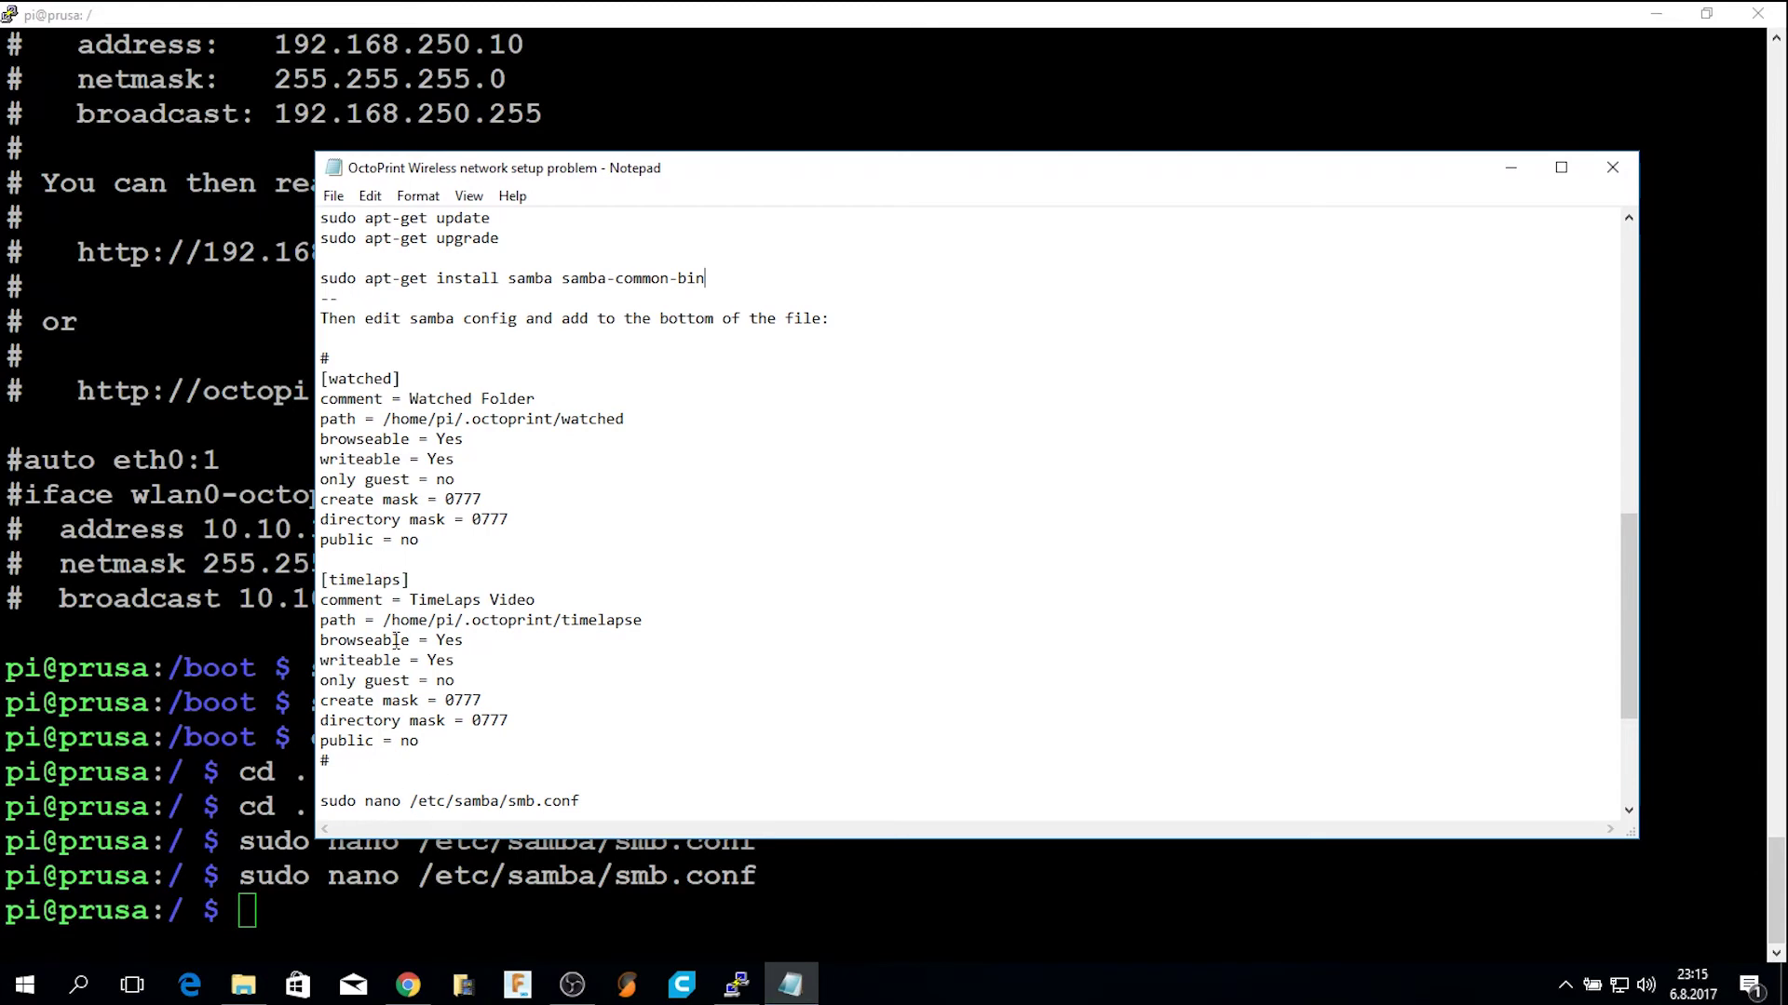
scroll(616, 603, "down", 2)
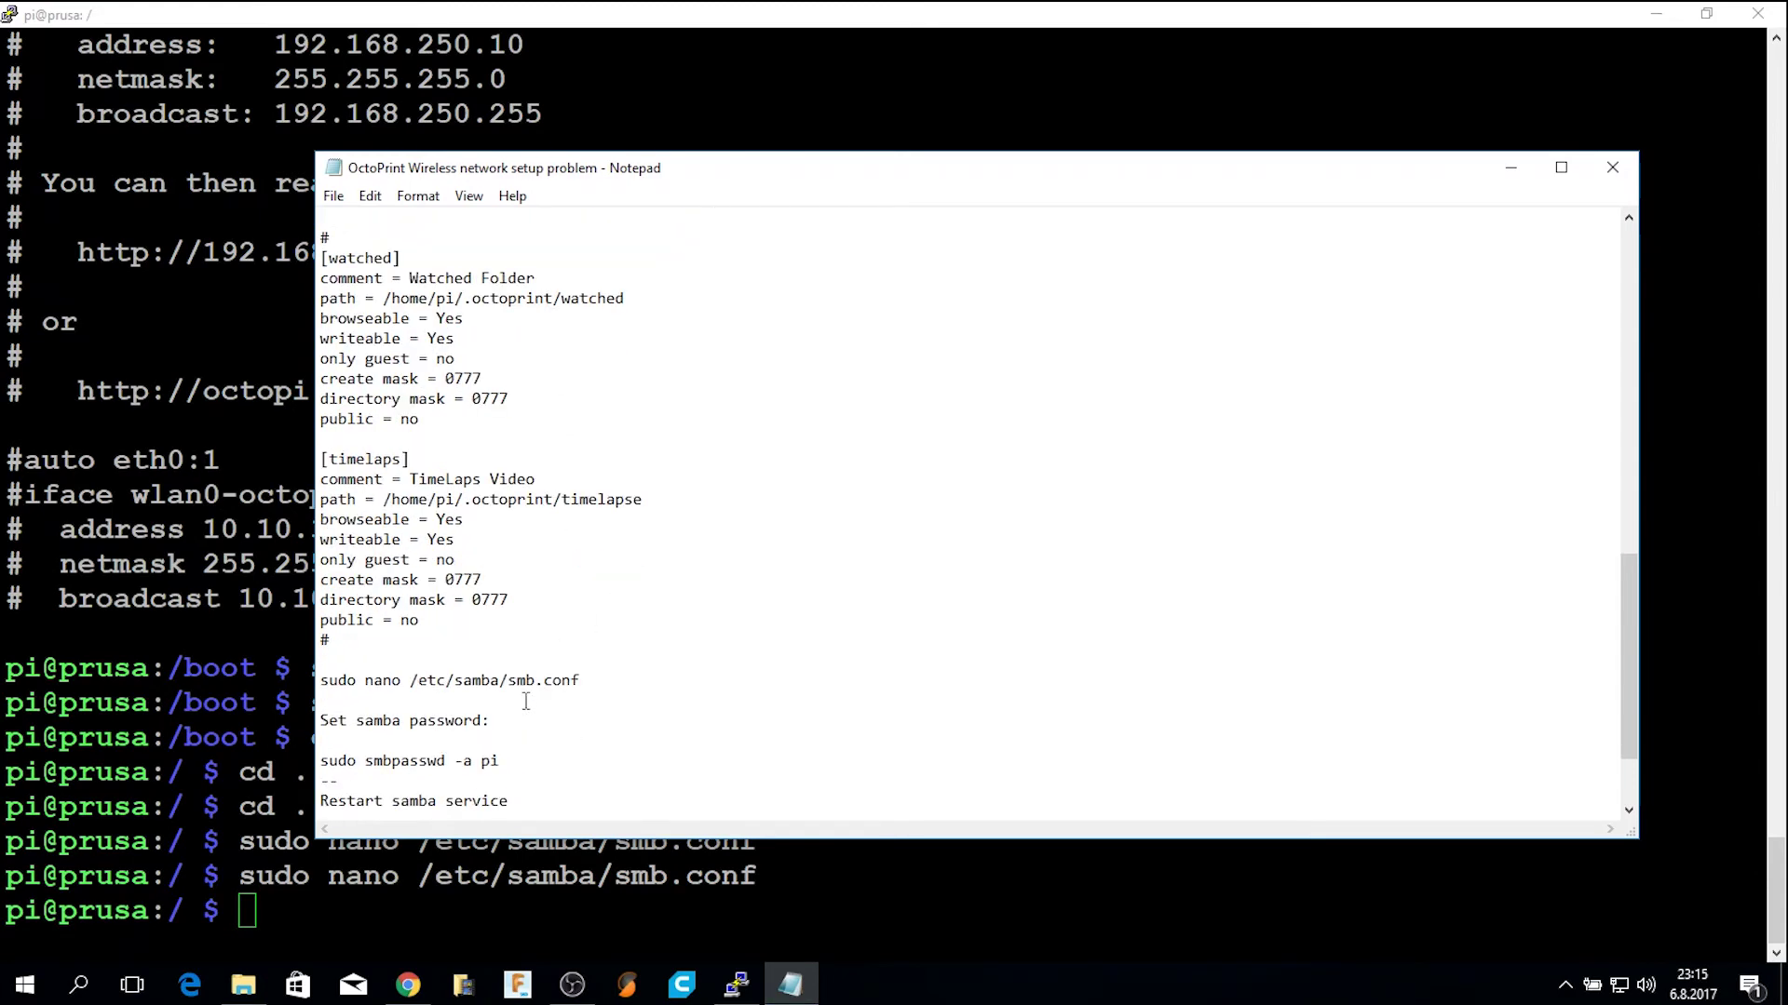
left_click_drag(320, 765, 503, 762)
right_click(417, 751)
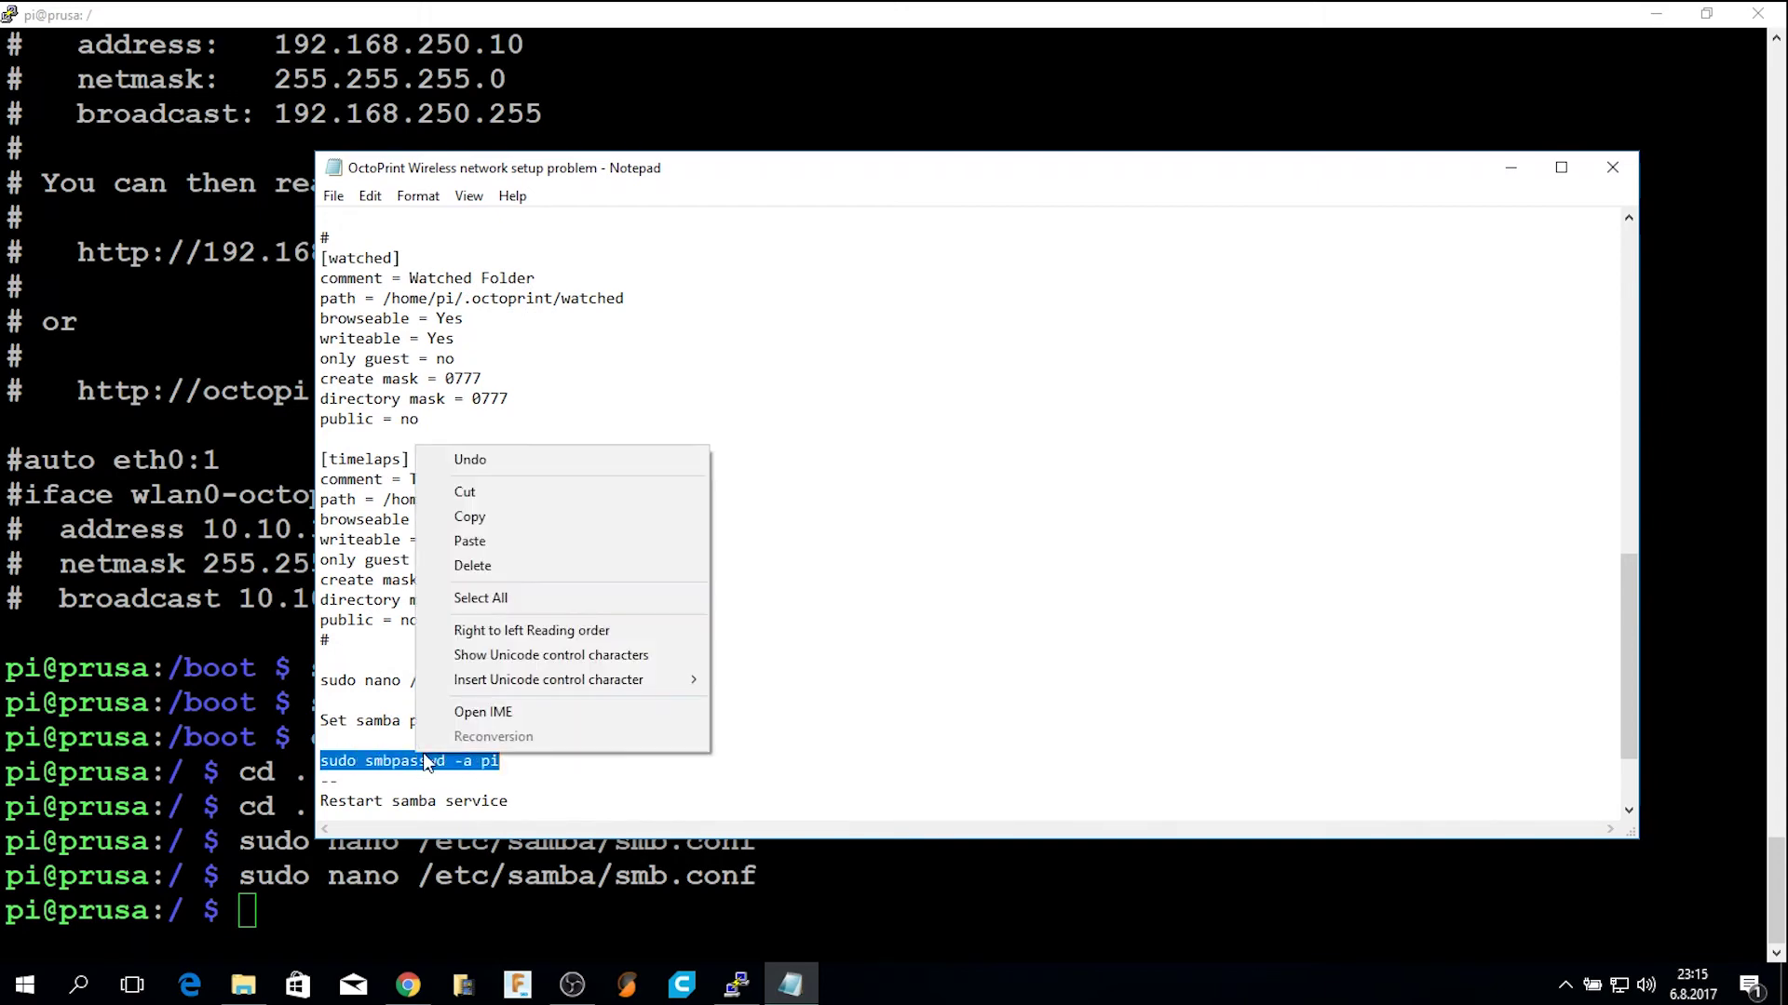
left_click(495, 519)
key("alt+Tab")
right_click(745, 698)
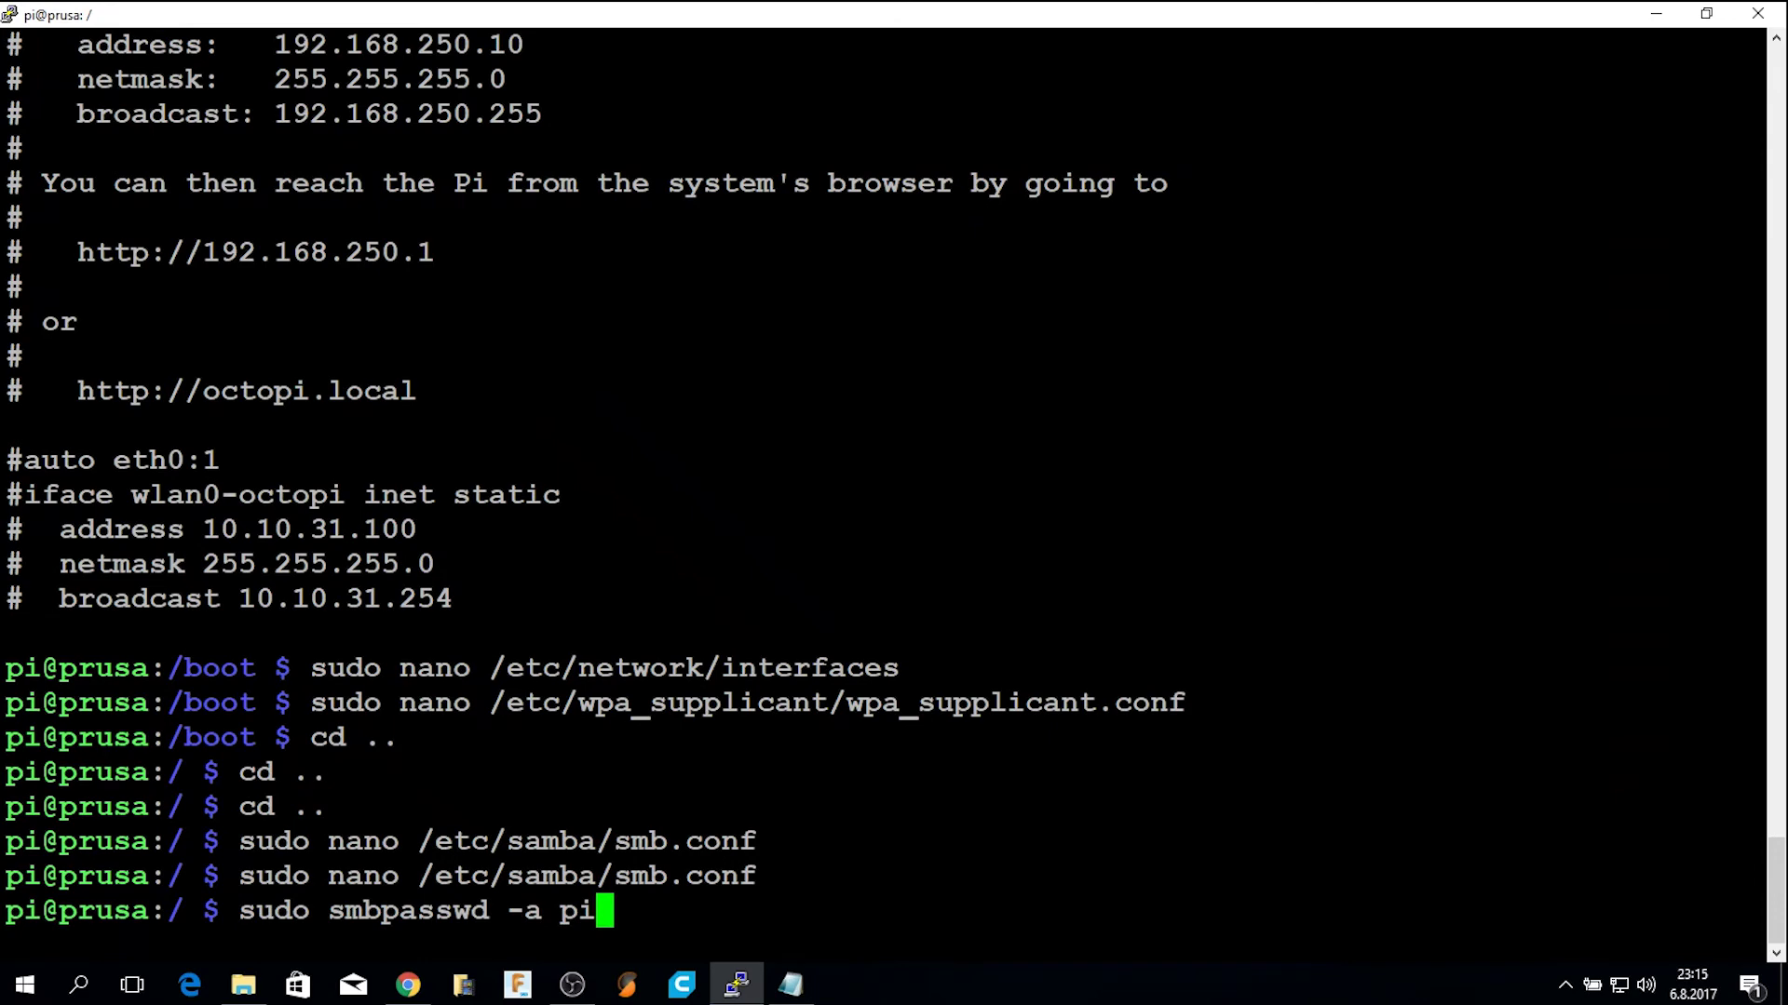
Delete the pasted sudo smbpasswd -a pi command from the prompt.
key("BackSpace")
key("BackSpace")
key("BackSpace")
key("BackSpace")
key("BackSpace")
key("BackSpace")
key("BackSpace")
key("BackSpace")
key("BackSpace")
key("BackSpace")
key("BackSpace")
key("BackSpace")
key("BackSpace")
key("BackSpace")
key("BackSpace")
key("BackSpace")
key("BackSpace")
key("BackSpace")
key("BackSpace")
key("BackSpace")
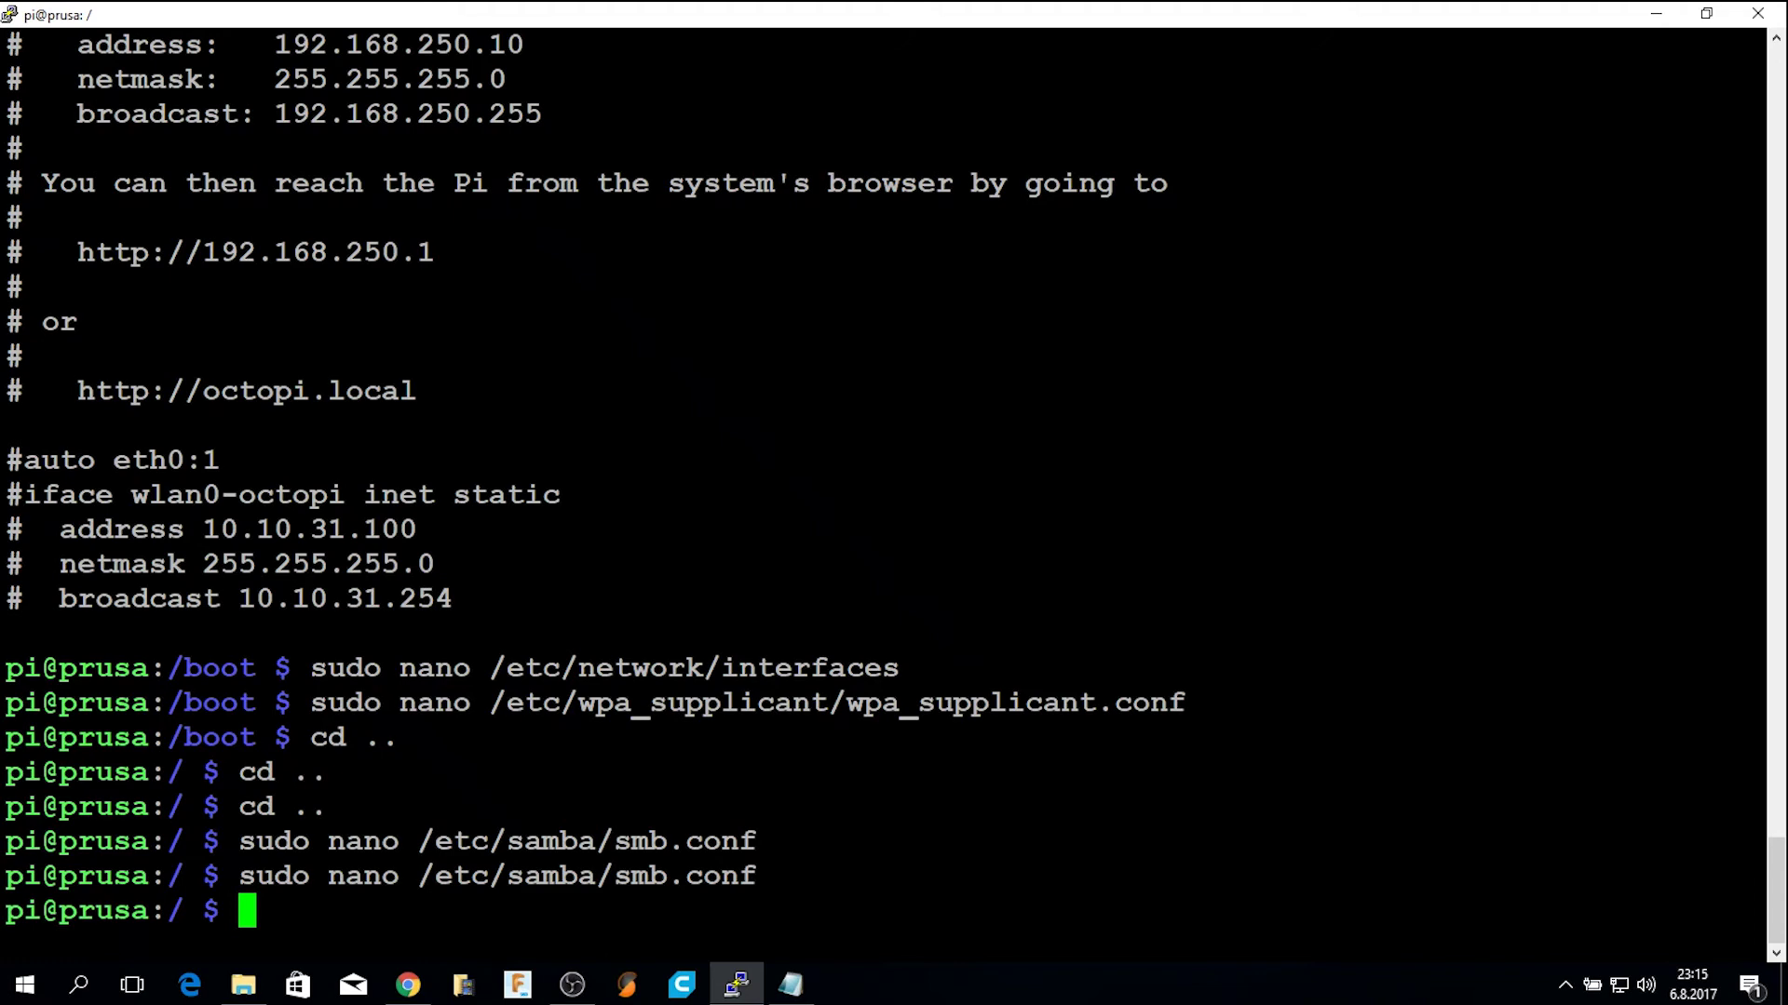
In the Notepad notes, select the /etc/init.d/samba restart command and the timelaps share path.
left_click(791, 984)
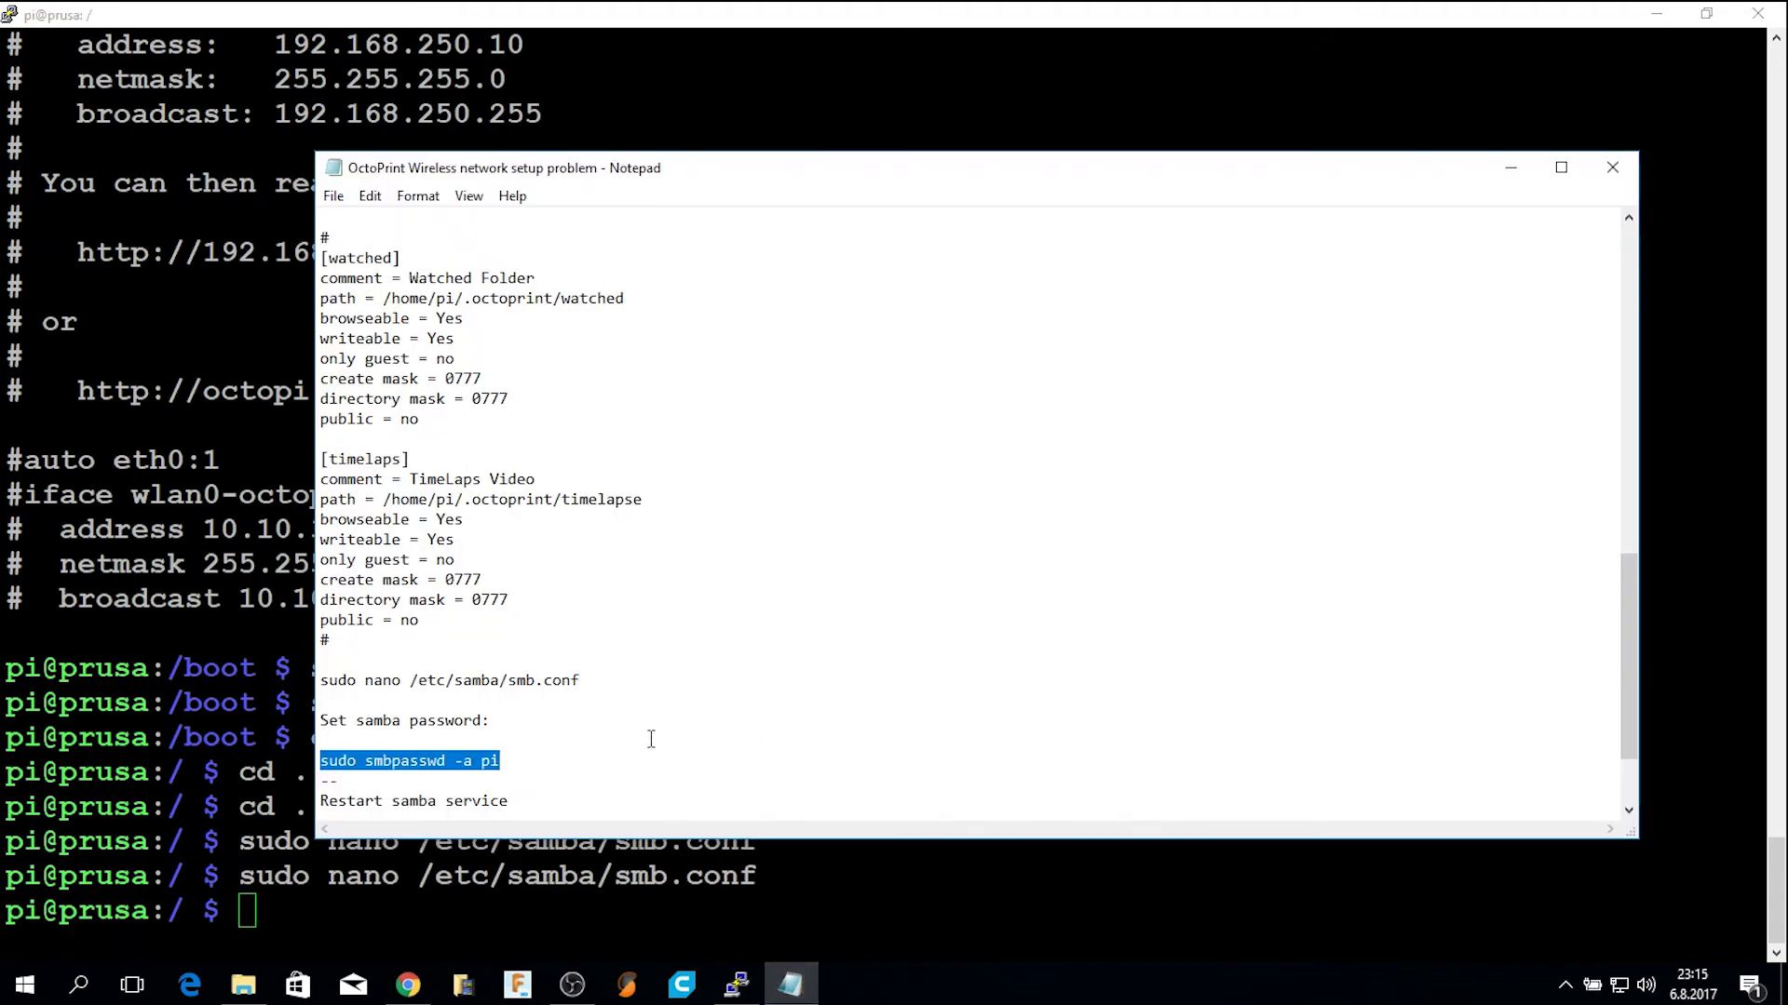
left_click(618, 776)
left_click_drag(510, 801, 320, 680)
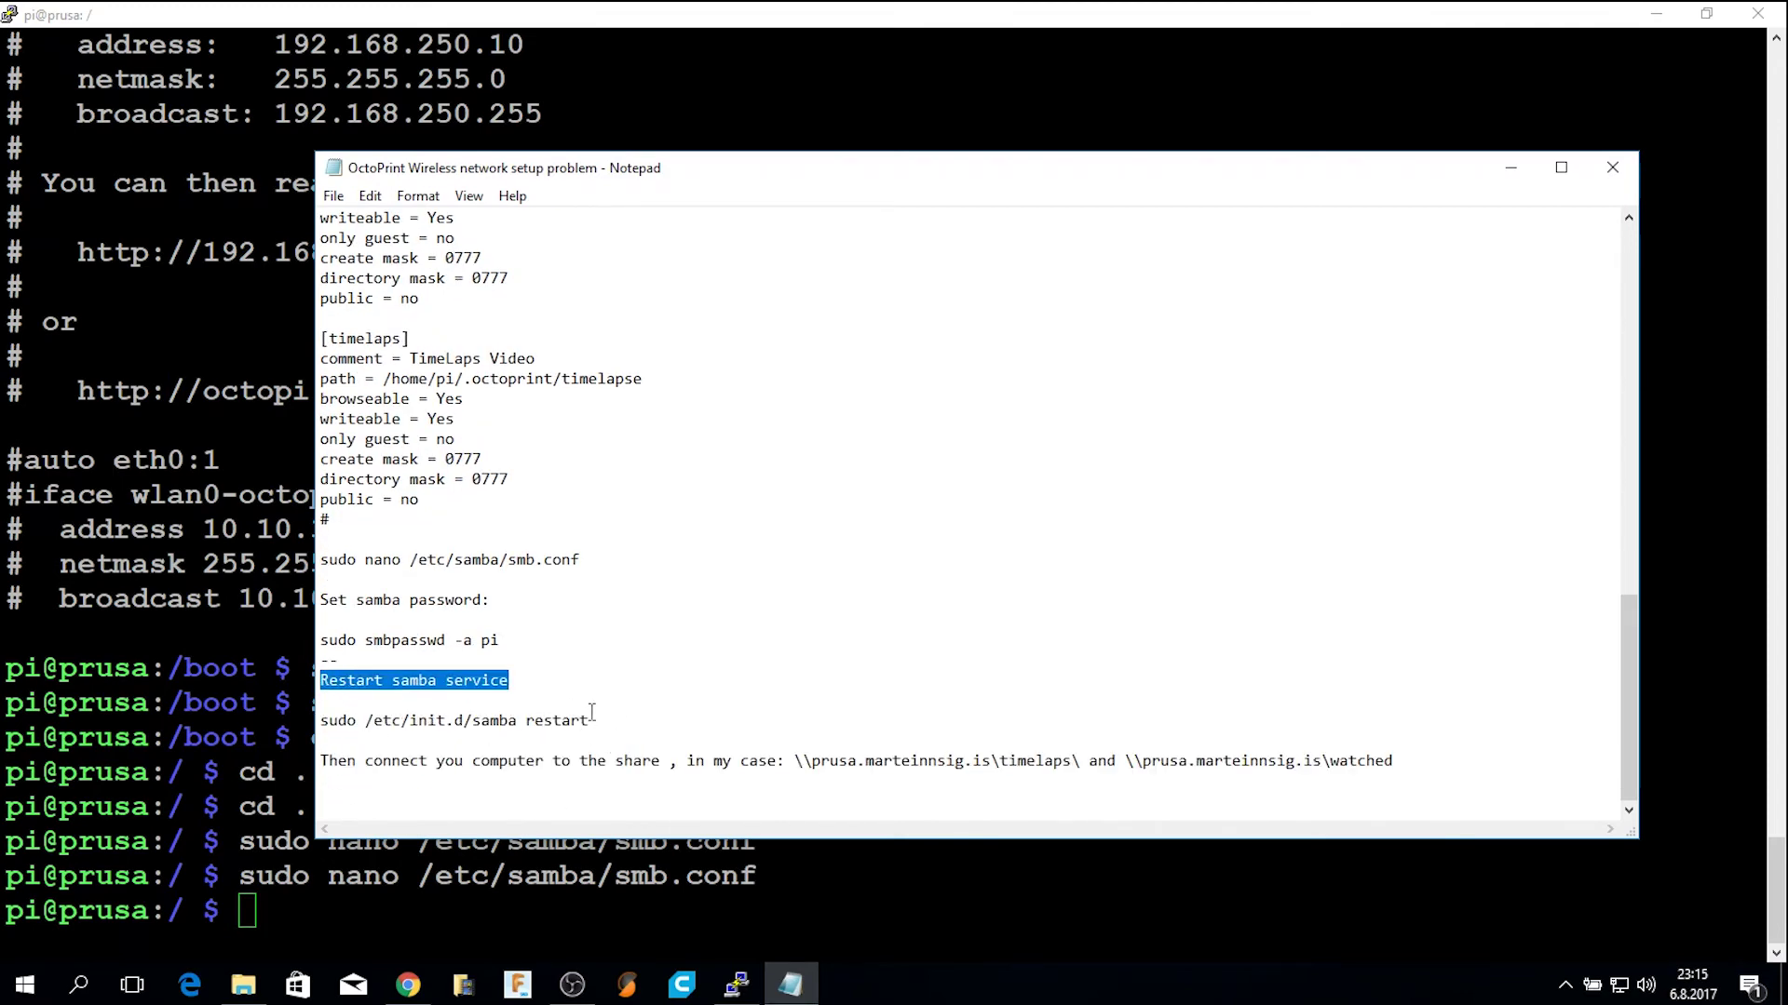
left_click_drag(592, 715, 333, 714)
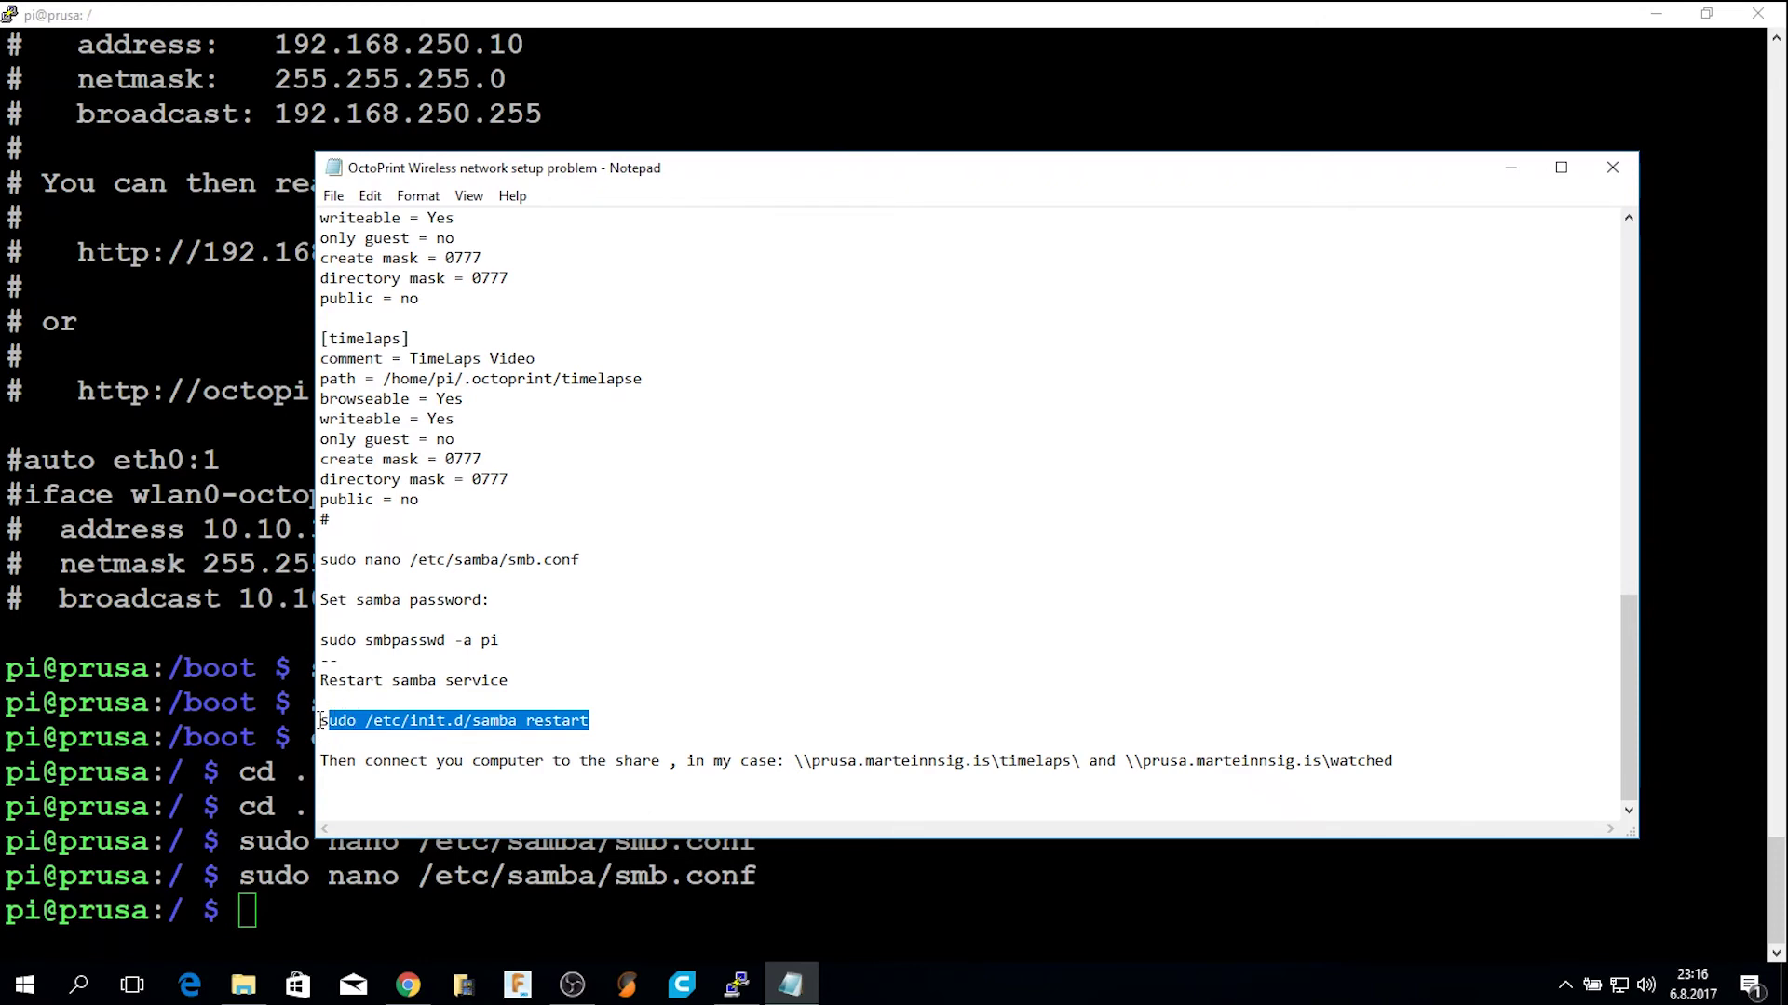
left_click_drag(319, 719, 668, 721)
left_click_drag(797, 761, 1083, 760)
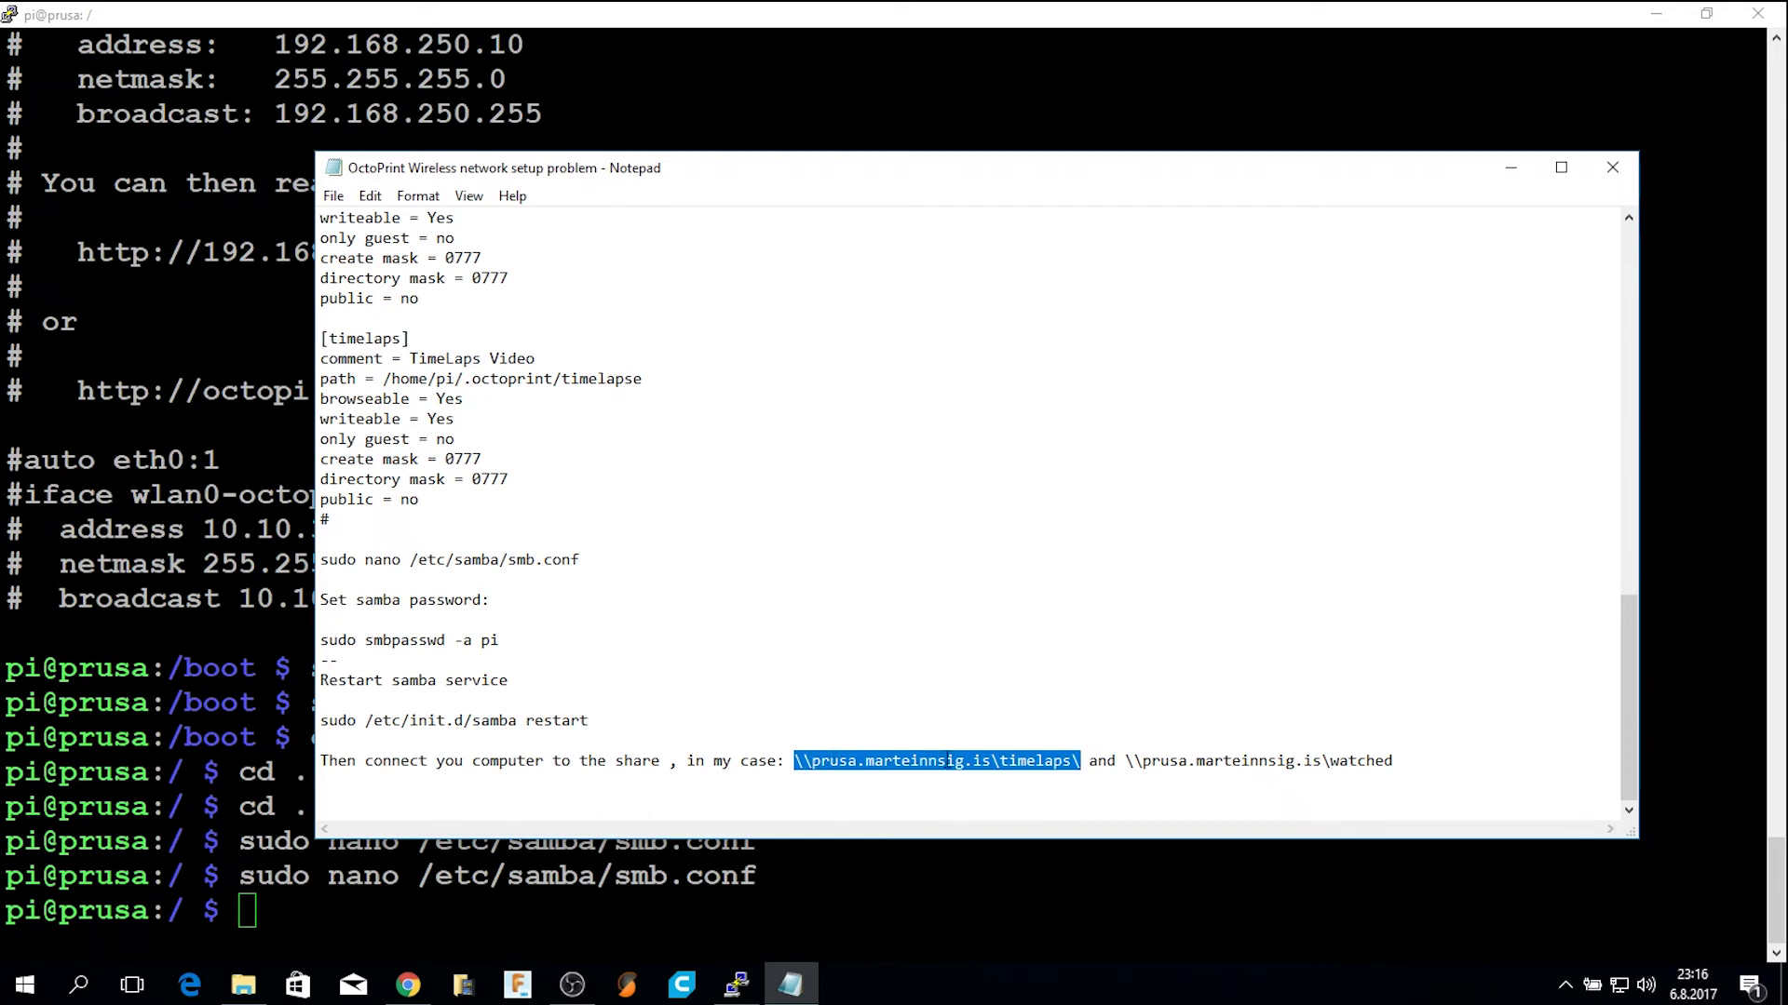
Open the timelaps share by appending \timelaps\ to the server address in Explorer.
left_click(243, 985)
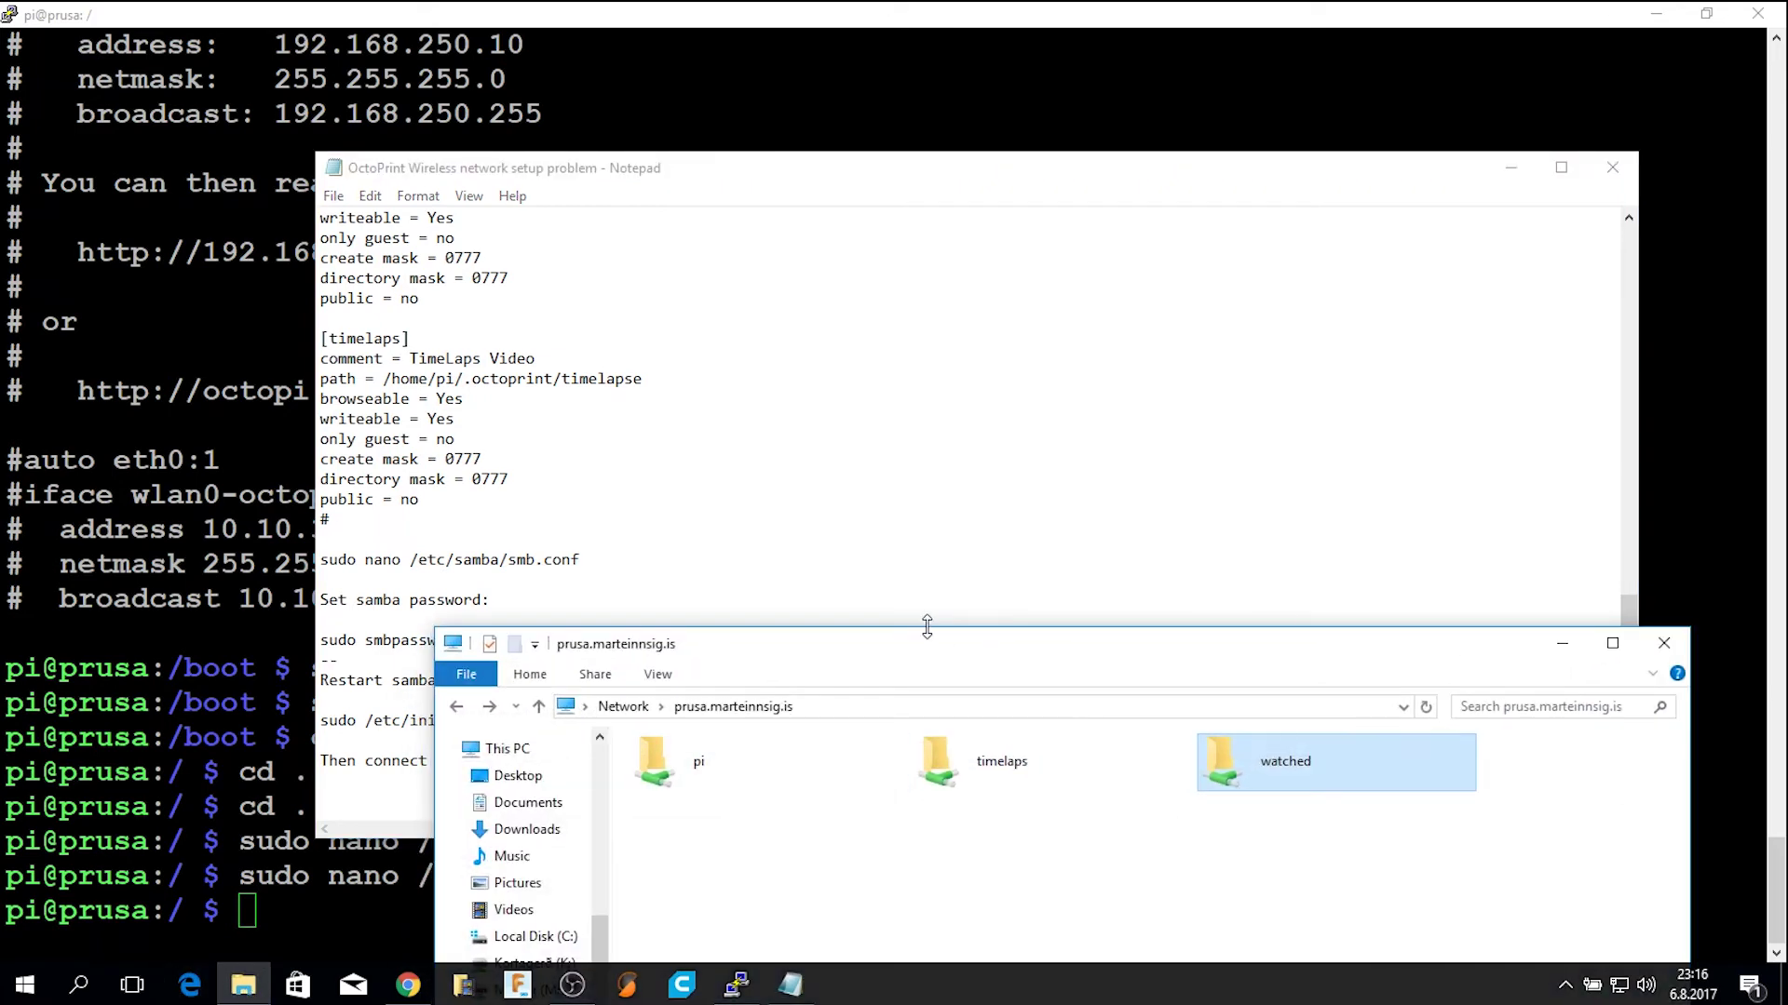
left_click_drag(920, 633, 844, 483)
left_click(816, 554)
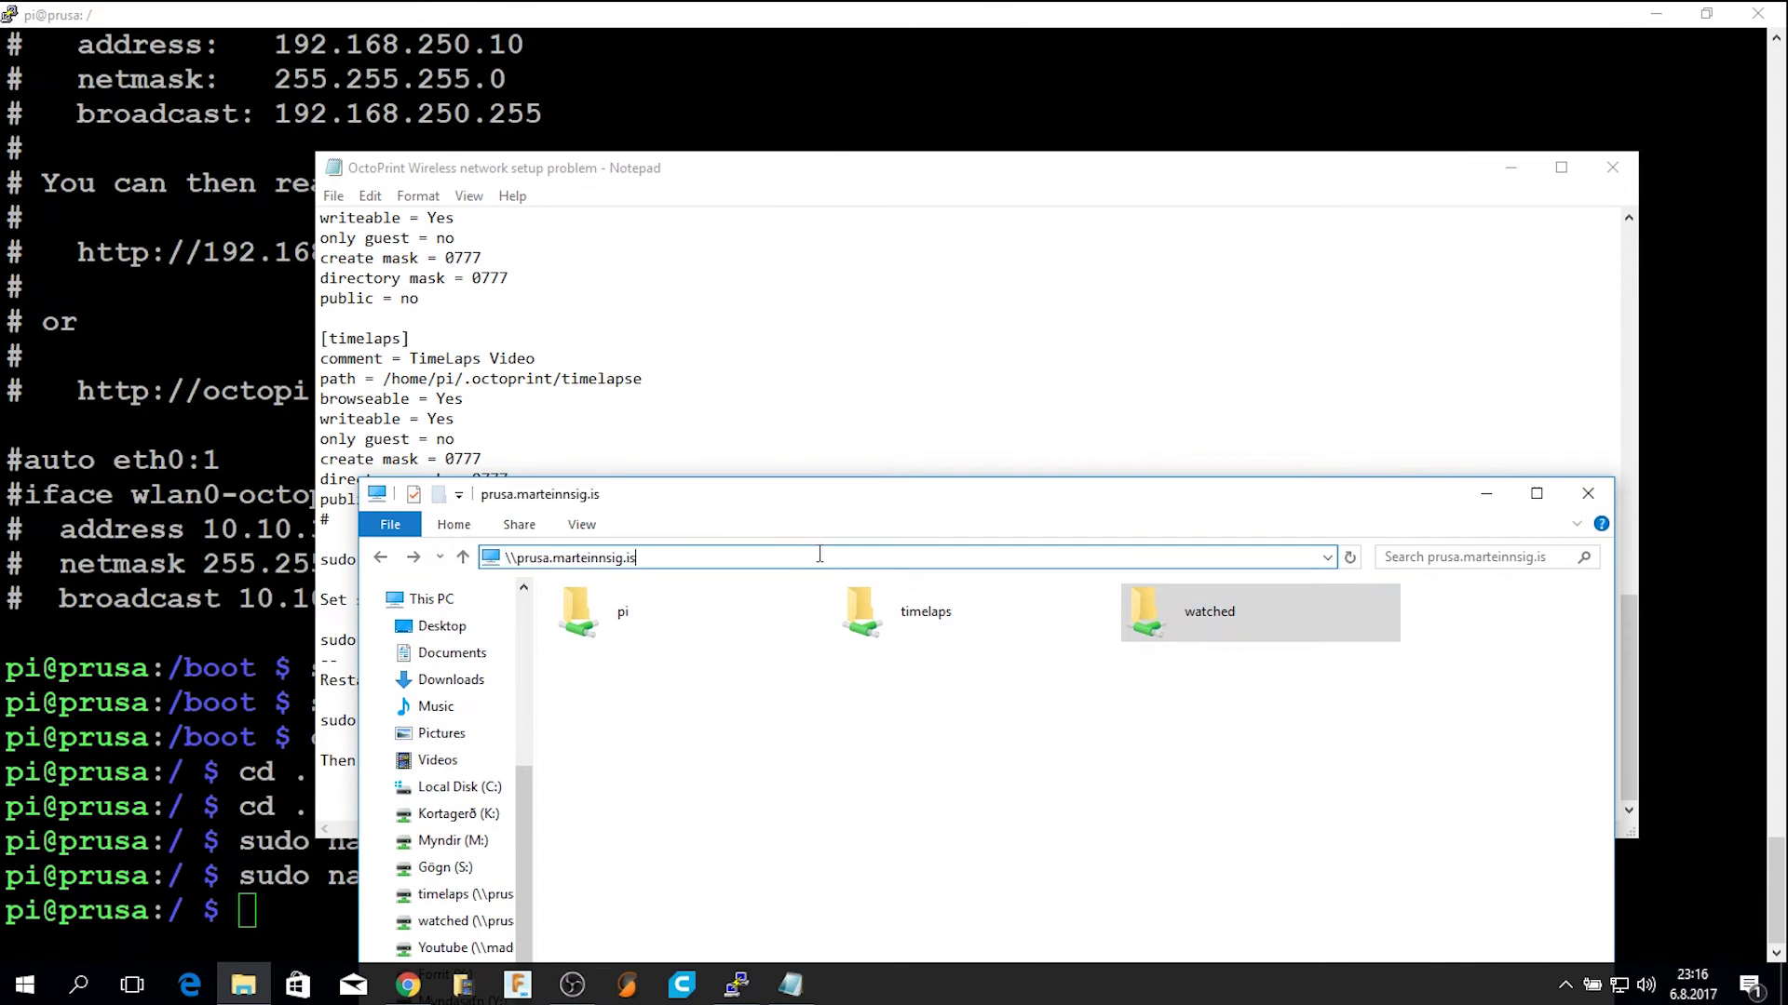
key("Escape")
left_click(818, 553)
key("End")
type("\\timelaps\\")
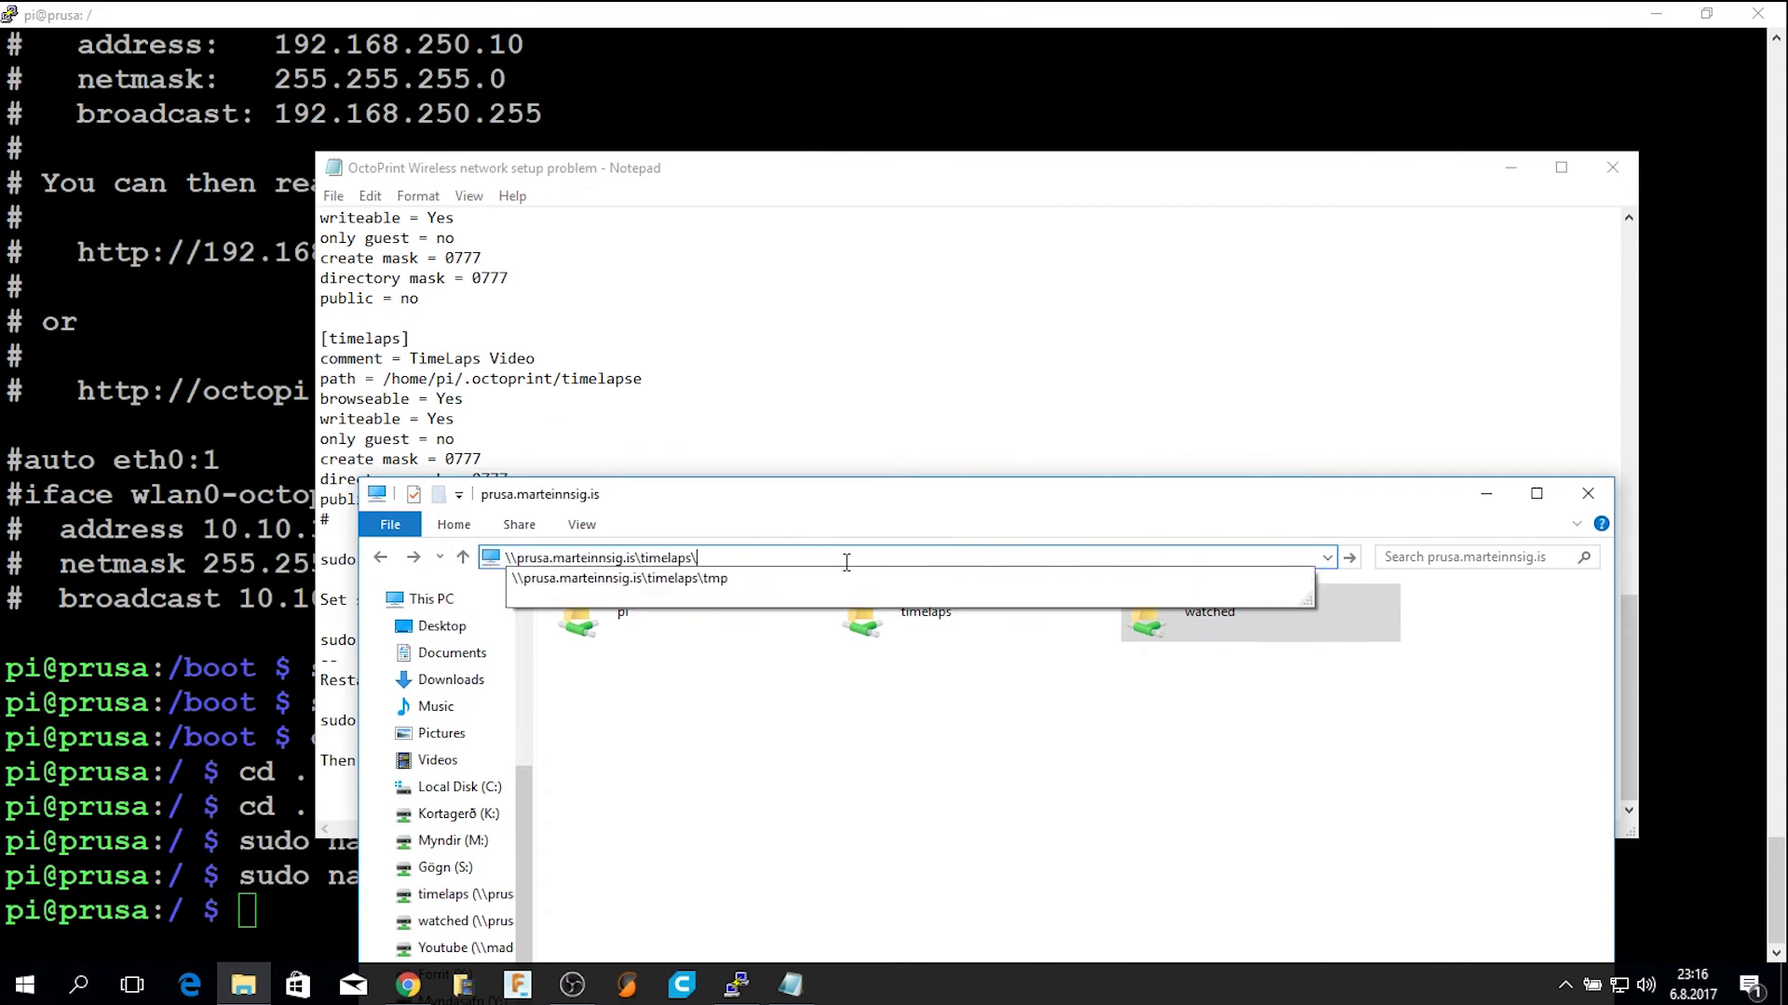
key("Return")
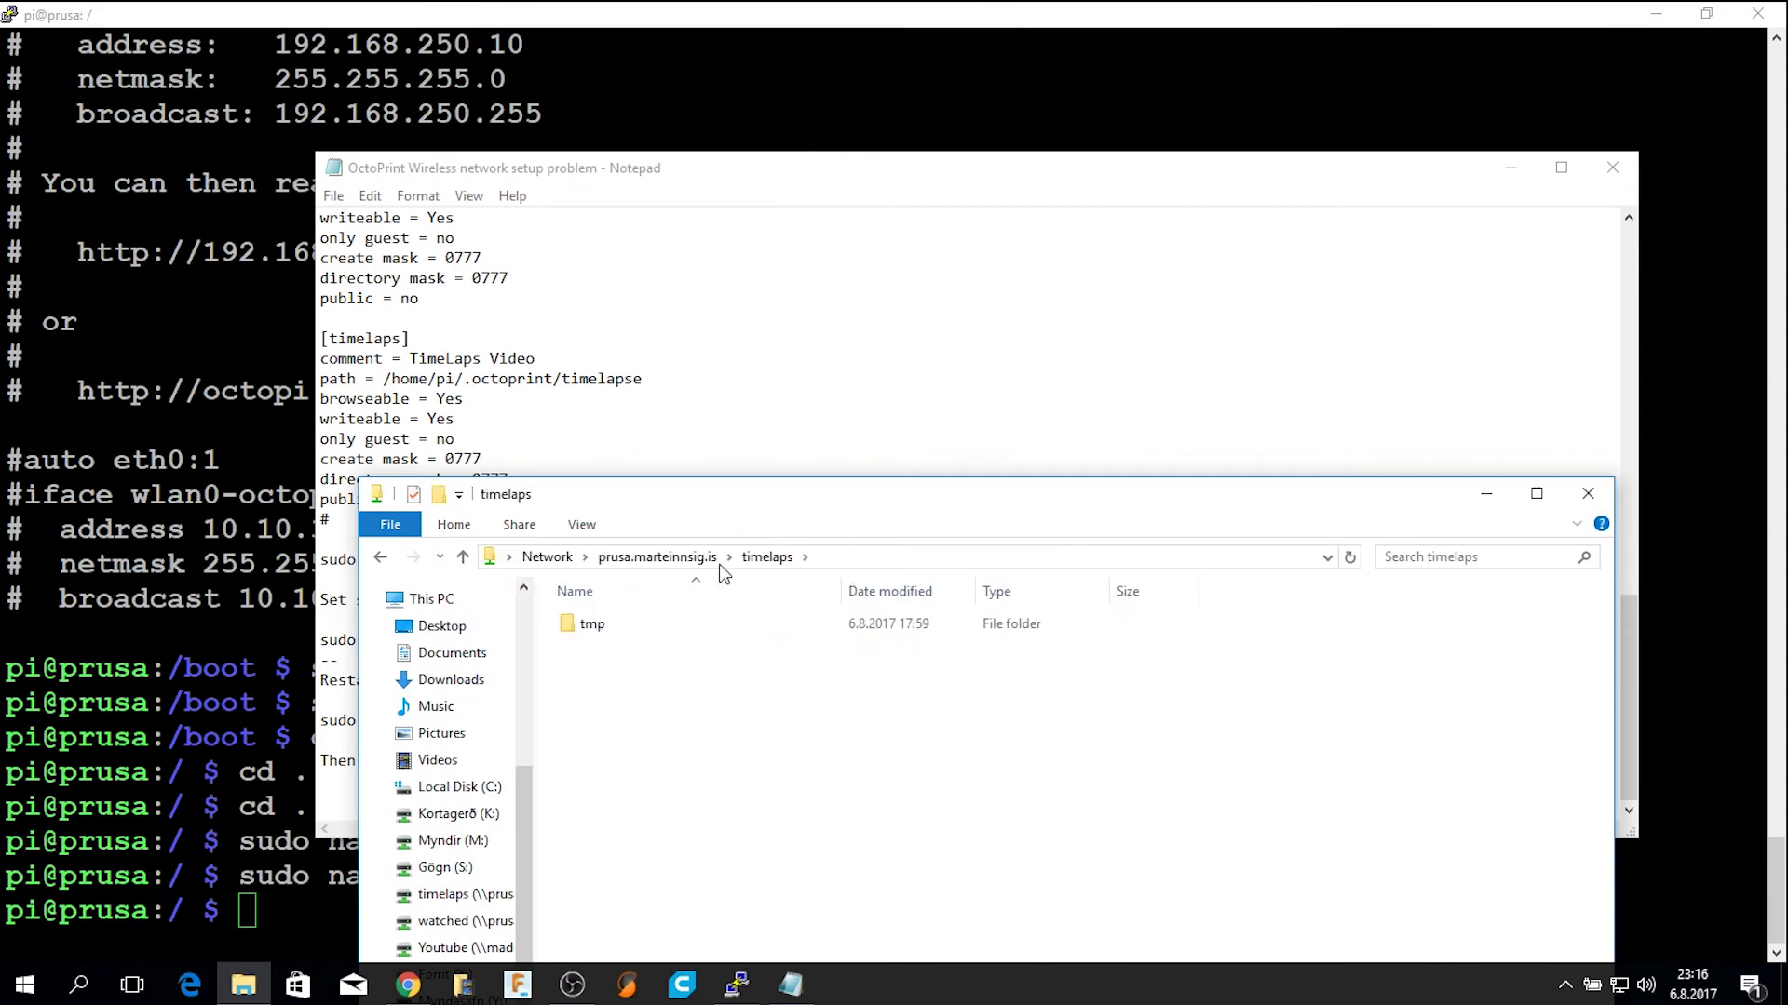
Browse the tmp folder's timelapse images, then return up to the prusa.marteinnsig.is share.
double_click(590, 630)
left_click_drag(857, 493, 870, 149)
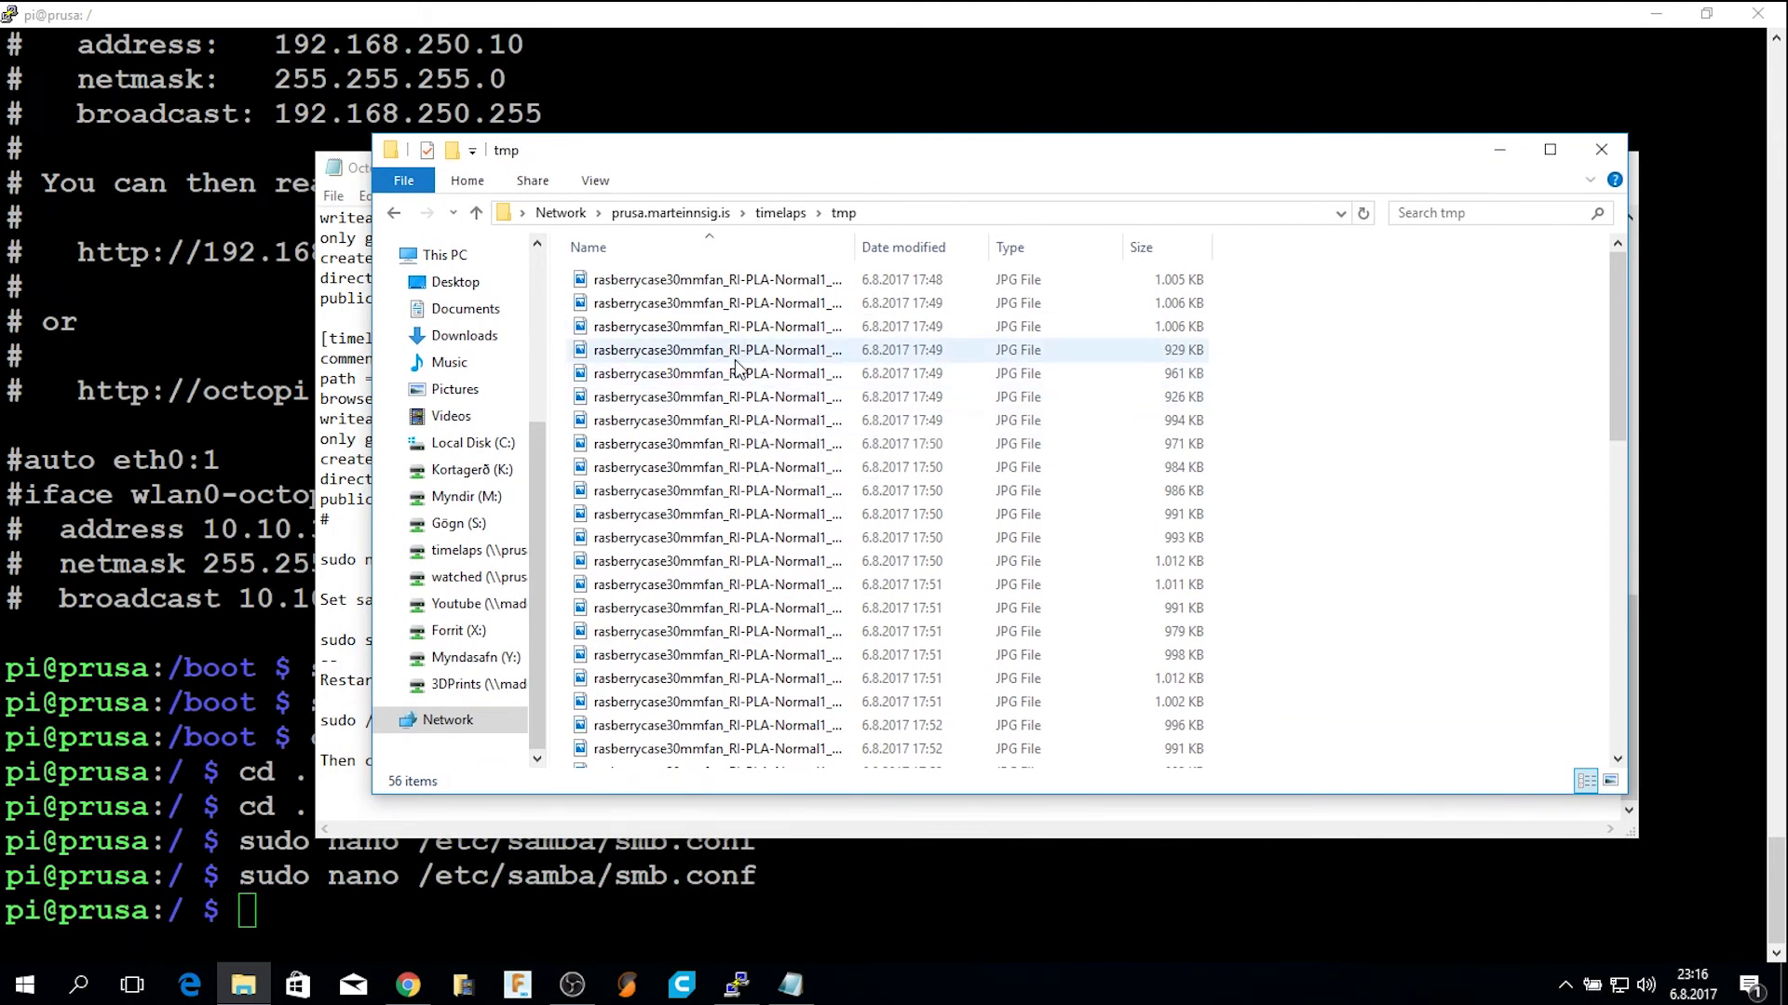
scroll(785, 503, "down", 7)
scroll(773, 522, "up", 7)
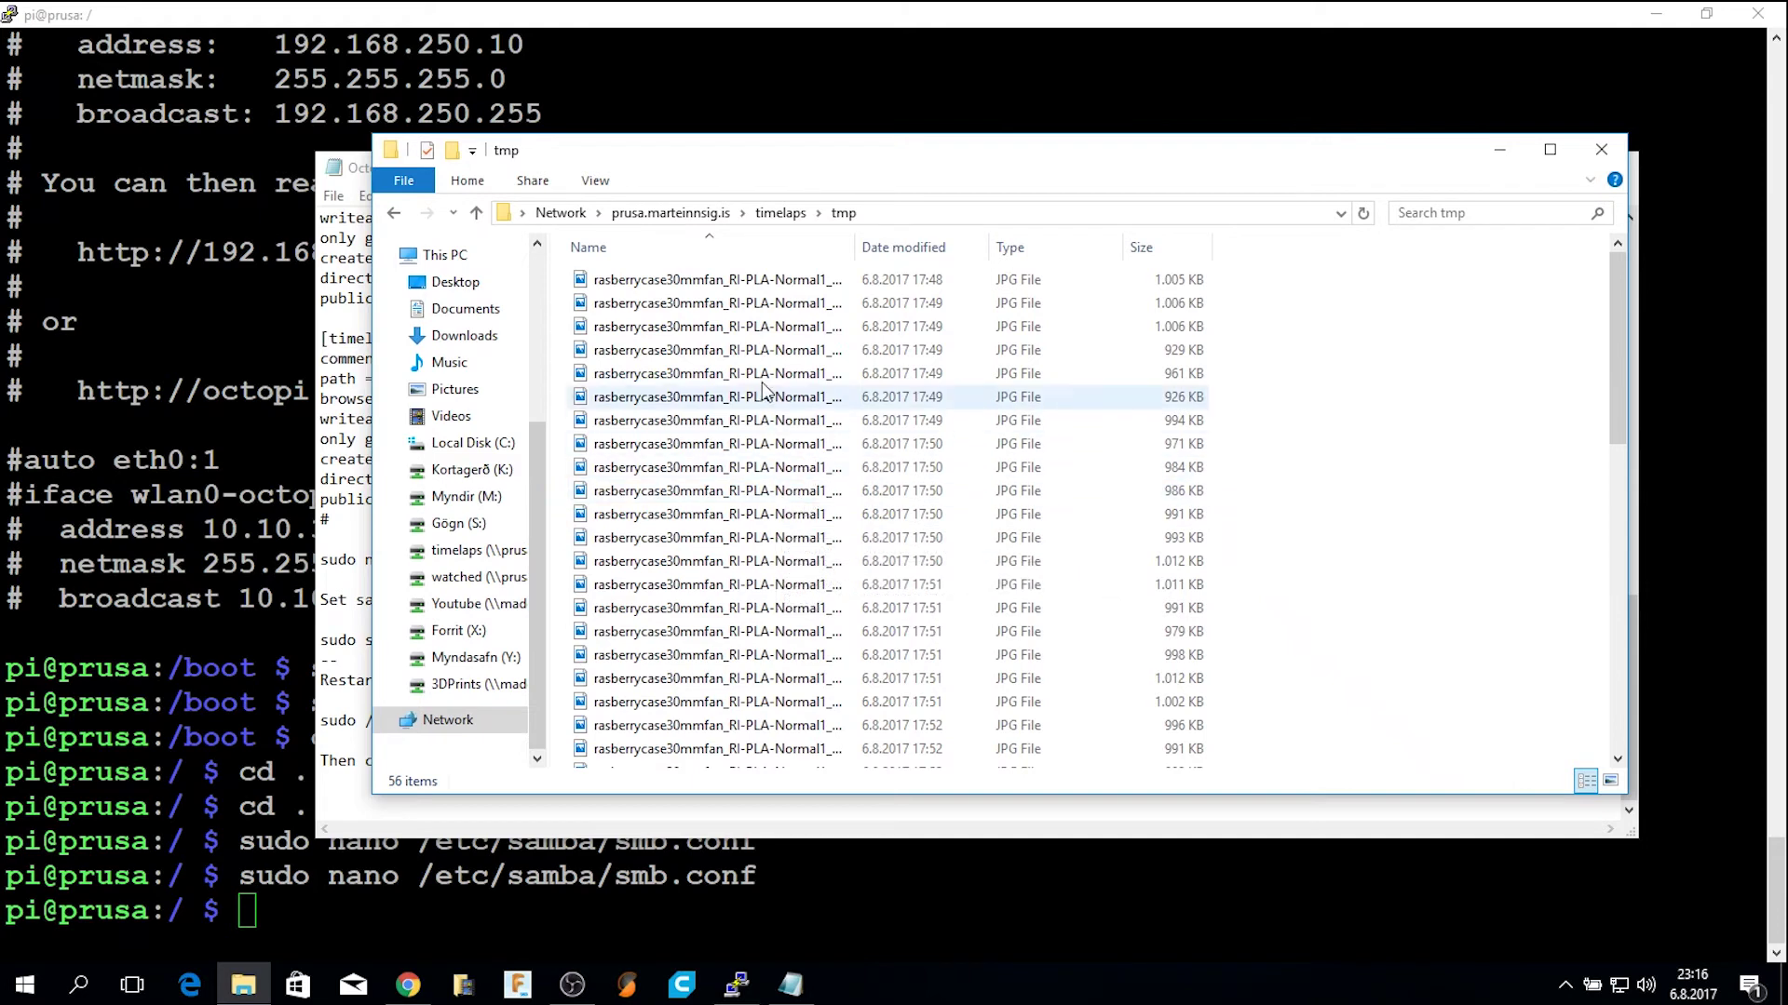
scroll(791, 372, "down", 7)
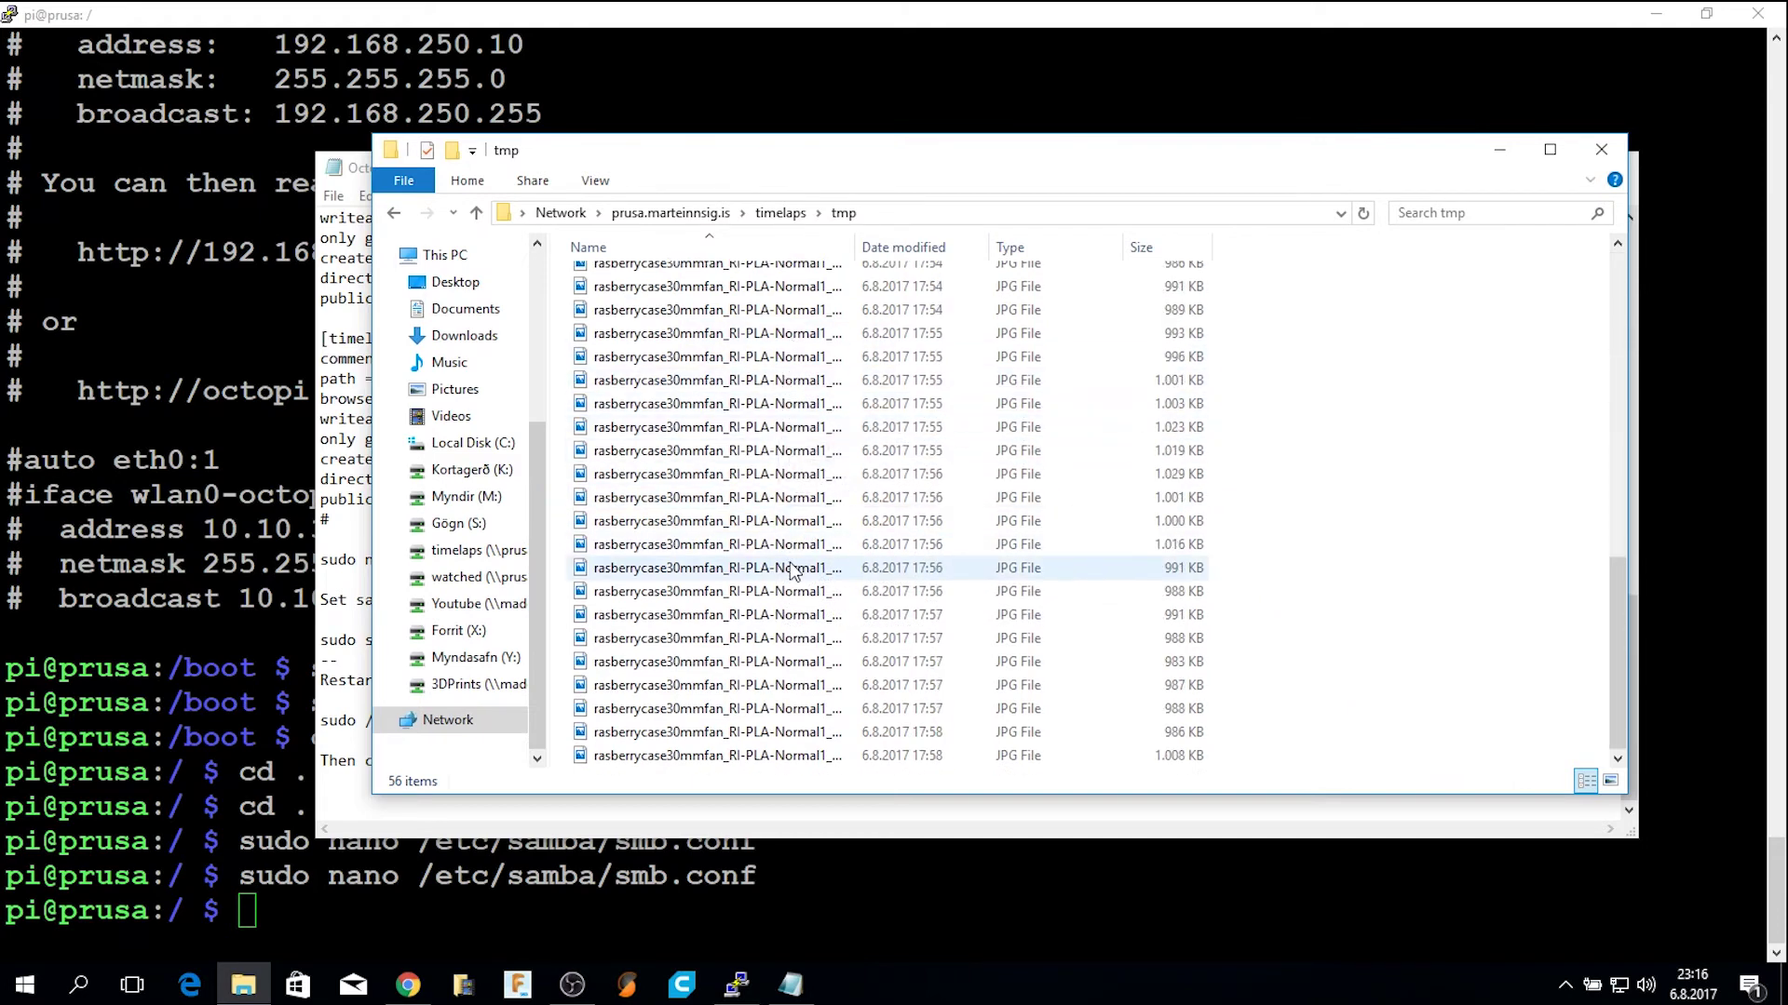
scroll(779, 693, "down", 4)
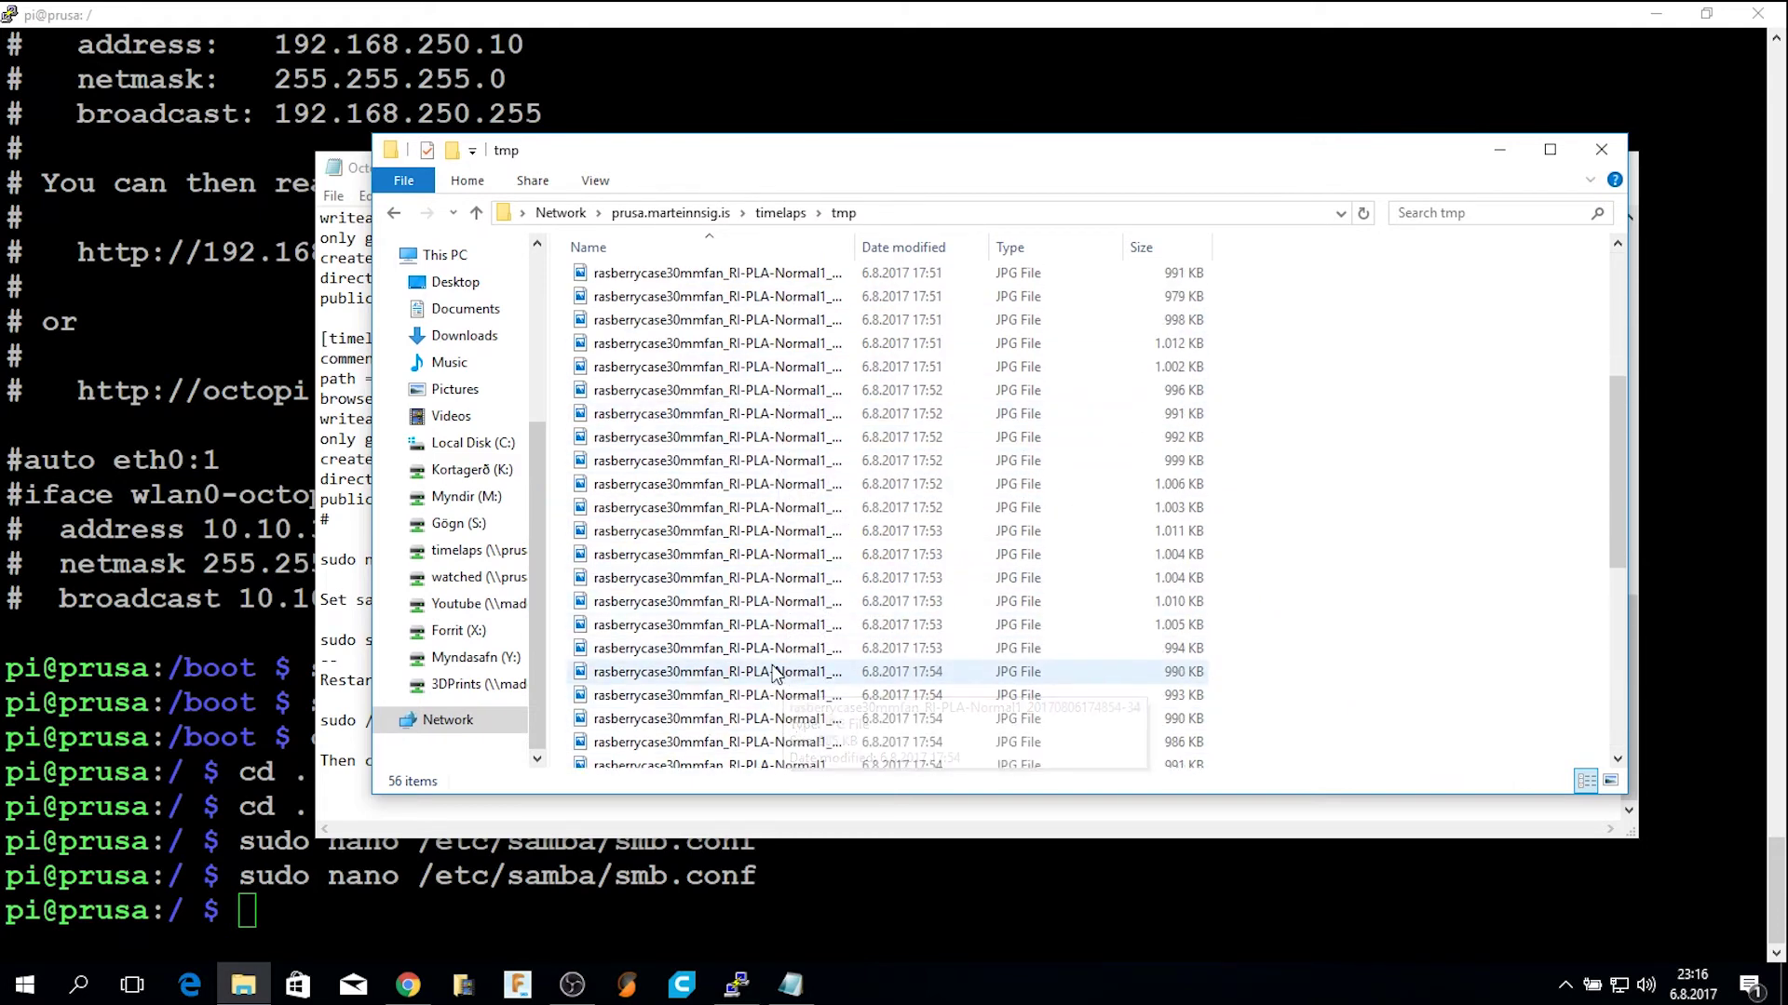
key("alt+Left")
left_click(724, 400)
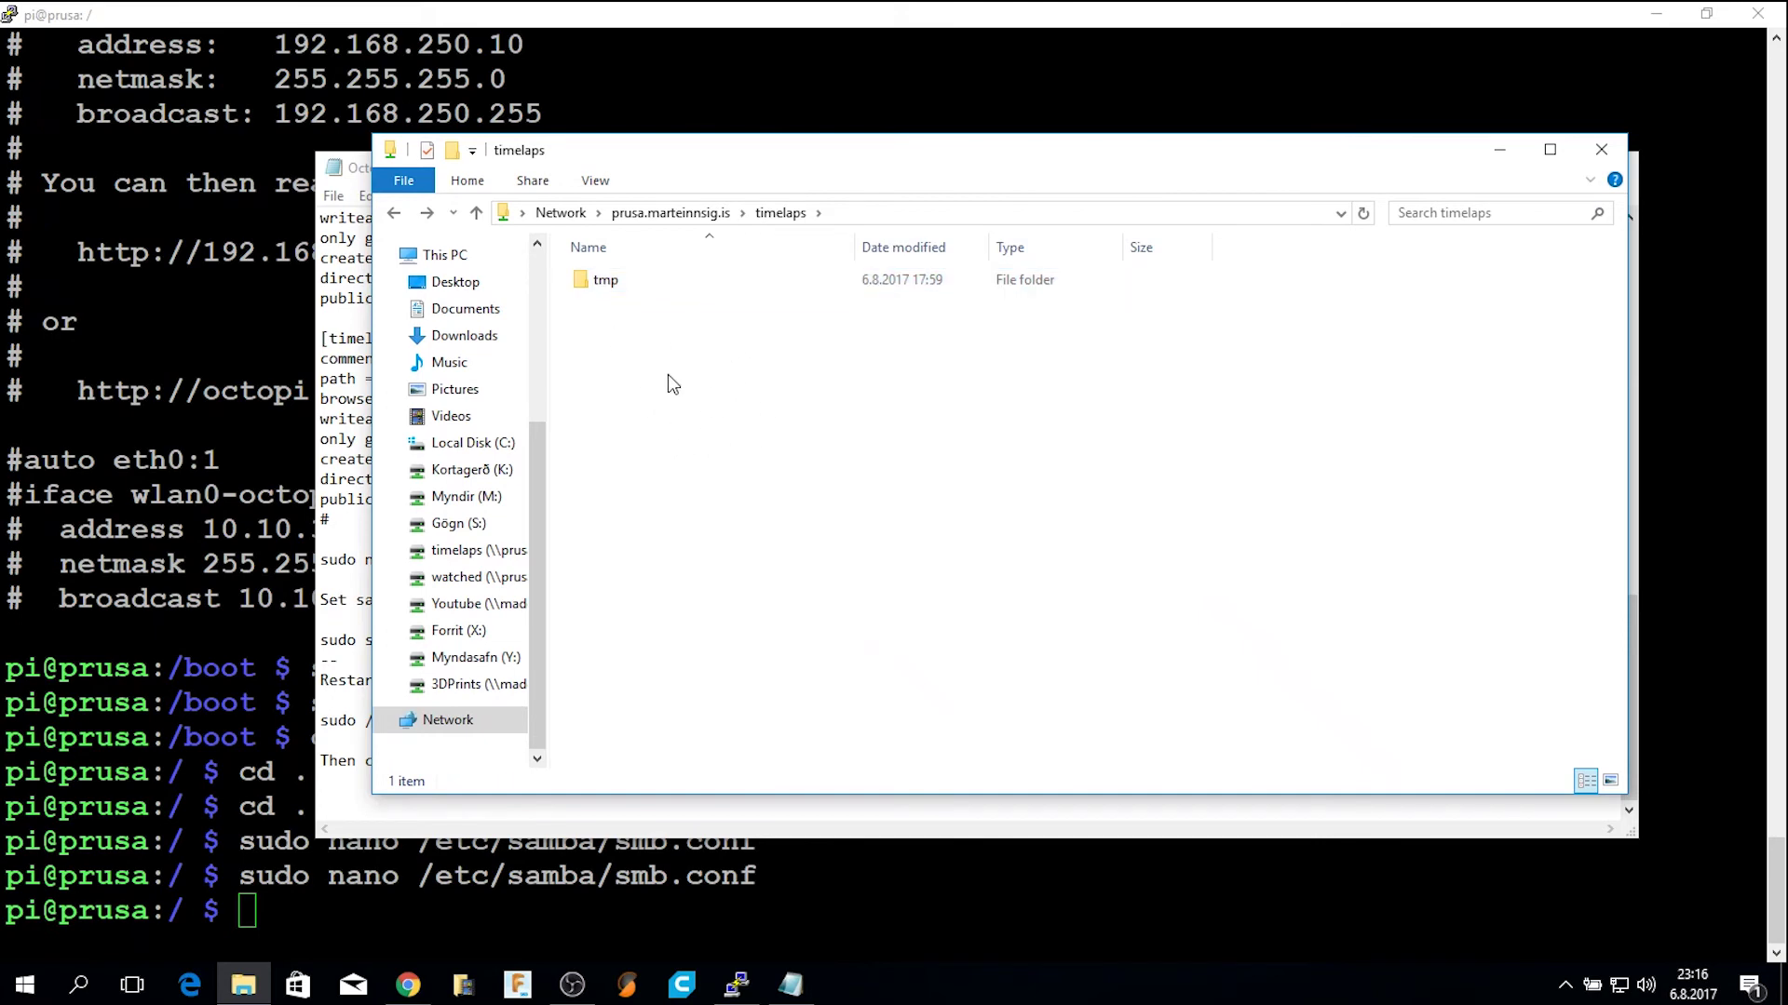
left_click(667, 212)
Open the watched share in File Explorer.
double_click(1197, 276)
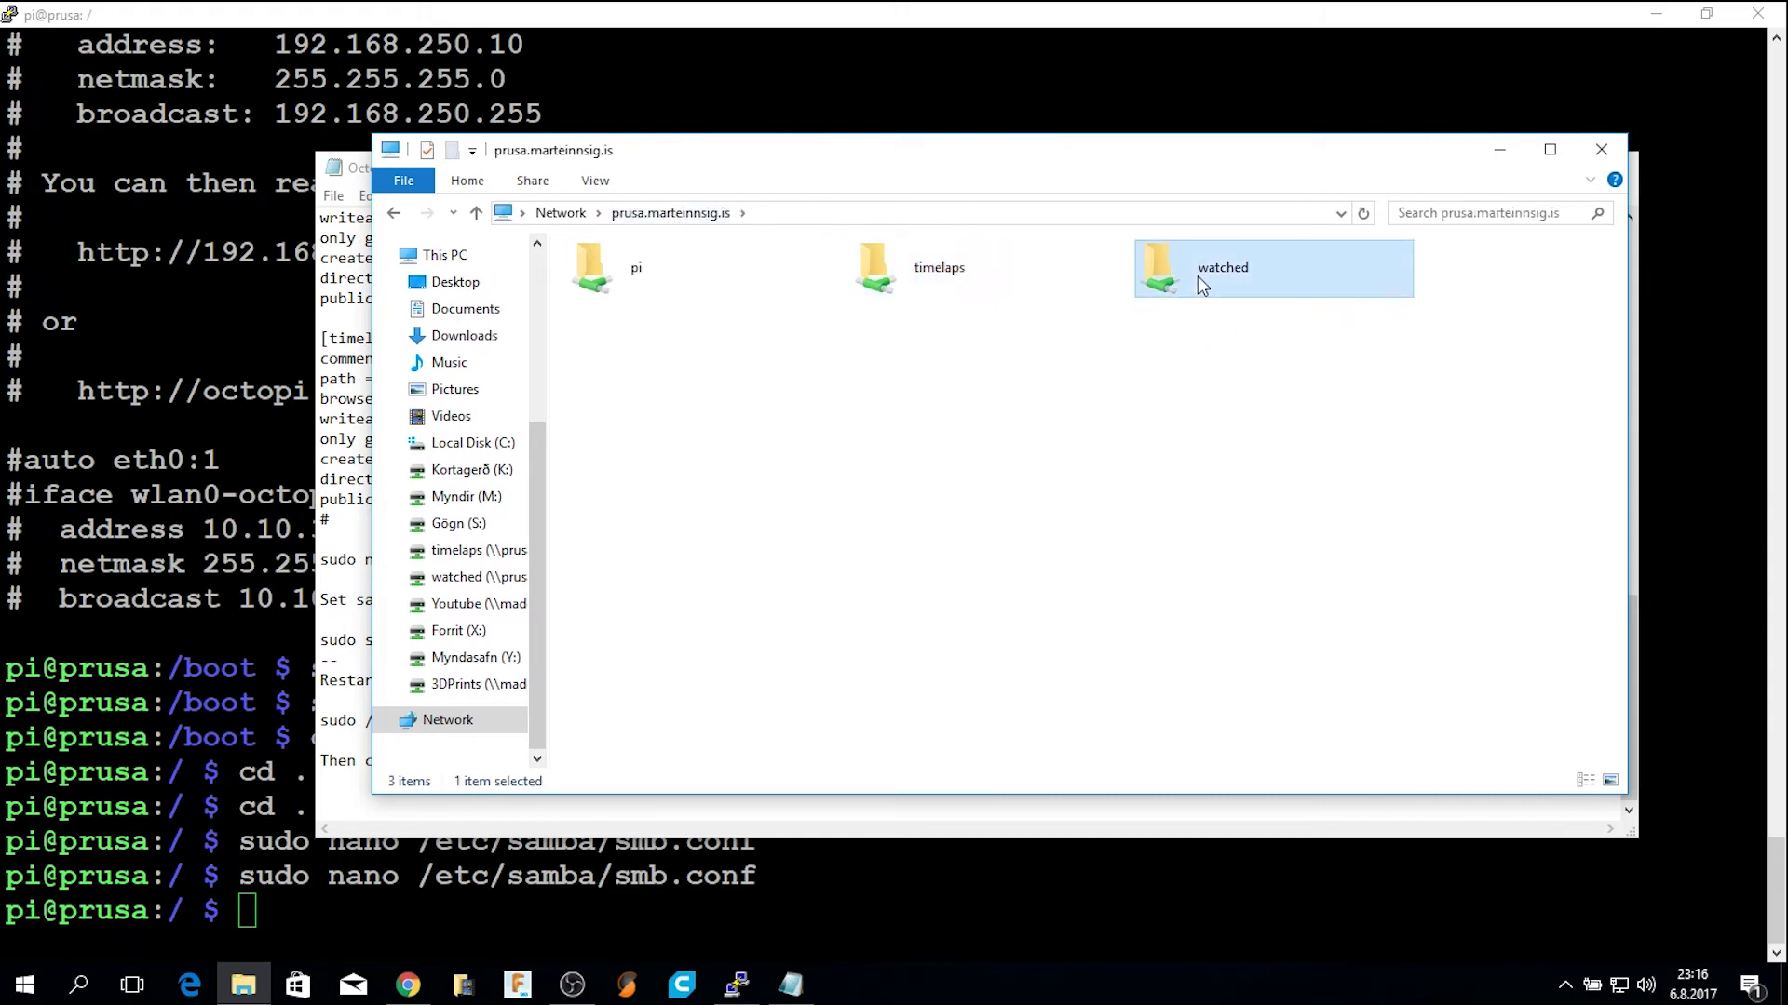
left_click_drag(850, 166, 909, 143)
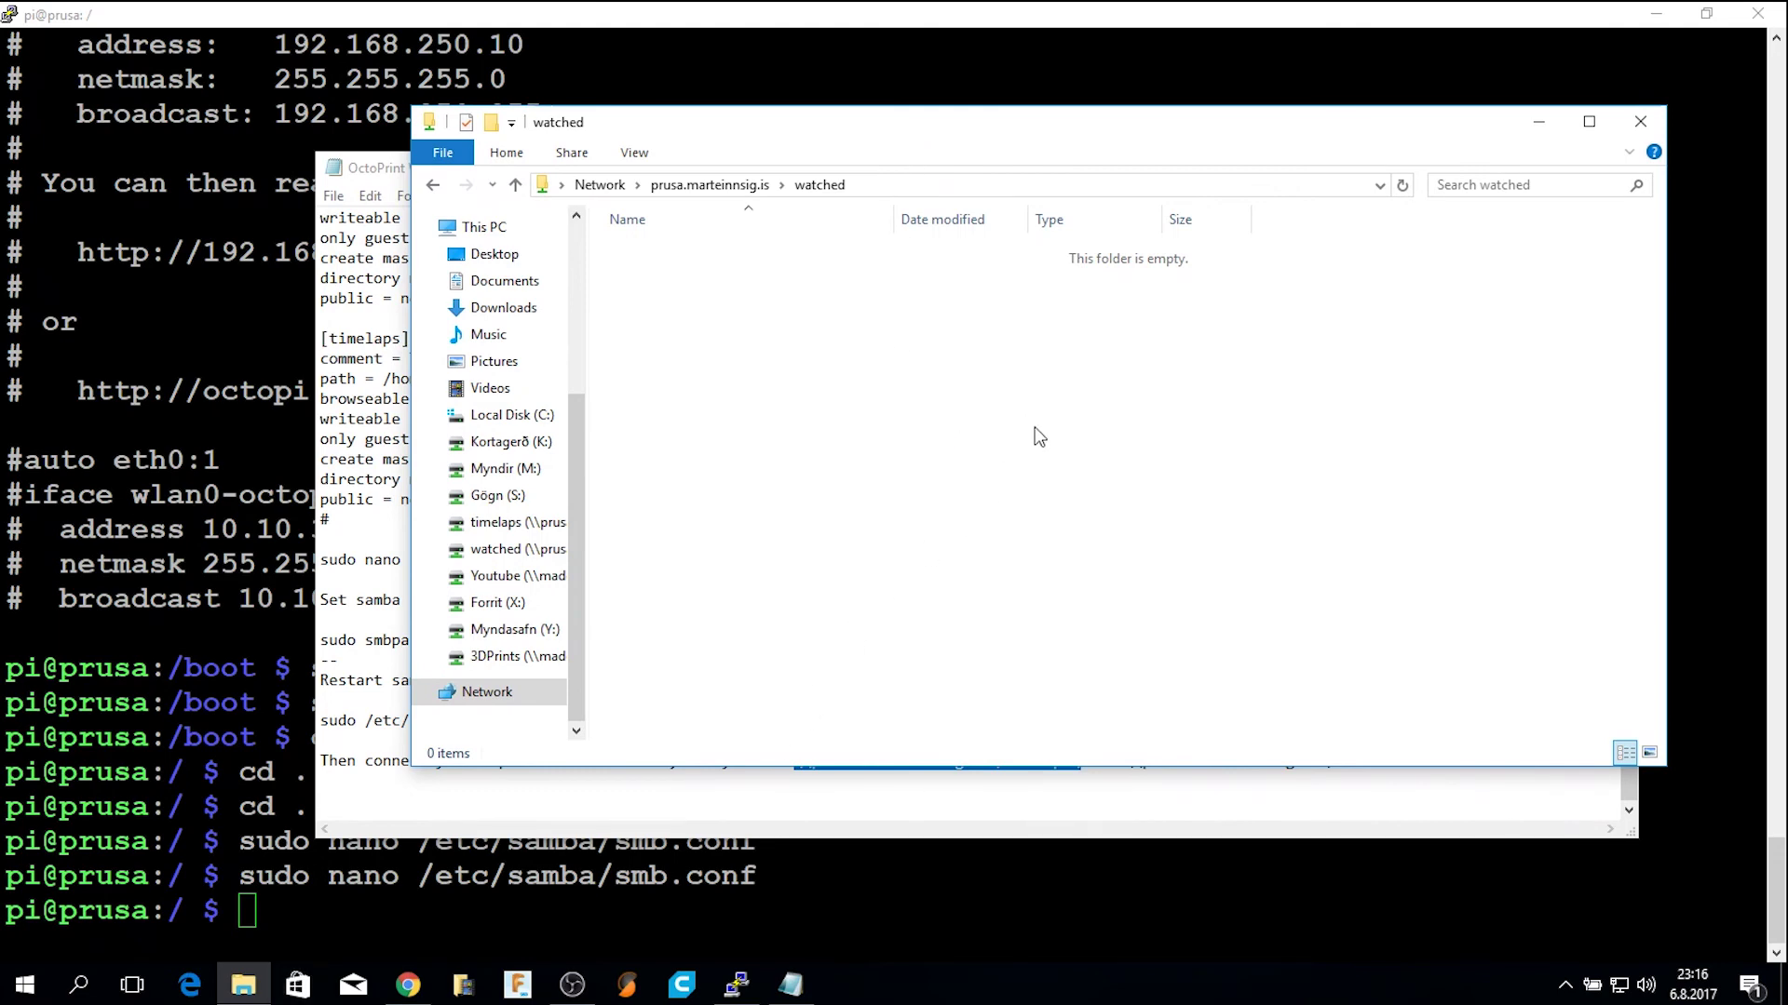
left_click(240, 980)
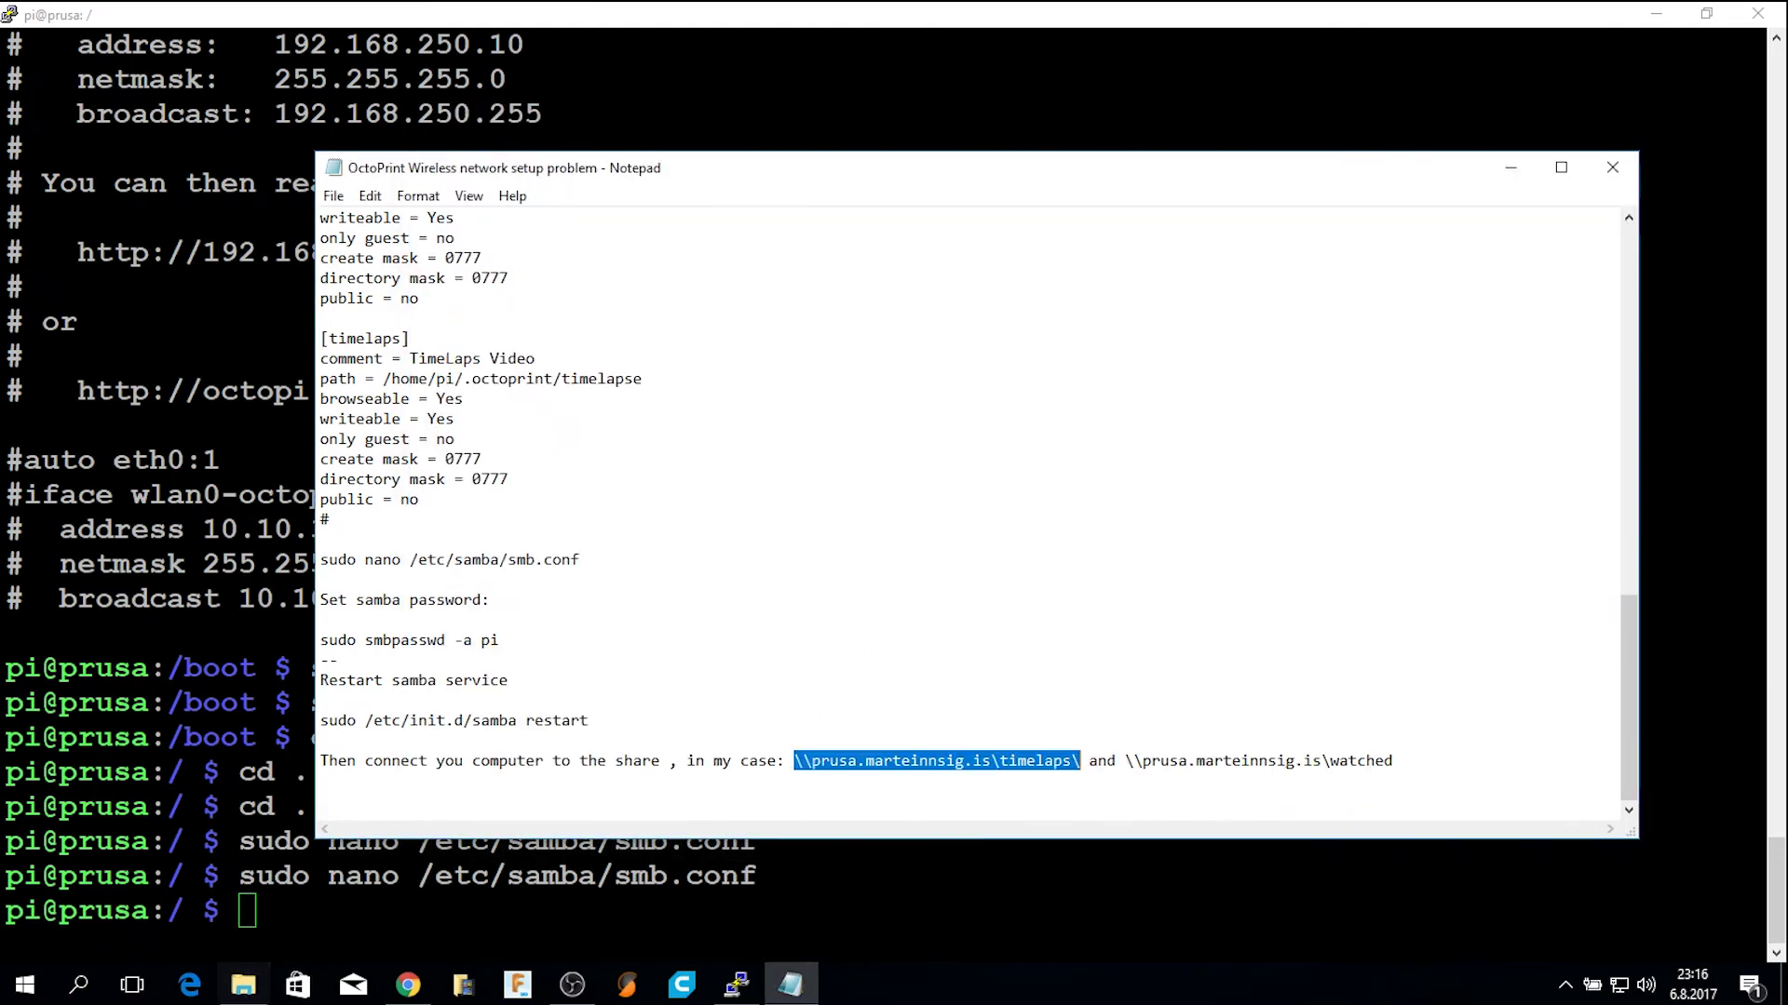
left_click(246, 992)
Open a second Explorer window at the gcodes folder on the 3DPrints drive.
right_click(245, 993)
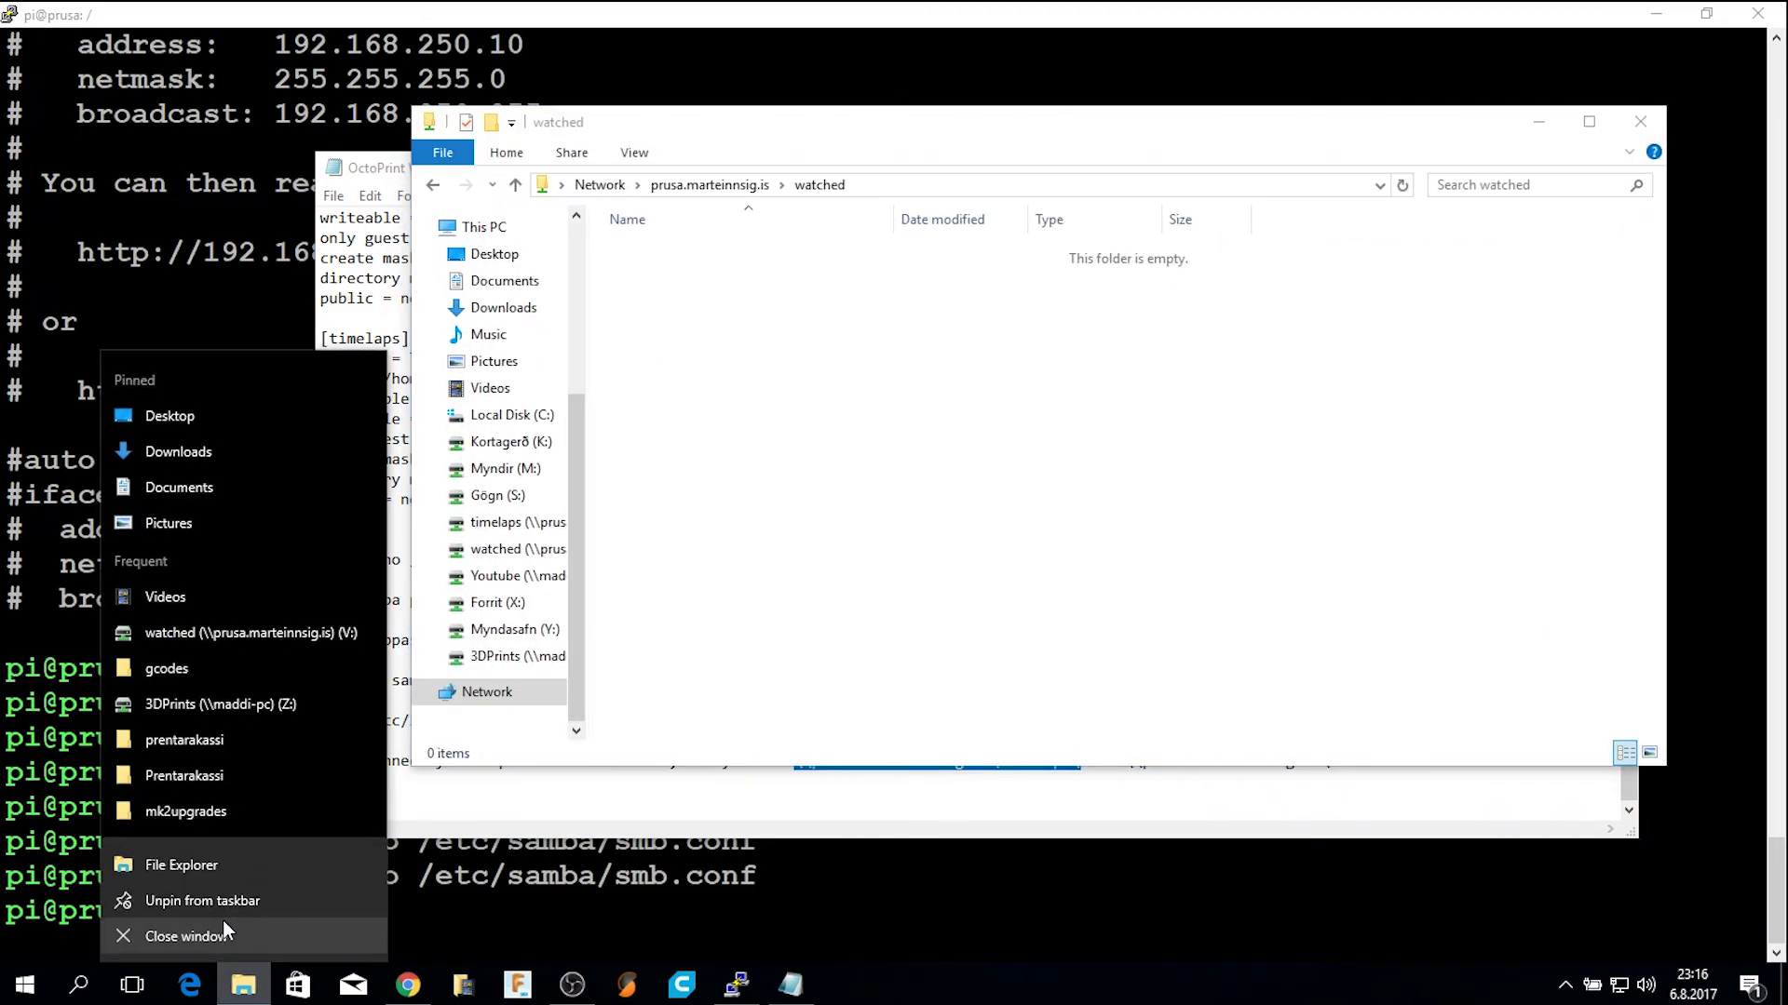
left_click(180, 864)
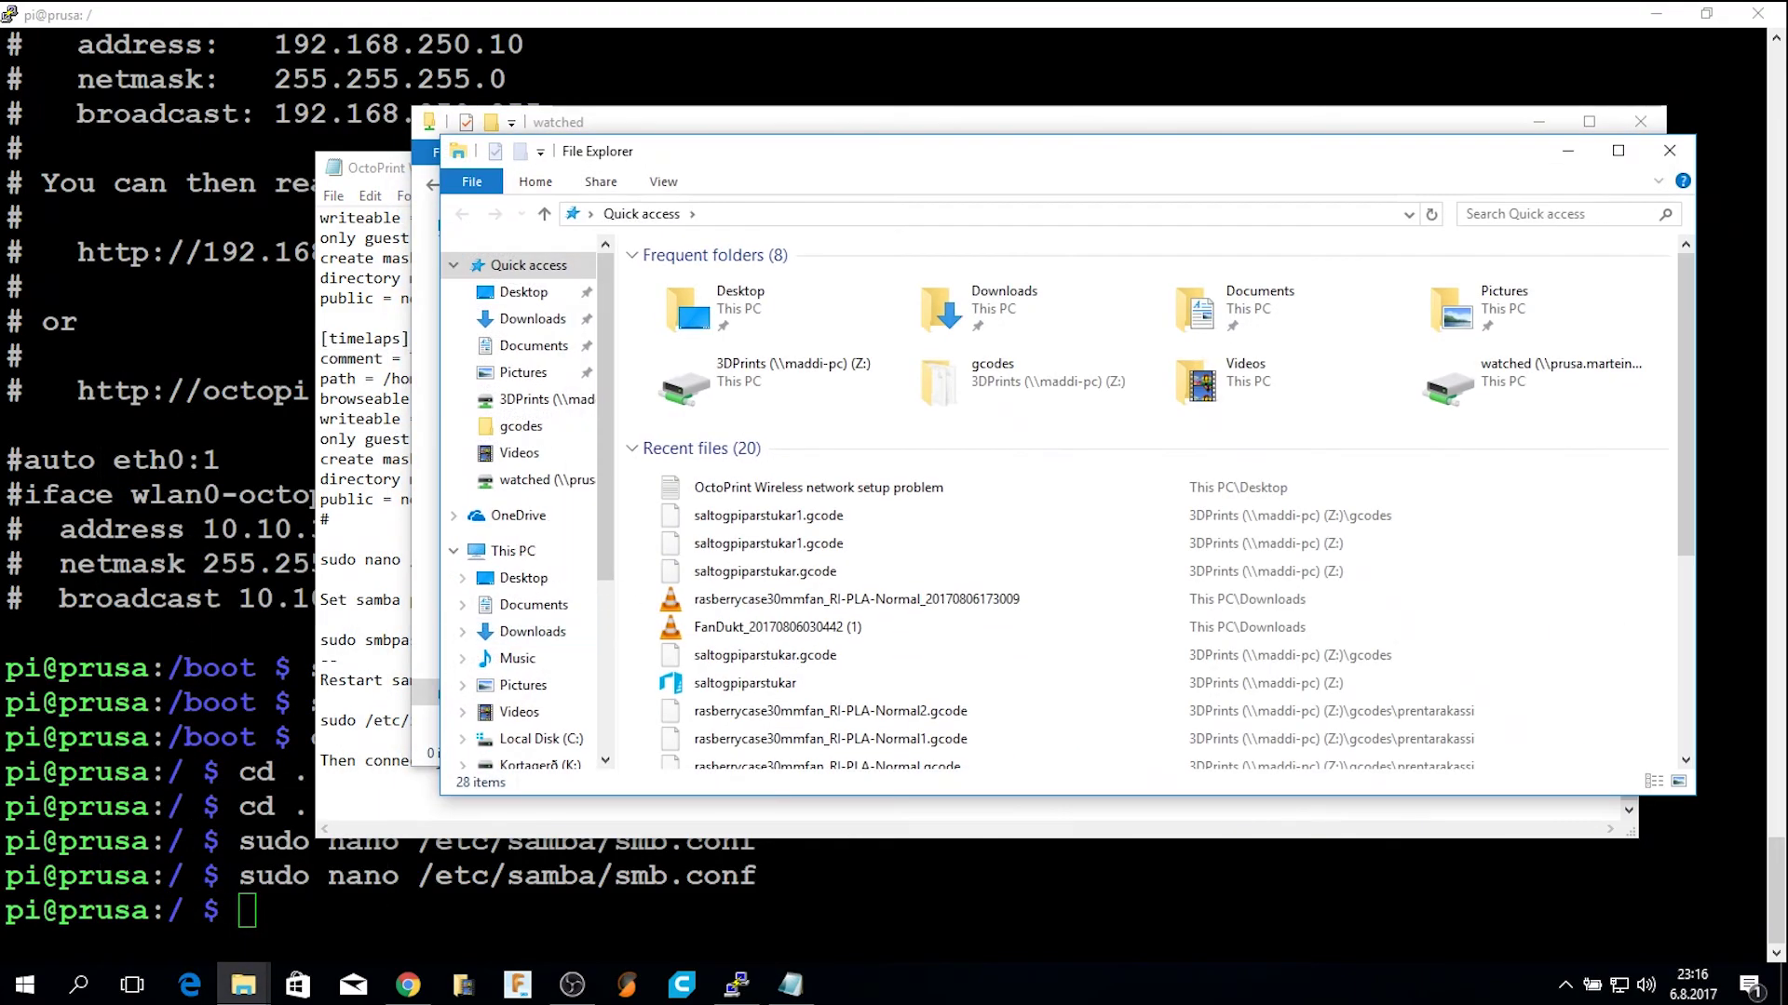
left_click_drag(878, 156, 540, 302)
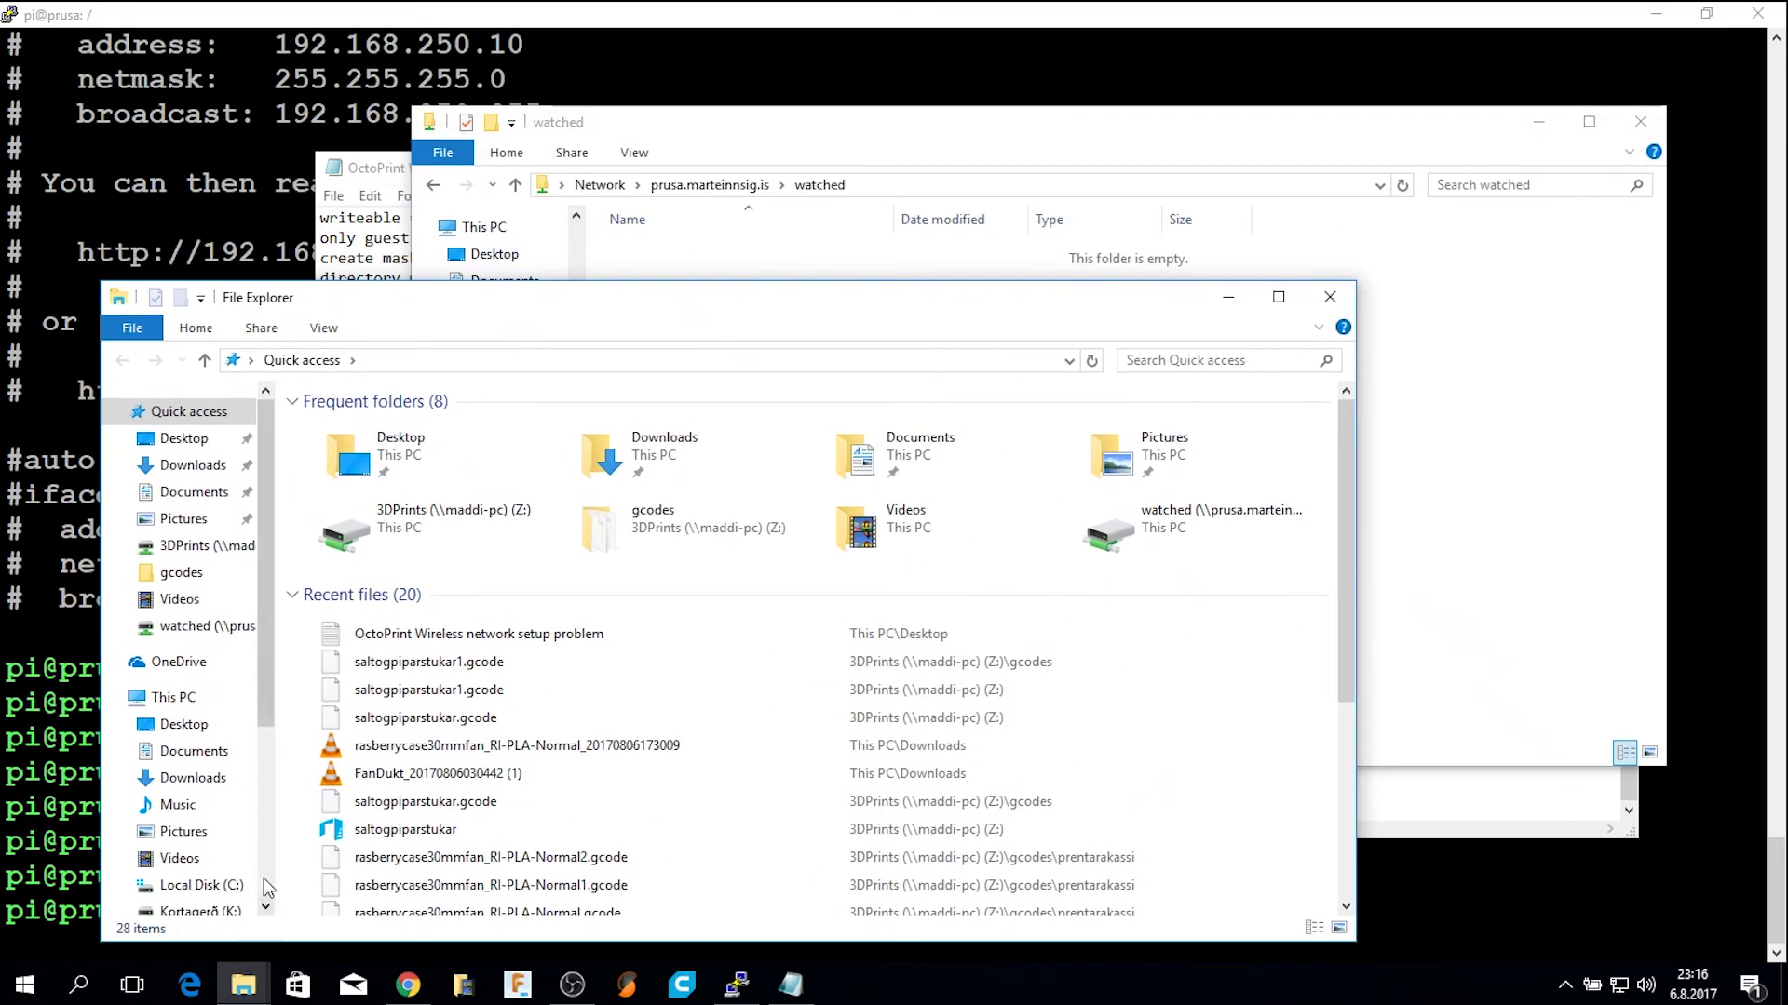
scroll(202, 800, "down", 4)
left_click(200, 830)
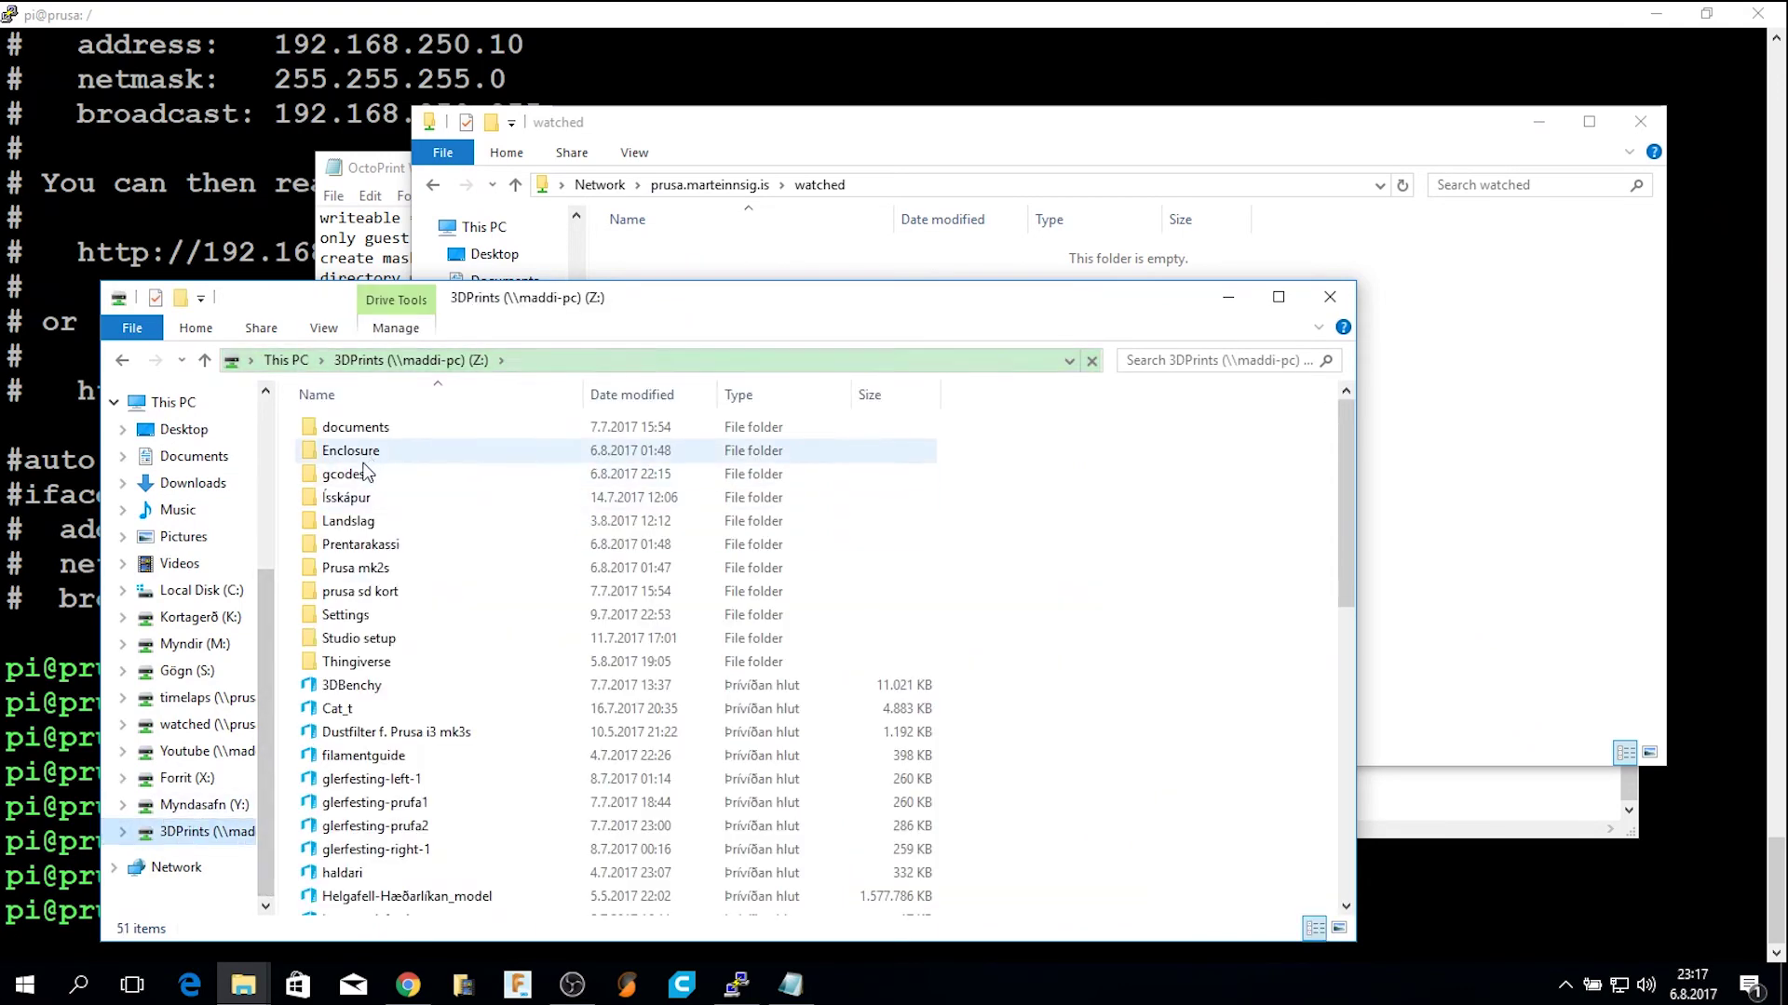
double_click(365, 475)
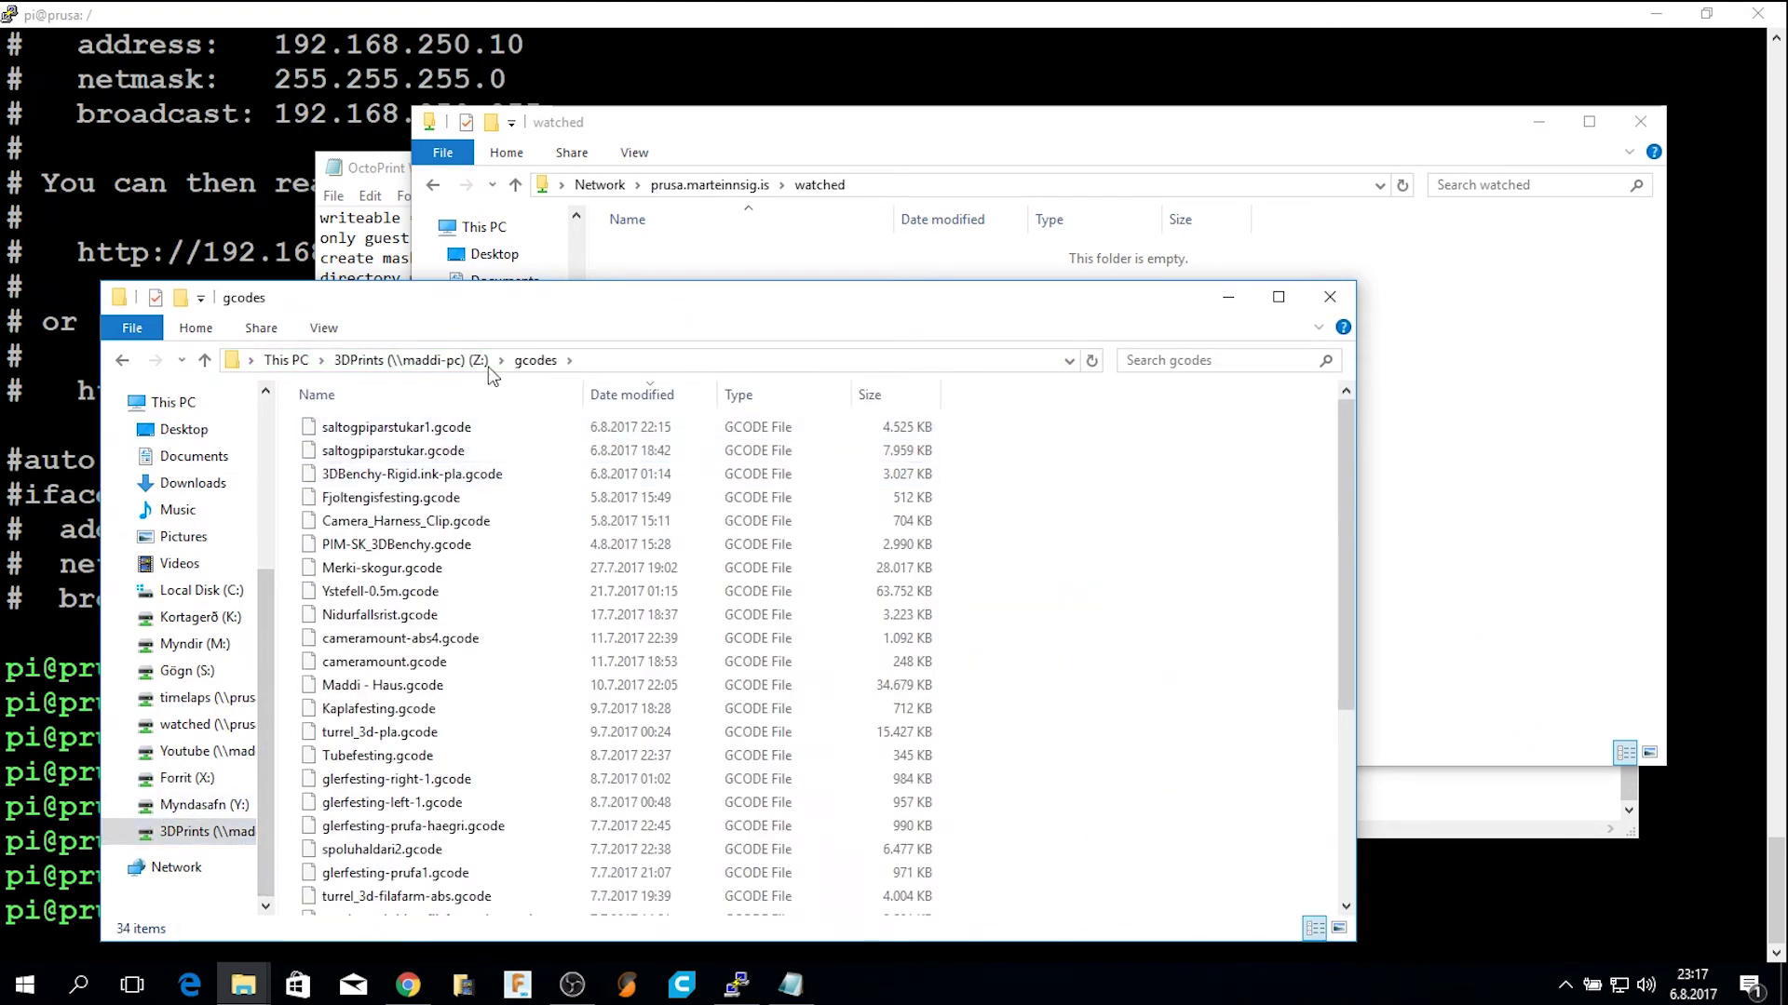
left_click_drag(568, 313, 545, 290)
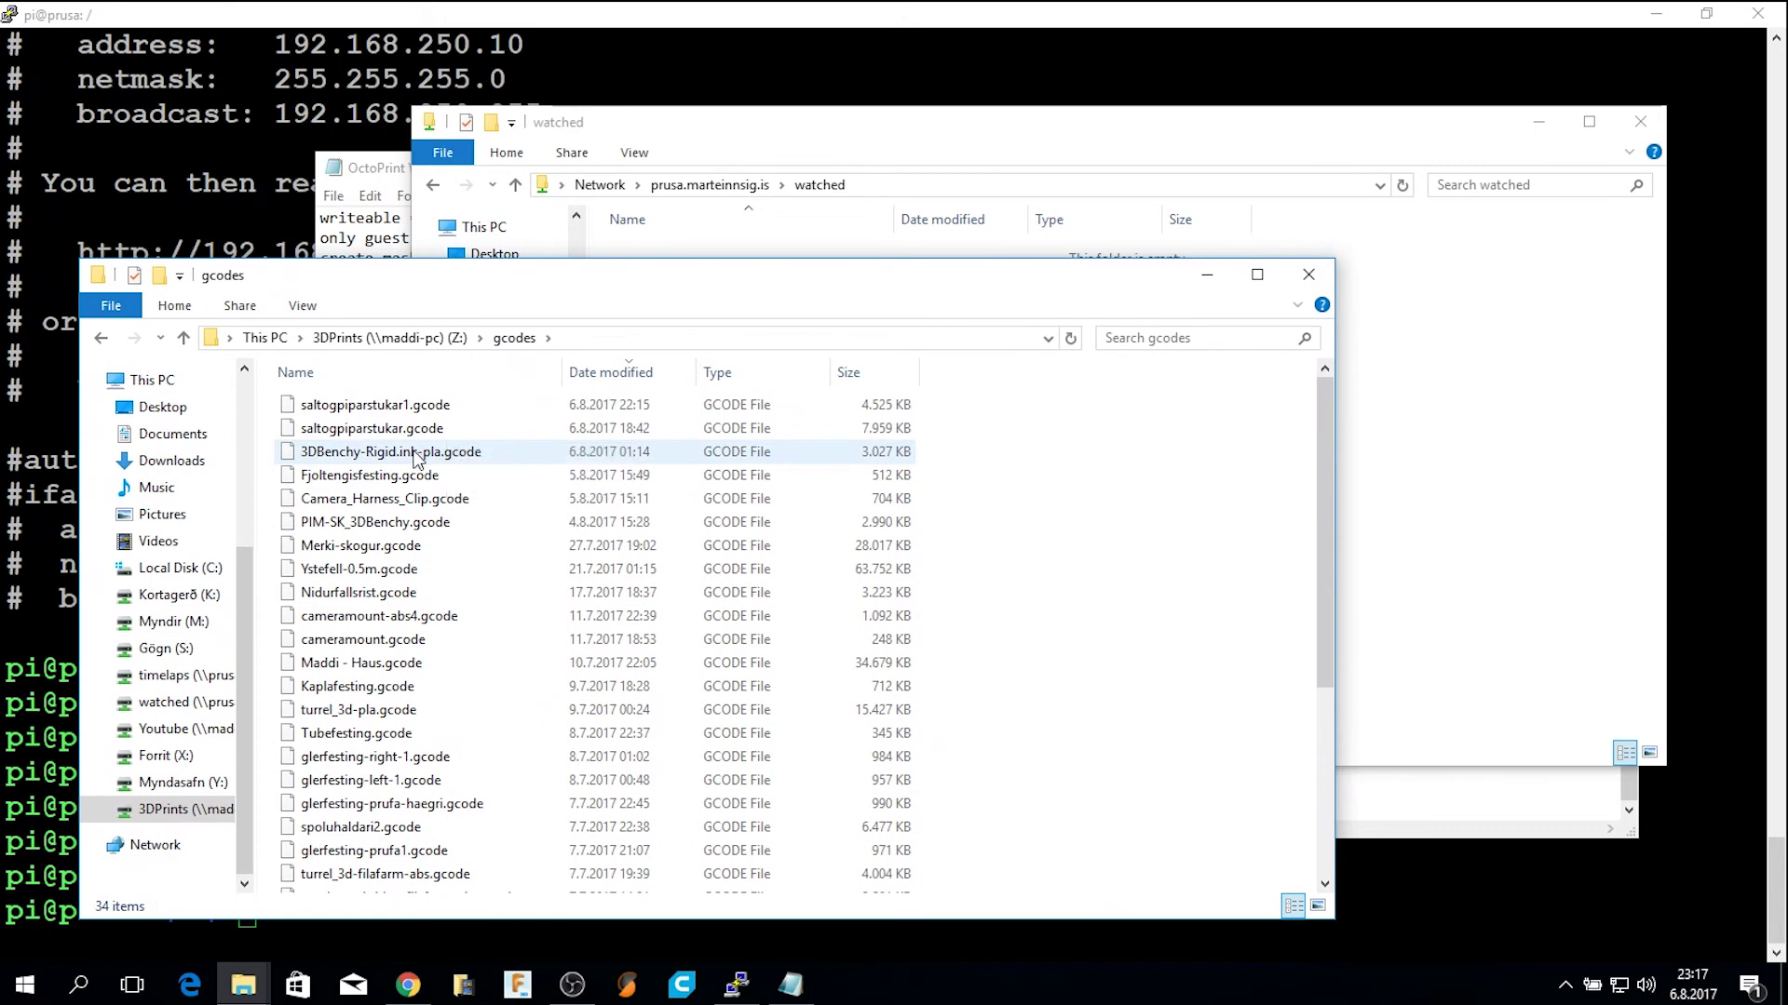
Drag 3DBenchy-Rigid.ink-pla.gcode into watched and refresh until the folder shows empty.
left_click_drag(419, 456, 1501, 473)
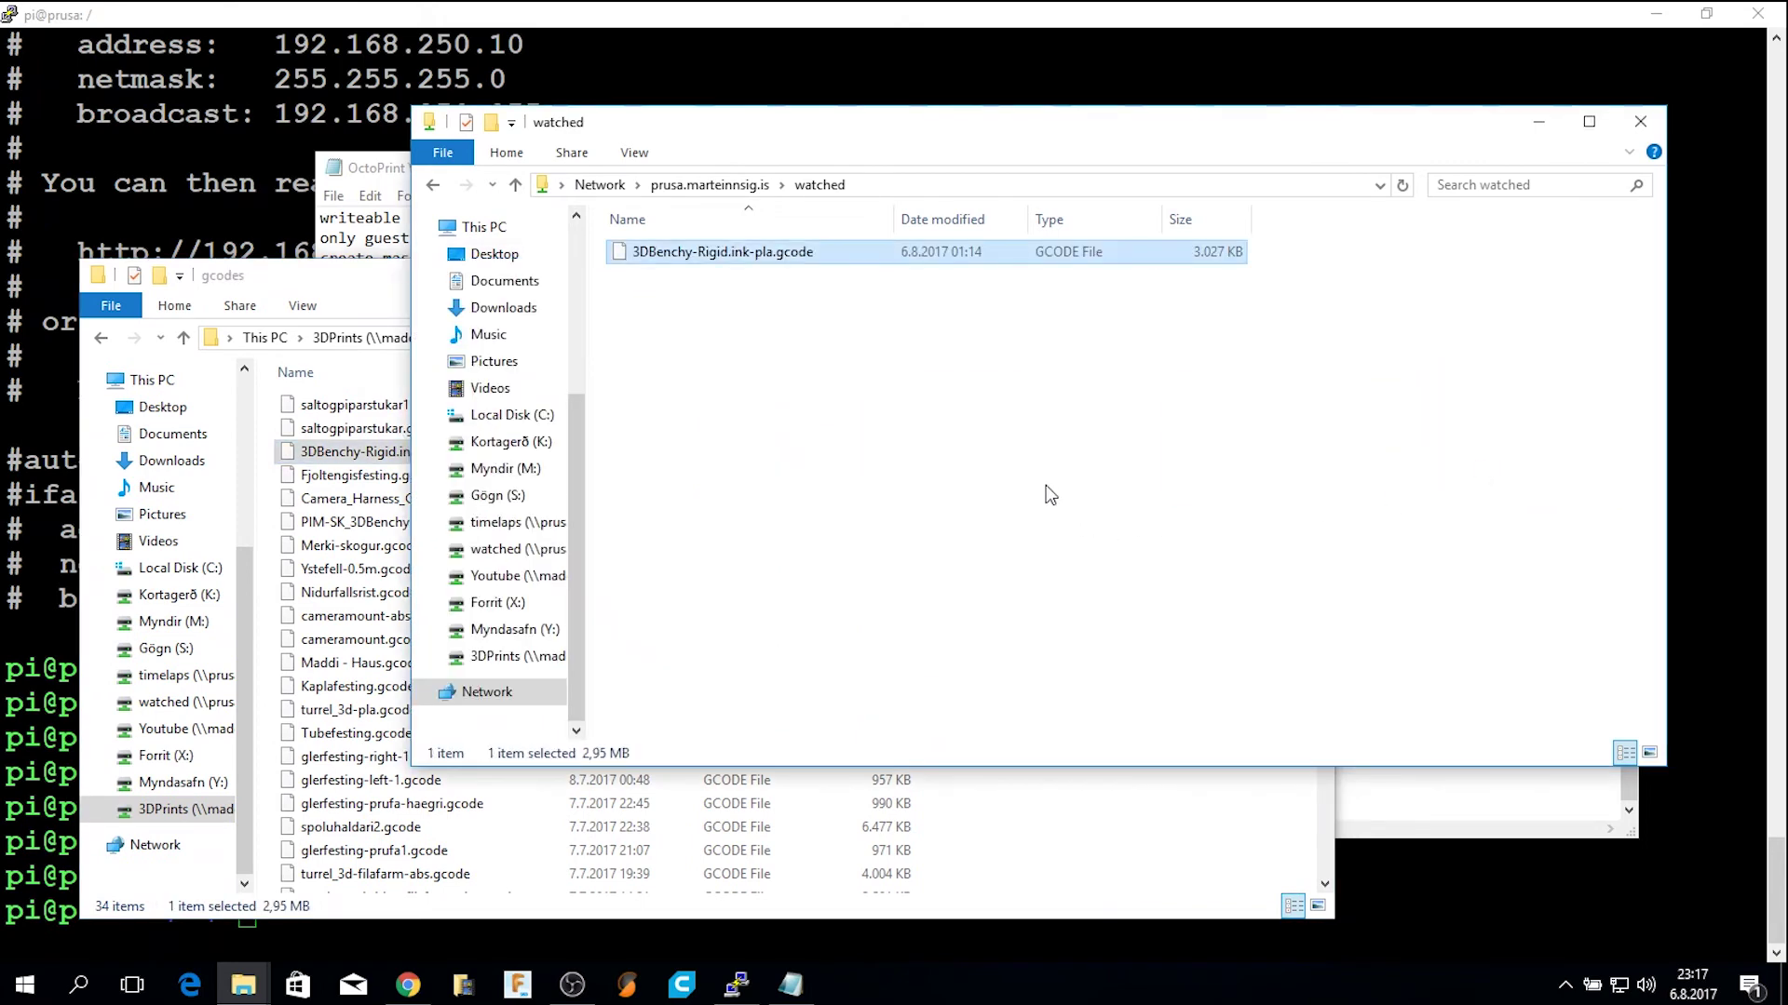
right_click(834, 404)
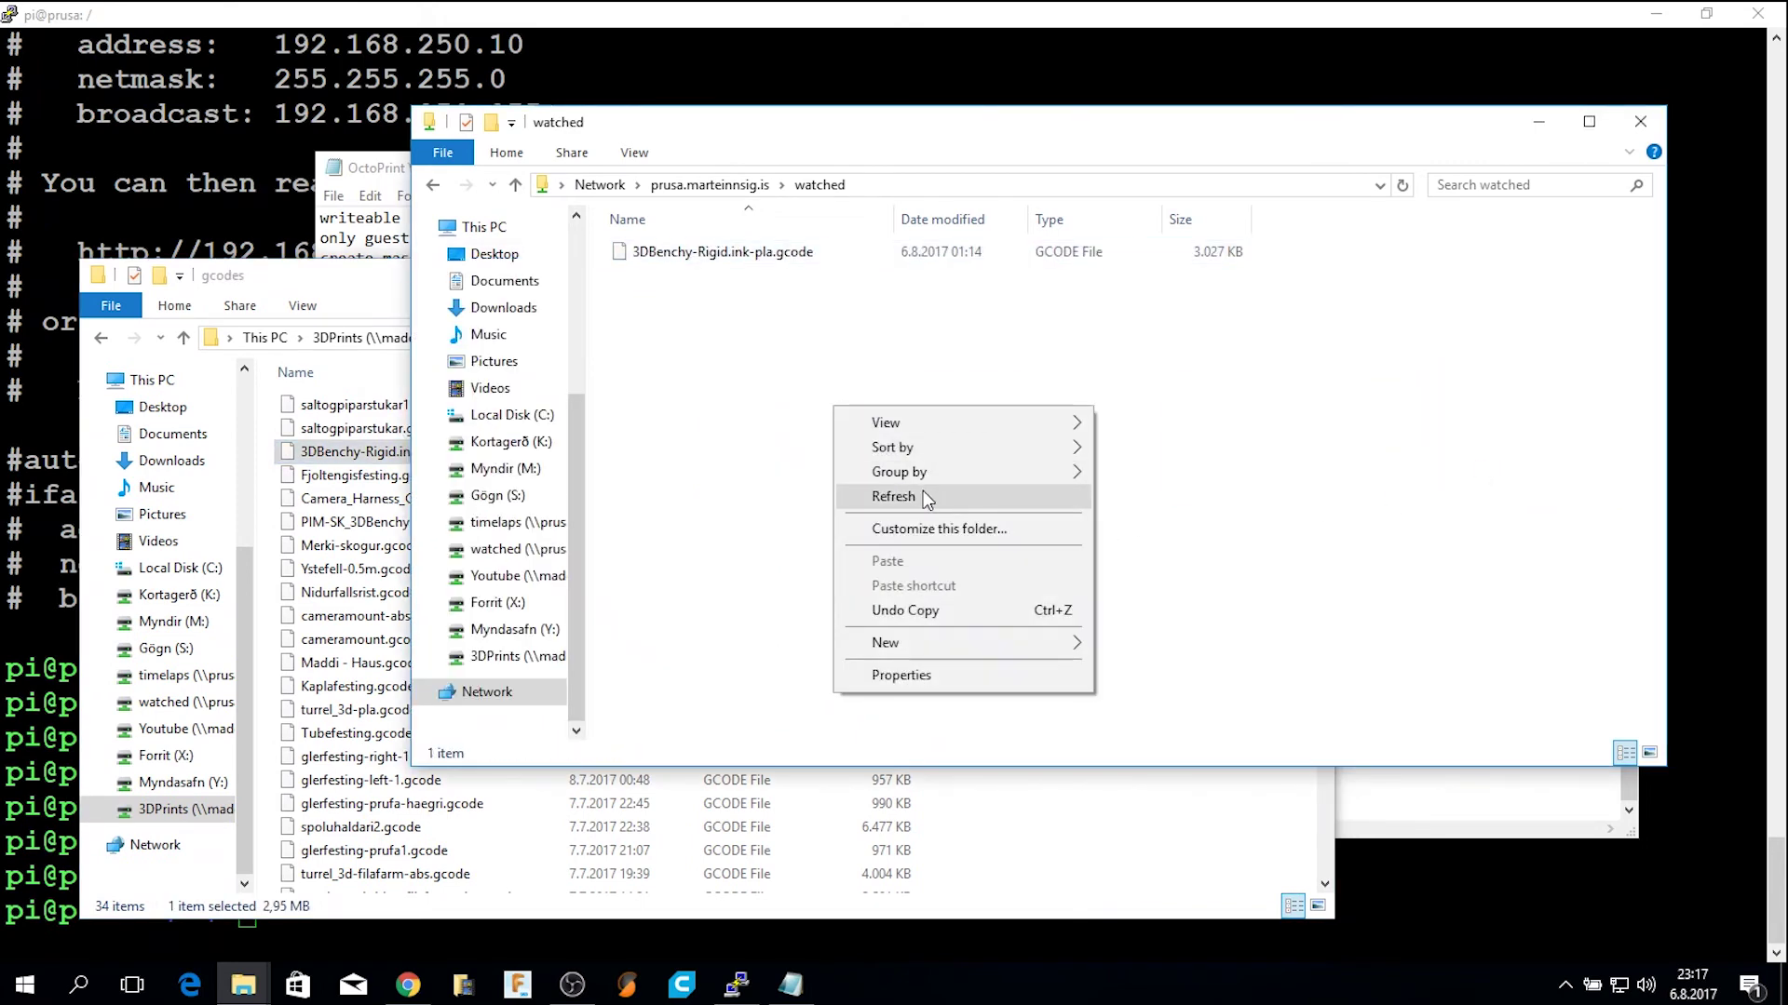
left_click(924, 496)
right_click(750, 391)
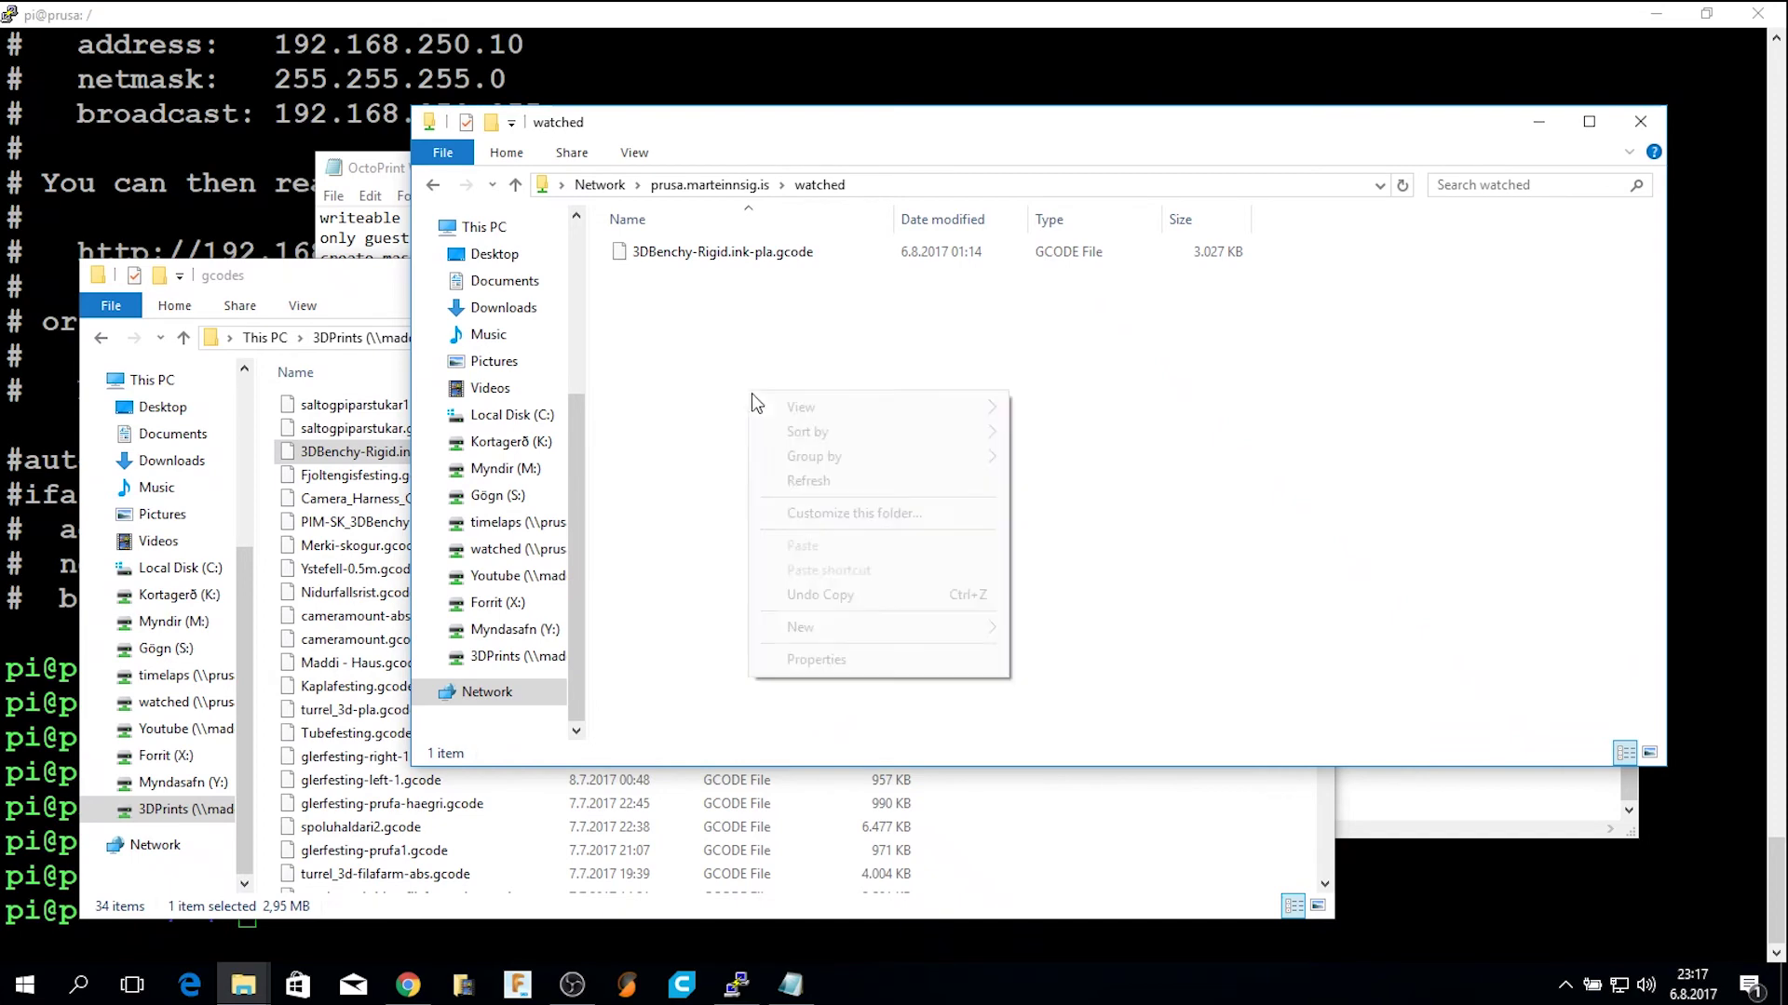
left_click(824, 482)
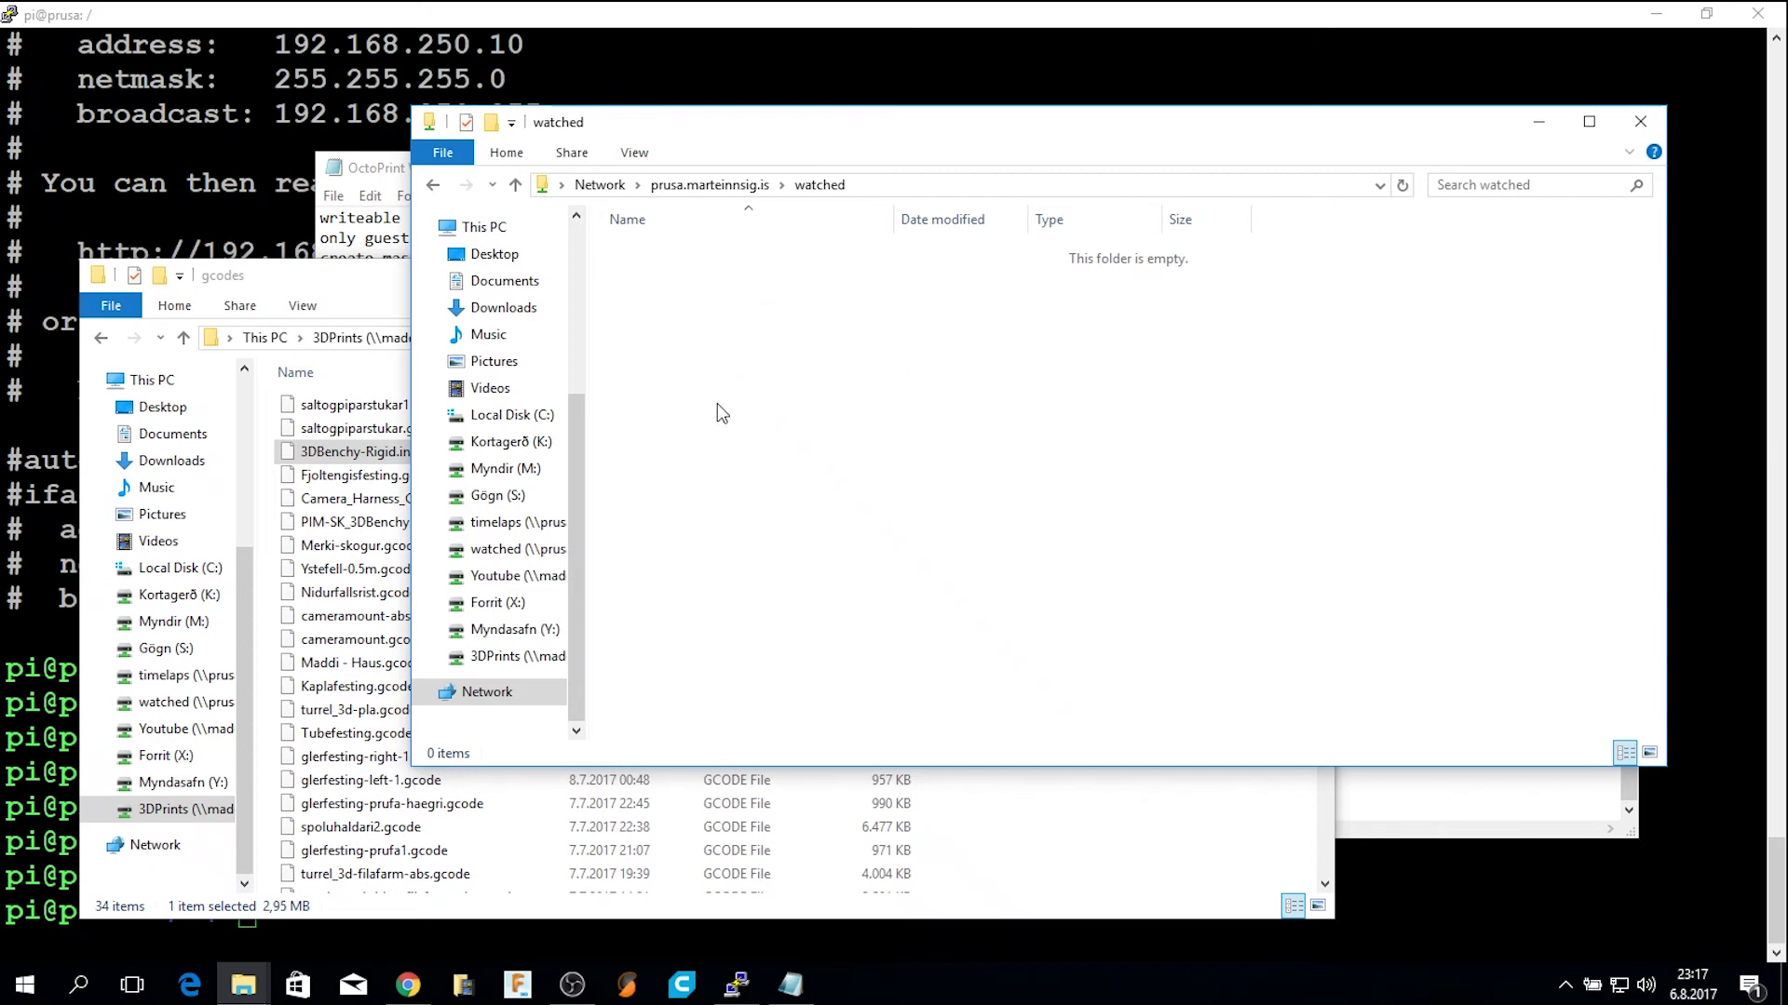
Load the OctoPrint page at prusa.marteinnsig.is in a new Chrome tab, maximized.
left_click(412, 994)
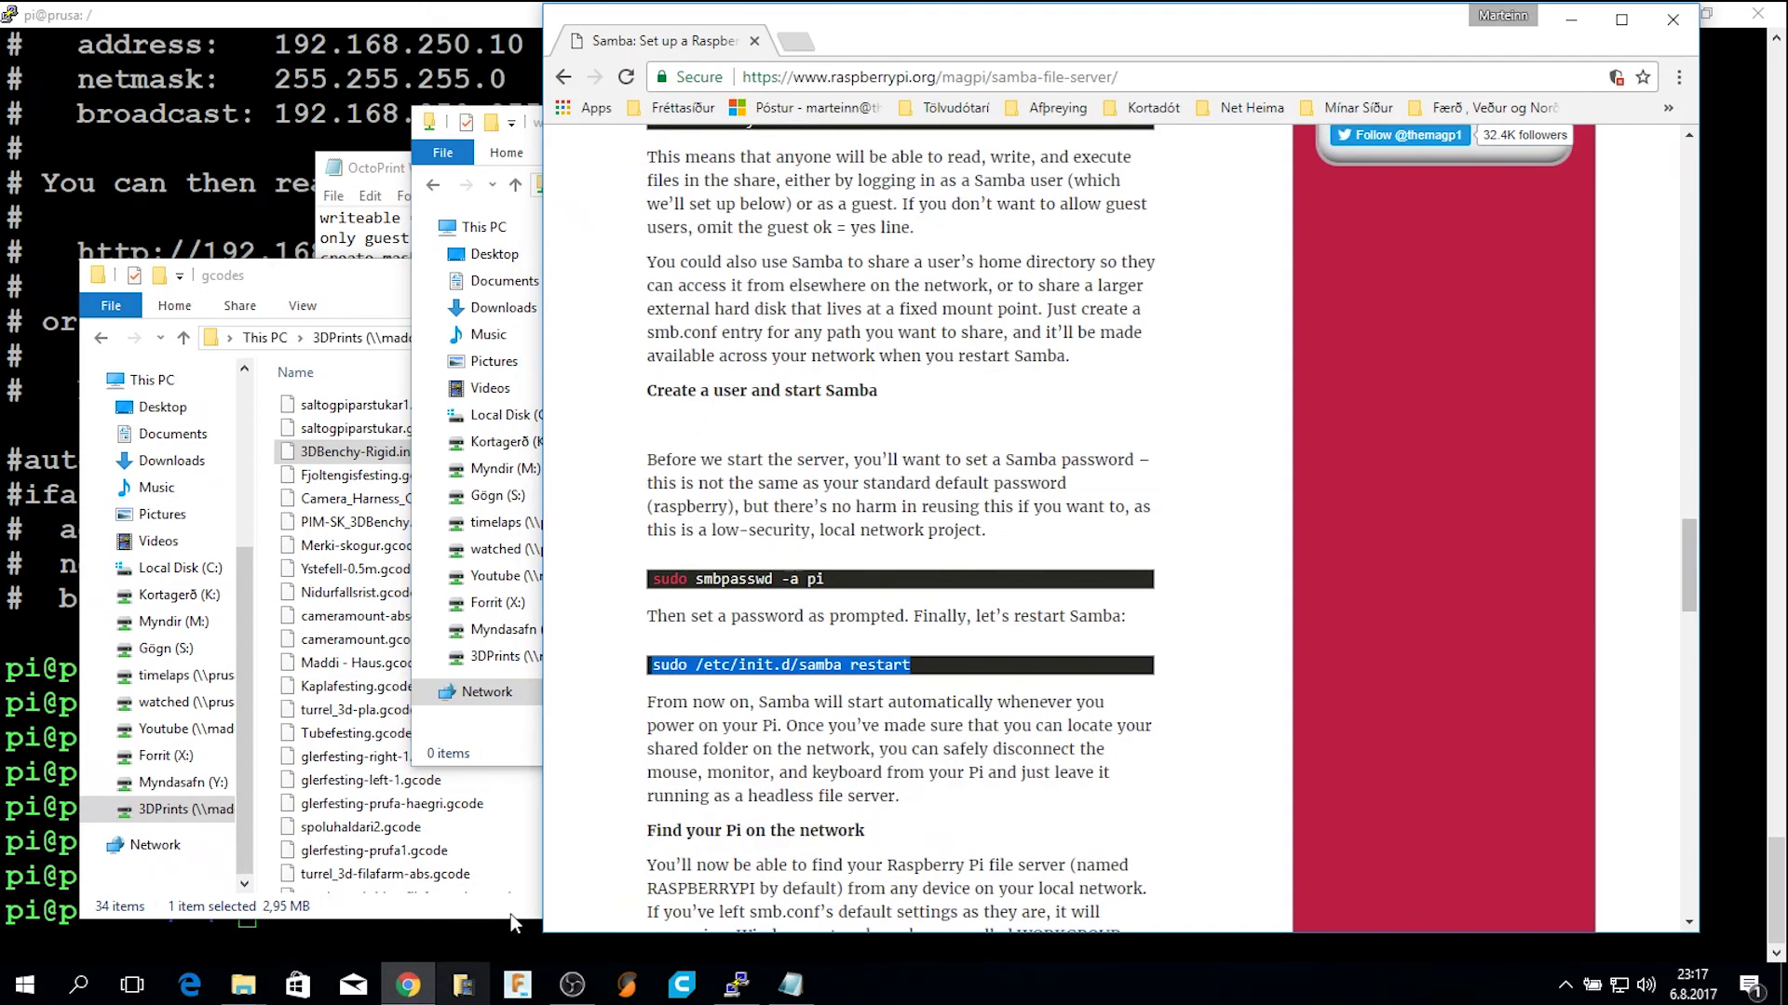
left_click(801, 41)
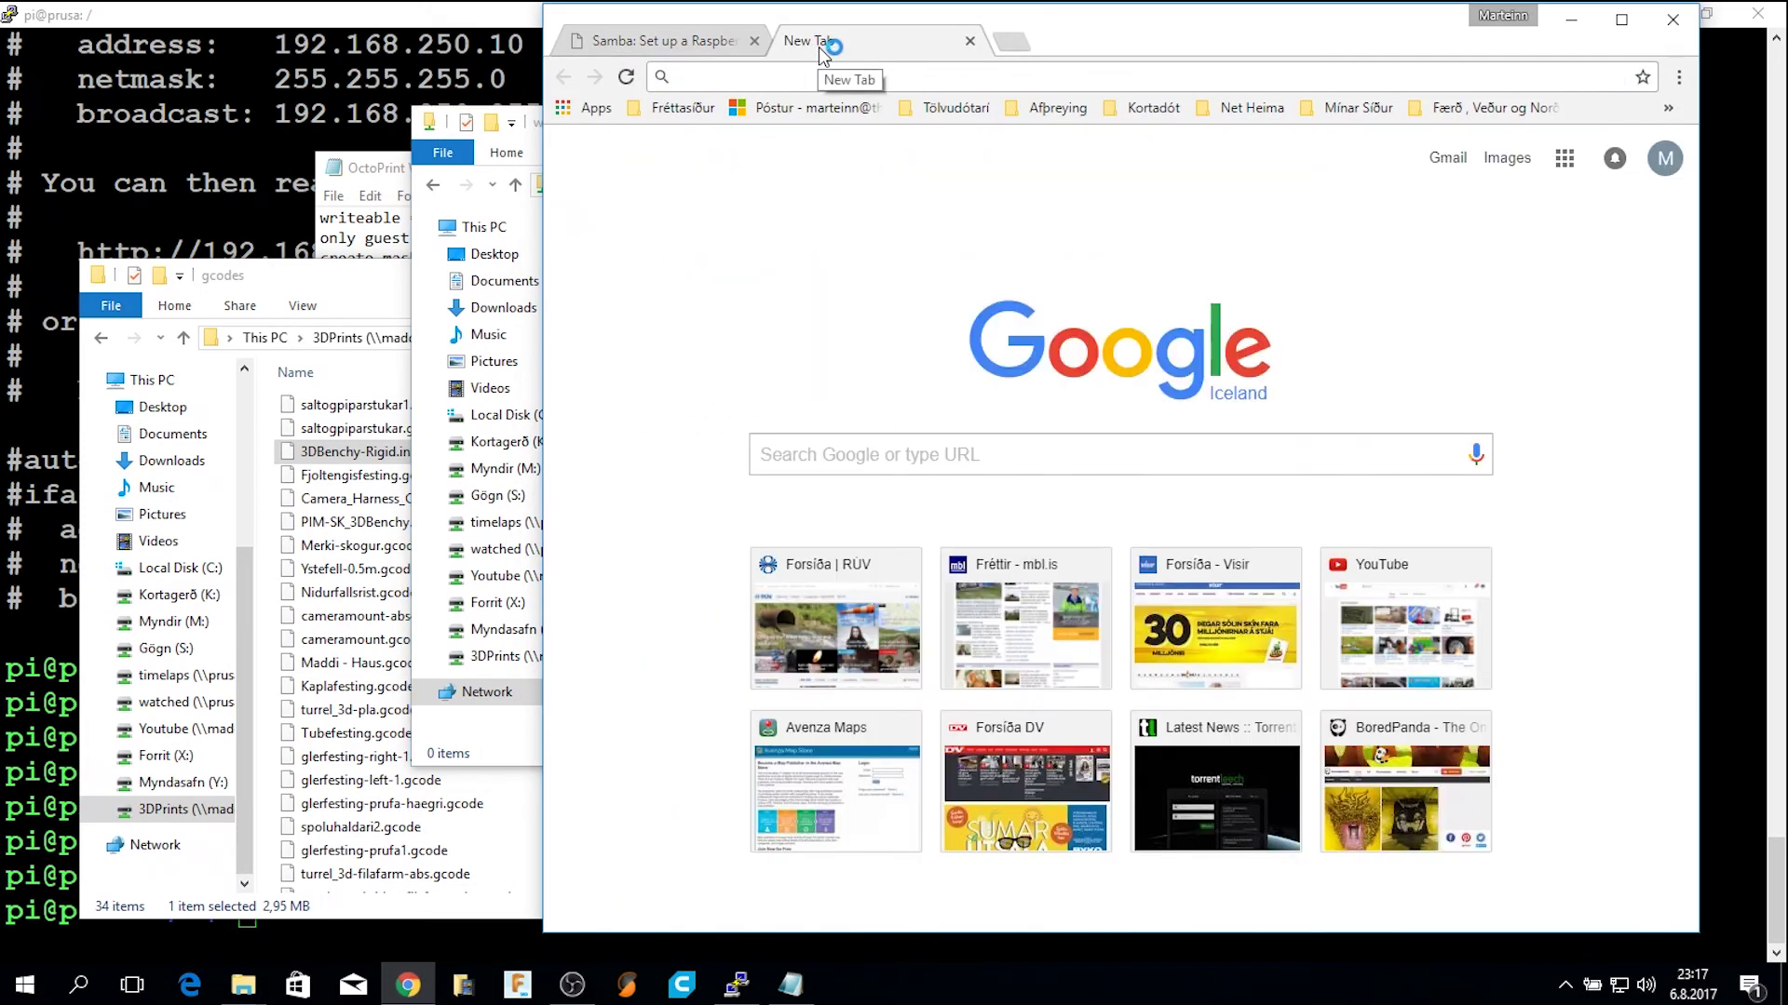
type("pc")
key("BackSpace")
type("rusa.marteinnsig.is")
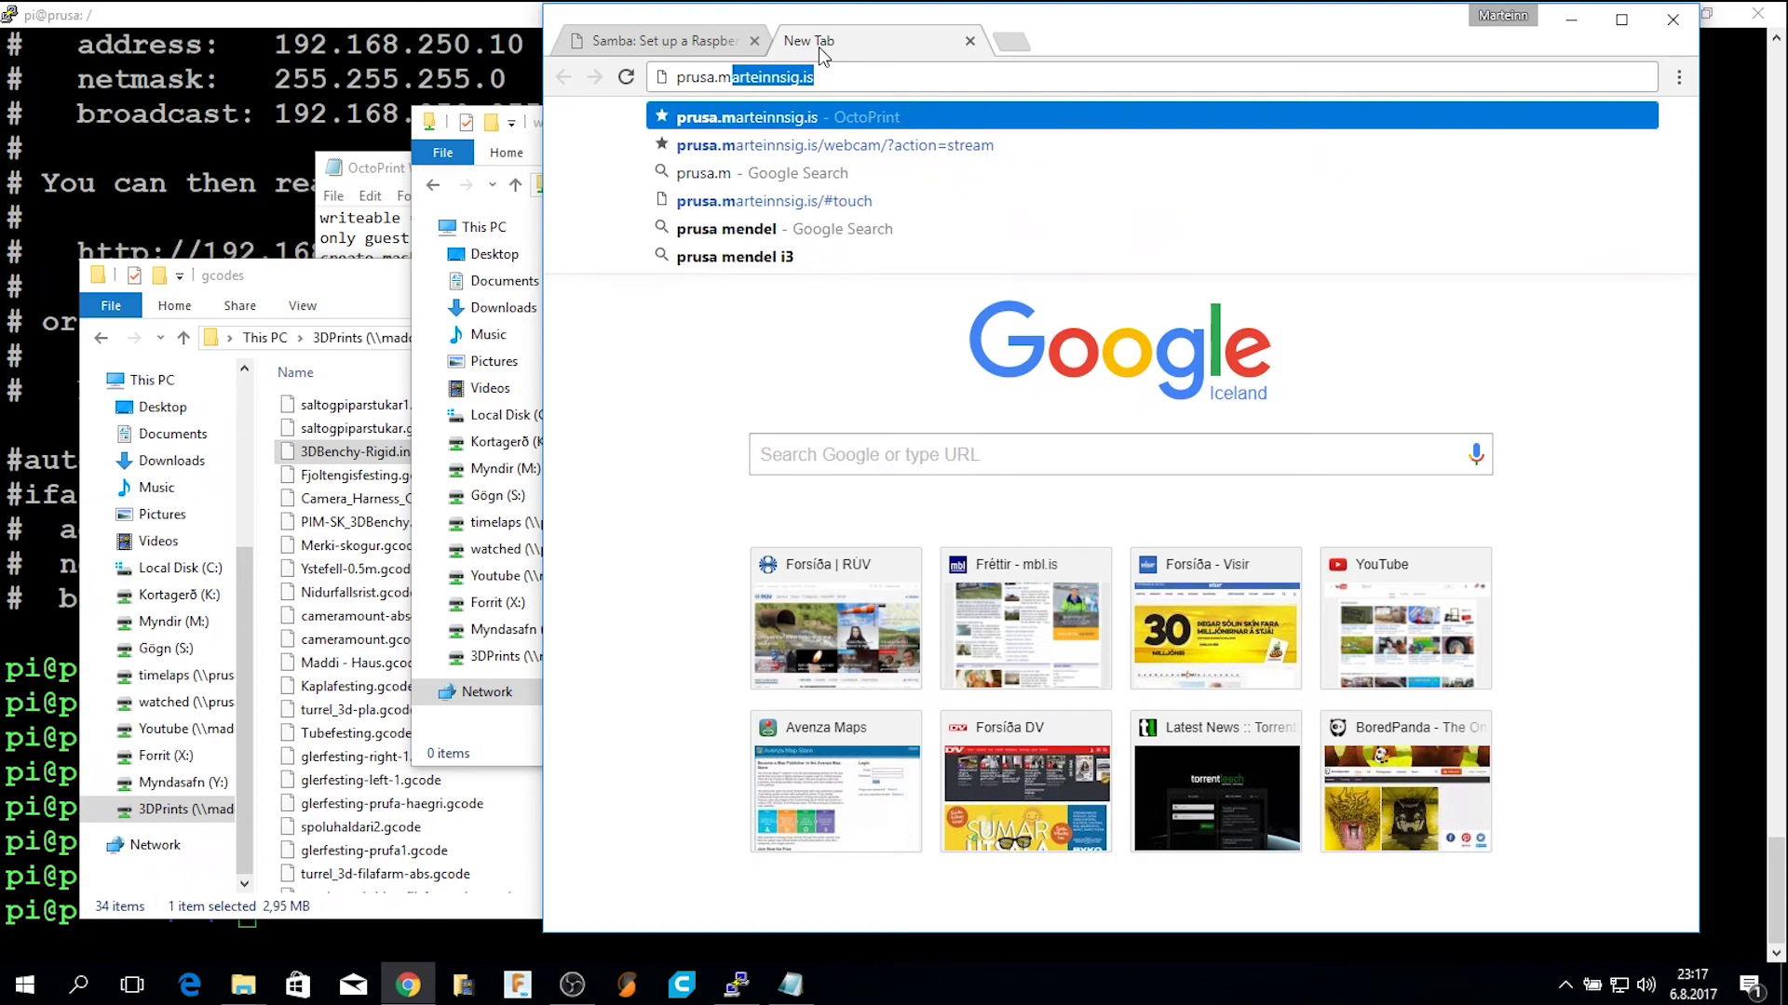
key("Return")
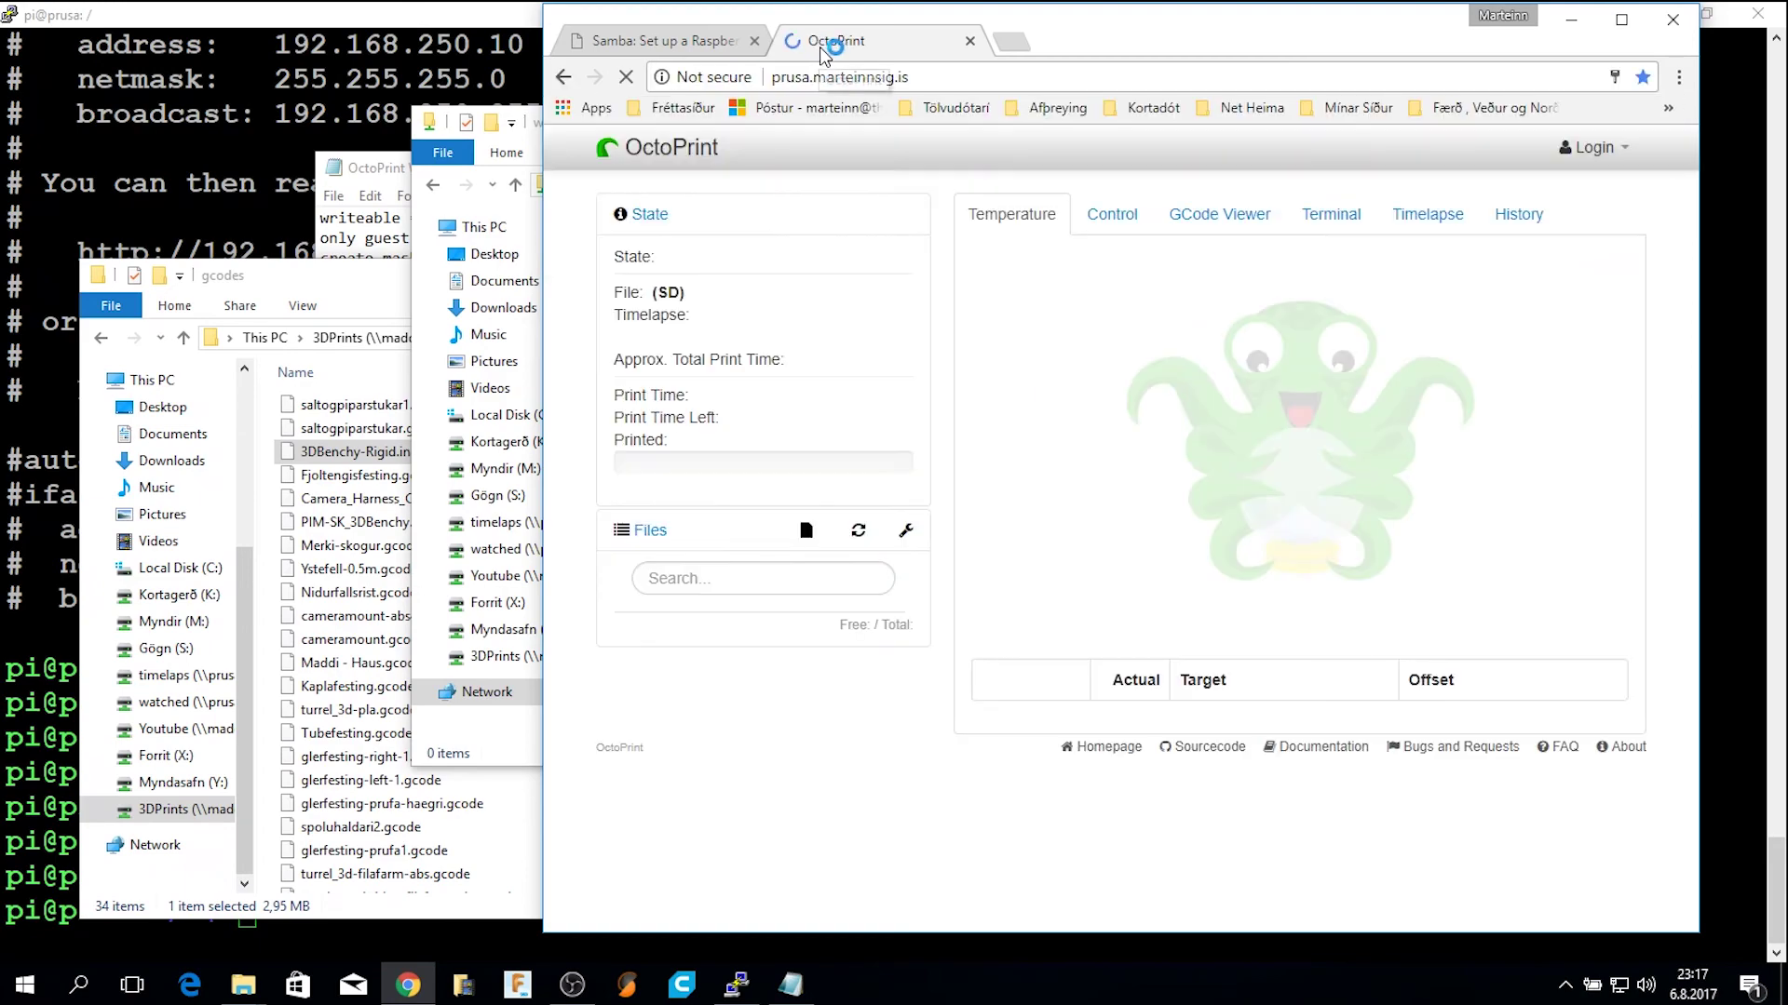
left_click_drag(1082, 39, 849, 37)
double_click(849, 37)
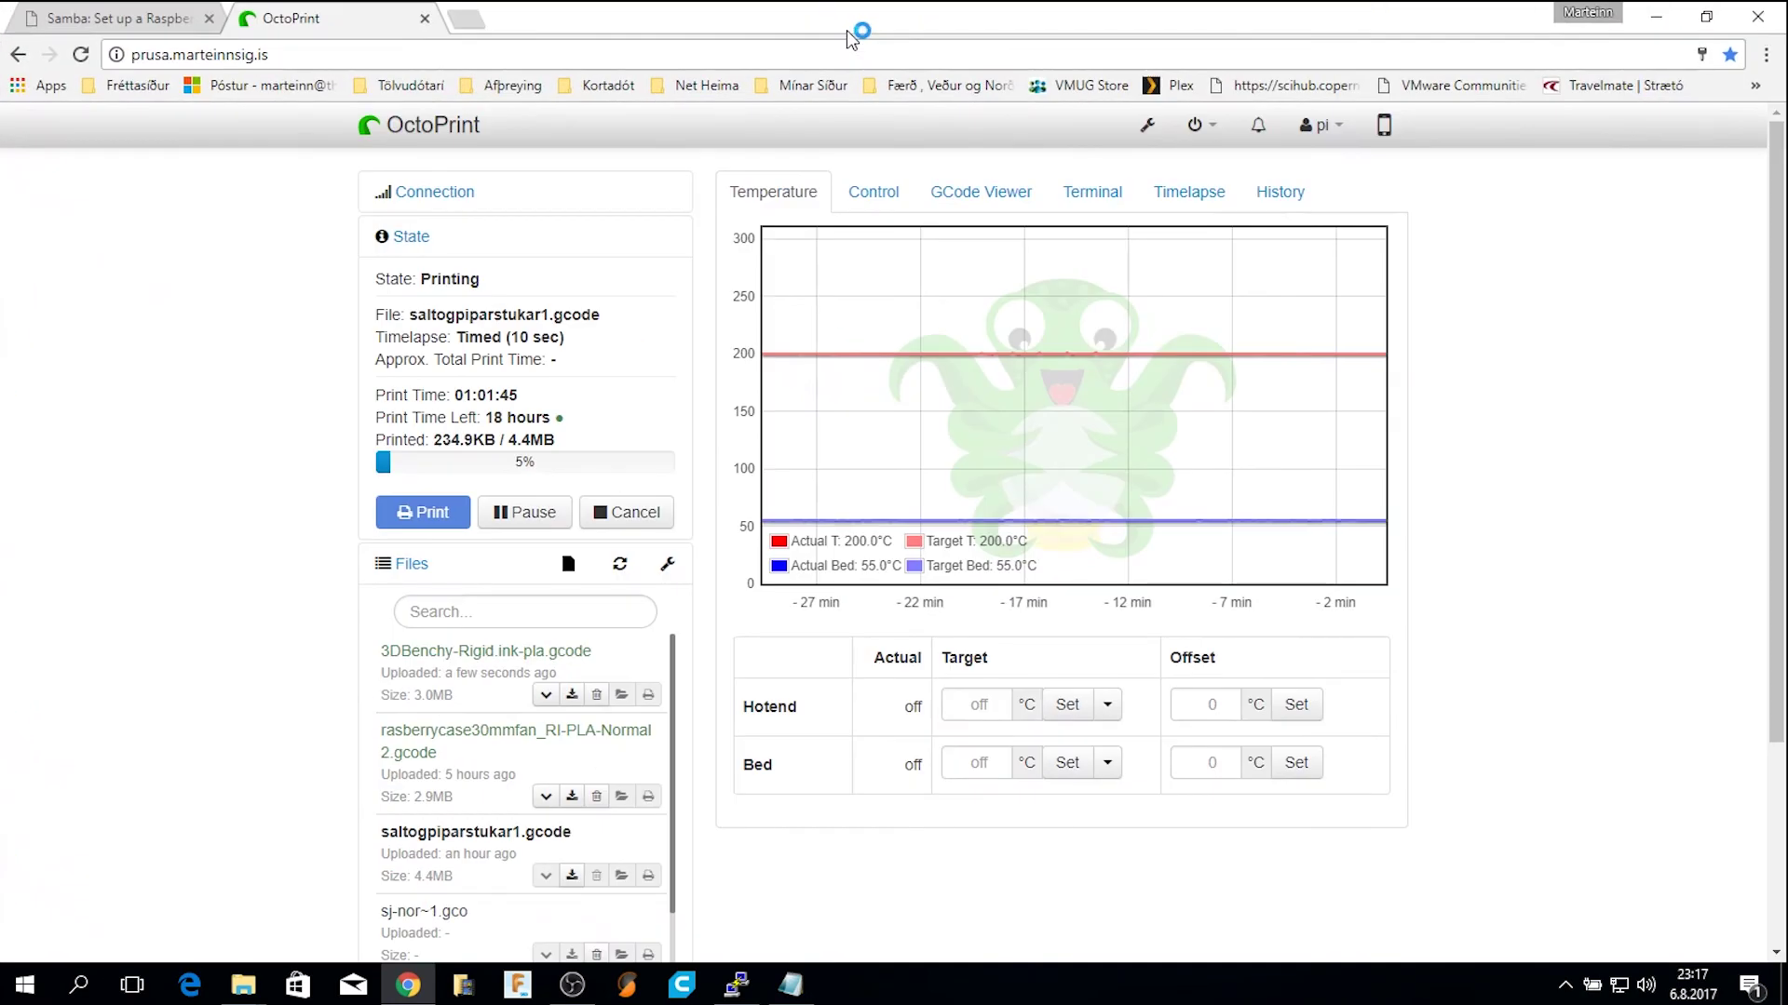
Refresh OctoPrint's file list and check the 3DBenchy-Rigid.ink-pla.gcode upload time.
scroll(239, 750, "down", 2)
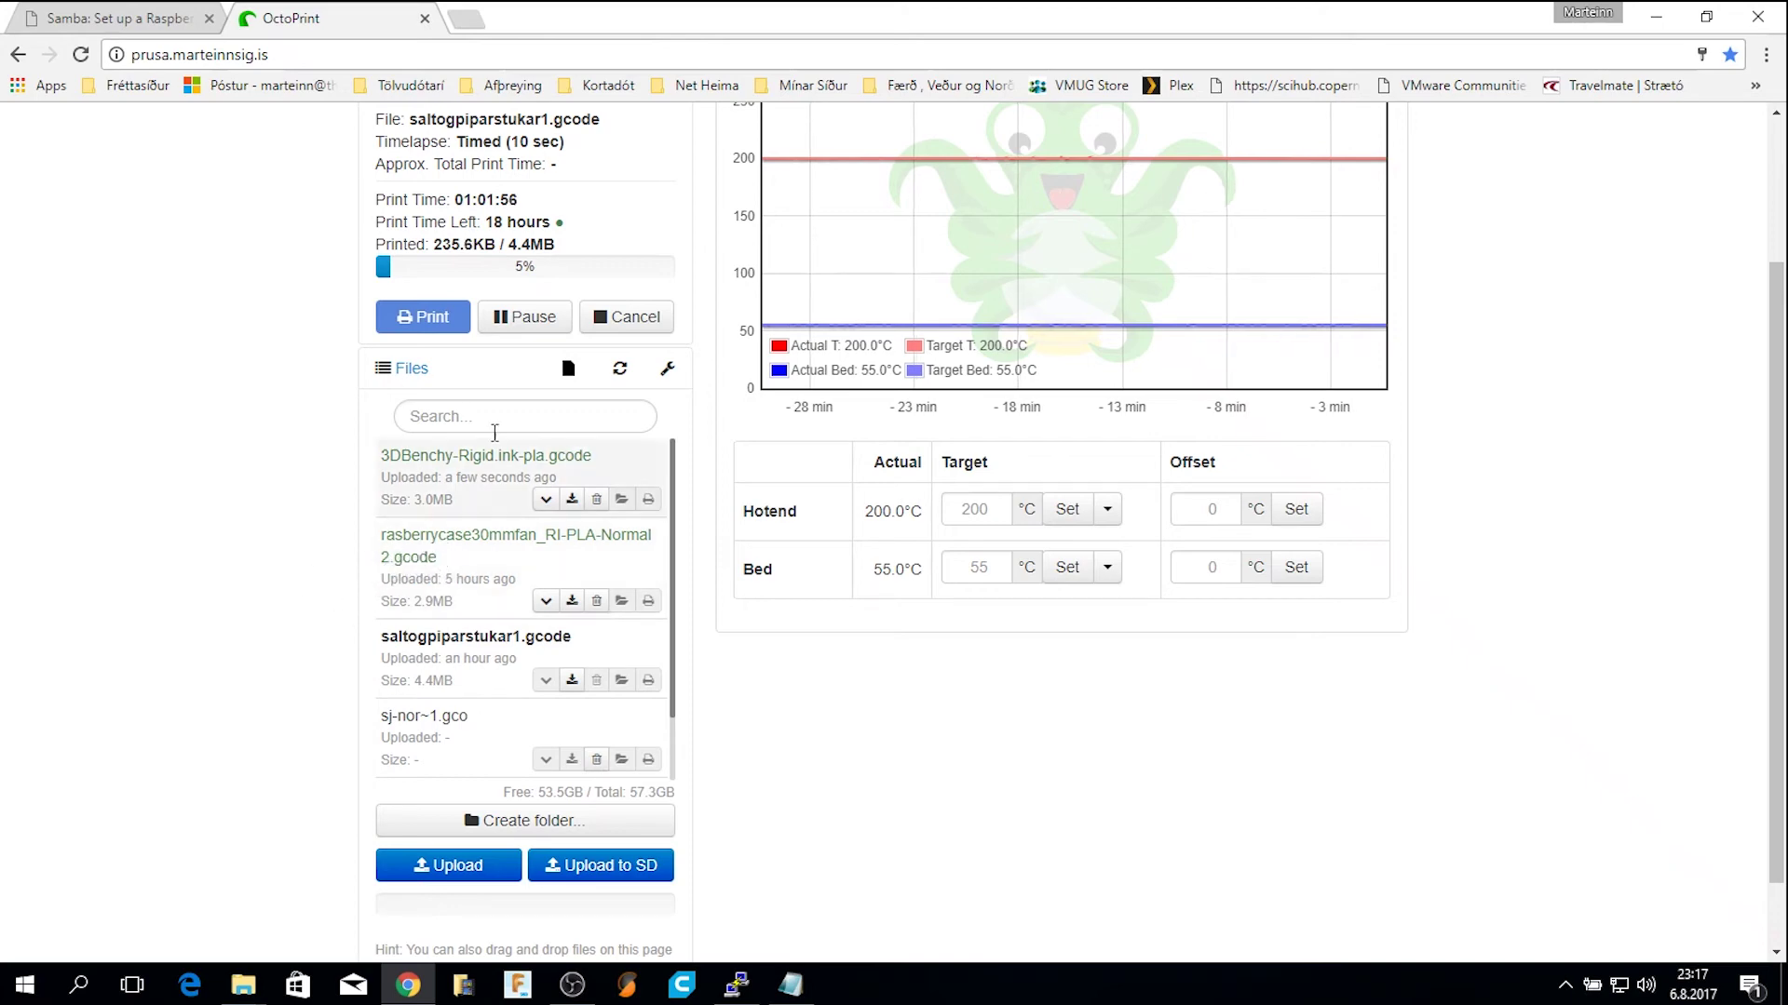
left_click(620, 372)
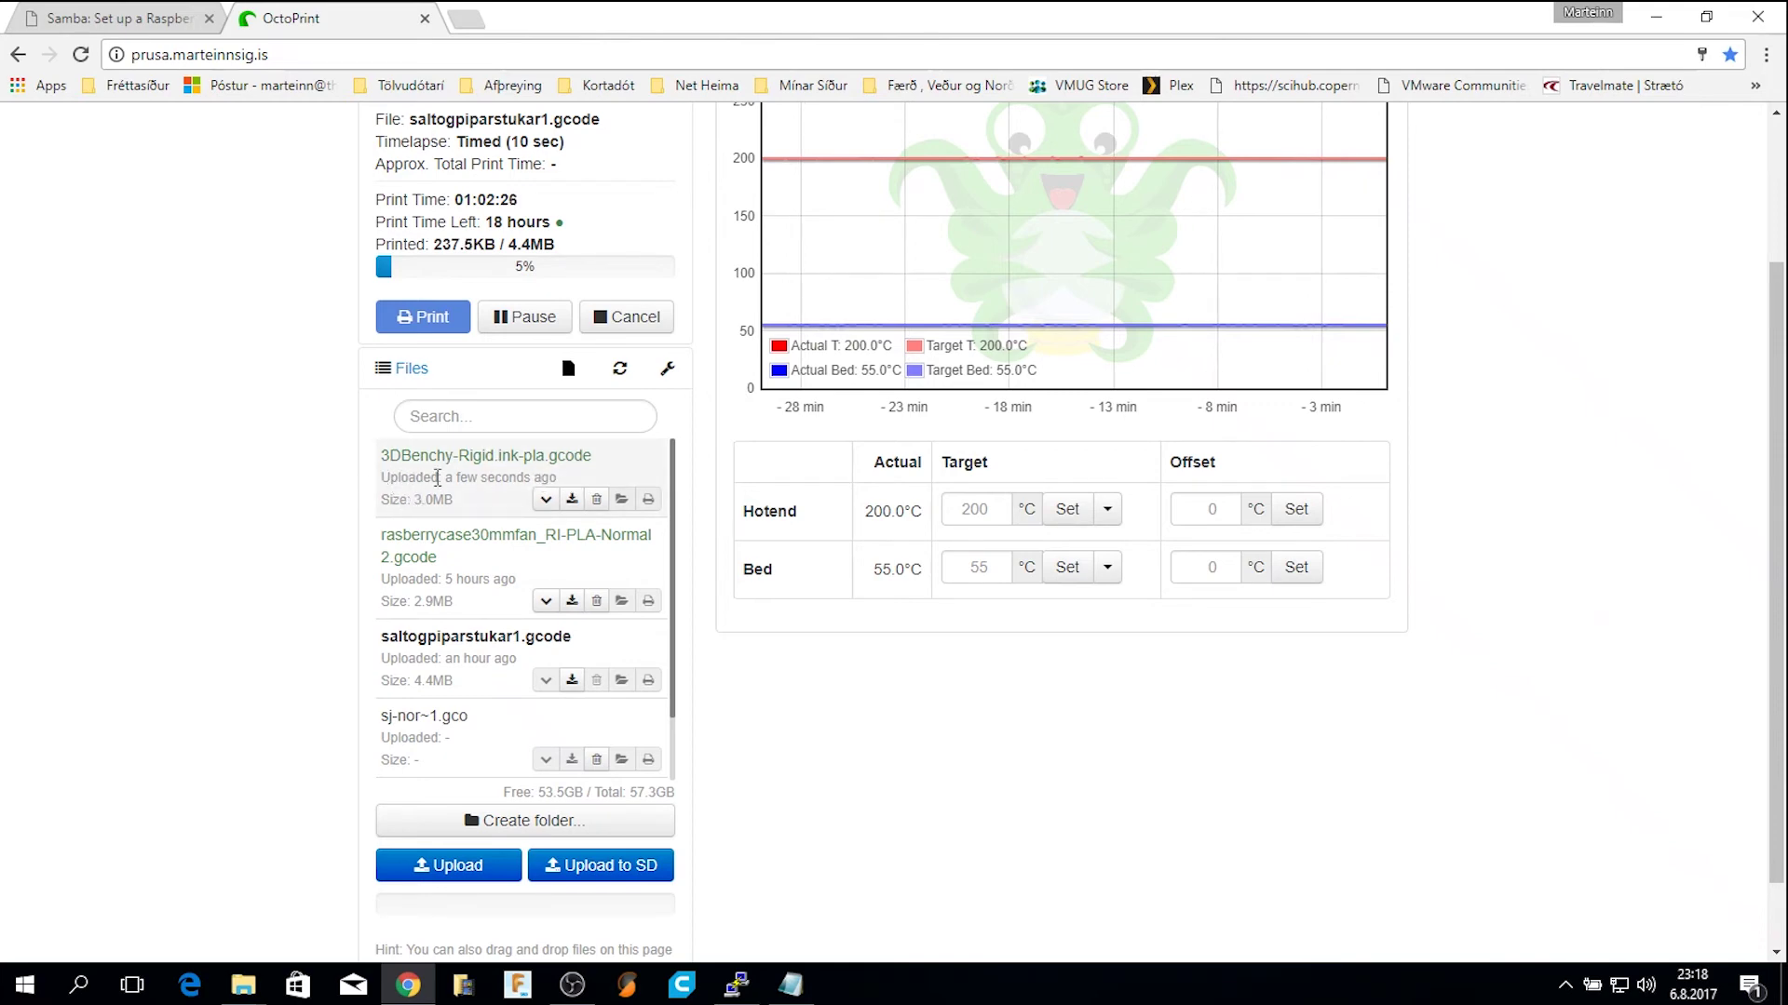
left_click_drag(400, 477, 578, 476)
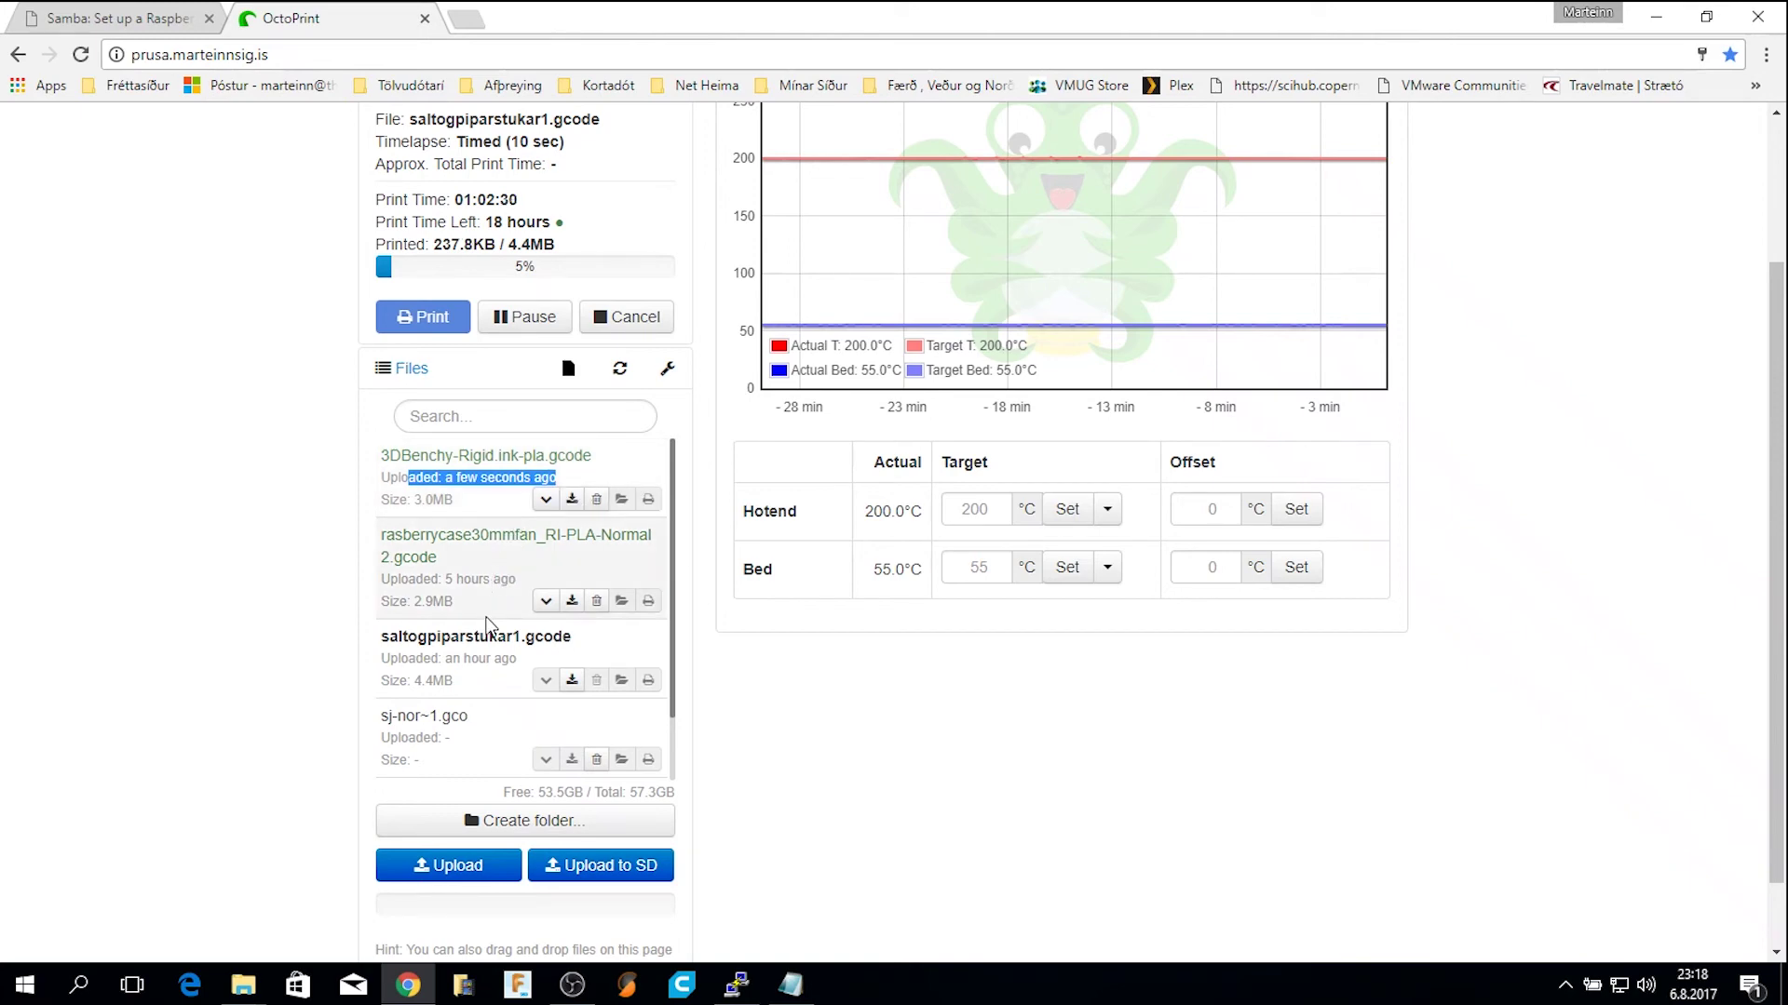
left_click(261, 643)
scroll(263, 644, "up", 3)
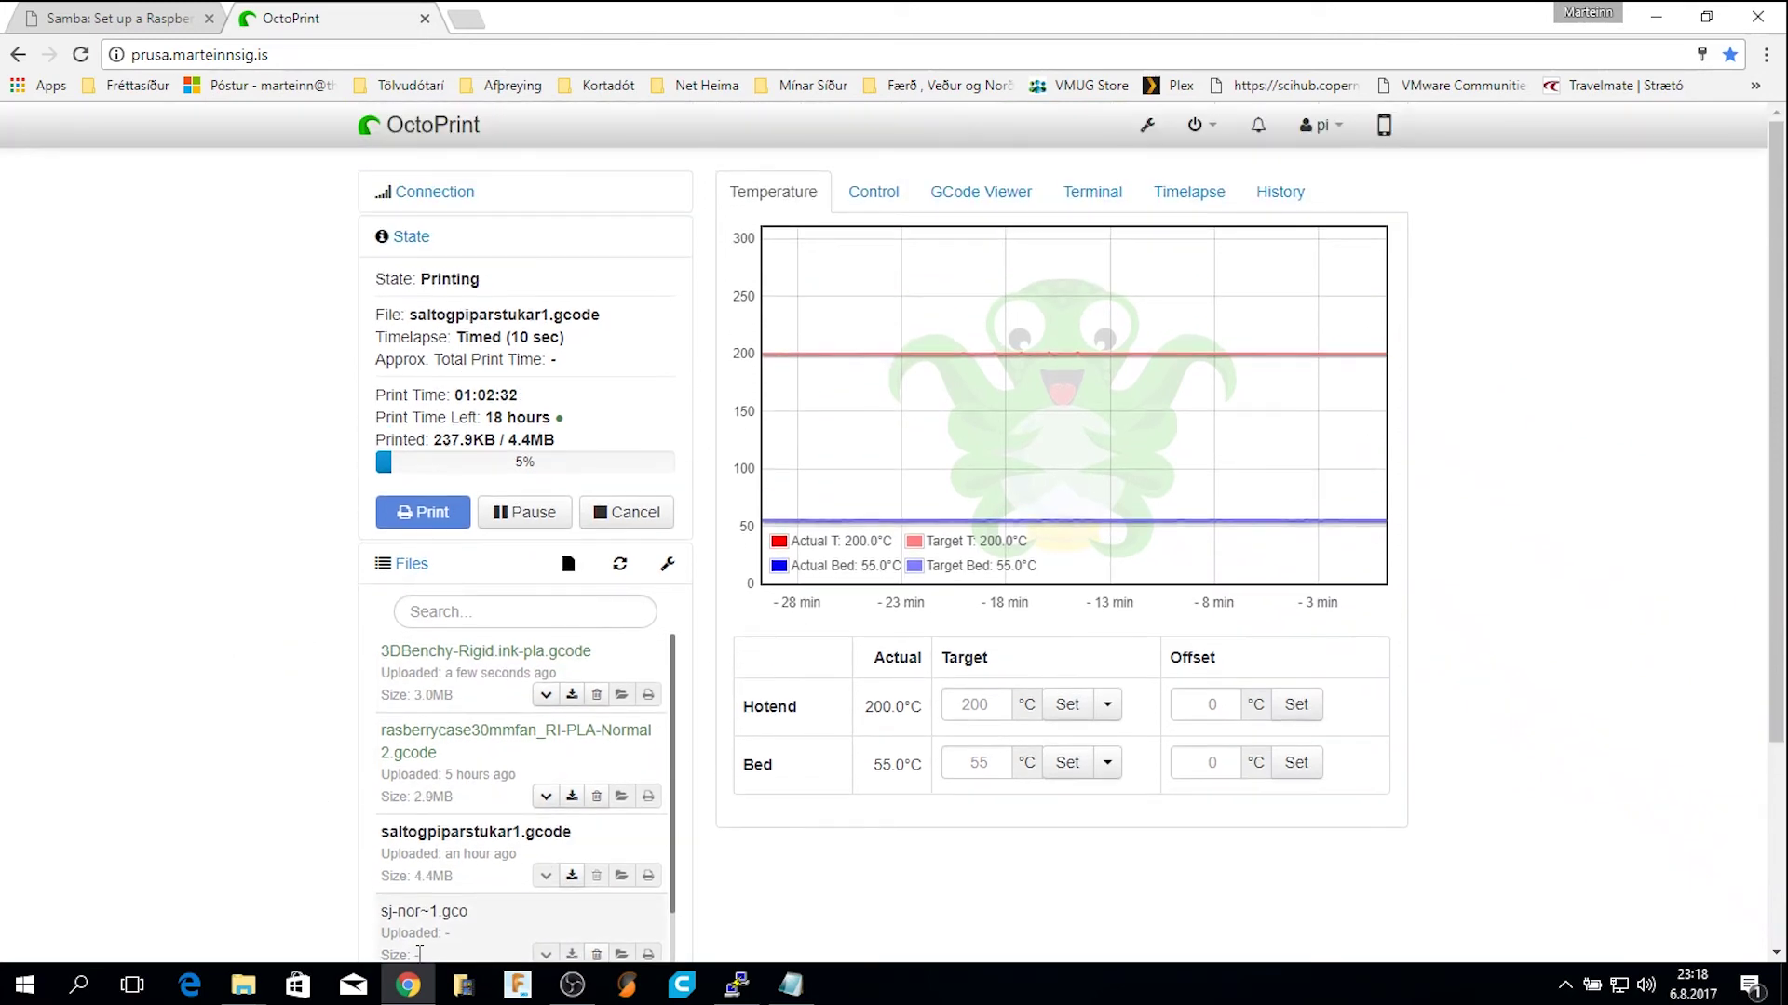
Return to Explorer and go up from watched to the prusa.marteinnsig.is share.
left_click(1655, 16)
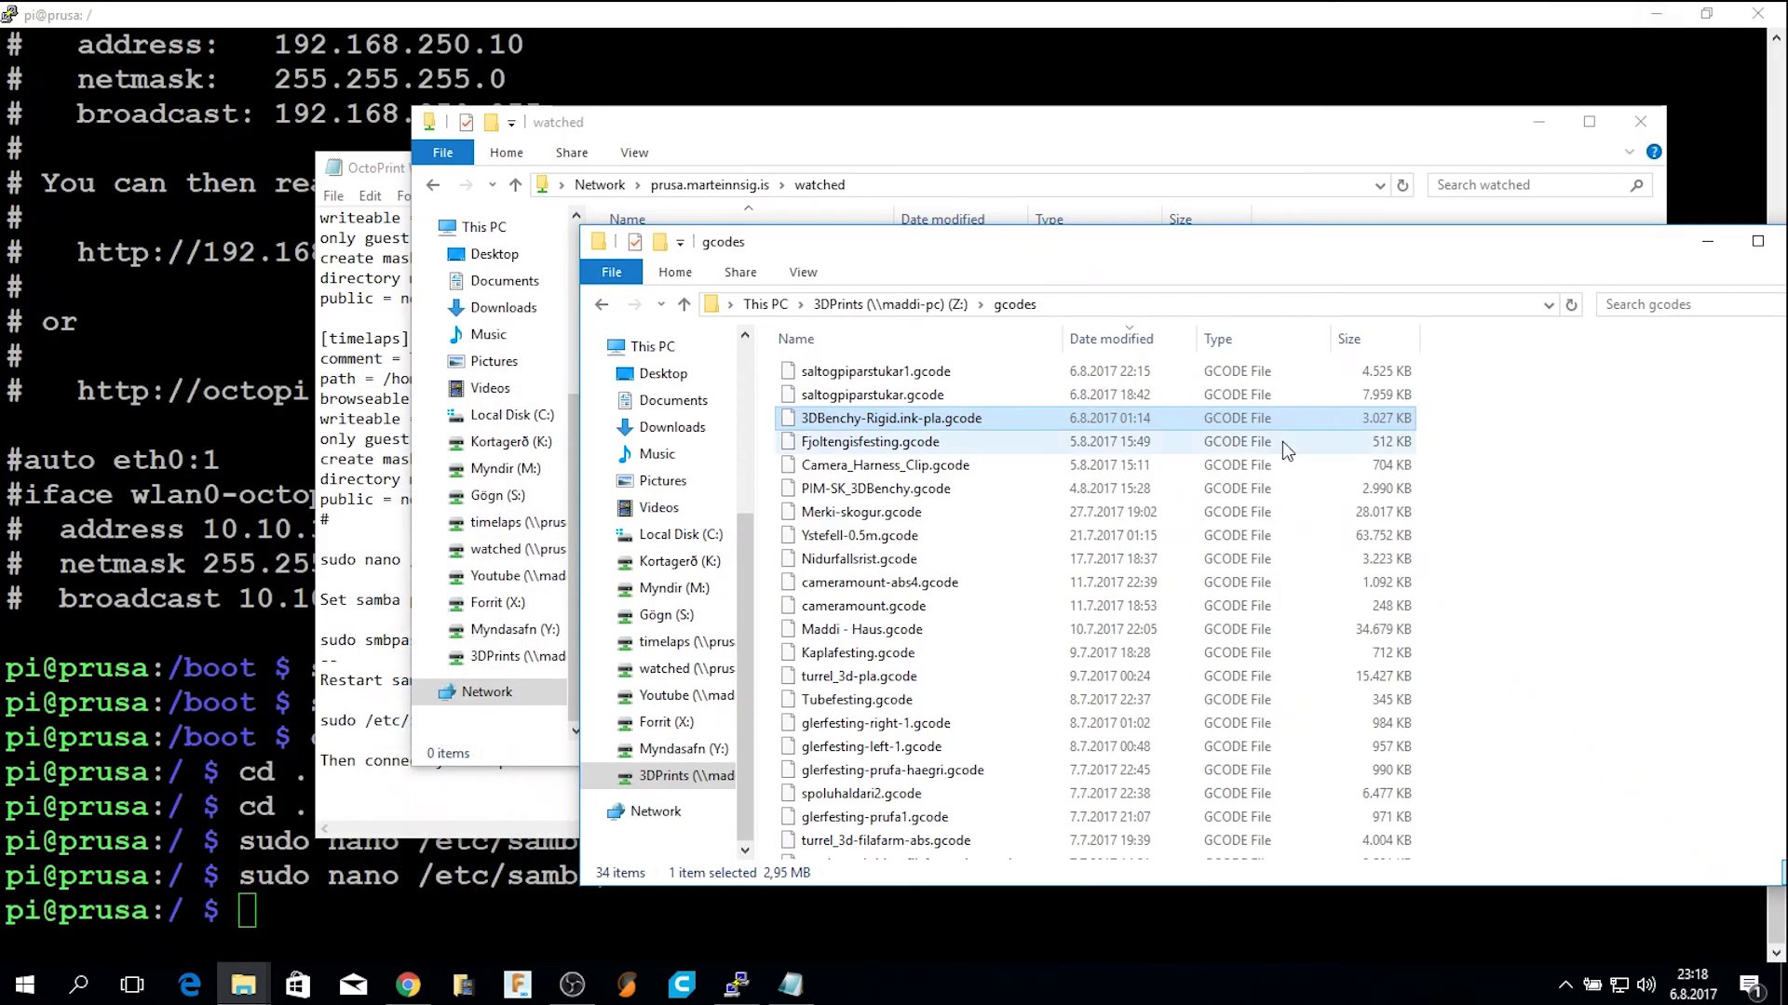
left_click_drag(1214, 265, 968, 522)
left_click(709, 185)
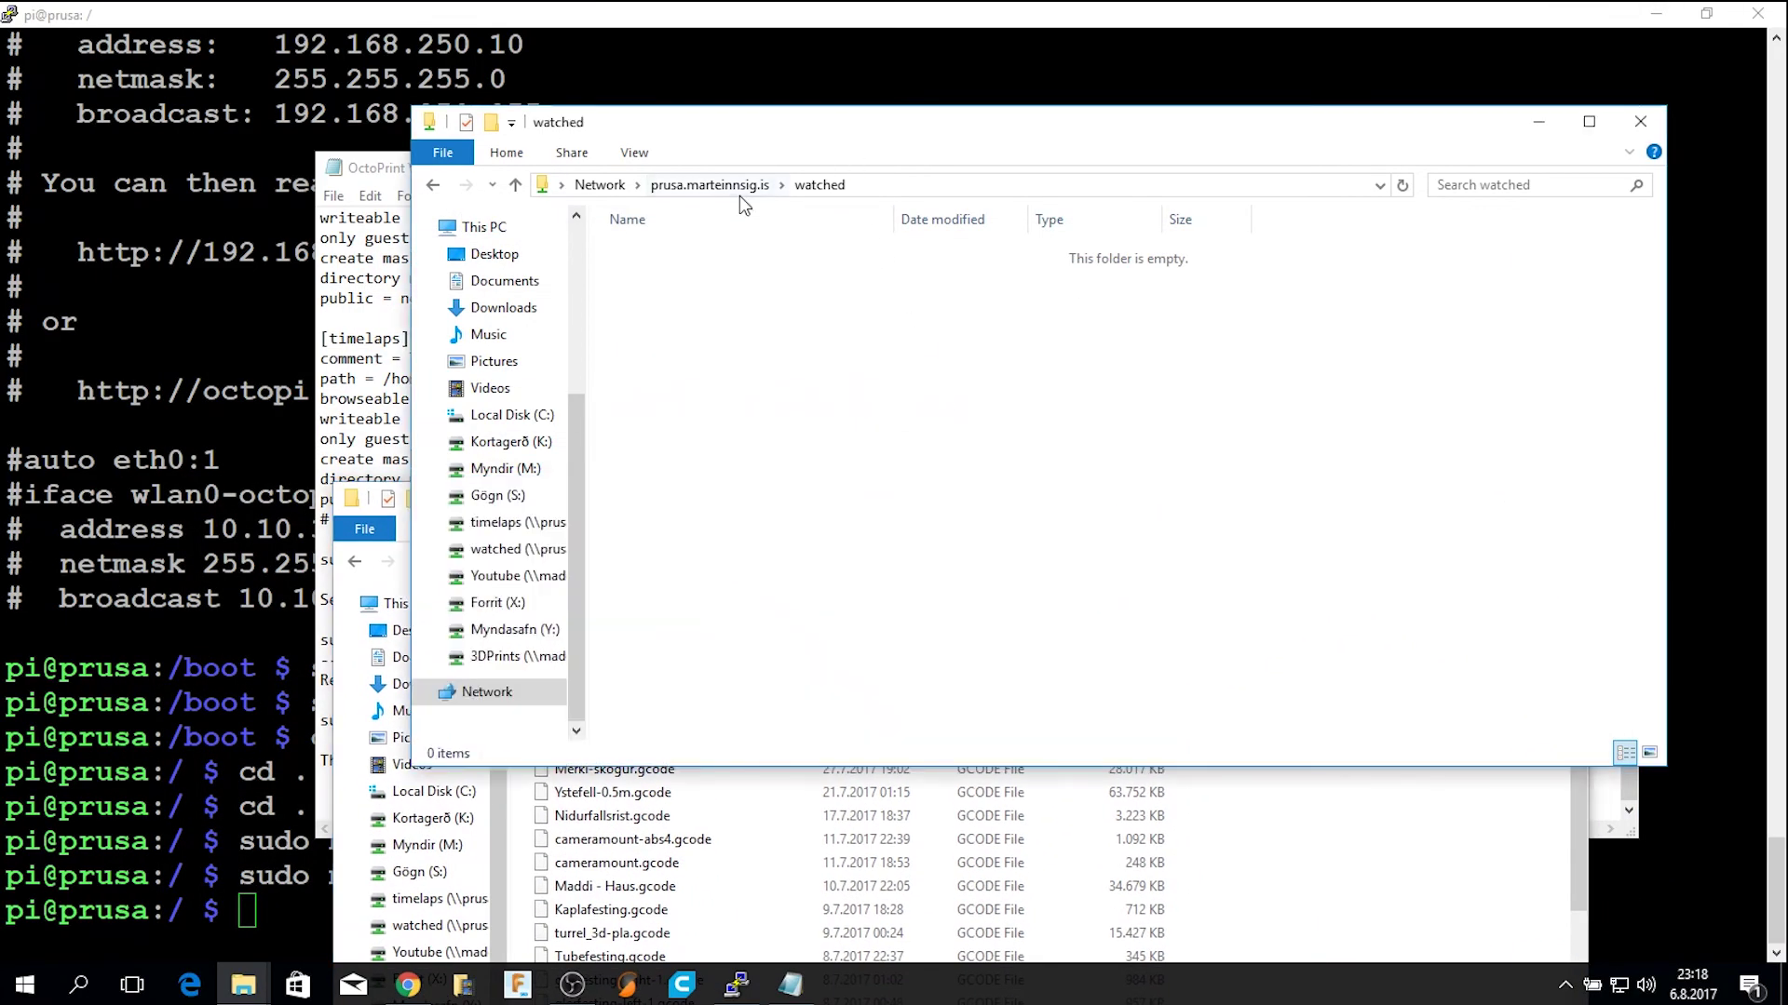
Try mapping watched as a network drive with different credentials, then cancel the wizard.
right_click(1212, 221)
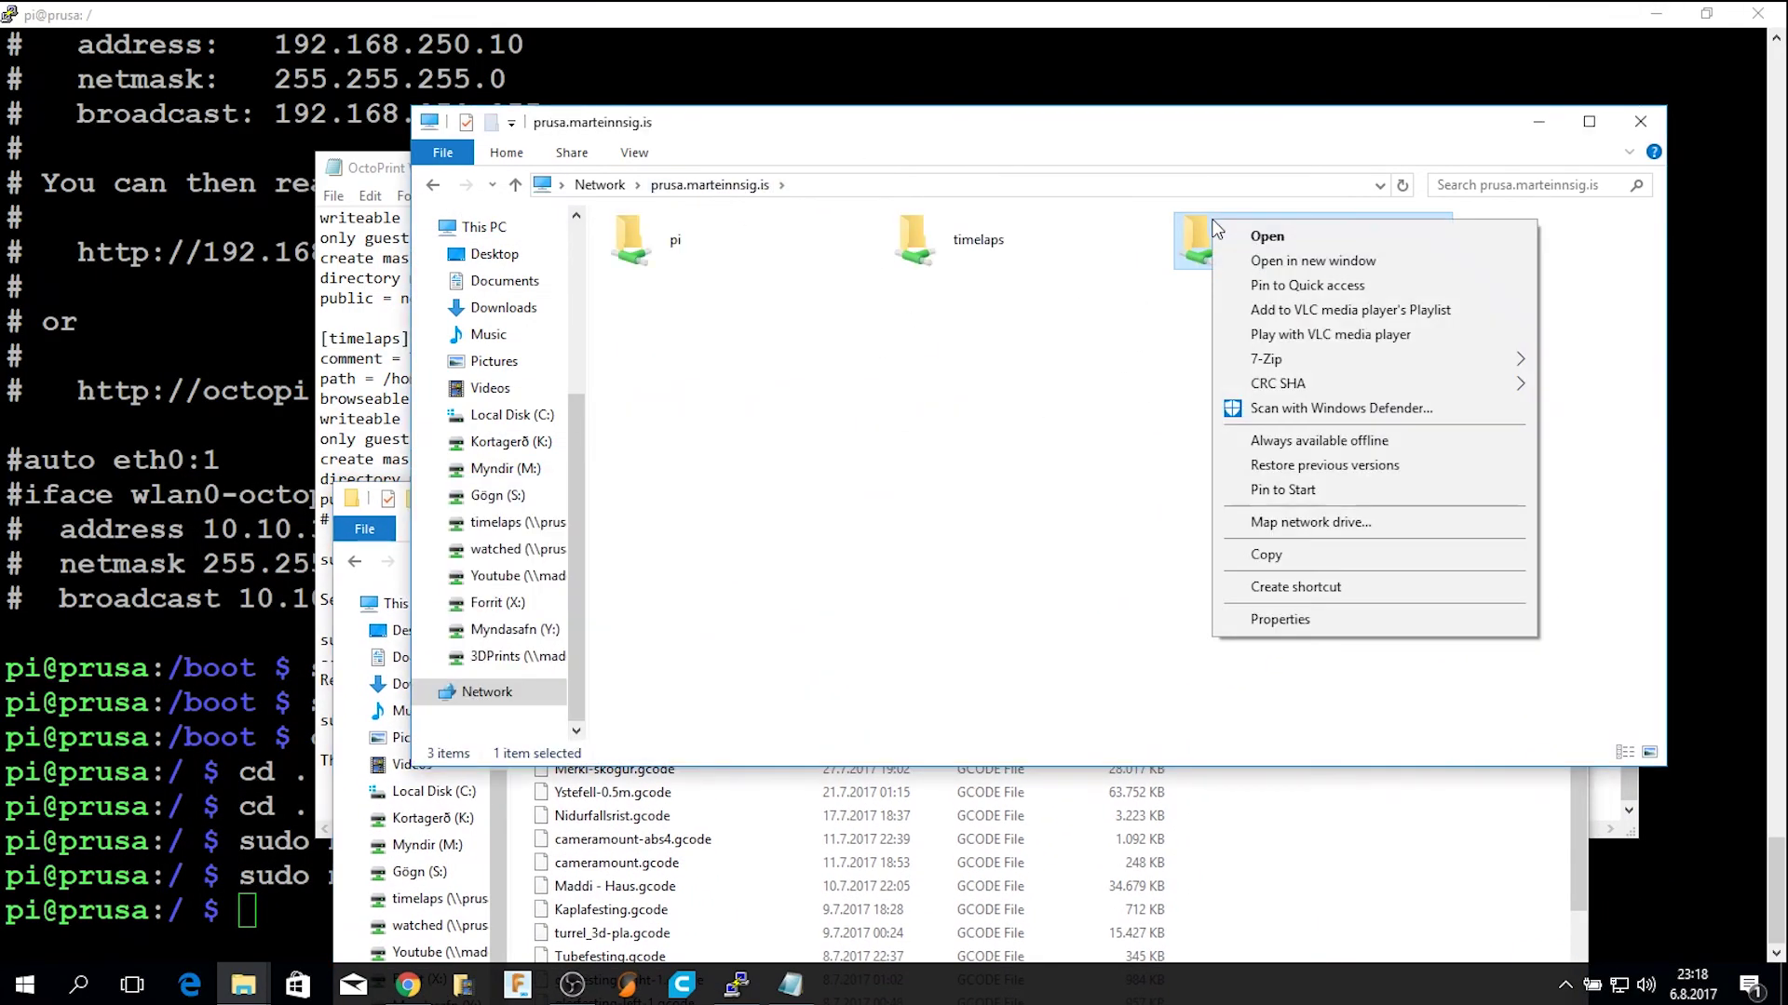
left_click(1345, 526)
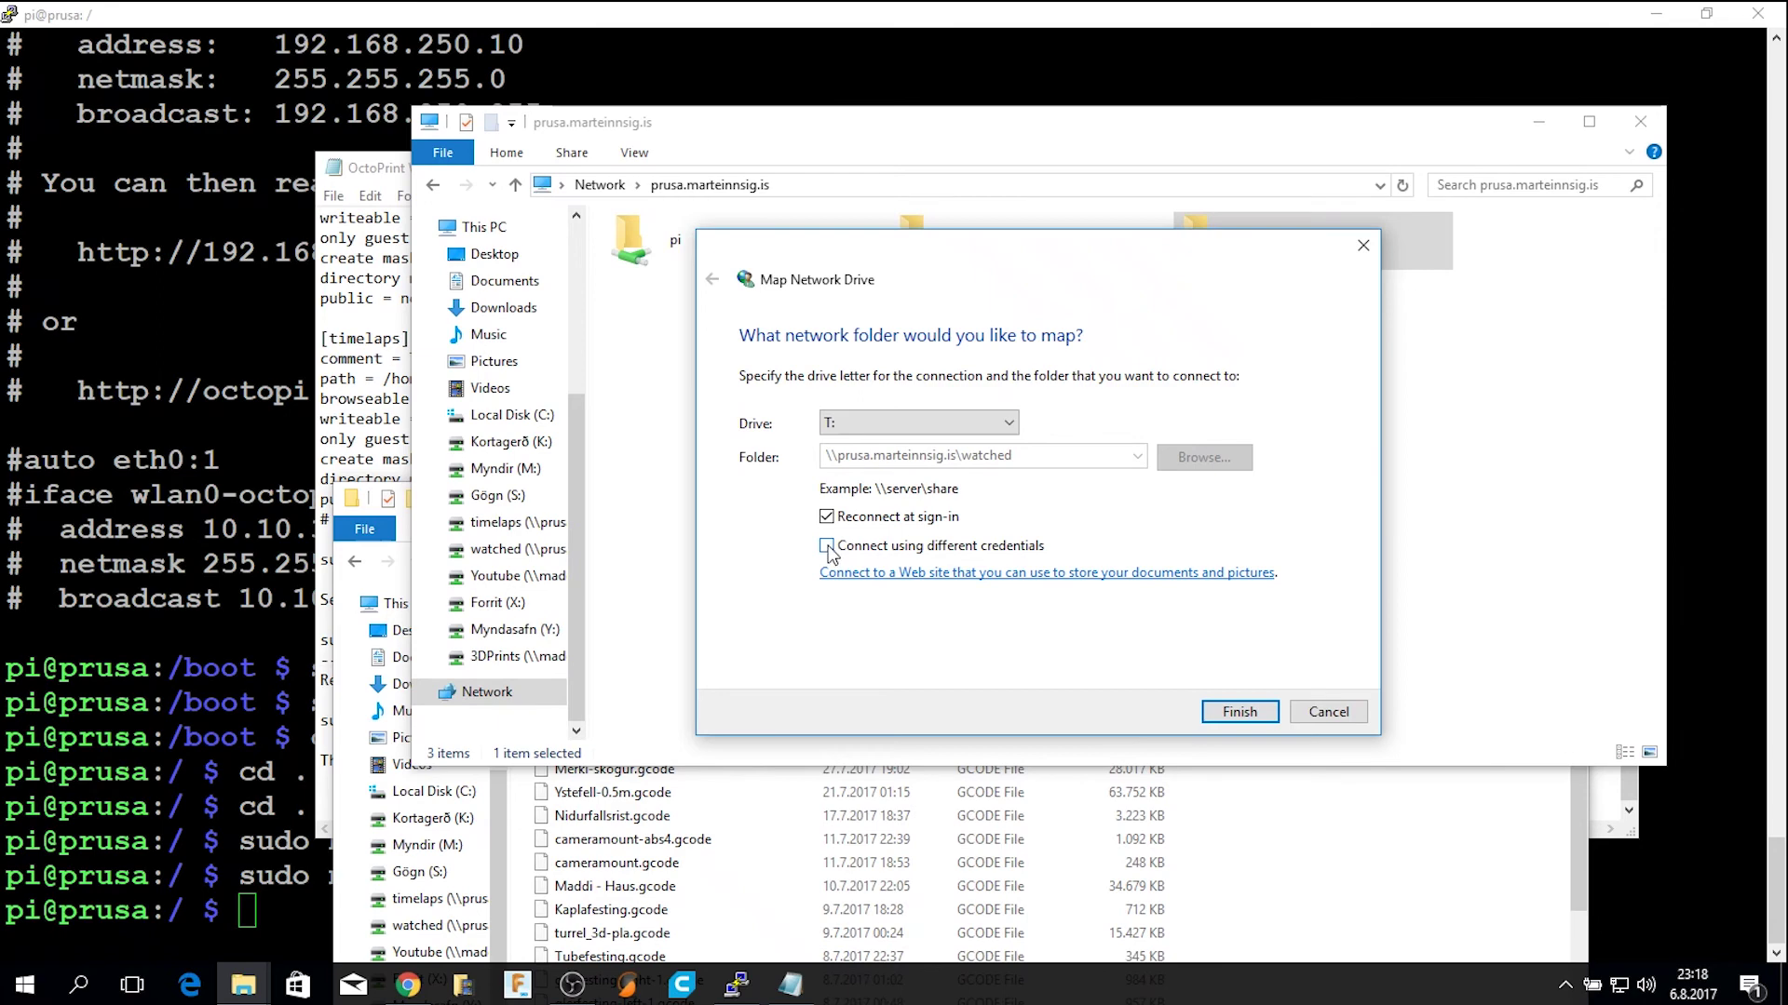
left_click(826, 549)
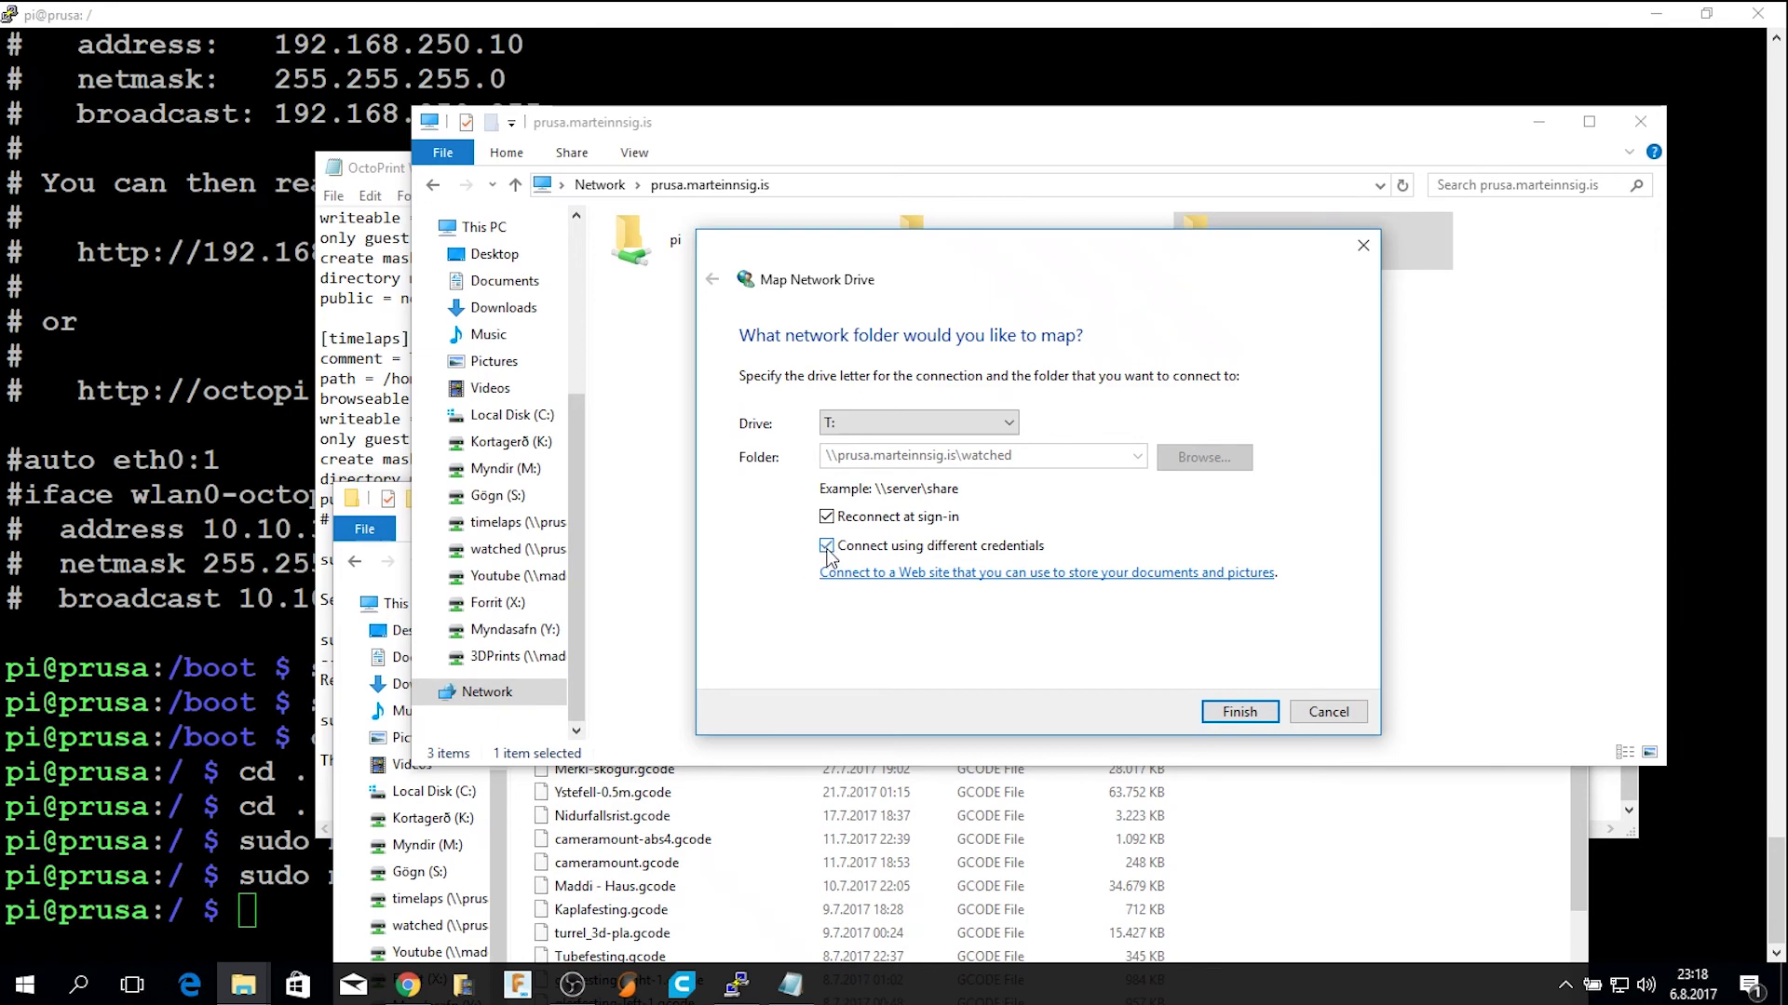
left_click(1255, 718)
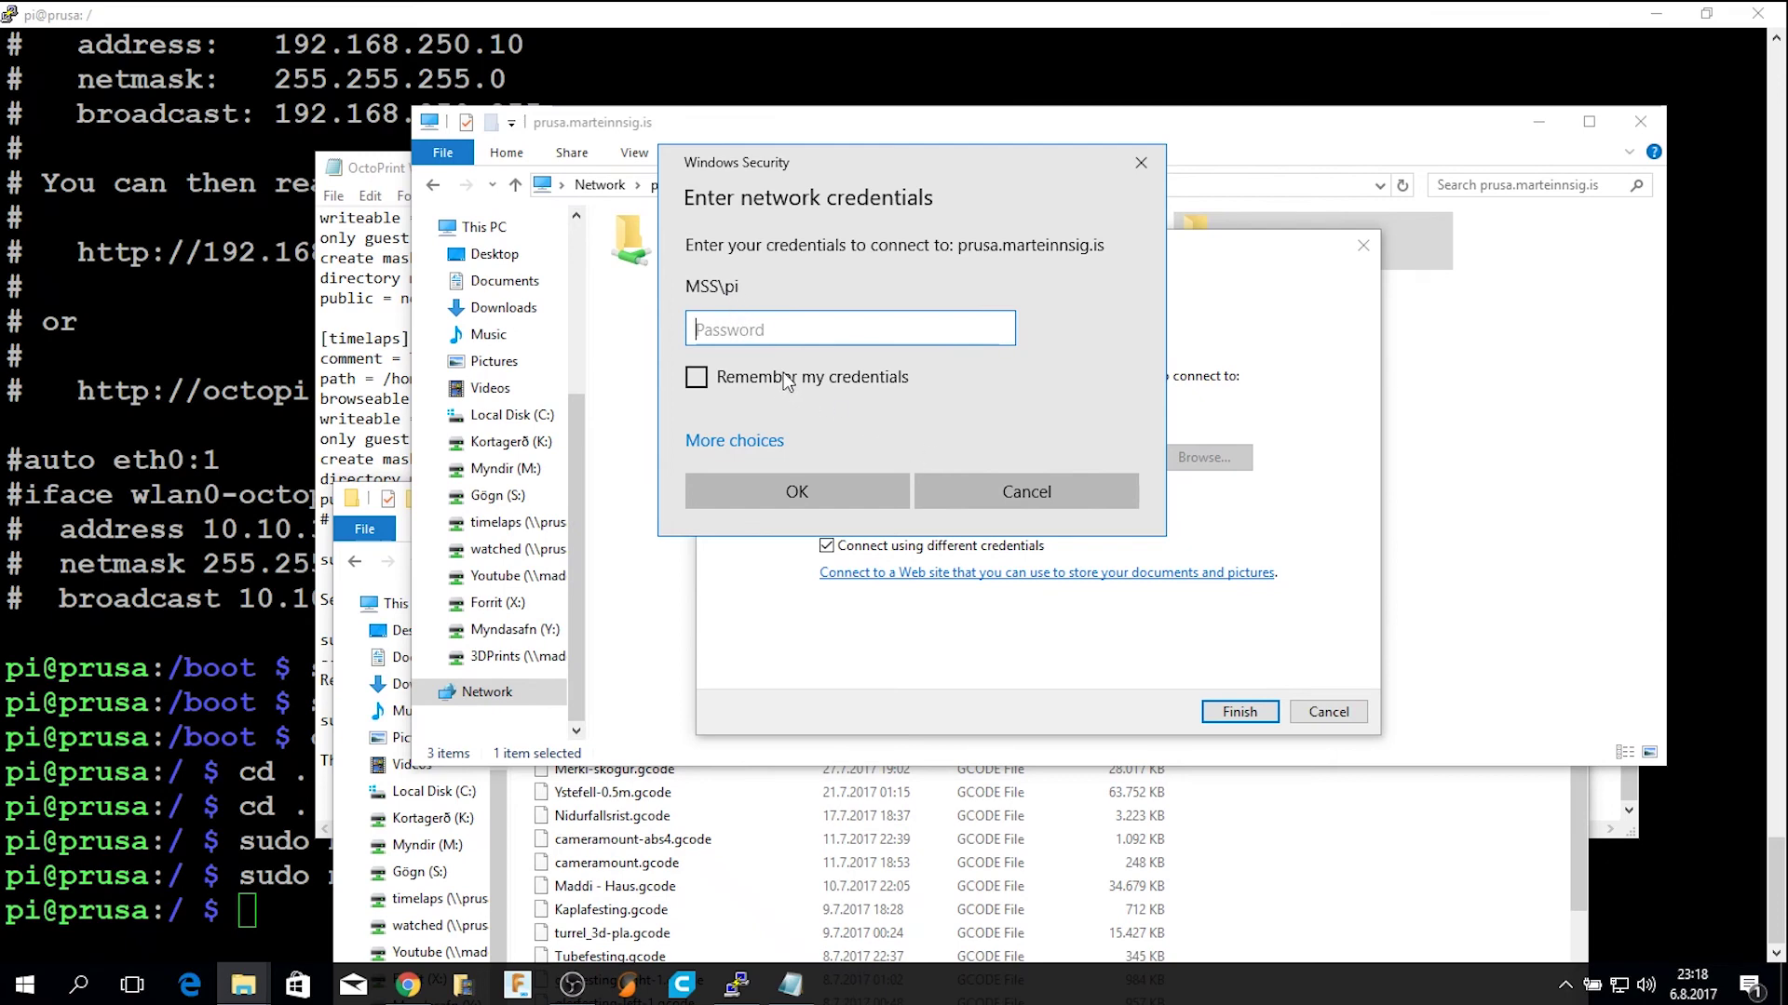
left_click(1020, 483)
left_click(1365, 246)
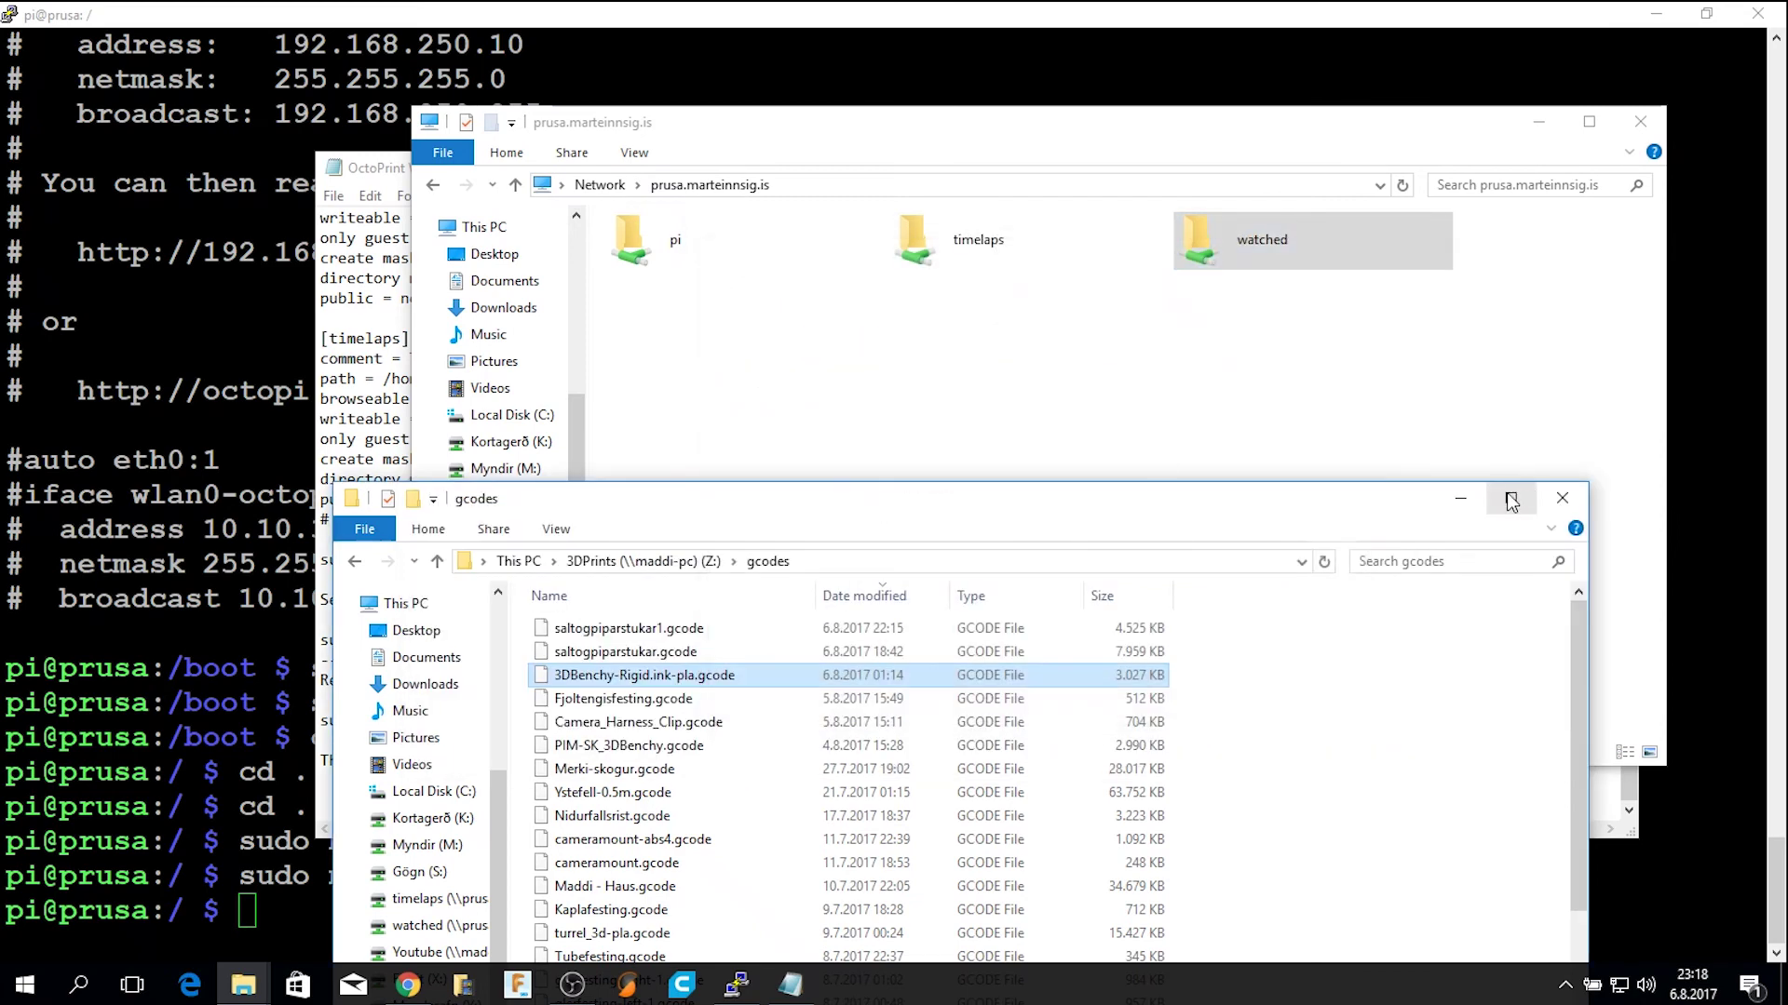